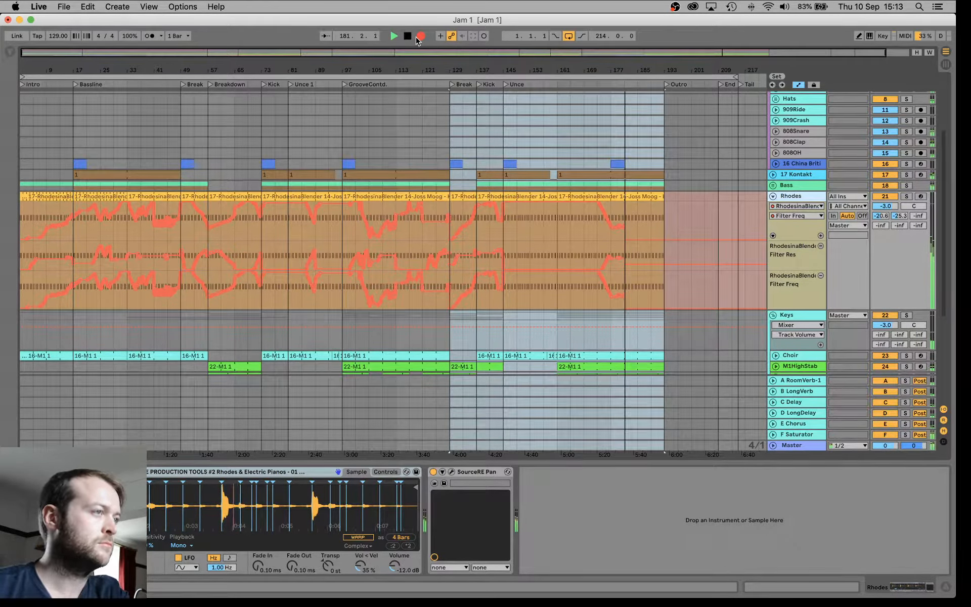
# Move the Outro locator to bar 177, End to bar 193 and Tail to bar 197, with the loop ending at Tail.
pyautogui.moveTo(667, 85); pyautogui.dragTo(614, 84)
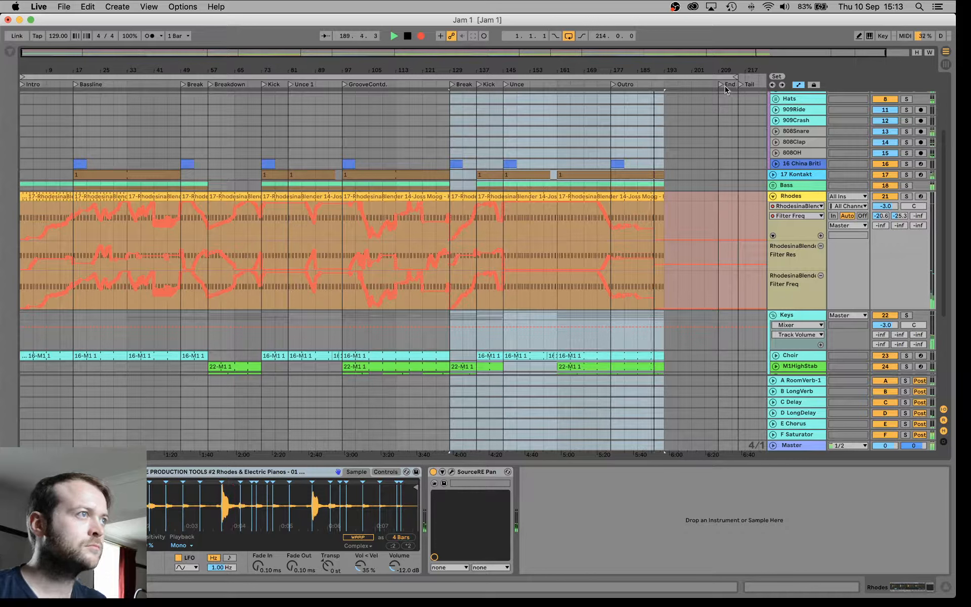
pyautogui.moveTo(721, 85); pyautogui.dragTo(667, 85)
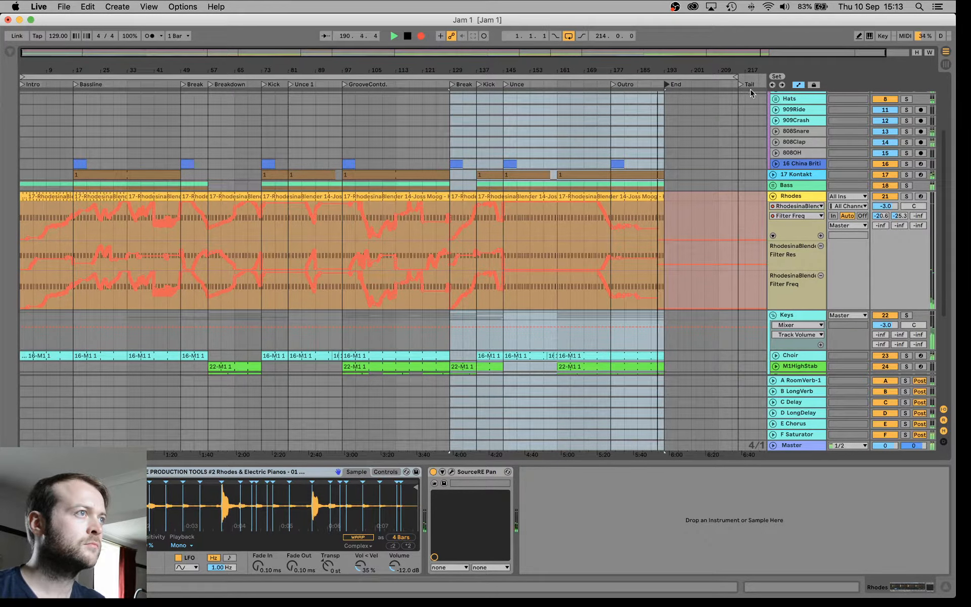
pyautogui.moveTo(740, 84); pyautogui.dragTo(675, 77)
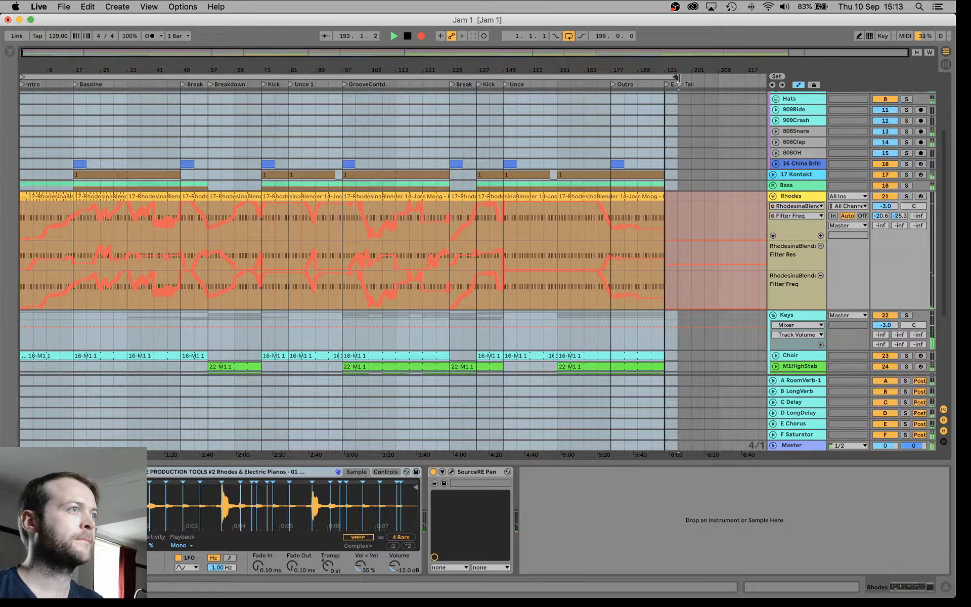
# Restart playback from the beginning of the song and hide the automation lanes in the arrangement.
pyautogui.press('space')
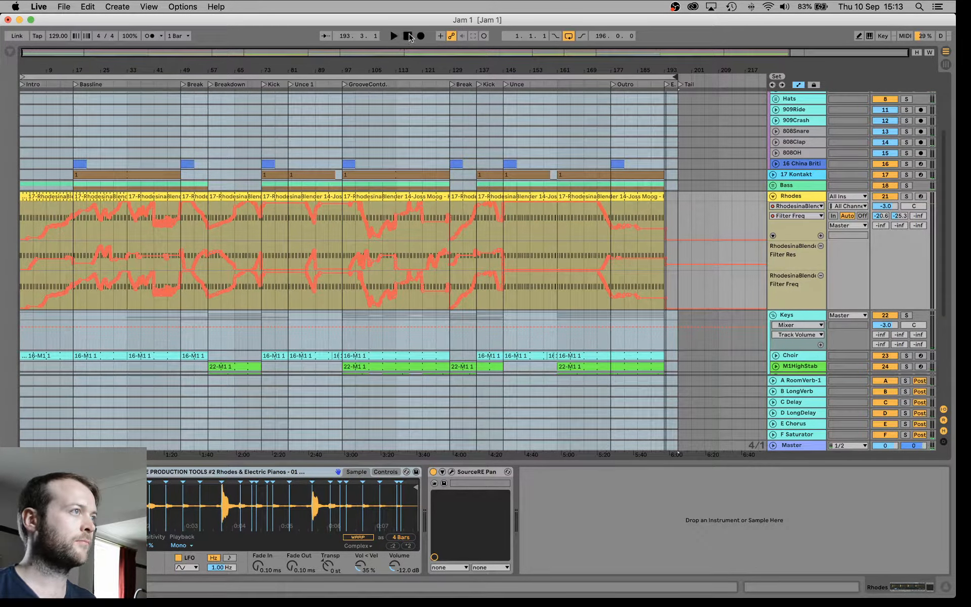
pyautogui.click(409, 37)
pyautogui.click(394, 36)
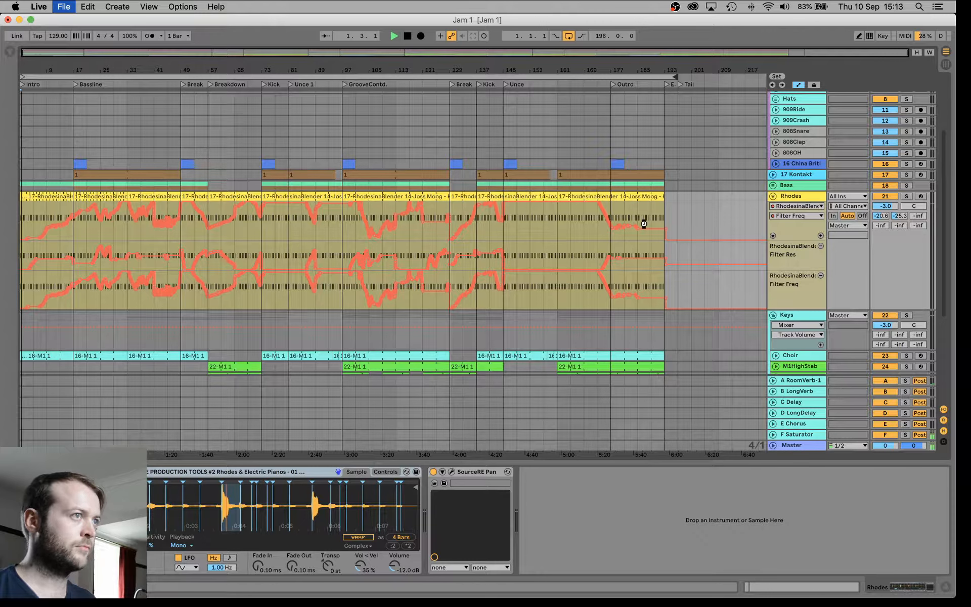
pyautogui.press('a')
# Expand the M1HighStab track and open the notes of its clip in the Breakdown section.
pyautogui.scroll(-4, 794, 264)
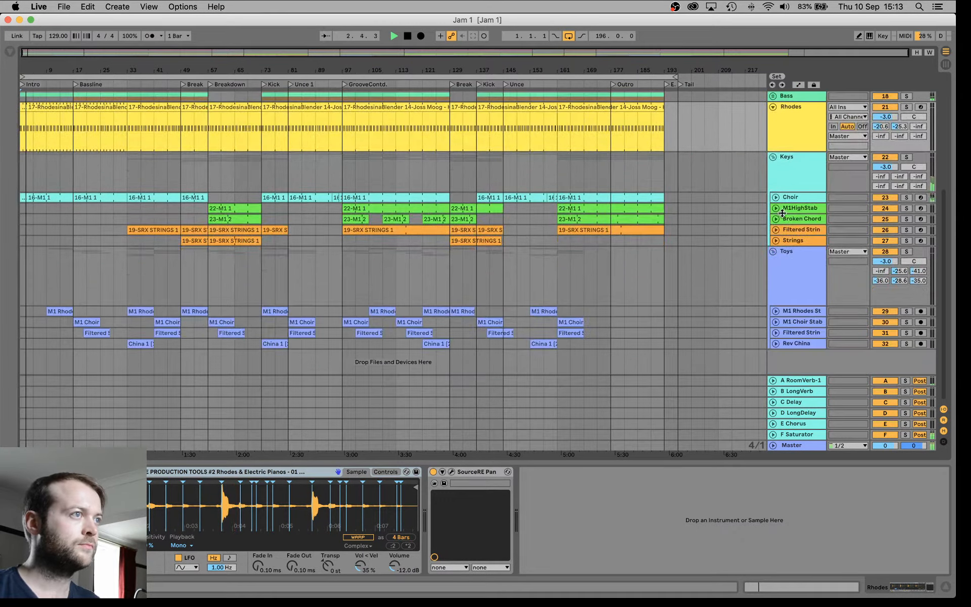
pyautogui.click(776, 208)
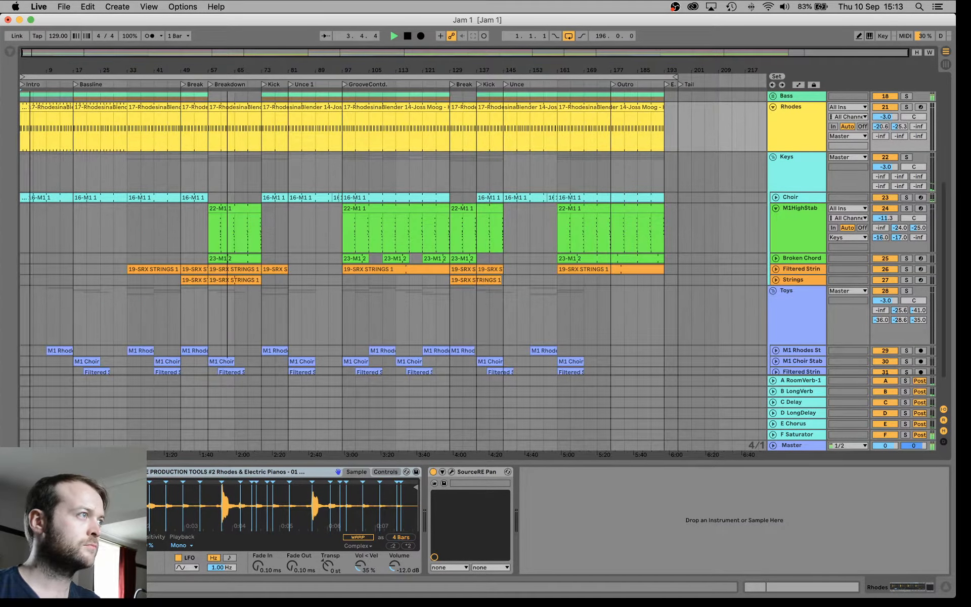
pyautogui.moveTo(227, 57); pyautogui.dragTo(227, 64)
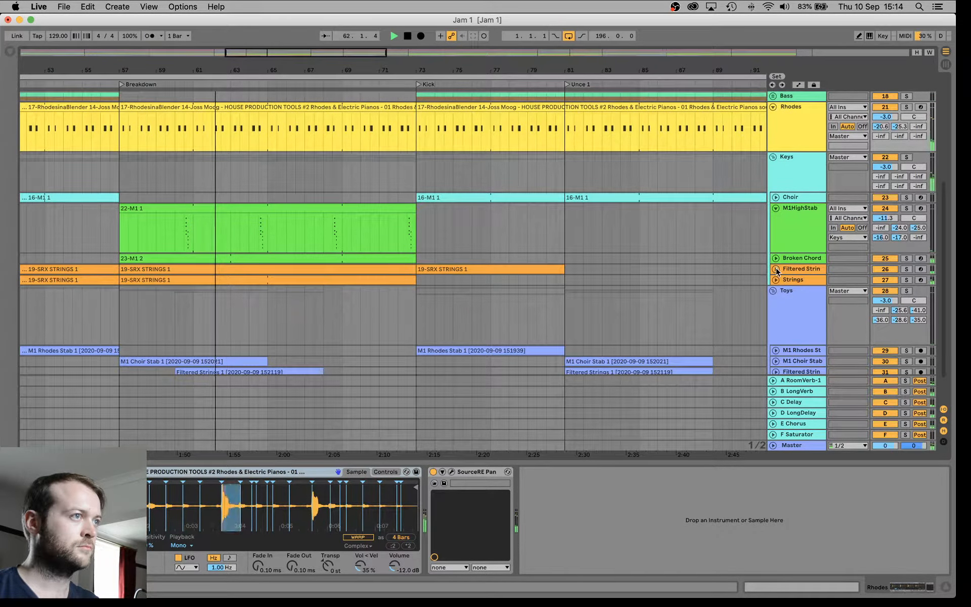
pyautogui.click(775, 207)
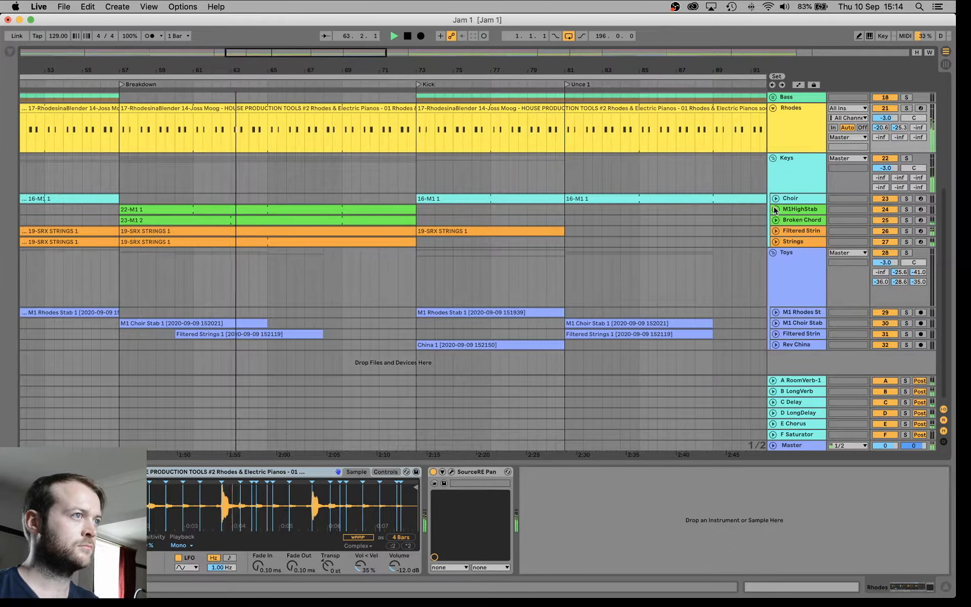
pyautogui.click(775, 207)
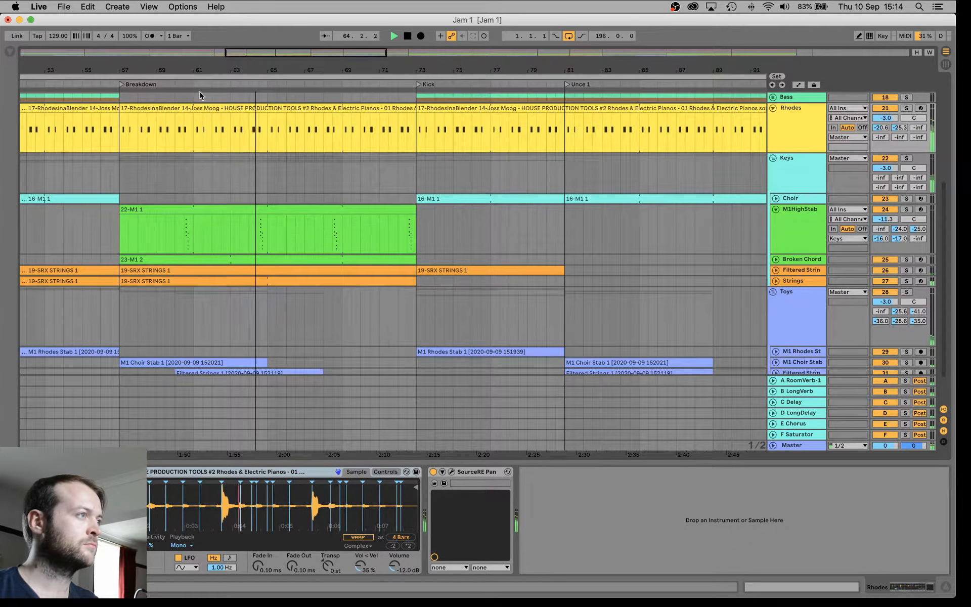
pyautogui.doubleClick(253, 210)
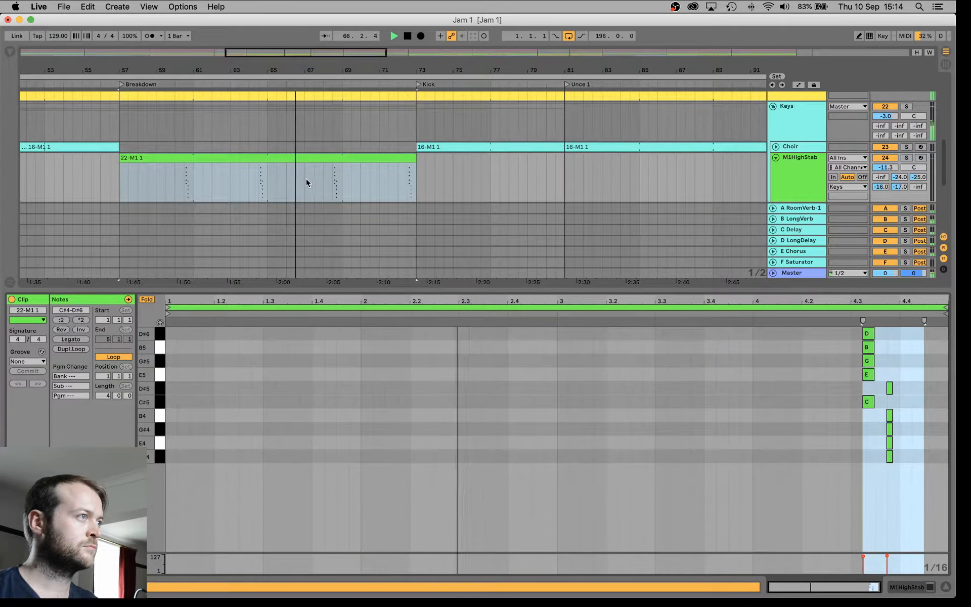
# Loop bars 69 to 73 and consolidate that part of the M1HighStab clip into its own clip.
pyautogui.moveTo(305, 179); pyautogui.dragTo(344, 188)
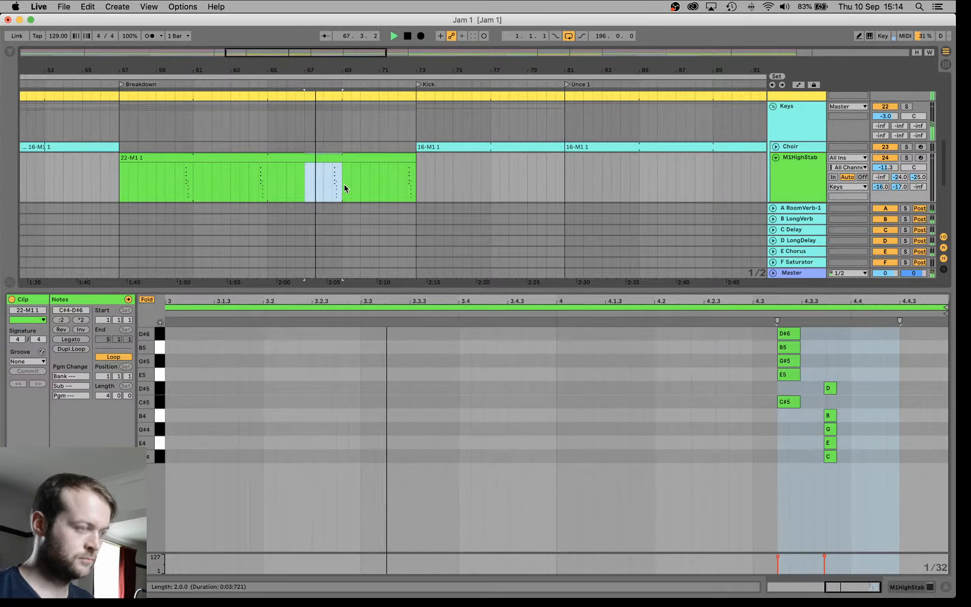
pyautogui.press('super+l')
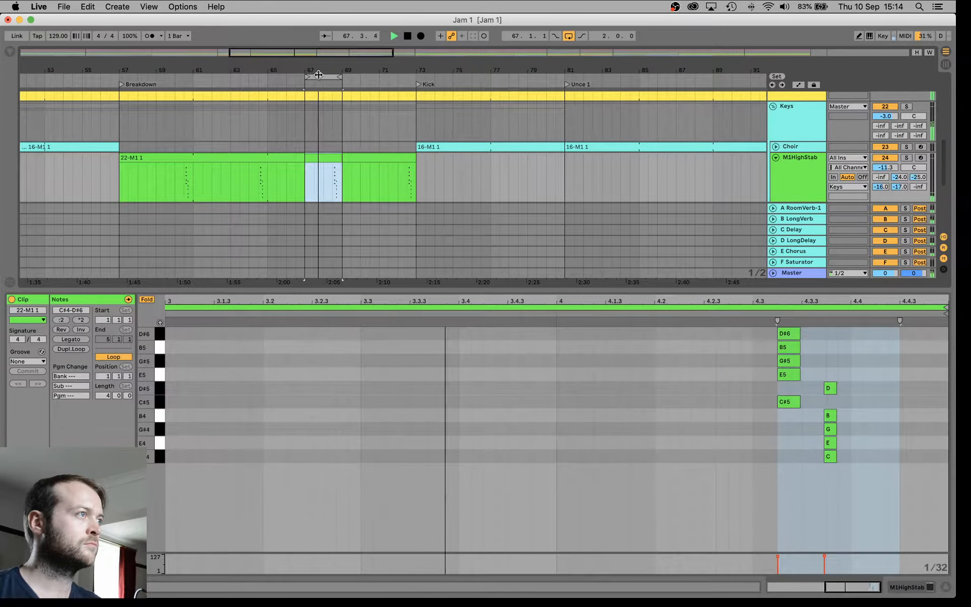
pyautogui.moveTo(323, 78); pyautogui.dragTo(344, 76)
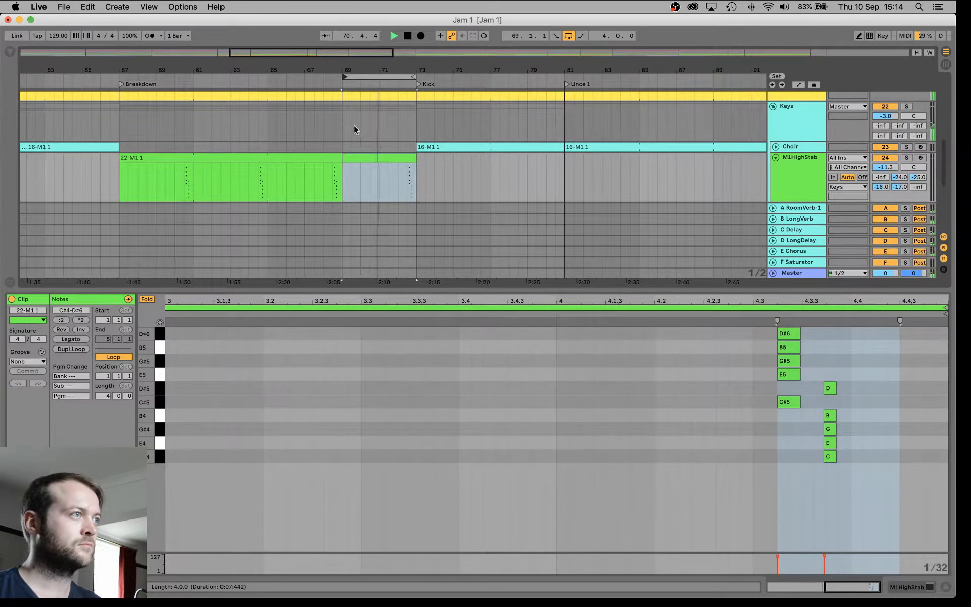
pyautogui.press('super+j')
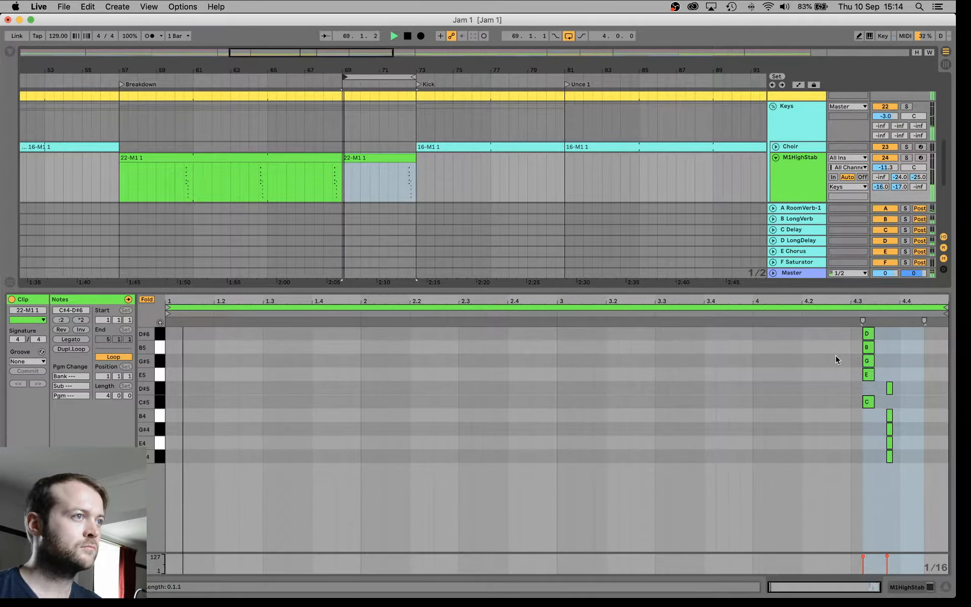
# Shift both stab chords one sixteenth earlier, and shift the lower chord a further sixteenth earlier.
pyautogui.moveTo(853, 332); pyautogui.dragTo(890, 465)
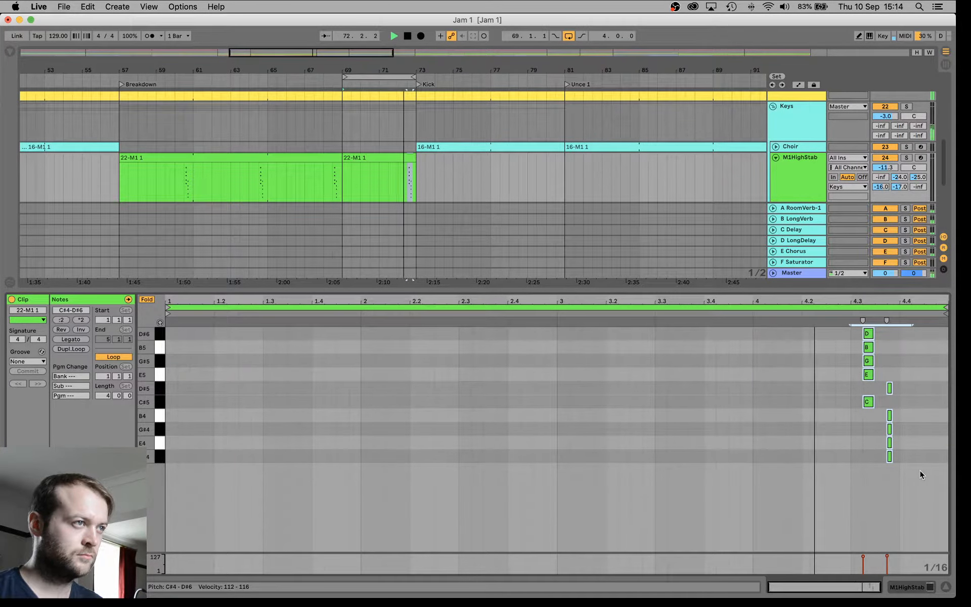
pyautogui.press('Left')
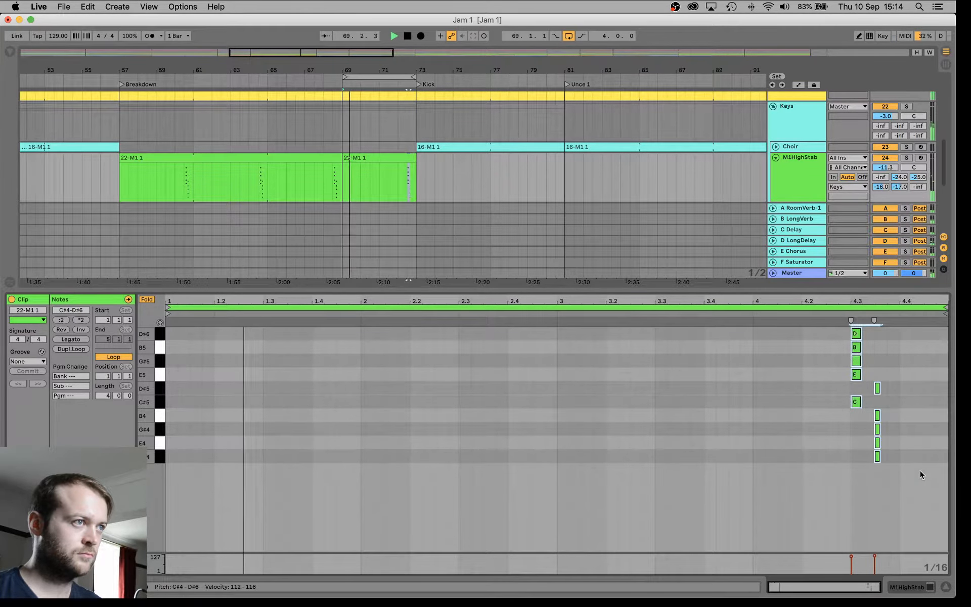
pyautogui.moveTo(890, 466); pyautogui.dragTo(850, 324)
pyautogui.press('Left')
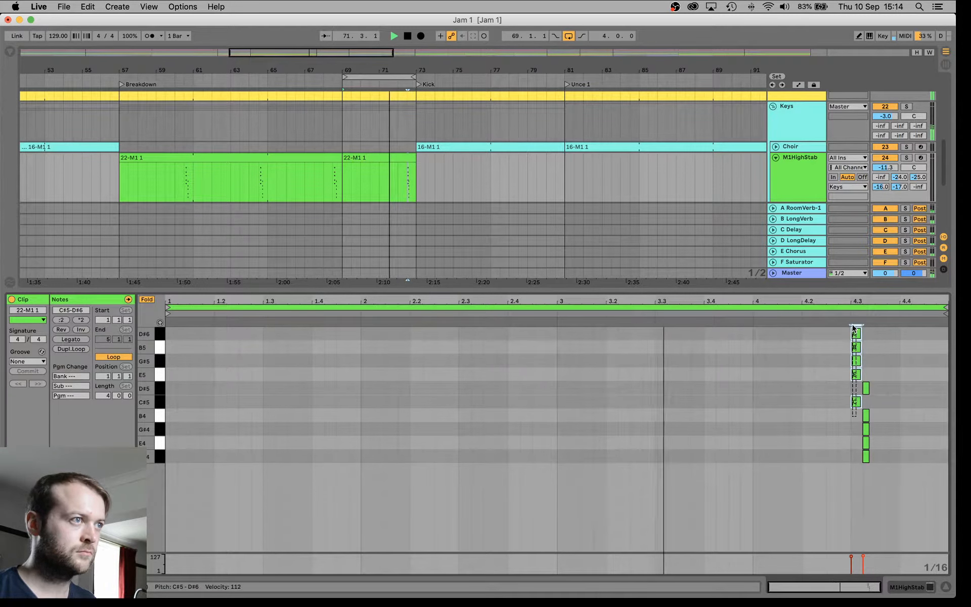
# Duplicate the upper stab chord to 4.3.4 and move the lower chord to 4.3.3.
pyautogui.moveTo(857, 402); pyautogui.dragTo(894, 402)
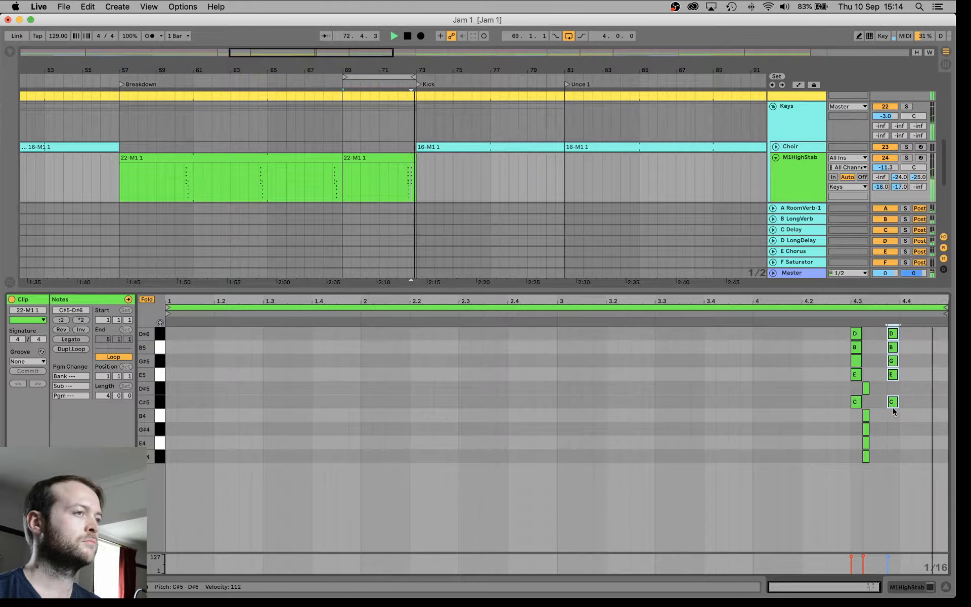
pyautogui.moveTo(878, 389)
pyautogui.mouseDown()
pyautogui.moveTo(856, 459)
pyautogui.moveTo(882, 459)
pyautogui.moveTo(867, 387)
pyautogui.mouseUp()
pyautogui.press('Right')
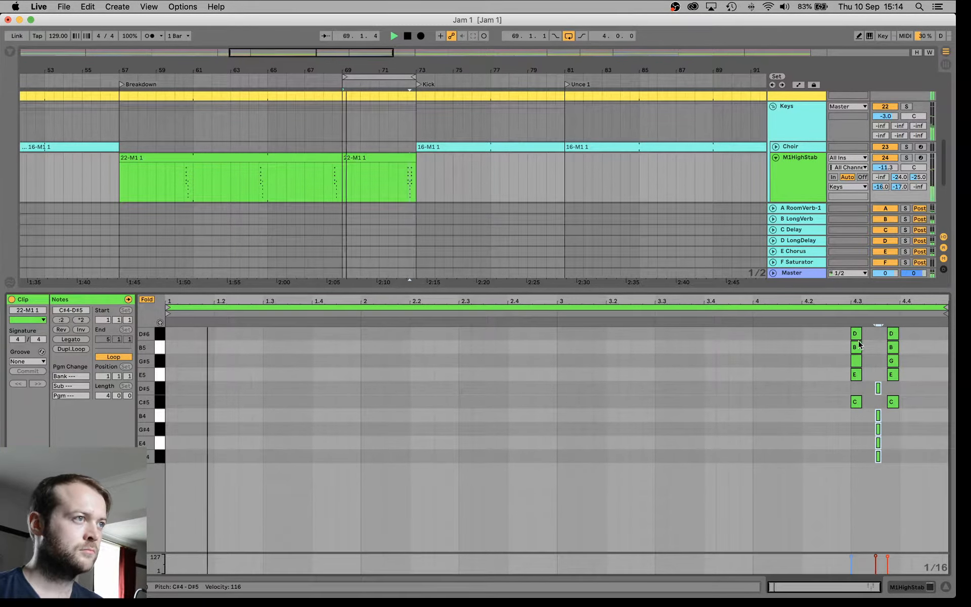
# Move the first upper chord one sixteenth later and place it slightly ahead of 4.3.2.
pyautogui.moveTo(864, 328); pyautogui.dragTo(851, 434)
pyautogui.press('Right')
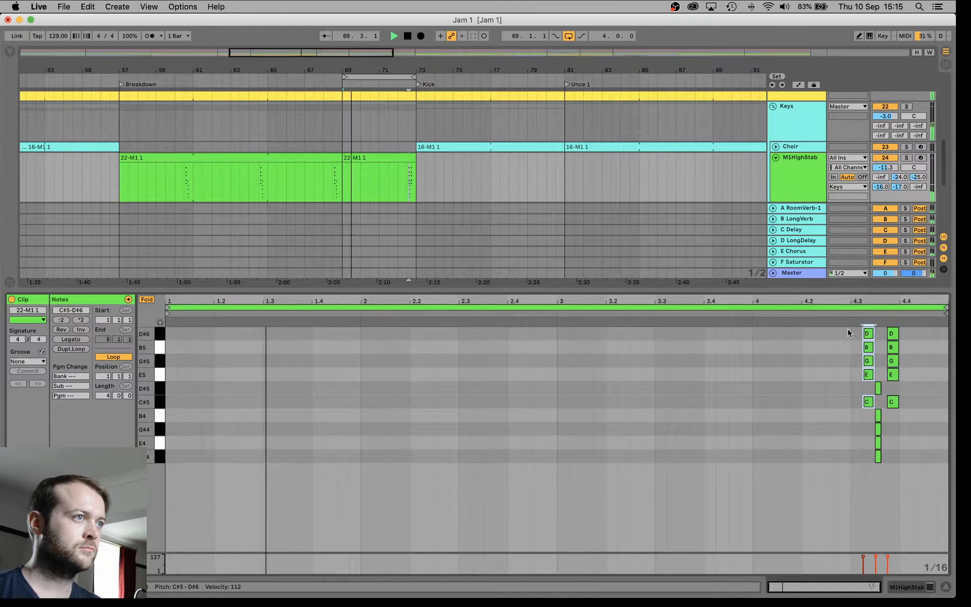
pyautogui.moveTo(868, 334); pyautogui.dragTo(865, 334)
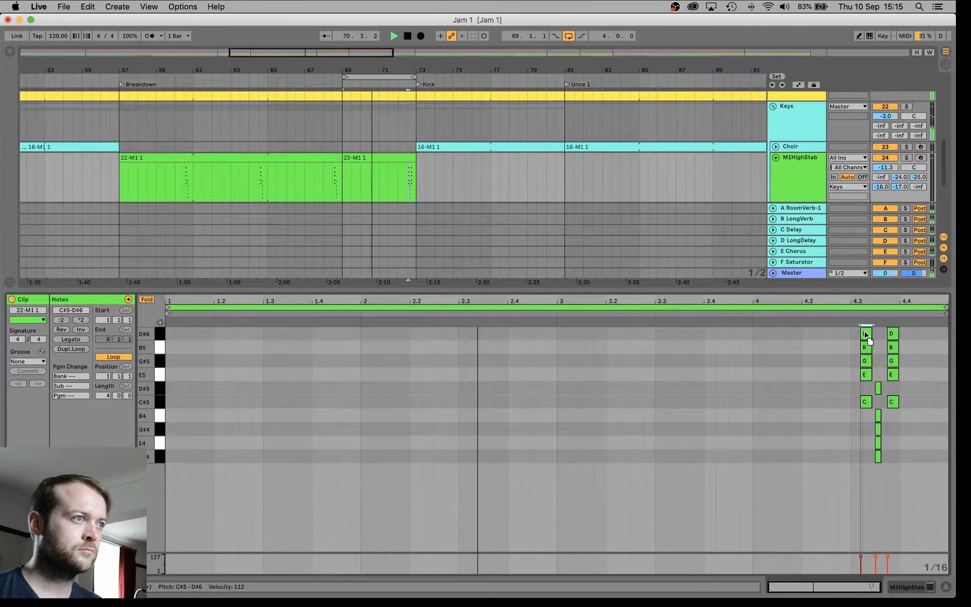
# Shorten the notes of all three stab chords, making the first chord the shortest.
pyautogui.scroll(5, 883, 320)
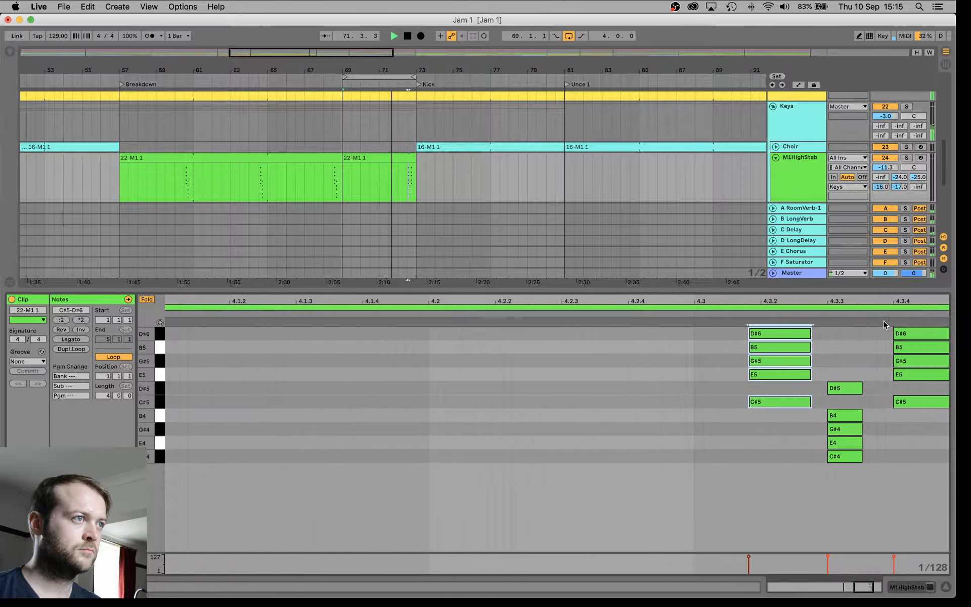
pyautogui.hscroll(5, 888, 334)
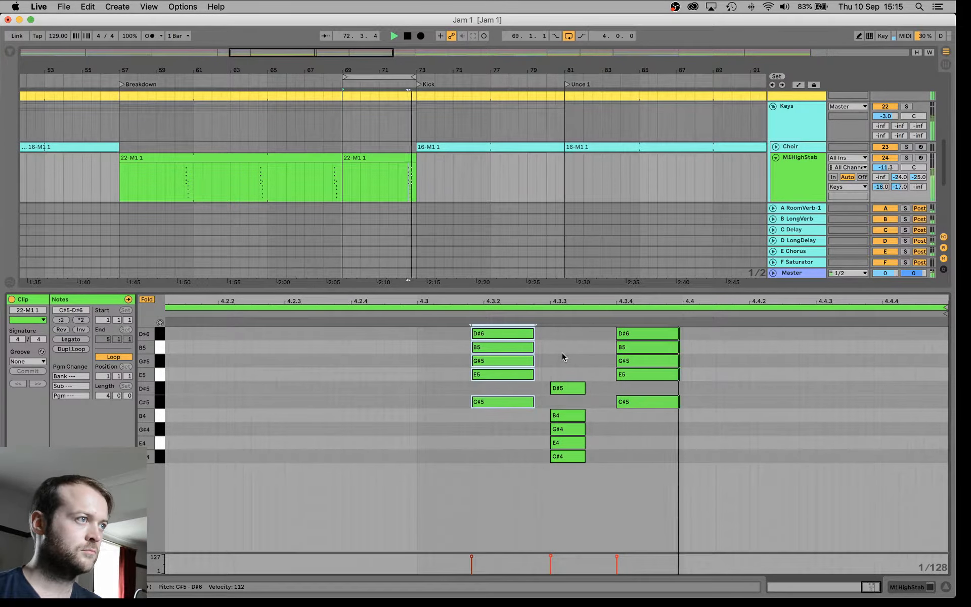
pyautogui.moveTo(565, 353); pyautogui.dragTo(573, 456)
pyautogui.moveTo(672, 449); pyautogui.dragTo(645, 327)
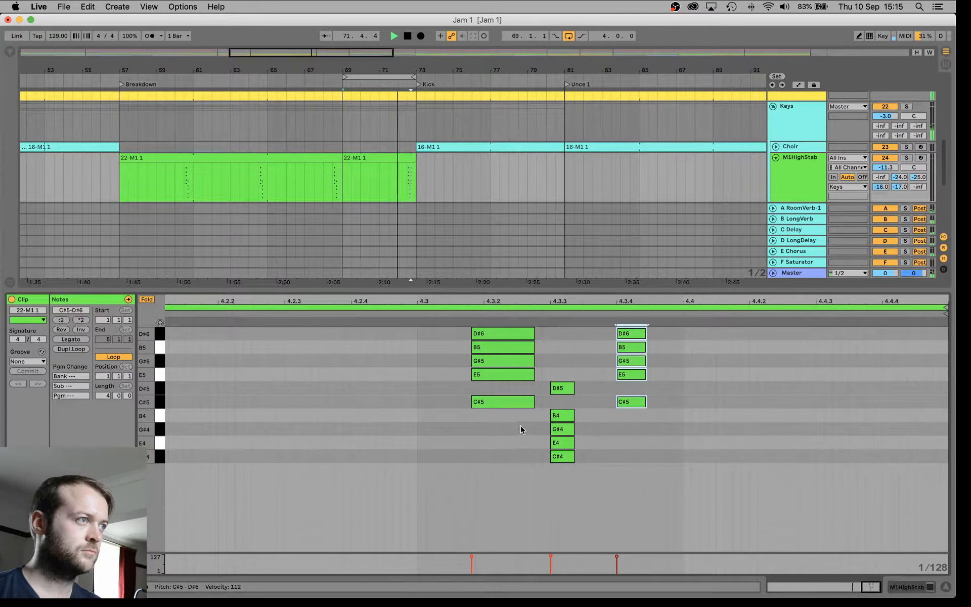
pyautogui.moveTo(521, 430); pyautogui.dragTo(493, 331)
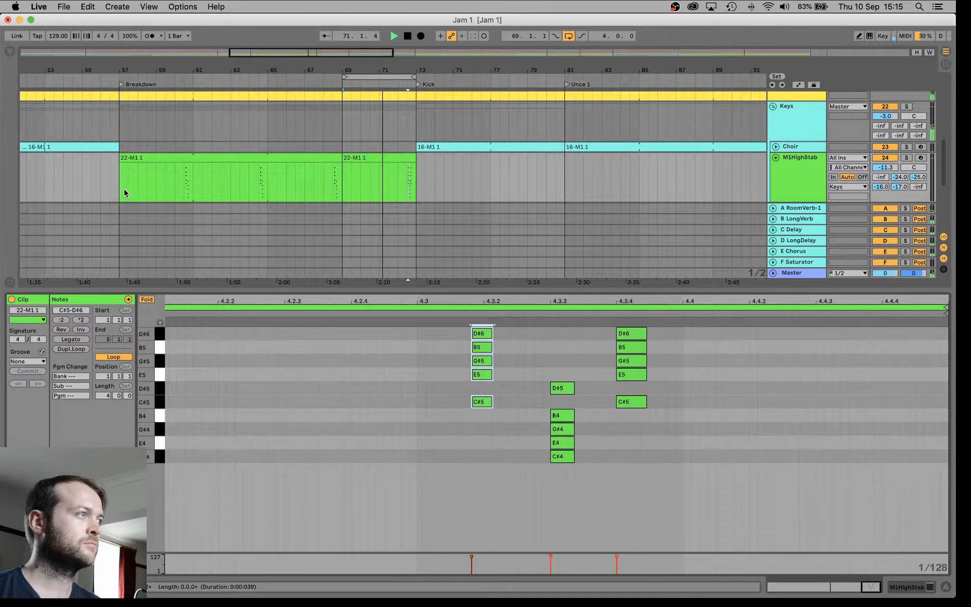
# Nudge the first stab chord in the consolidated clip slightly later, towards 4.3.2.
pyautogui.moveTo(120, 191); pyautogui.dragTo(407, 178)
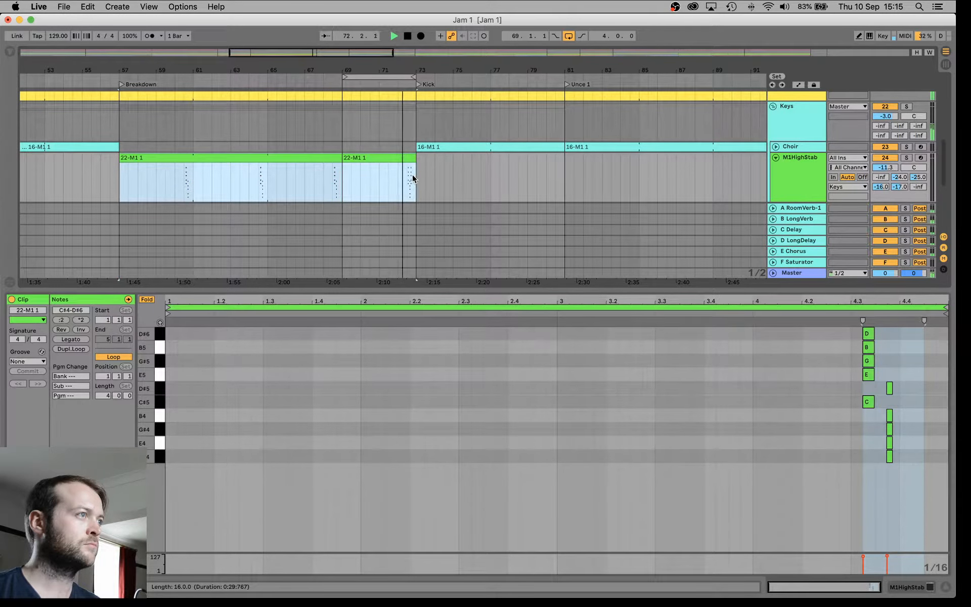
pyautogui.click(408, 162)
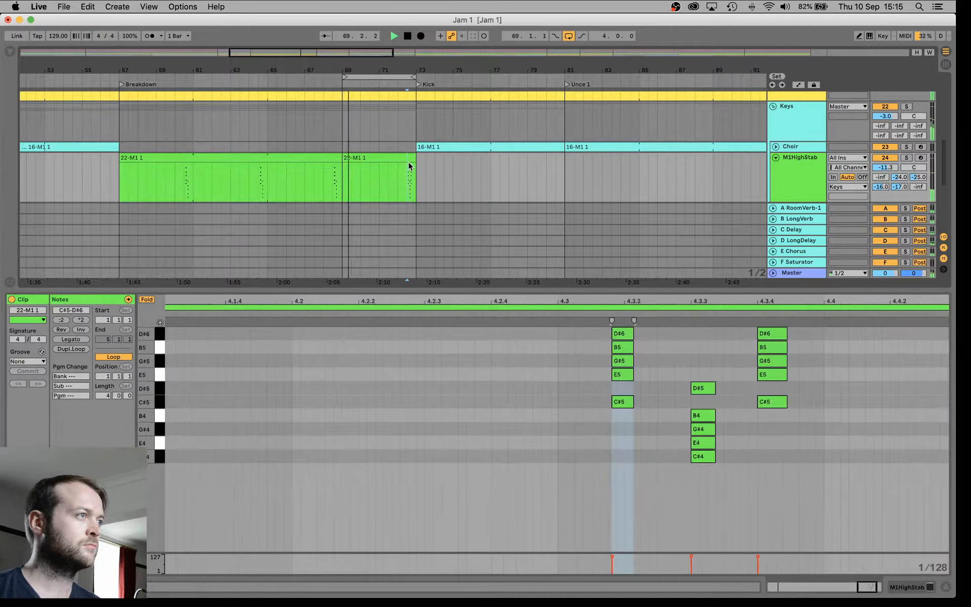
pyautogui.moveTo(646, 416); pyautogui.dragTo(632, 334)
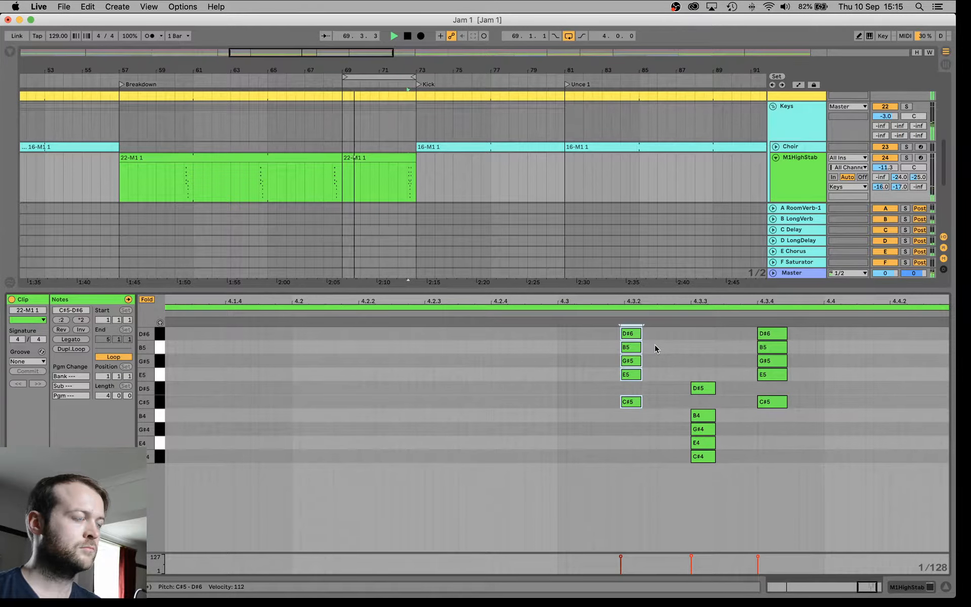
# Shift all three stab chords earlier so they start at about 4.3, and move the playback loop to bars 71 to 75.
pyautogui.moveTo(808, 504); pyautogui.dragTo(571, 343)
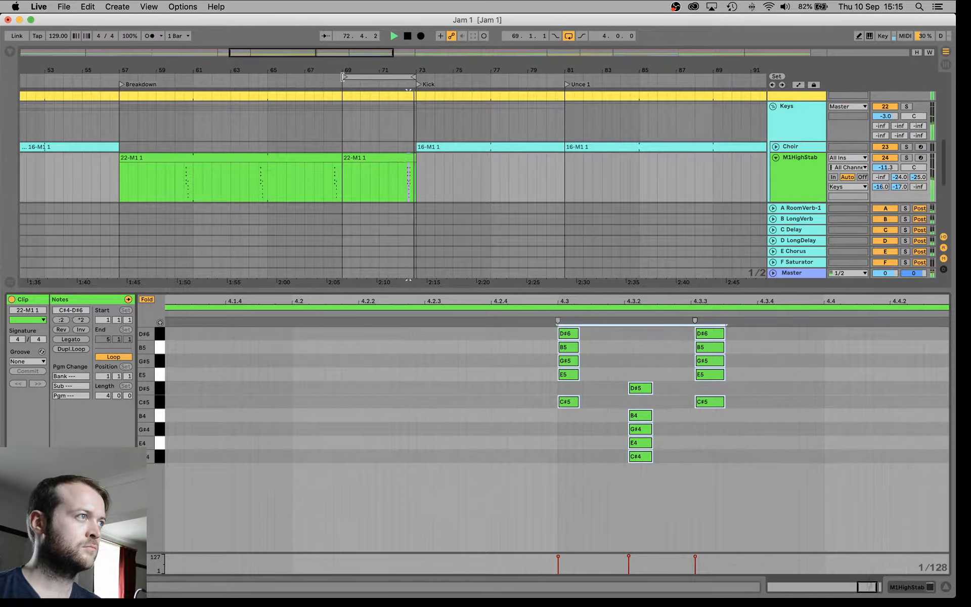
pyautogui.moveTo(344, 76); pyautogui.dragTo(455, 74)
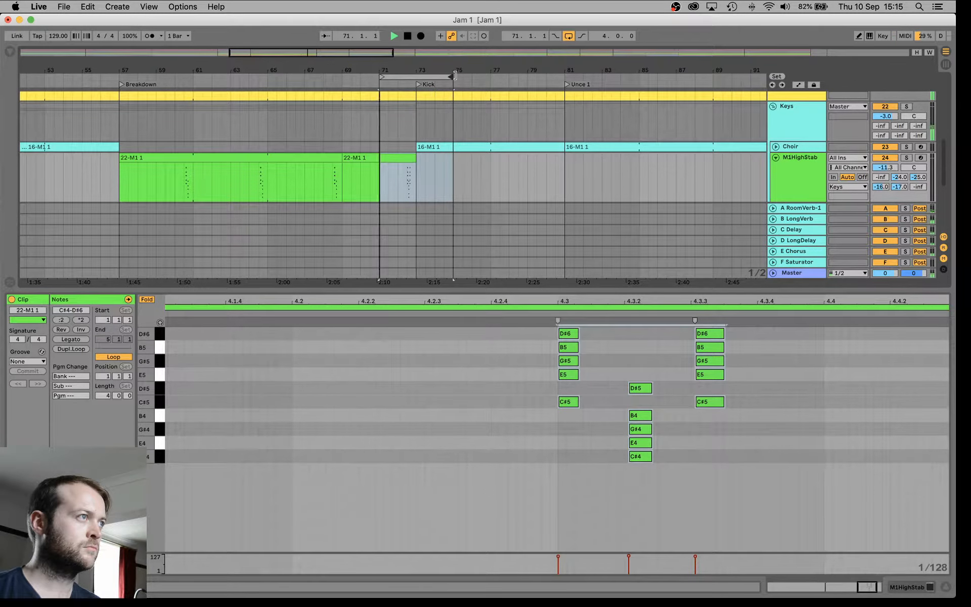
pyautogui.scroll(3, 450, 73)
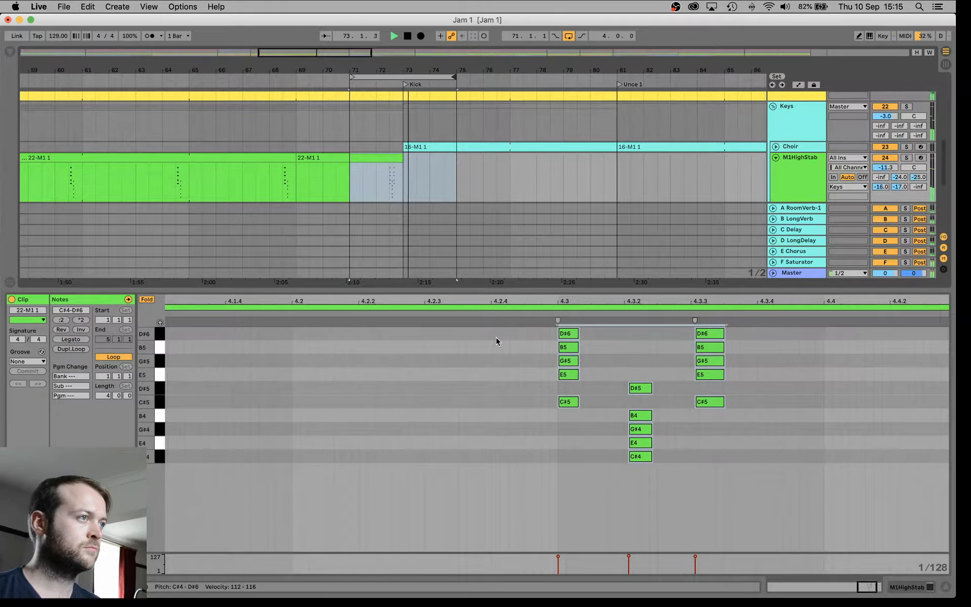
# Move all three stab chords one sixteenth later to start at 4.3.2, and widen the note grid to 1/32.
pyautogui.moveTo(509, 335); pyautogui.dragTo(813, 527)
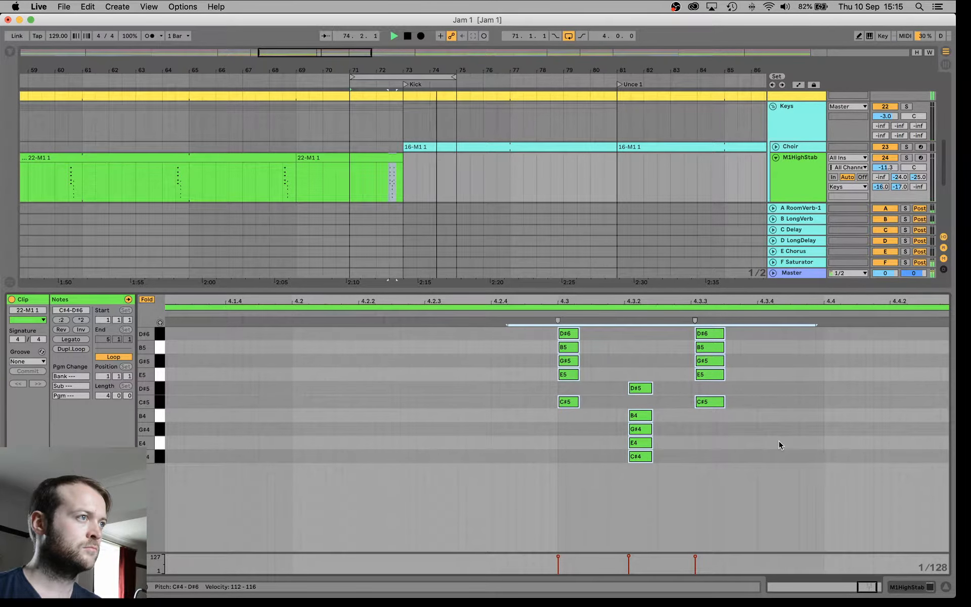
pyautogui.hscroll(-1, 778, 445)
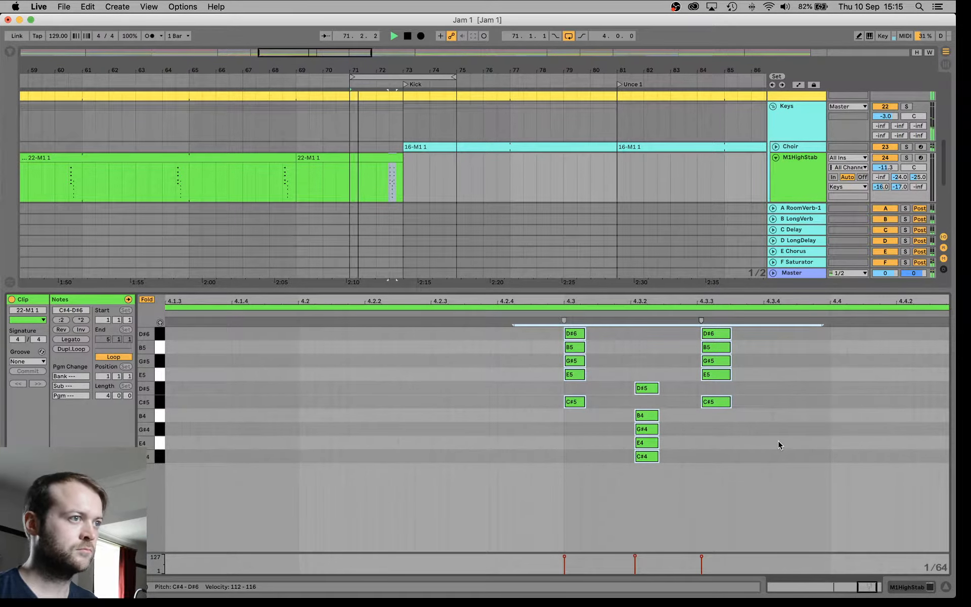
pyautogui.press('Right')
pyautogui.press('Right')
pyautogui.press('super+2')
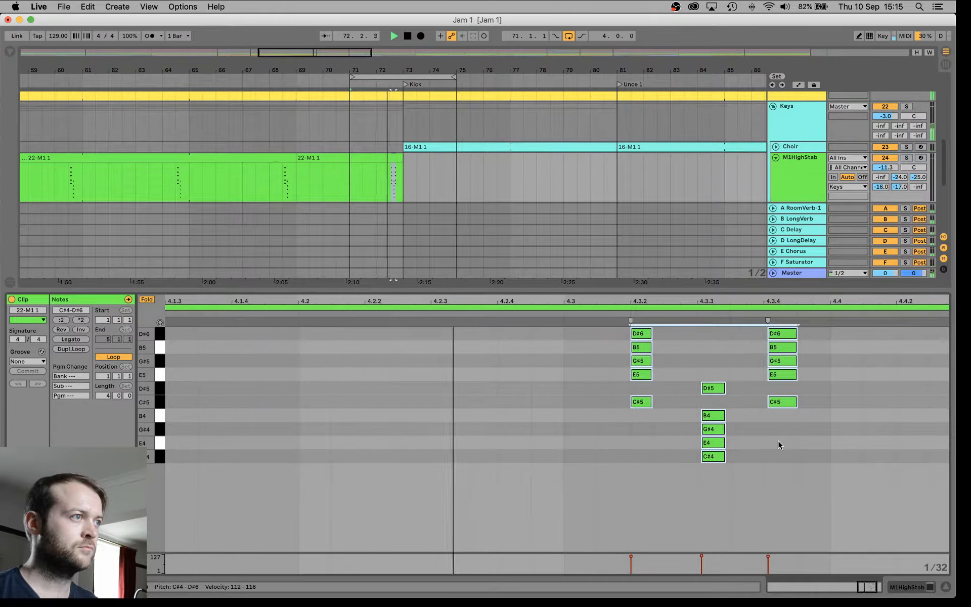
# Try the middle stab chord one 1/32 after 4.3.3 and the last stab chord at 4.4.
pyautogui.moveTo(756, 464); pyautogui.dragTo(687, 360)
pyautogui.press('super+u')
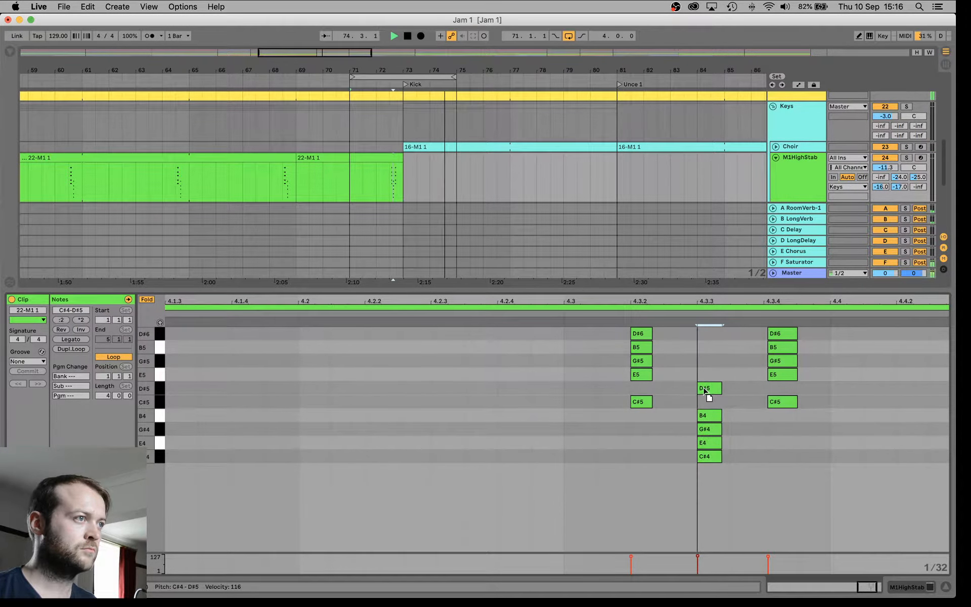
pyautogui.moveTo(692, 337); pyautogui.dragTo(843, 536)
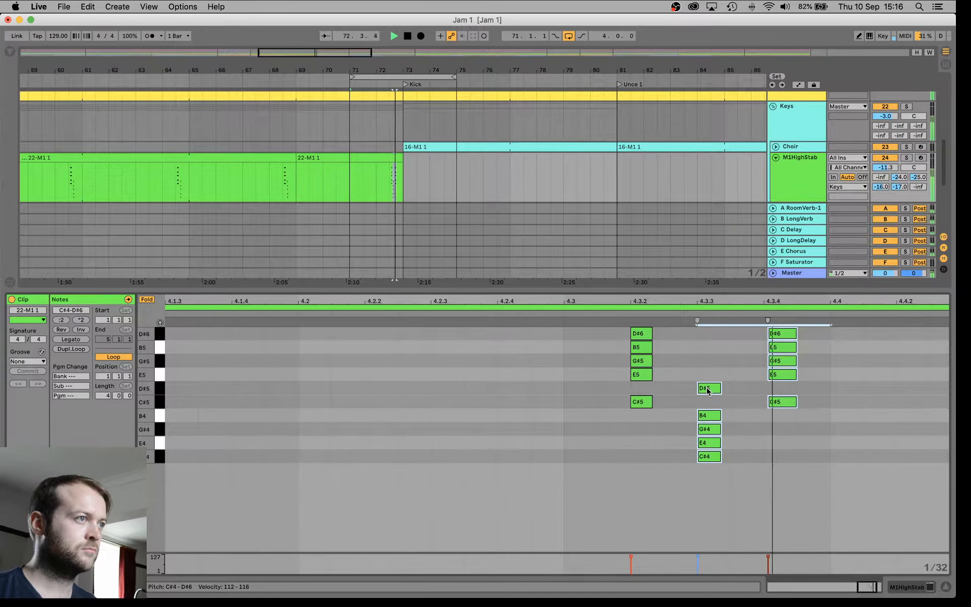
pyautogui.moveTo(706, 389); pyautogui.dragTo(739, 389)
pyautogui.click(838, 454)
pyautogui.moveTo(839, 454)
pyautogui.mouseDown()
pyautogui.moveTo(823, 331)
pyautogui.moveTo(843, 330)
pyautogui.mouseUp()
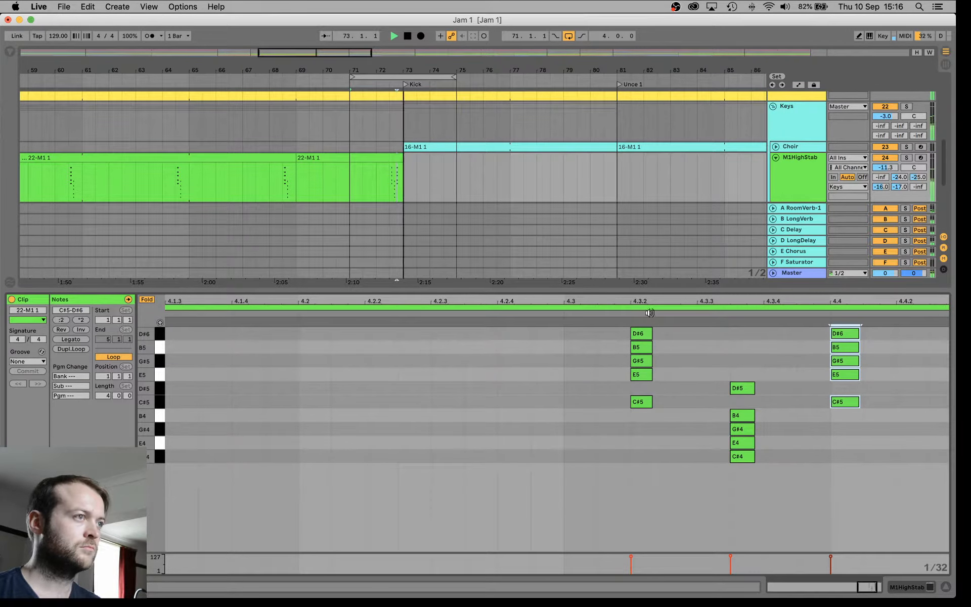
# Move the middle stab chord back to about 4.3.3 and the last stab chord back to about 4.3.4.
pyautogui.moveTo(860, 489); pyautogui.dragTo(782, 323)
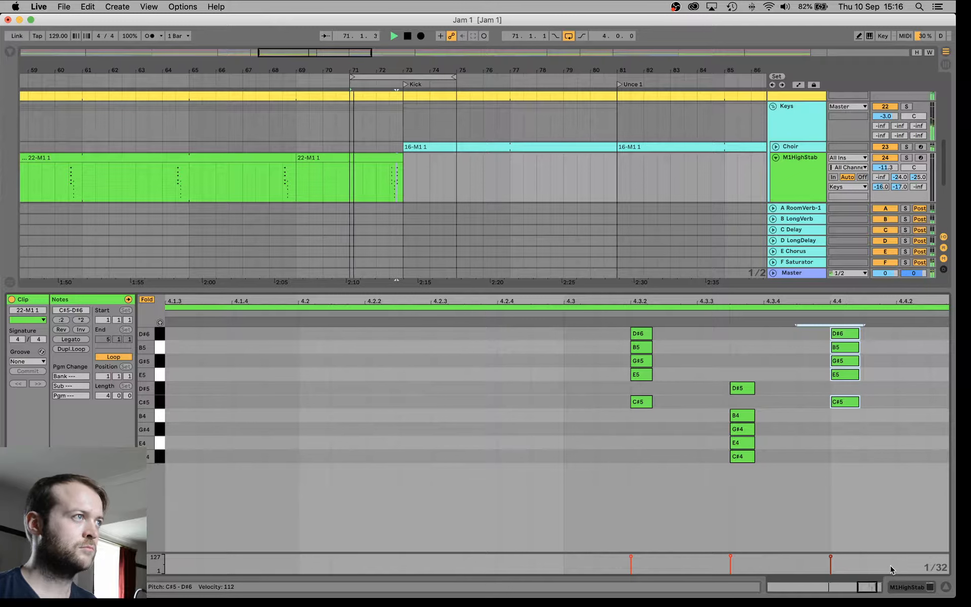
pyautogui.moveTo(806, 519); pyautogui.dragTo(695, 337)
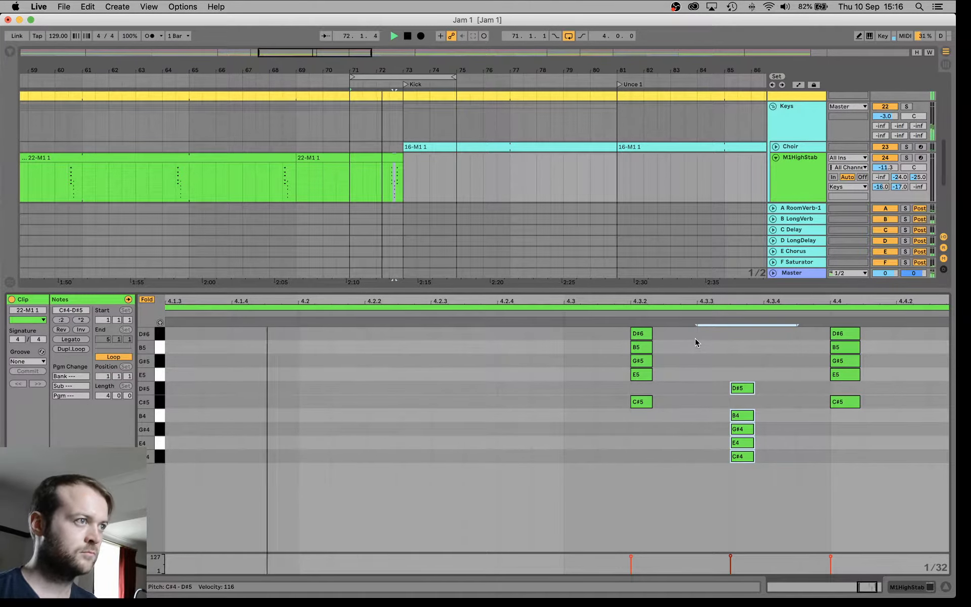
pyautogui.press('super+u')
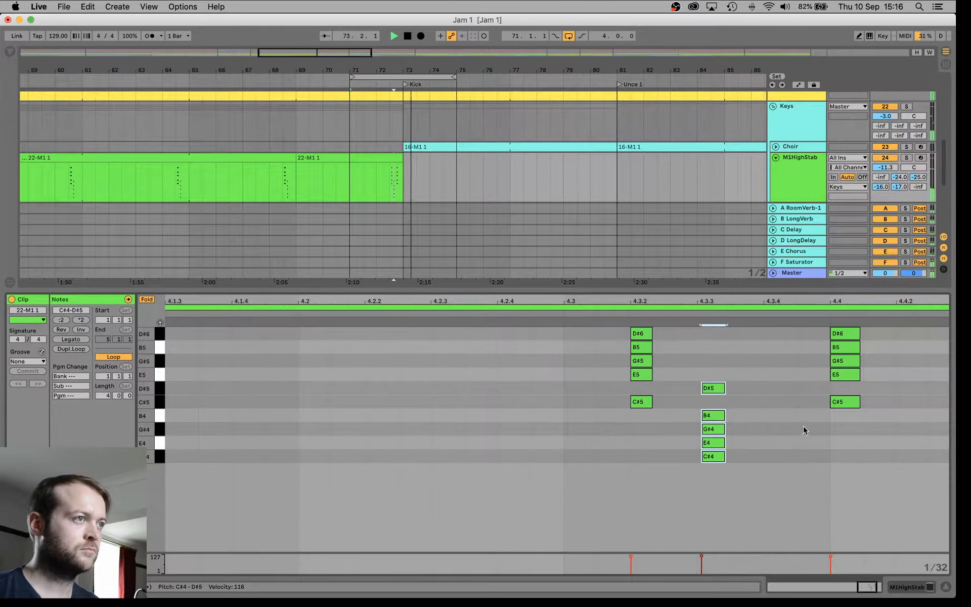
pyautogui.moveTo(863, 432); pyautogui.dragTo(819, 310)
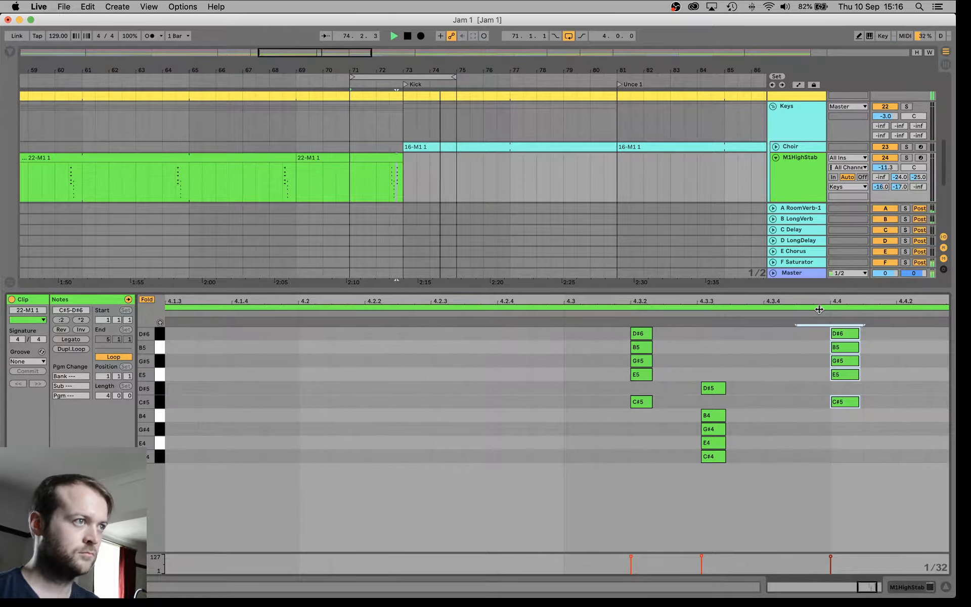
pyautogui.press('Left')
pyautogui.press('Left')
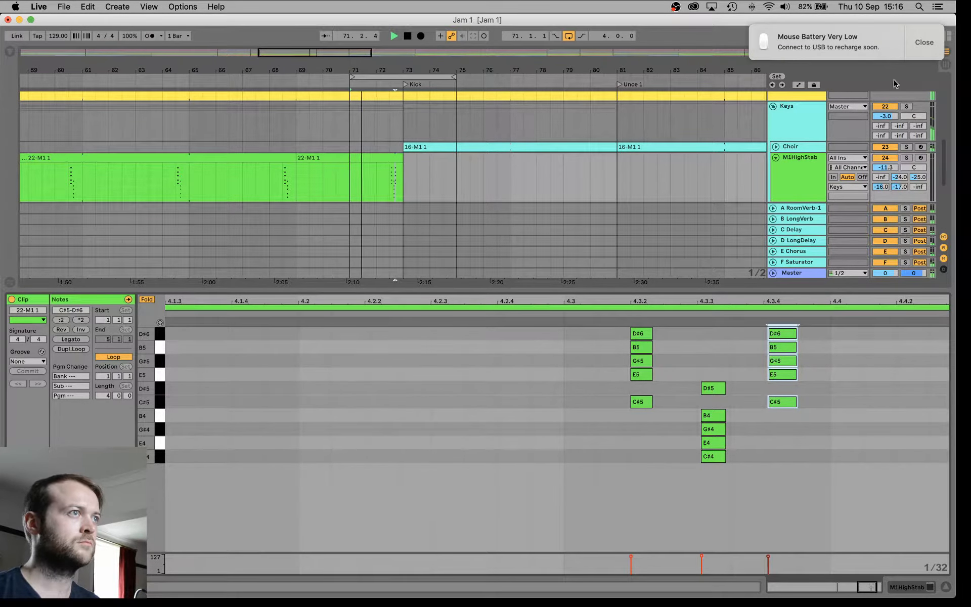
# Dismiss the low-battery notification and check the mouse's battery level and charging status among the Bluetooth devices.
pyautogui.click(922, 43)
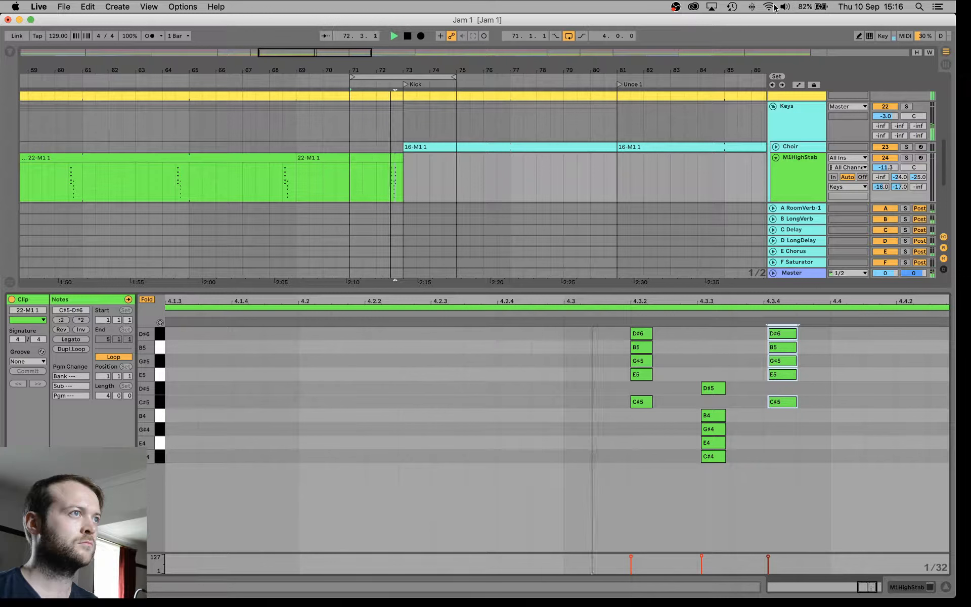
pyautogui.click(752, 7)
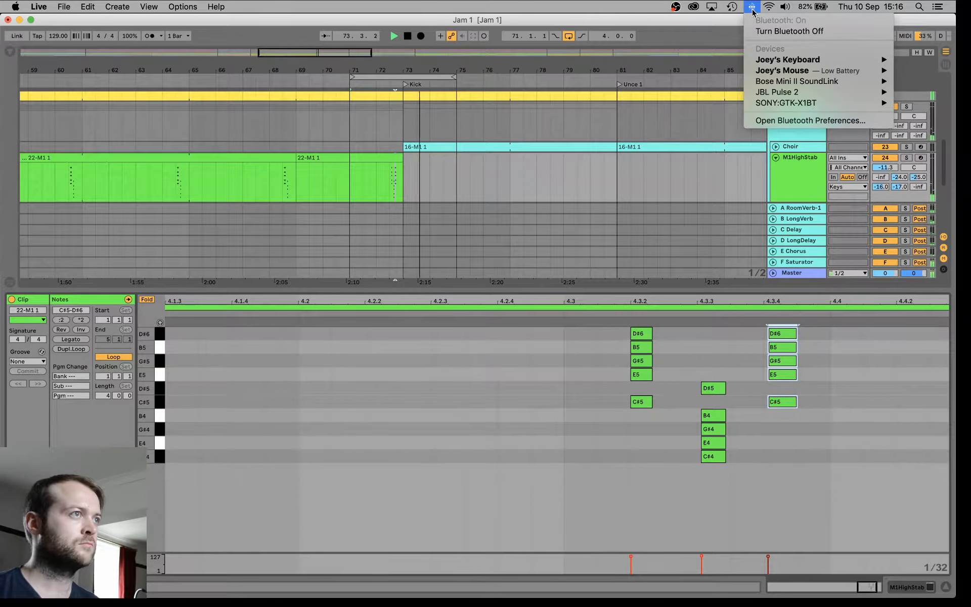
pyautogui.moveTo(785, 74)
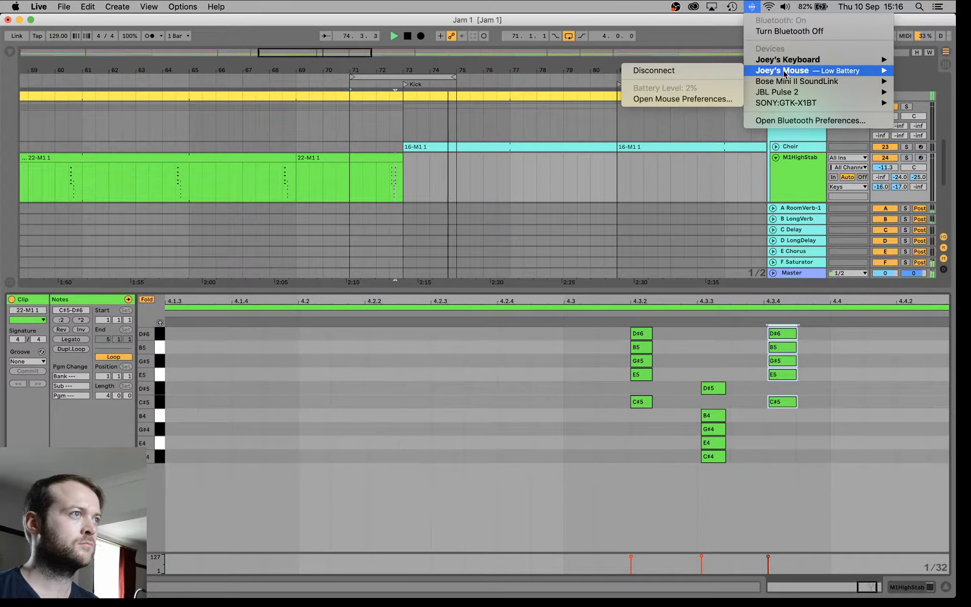
pyautogui.click(754, 7)
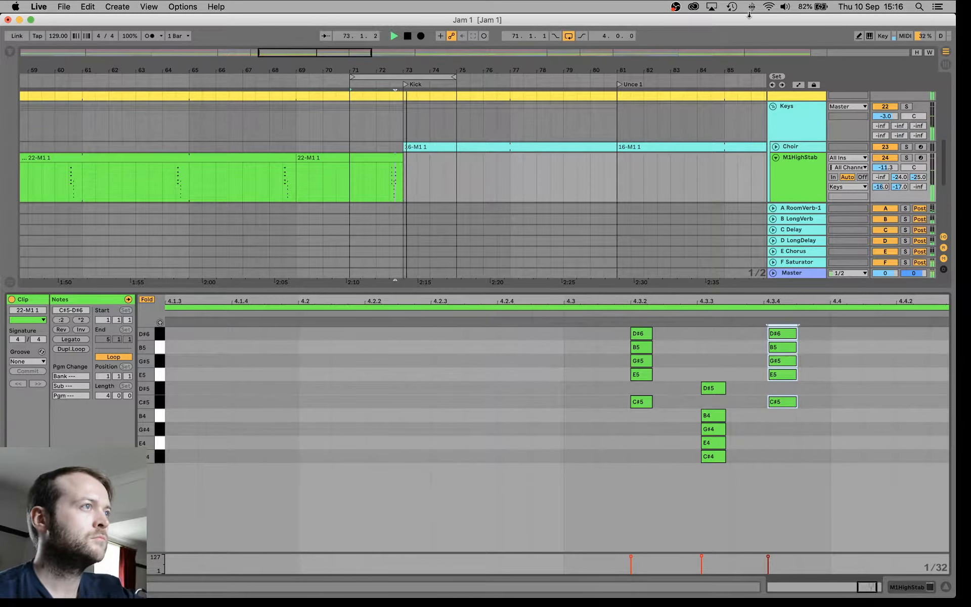
pyautogui.click(751, 7)
pyautogui.moveTo(758, 71)
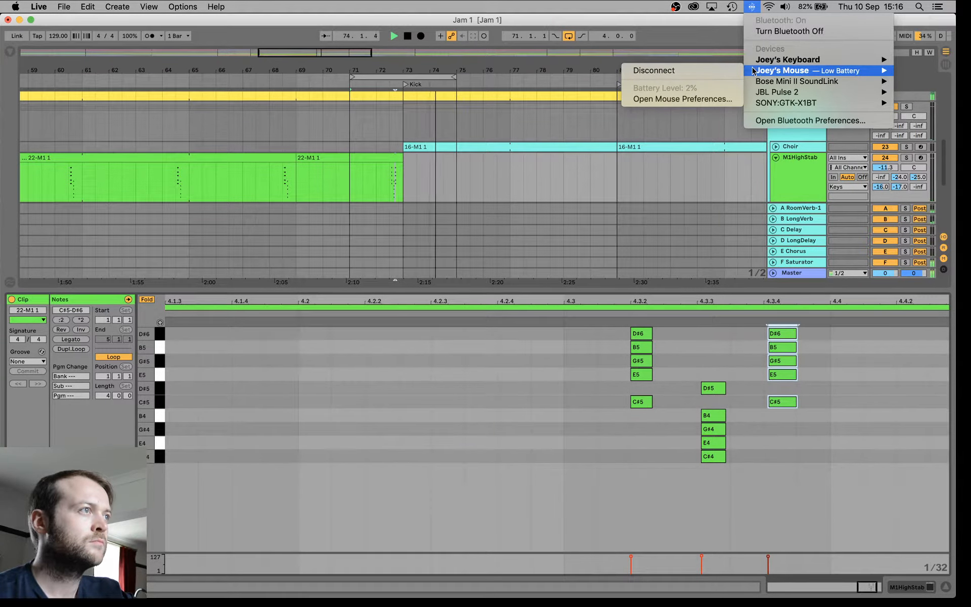
pyautogui.click(756, 7)
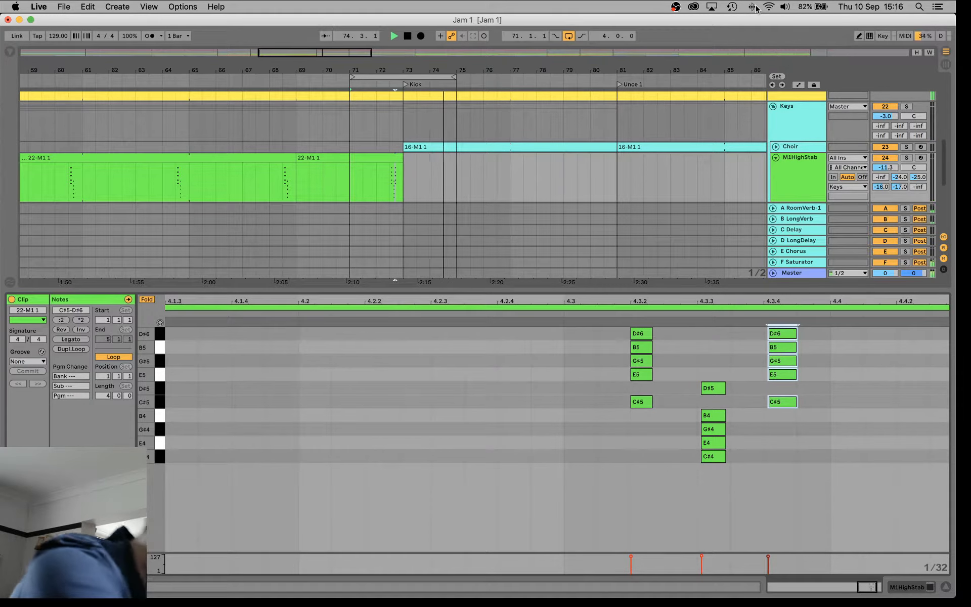
pyautogui.click(751, 7)
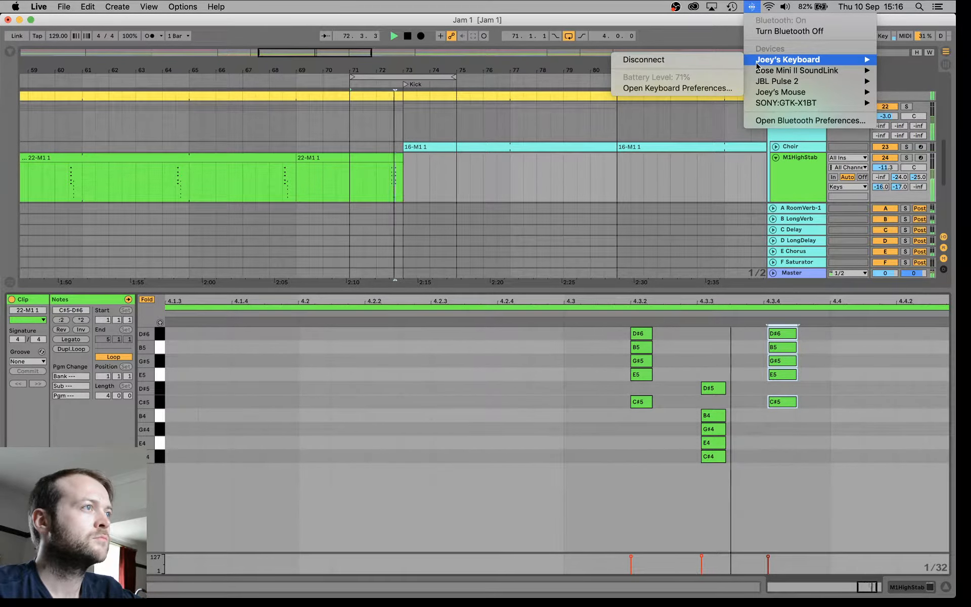
pyautogui.moveTo(760, 77)
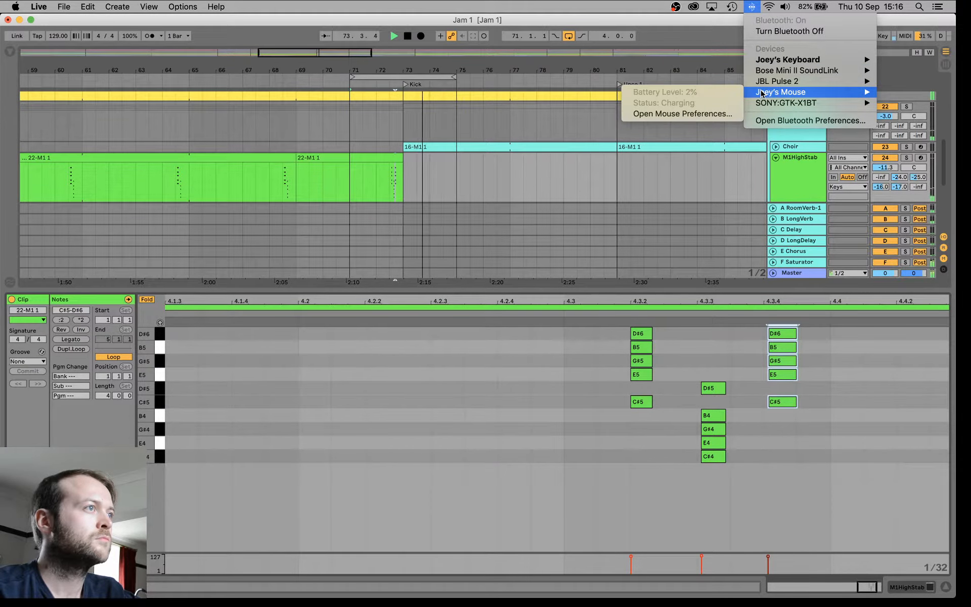
pyautogui.click(752, 6)
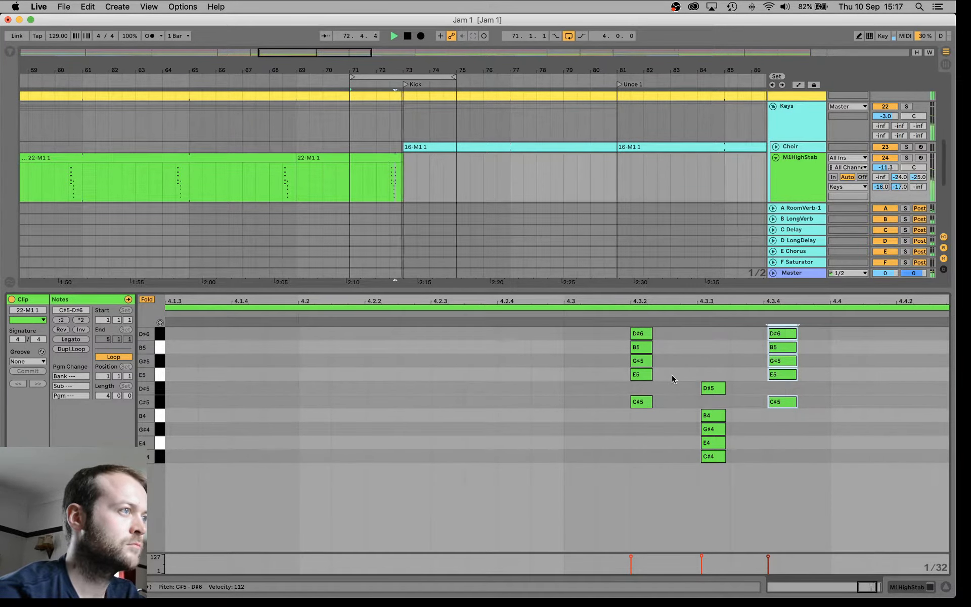
# Quantize all notes of the three stab chords to the grid.
pyautogui.moveTo(701, 368); pyautogui.dragTo(724, 472)
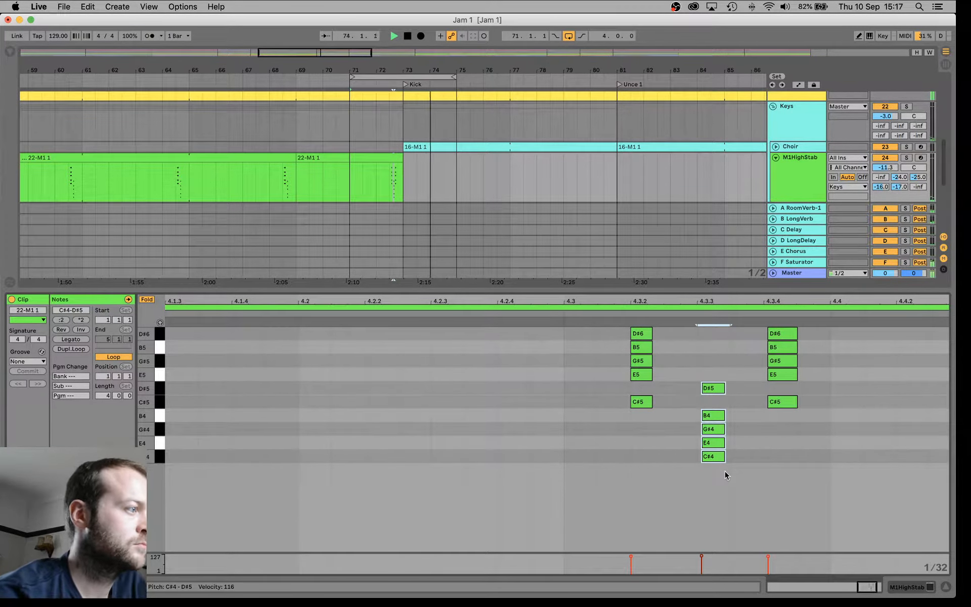
pyautogui.click(725, 471)
pyautogui.press('super+a')
pyautogui.press('super+u')
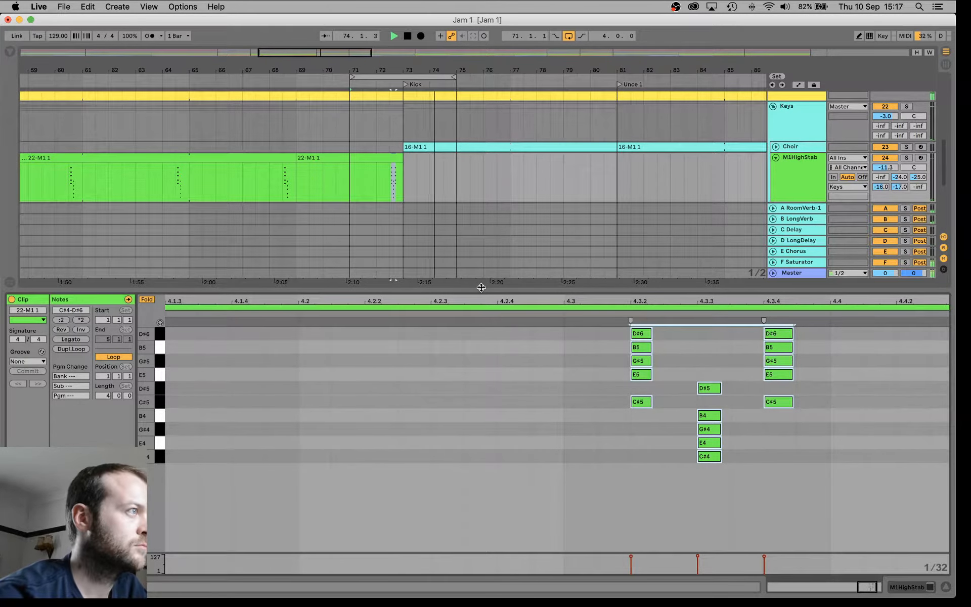
# Close the clip detail view and extend the playback loop over the whole arrangement, 196 bars from bar 1.
pyautogui.press('super+alt+l')
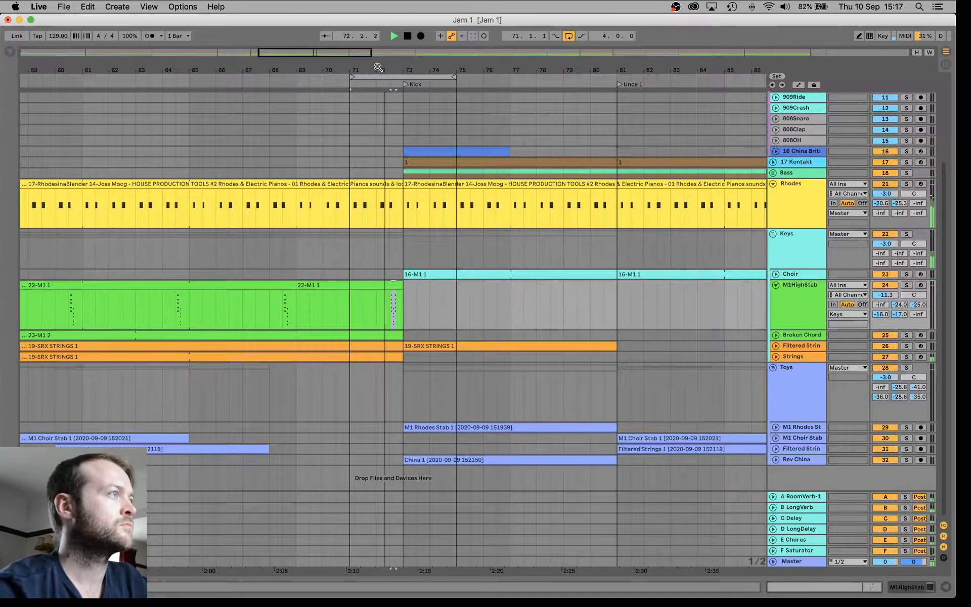
pyautogui.moveTo(378, 67); pyautogui.dragTo(23, 76)
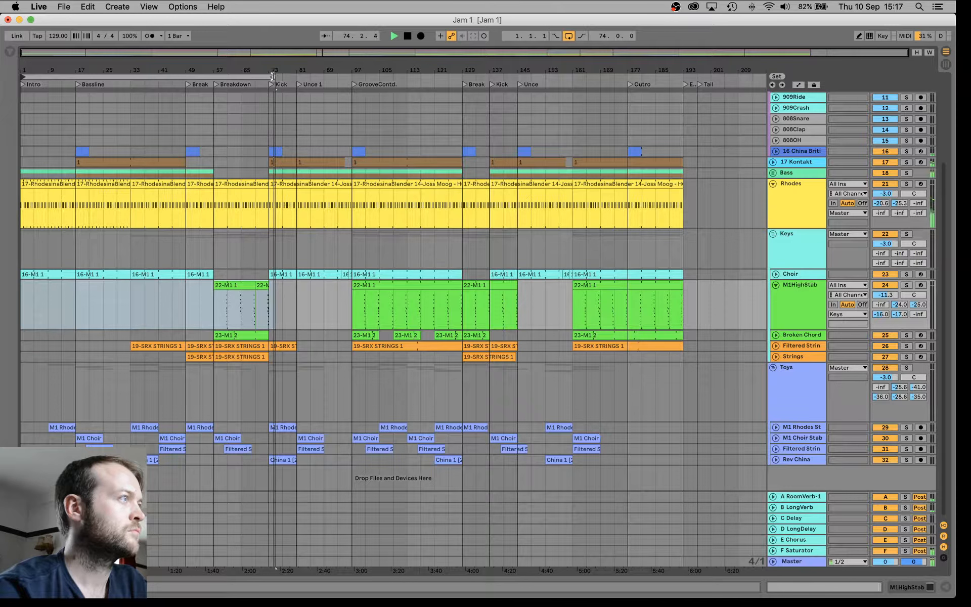
pyautogui.moveTo(276, 77); pyautogui.dragTo(692, 47)
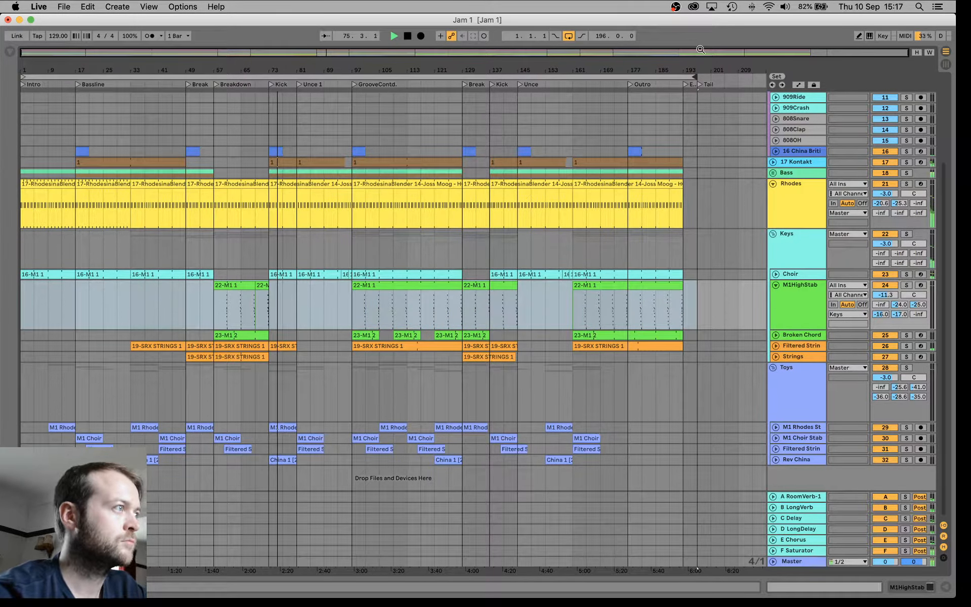
# Consolidate the M1HighStab clips across the Breakdown into one clip, and briefly switch to OBS to check the recording.
pyautogui.click(242, 284)
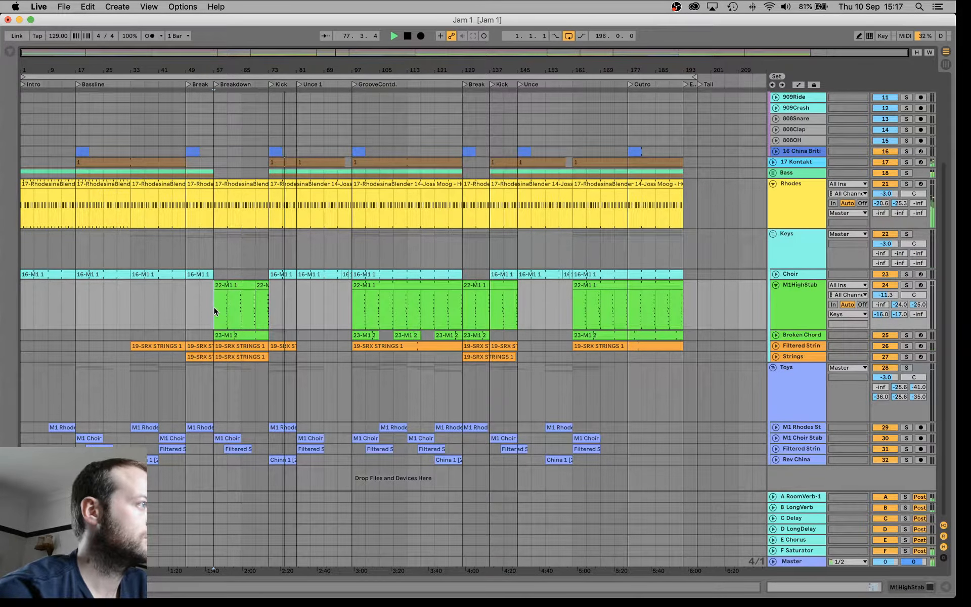
pyautogui.moveTo(214, 306); pyautogui.dragTo(272, 307)
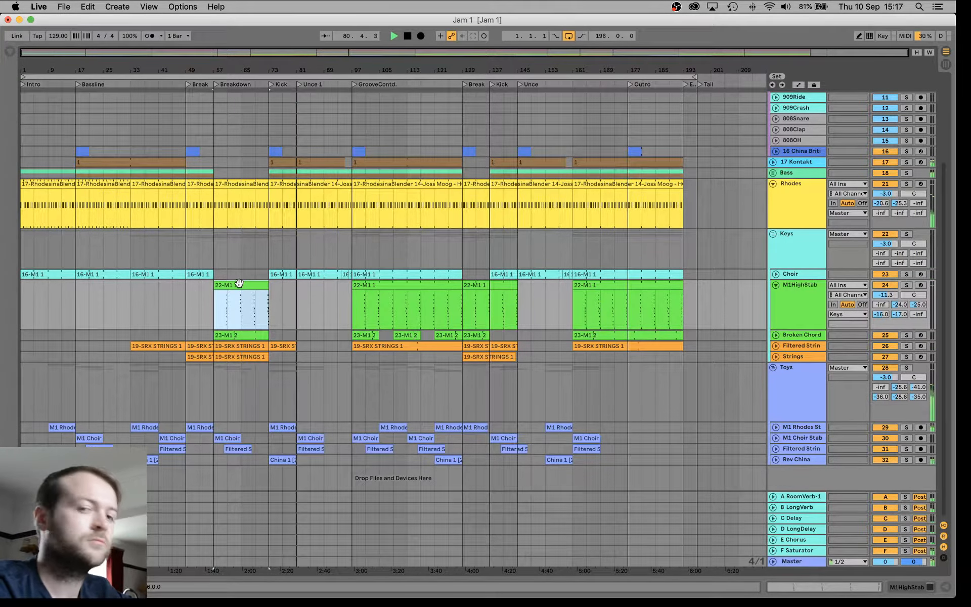
pyautogui.press('super+Tab')
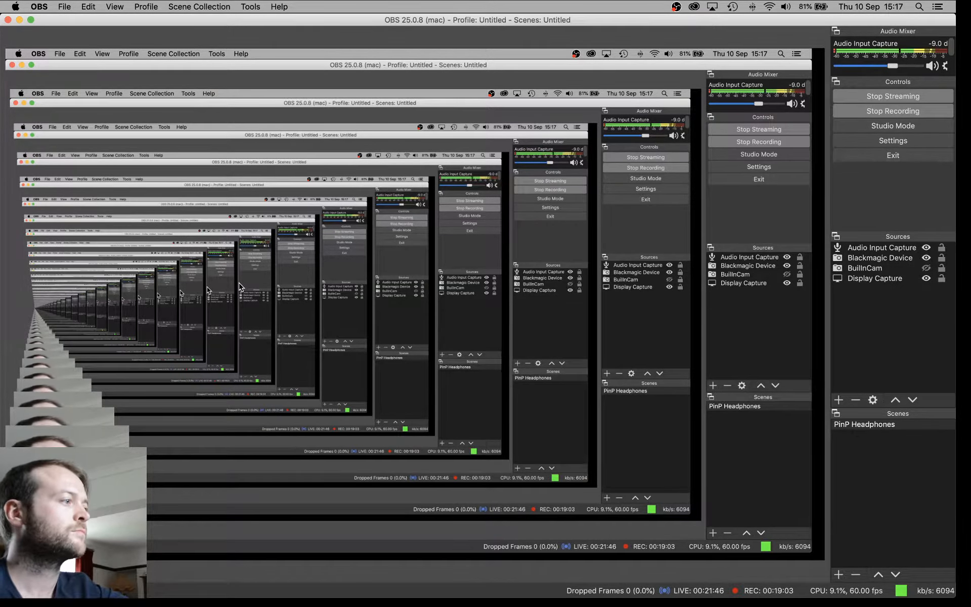
pyautogui.press('super+Tab')
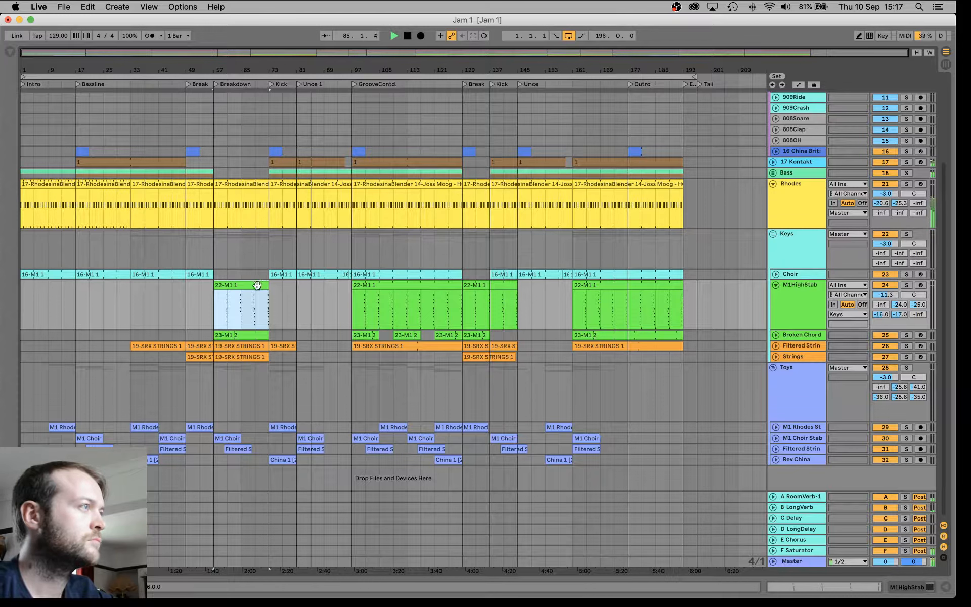
# Copy the last four bars of the consolidated M1HighStab clip into the Unce 1 section at bars 85 to 89.
pyautogui.moveTo(255, 303); pyautogui.dragTo(268, 303)
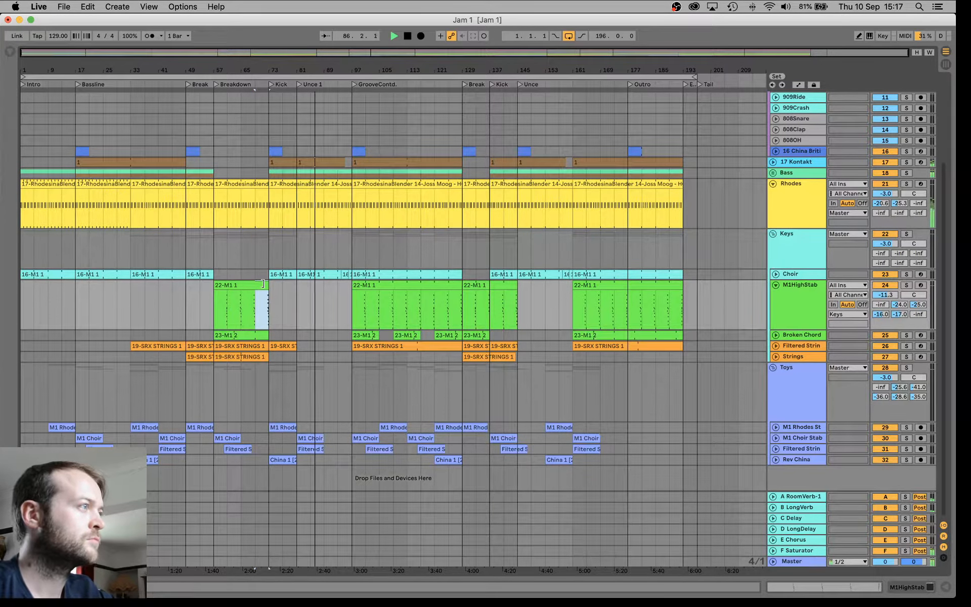
pyautogui.click(262, 284)
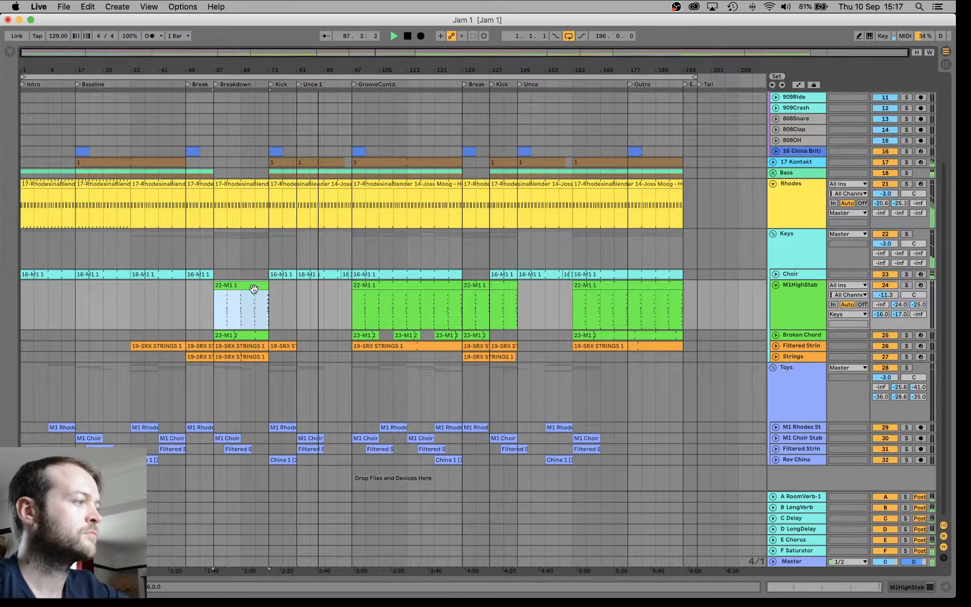
pyautogui.moveTo(251, 286); pyautogui.dragTo(323, 131)
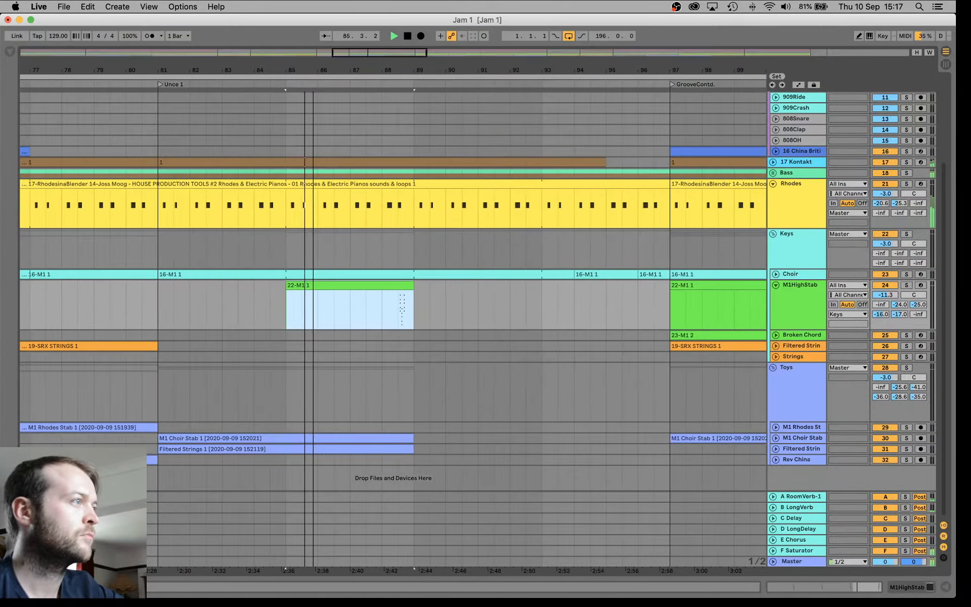
# Move the first stab chord in the M1HighStab clip at bar 85 one 1/32 earlier, just after 16.3.
pyautogui.doubleClick(386, 286)
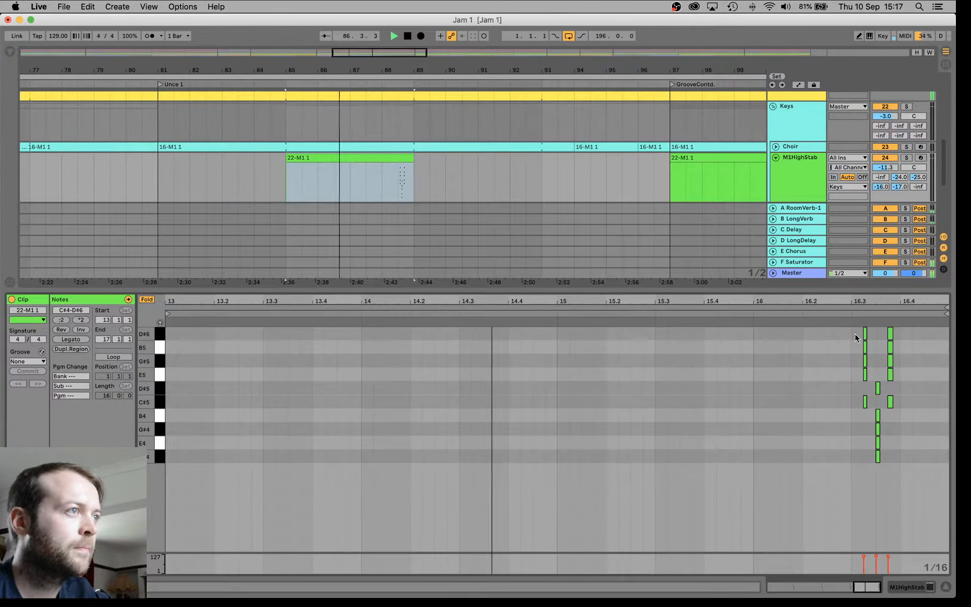
pyautogui.moveTo(854, 338); pyautogui.dragTo(867, 432)
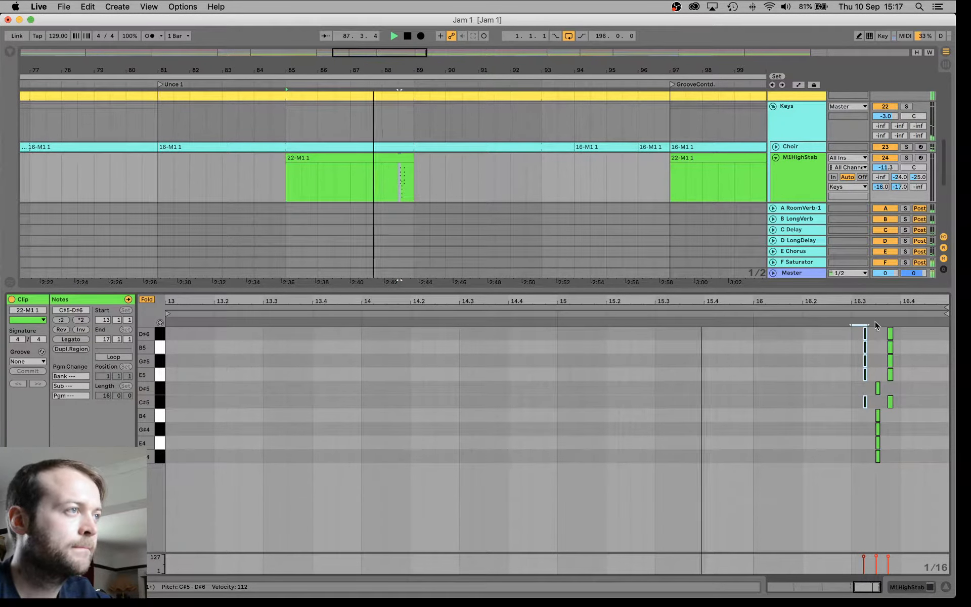
pyautogui.moveTo(887, 295); pyautogui.dragTo(889, 300)
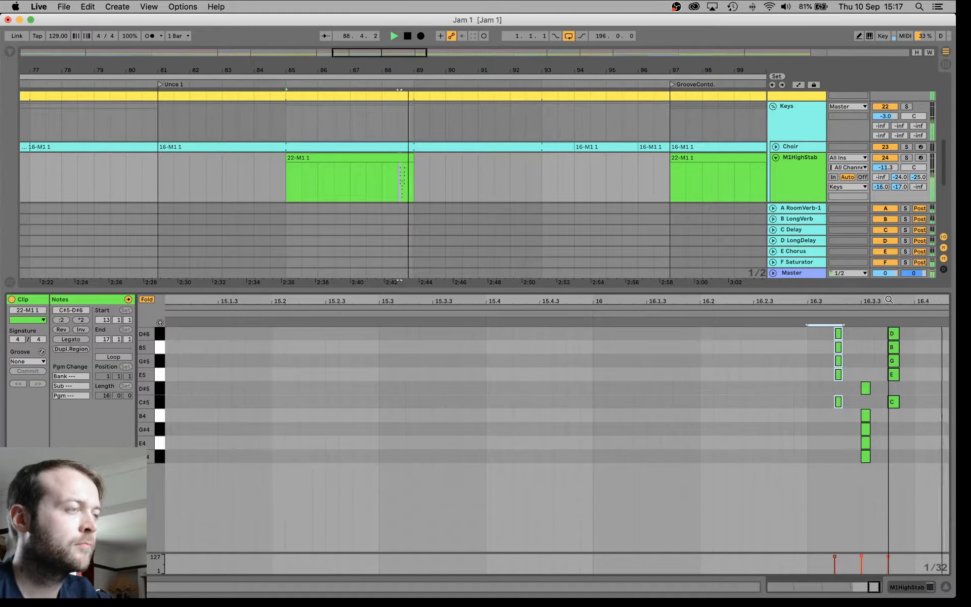
pyautogui.hscroll(2, 740, 366)
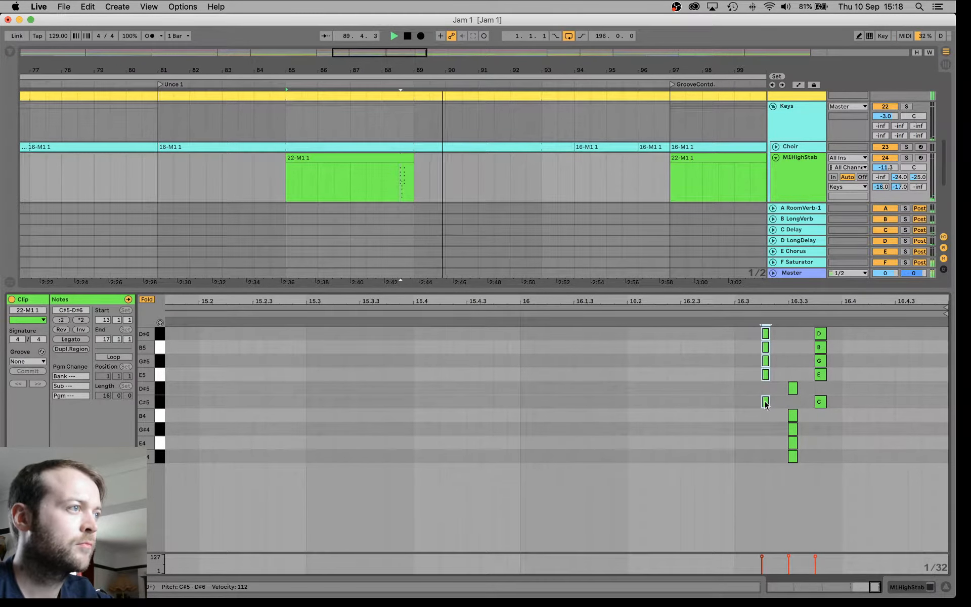
pyautogui.moveTo(766, 403); pyautogui.dragTo(751, 403)
# Loop playback over the last two bars of the Unce 1 M1HighStab clip, bars 87 to 89.
pyautogui.click(379, 82)
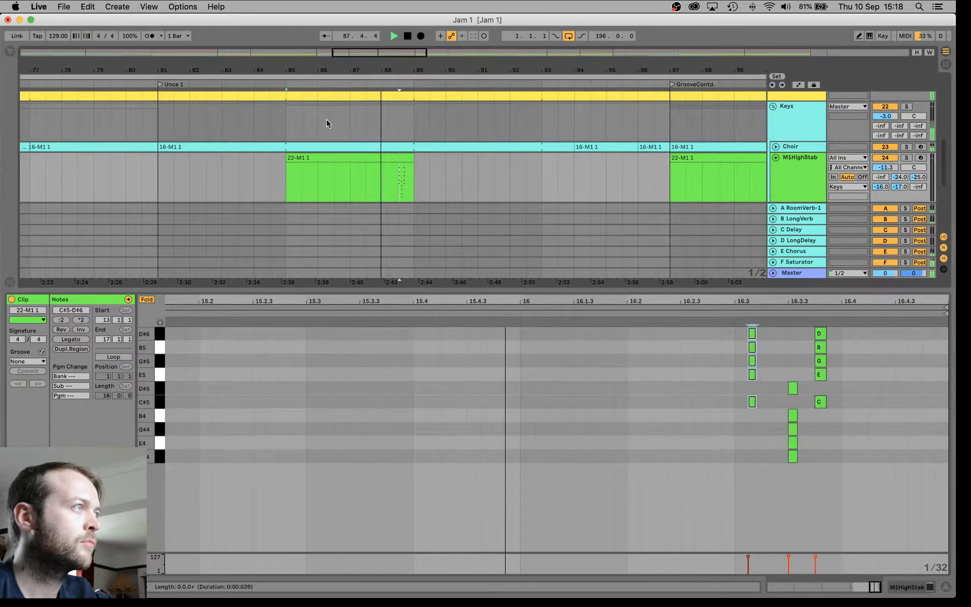
pyautogui.moveTo(351, 184); pyautogui.dragTo(413, 185)
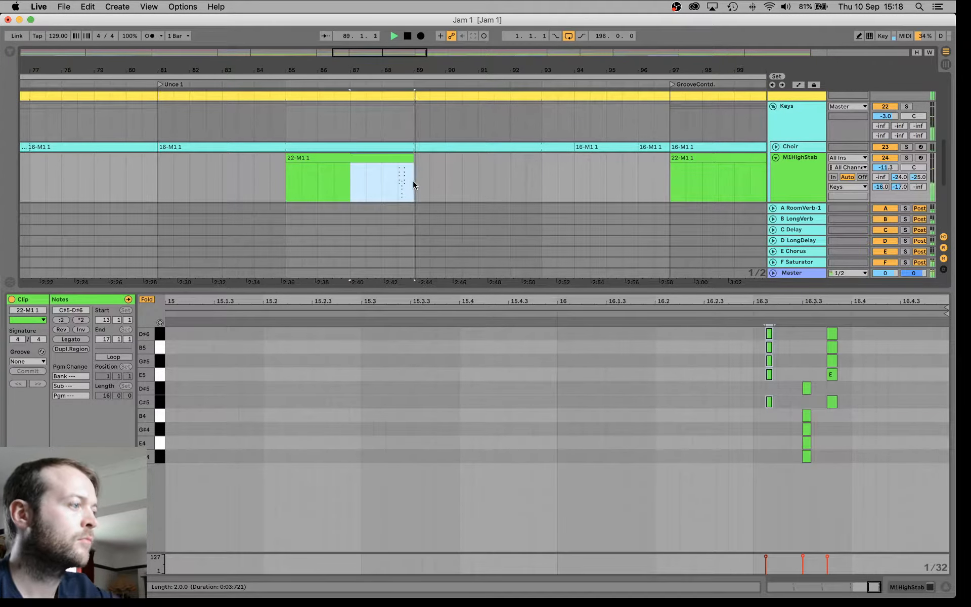
pyautogui.press('super+l')
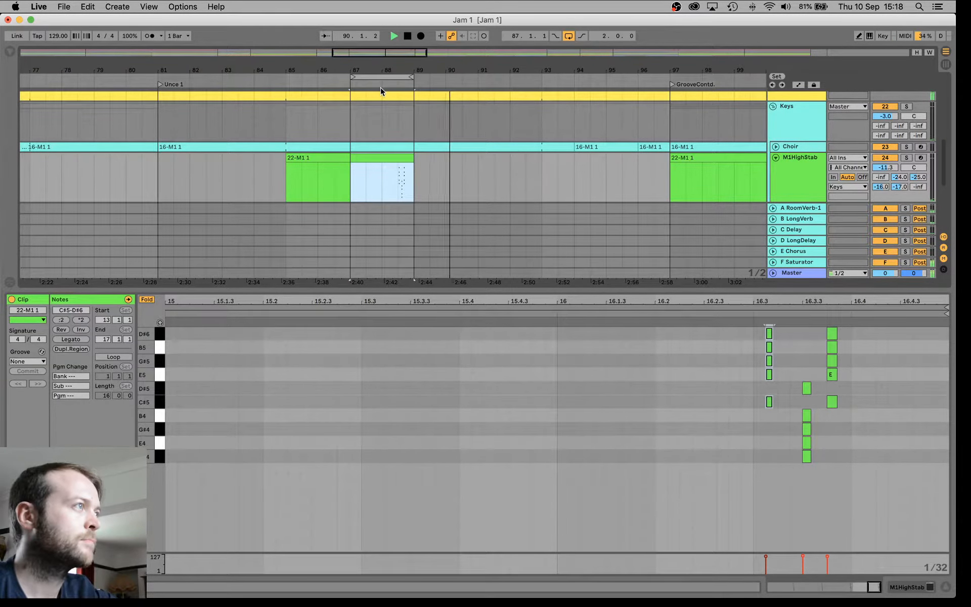
# Lengthen the stab chord just after 16.3 to a full 1/32, try the last chord 1/32 later before restoring it, and close the clip view.
pyautogui.moveTo(840, 437); pyautogui.dragTo(844, 335)
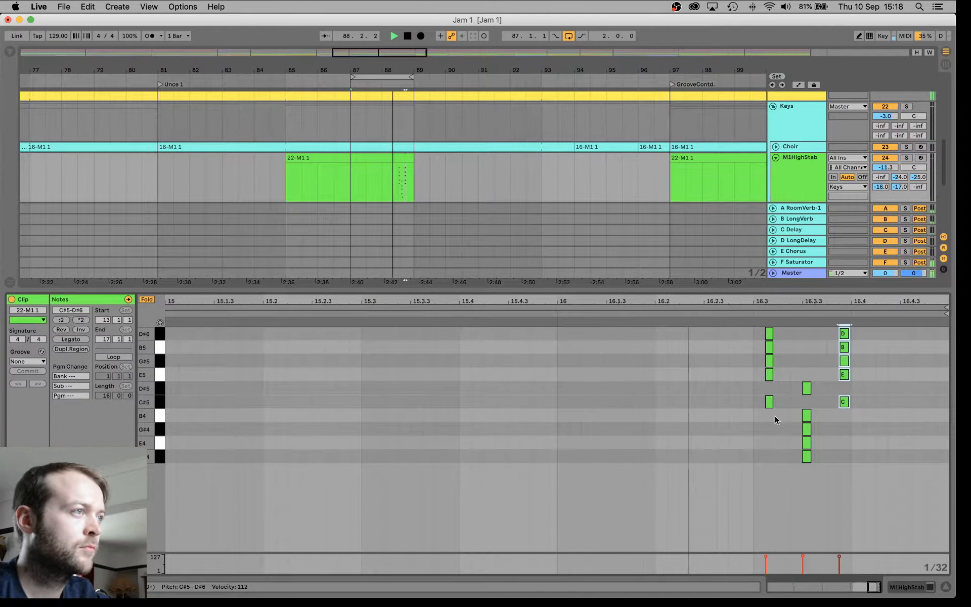
pyautogui.moveTo(776, 419); pyautogui.dragTo(778, 333)
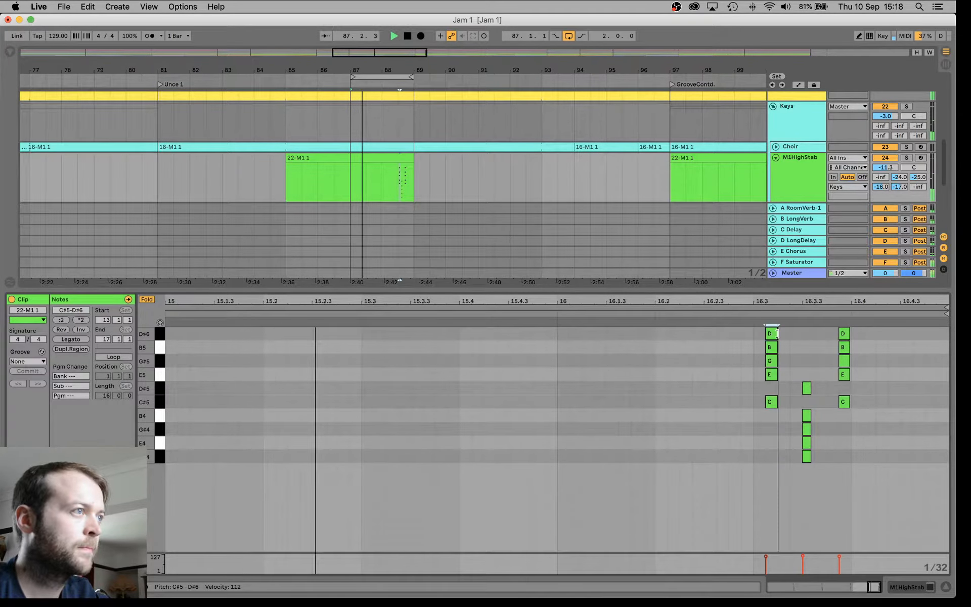
pyautogui.moveTo(849, 428); pyautogui.dragTo(825, 324)
pyautogui.moveTo(844, 375); pyautogui.dragTo(832, 374)
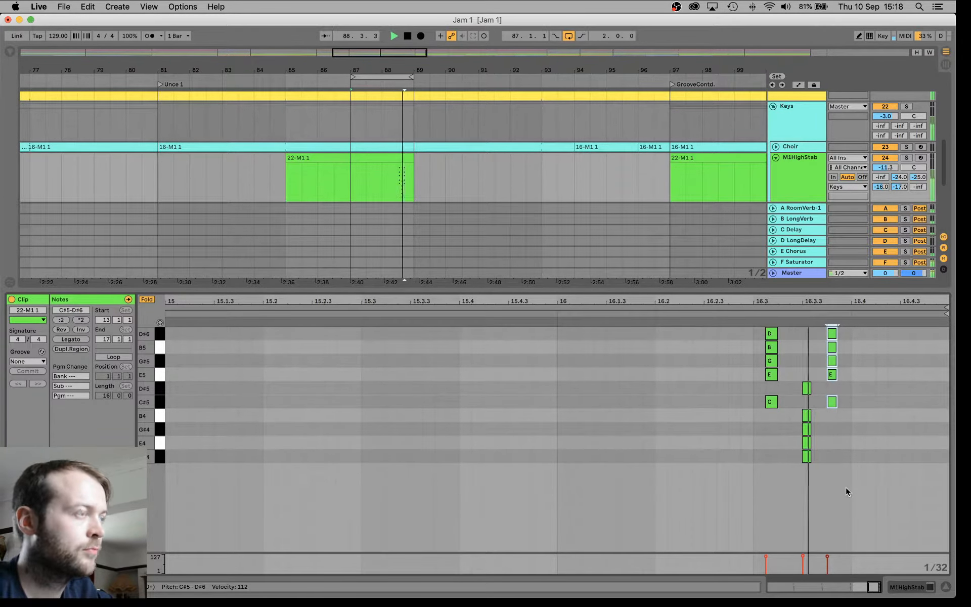
pyautogui.moveTo(782, 447); pyautogui.dragTo(762, 316)
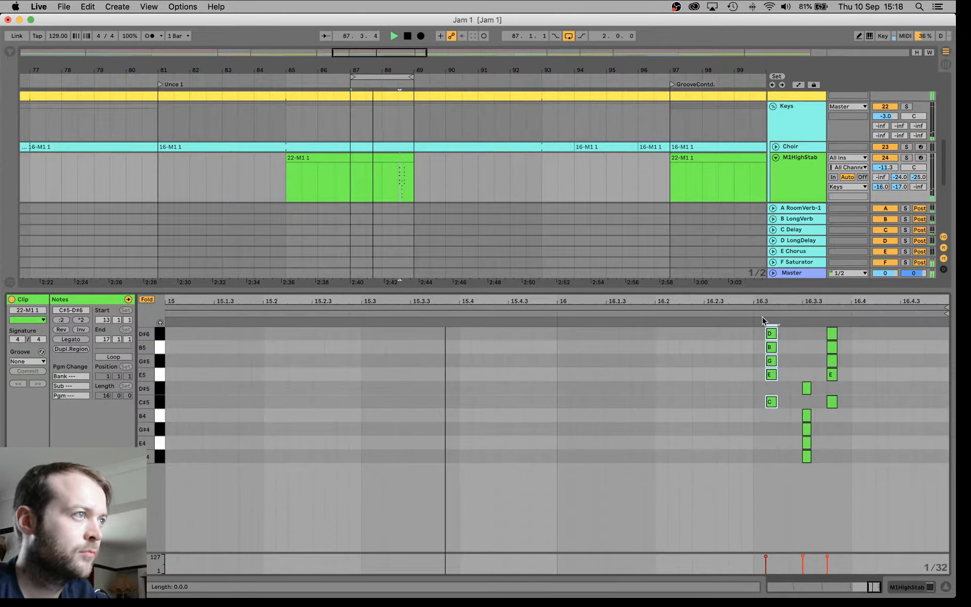
pyautogui.moveTo(861, 497); pyautogui.dragTo(766, 324)
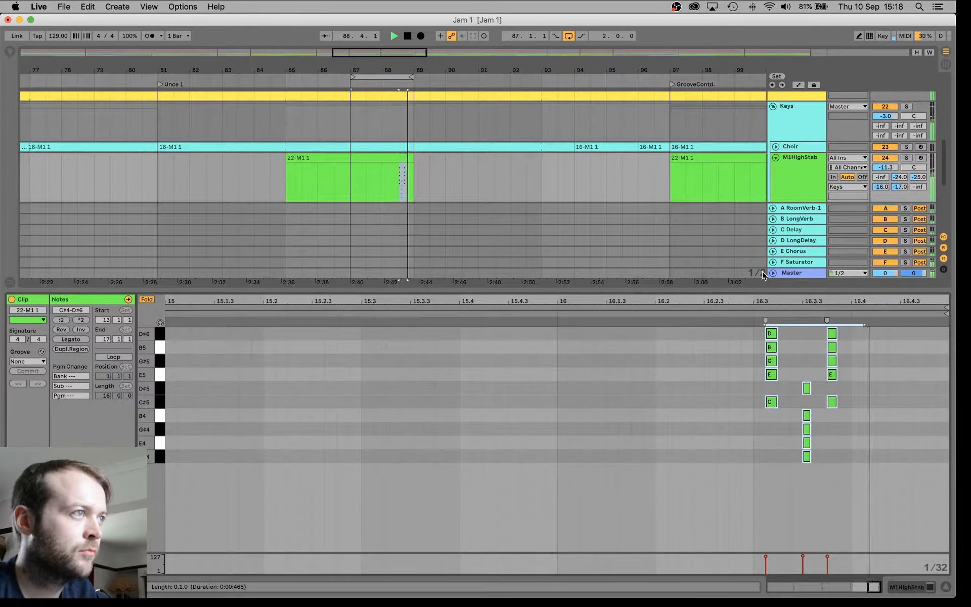
pyautogui.press('super+alt+l')
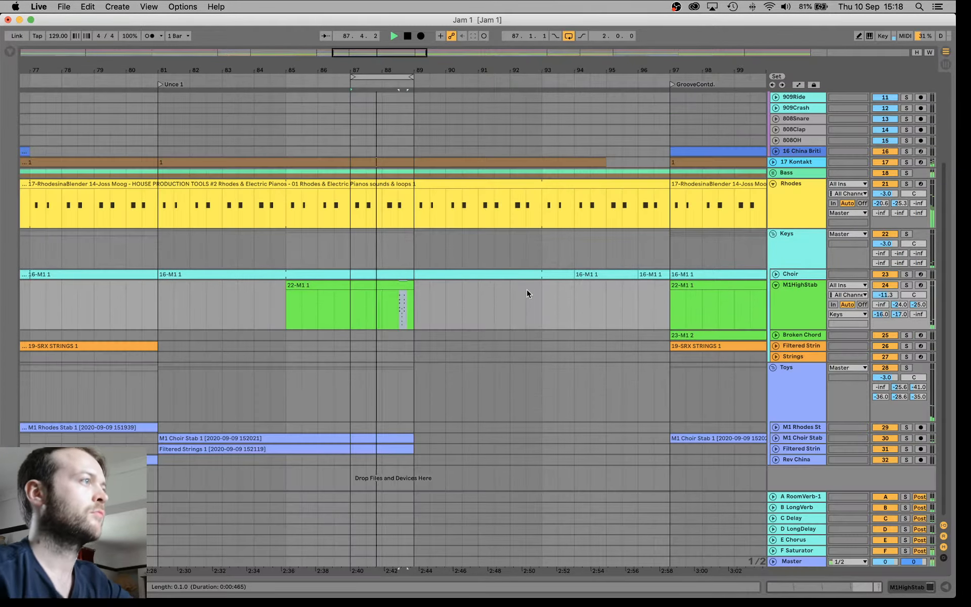
# Switch off looping and move the edited four-bar M1HighStab clip from Unce 1 to the end of the Breakdown, bars 69 to 73.
pyautogui.press('w')
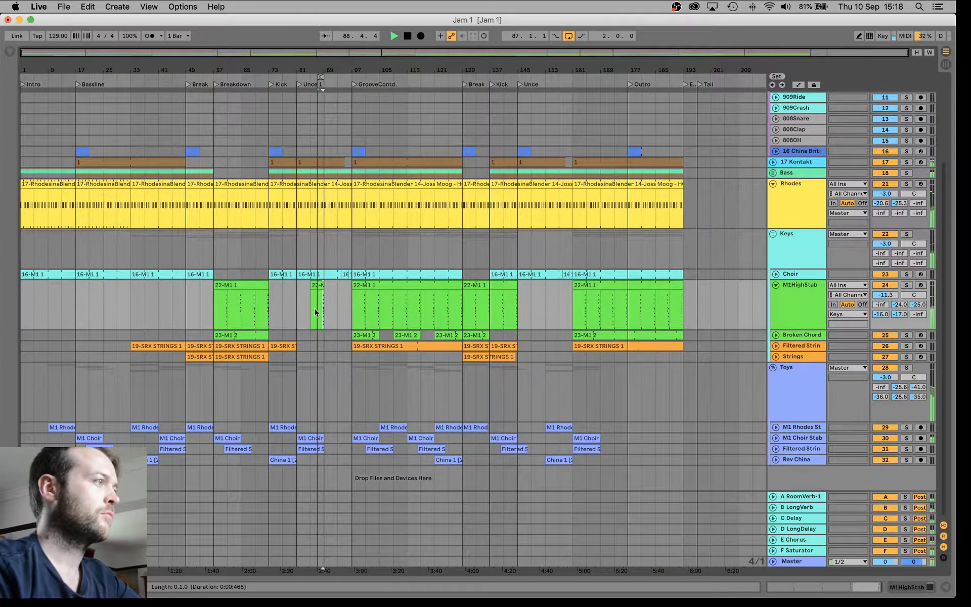
pyautogui.moveTo(319, 68); pyautogui.dragTo(267, 298)
pyautogui.hscroll(-3, 267, 294)
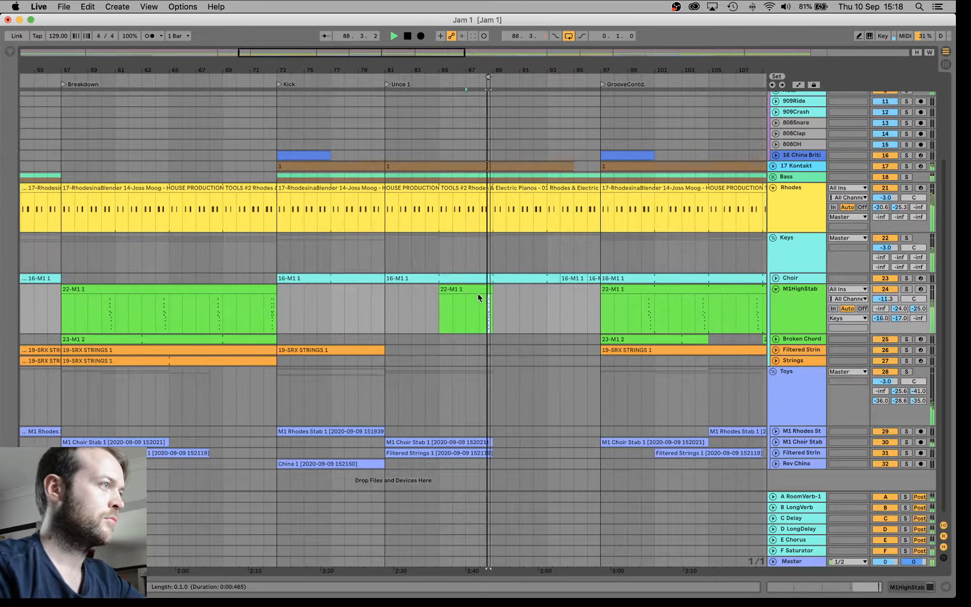
pyautogui.click(478, 293)
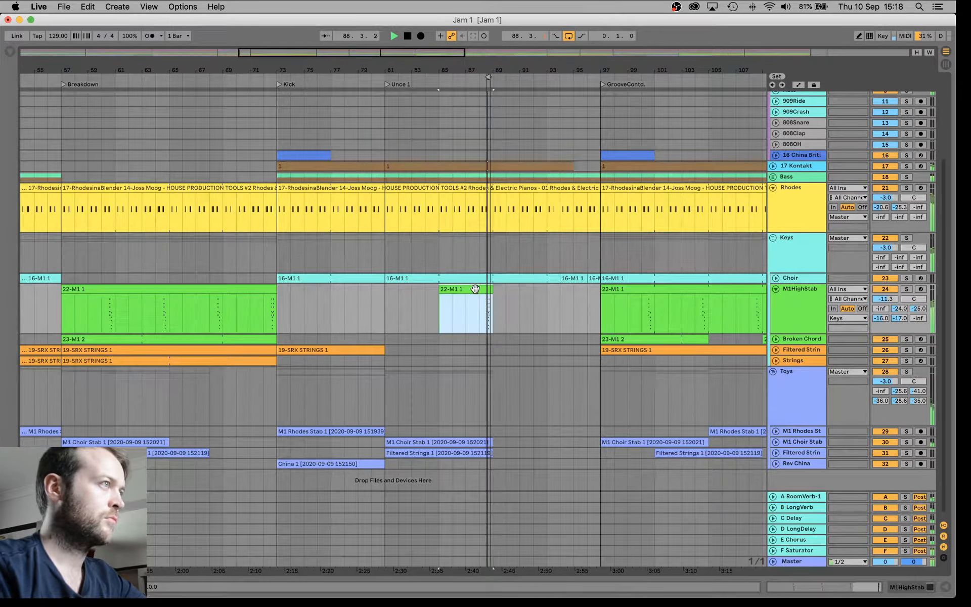
pyautogui.click(569, 37)
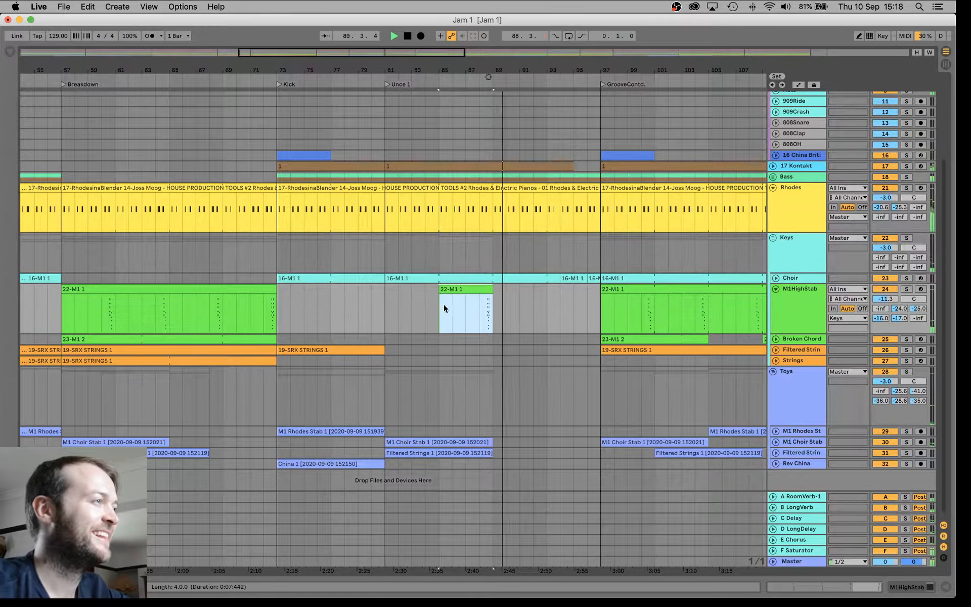
pyautogui.moveTo(466, 300); pyautogui.dragTo(250, 303)
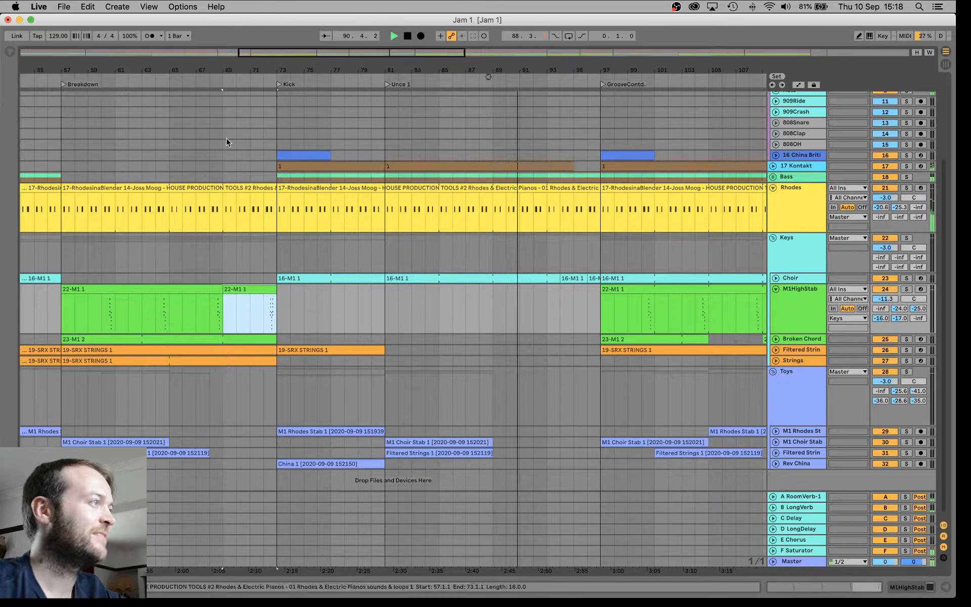
# Play from the Breakdown locator and consolidate the M1HighStab clips across bars 57 to 73 into one clip.
pyautogui.click(65, 85)
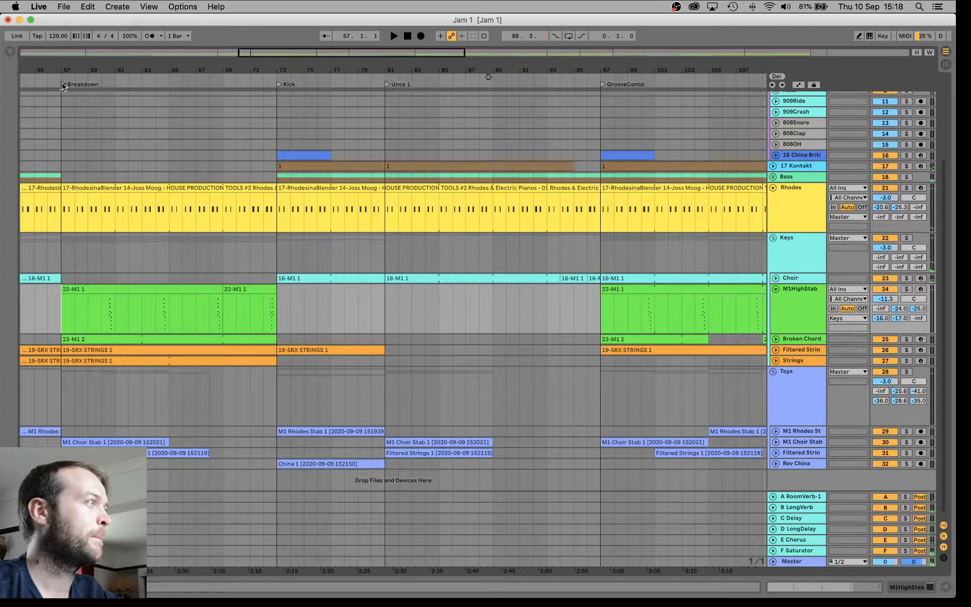
pyautogui.moveTo(61, 312); pyautogui.dragTo(272, 319)
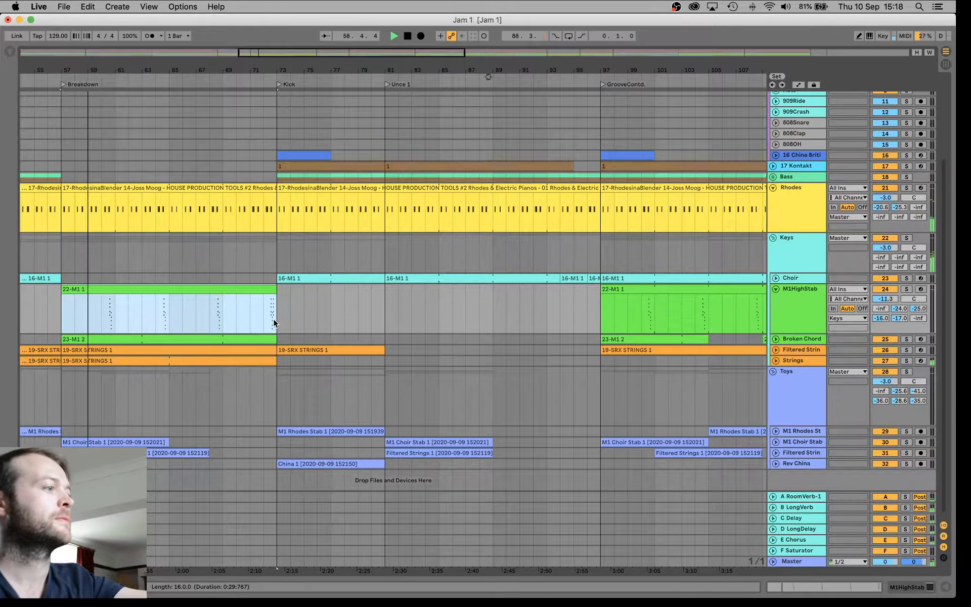
# Switch briefly to REAPER to check the Mic Input project and return to Ableton Live.
pyautogui.press('super+Tab')
pyautogui.press('super+Tab')
pyautogui.press('super+Tab')
pyautogui.press('super+Tab')
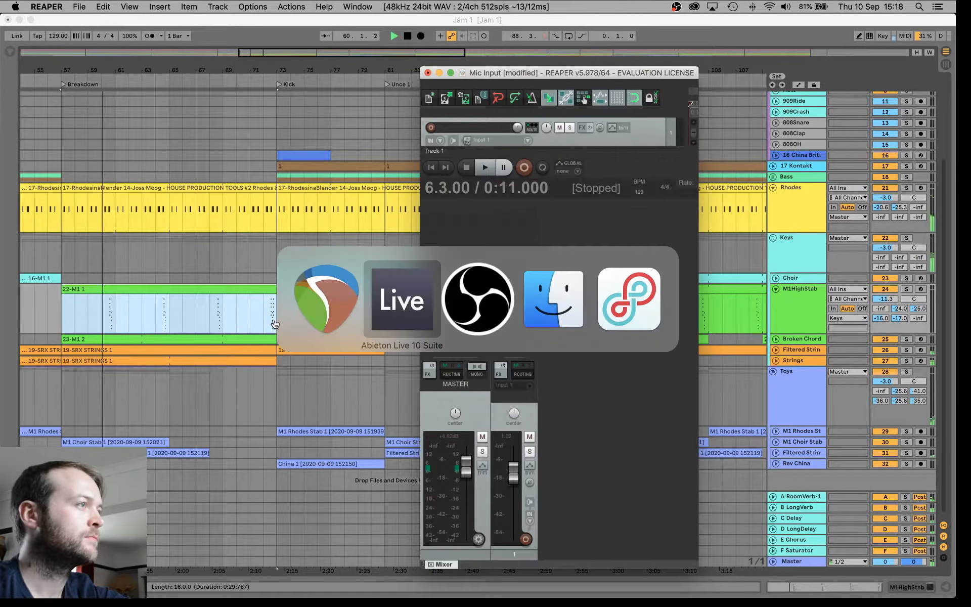
pyautogui.press('super+Tab')
pyautogui.press('super+Tab')
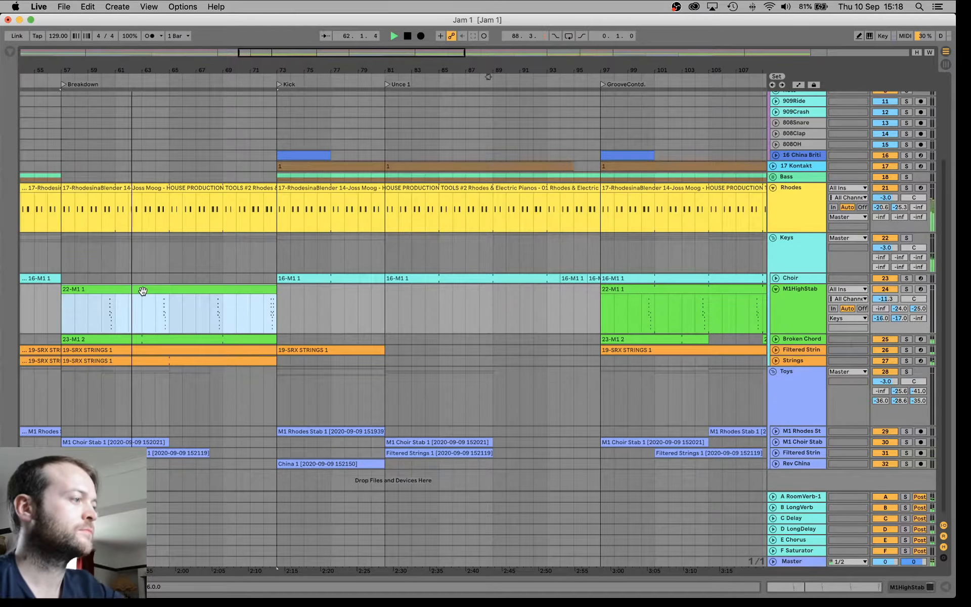
# Duplicate the Breakdown M1HighStab clip, trim the copy to its last four bars, and place it in the Kick section at bars 77 to 81.
pyautogui.press('super+d')
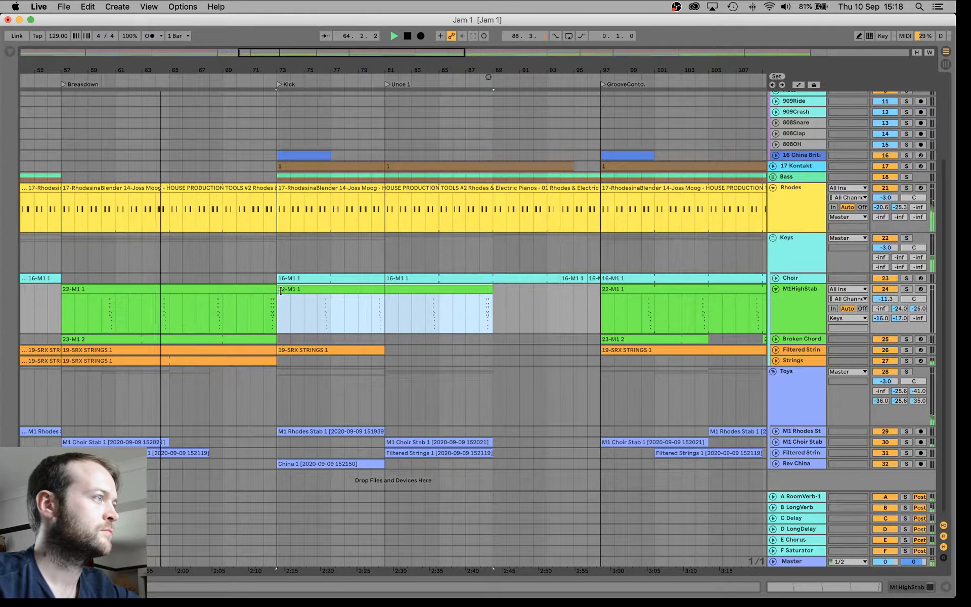
pyautogui.moveTo(277, 300); pyautogui.dragTo(381, 299)
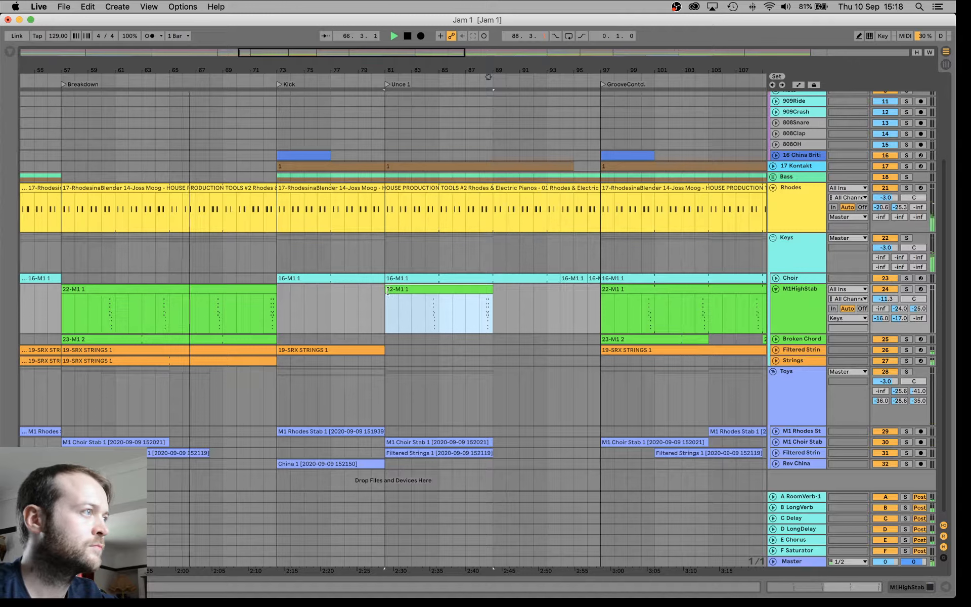
pyautogui.moveTo(392, 298); pyautogui.dragTo(364, 302)
# Replace the 32-bar M1HighStab clip in GrooveContd. with a copy of the Breakdown clip at bars 97 to 113.
pyautogui.hscroll(10, 365, 296)
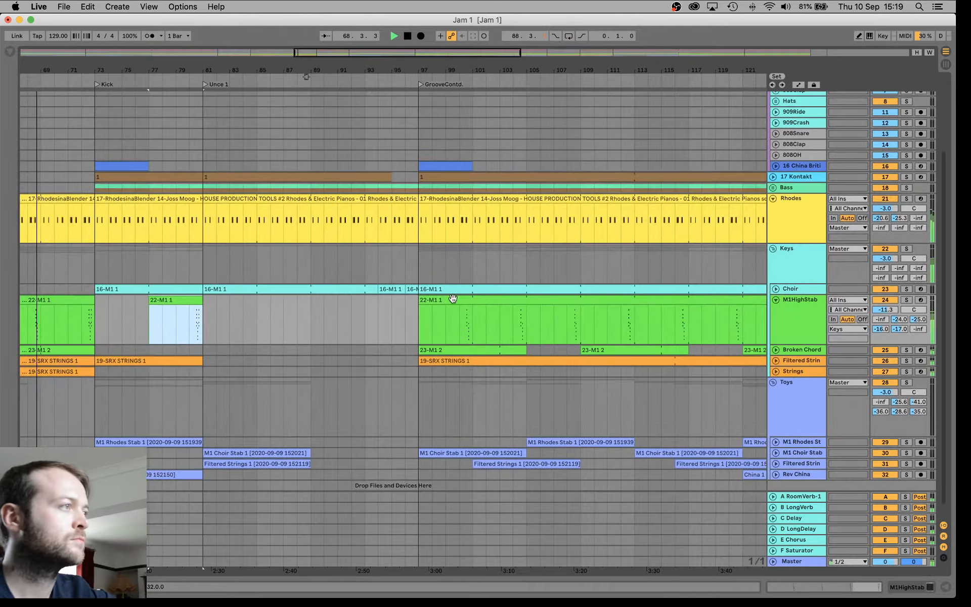
pyautogui.moveTo(459, 308); pyautogui.dragTo(353, 317)
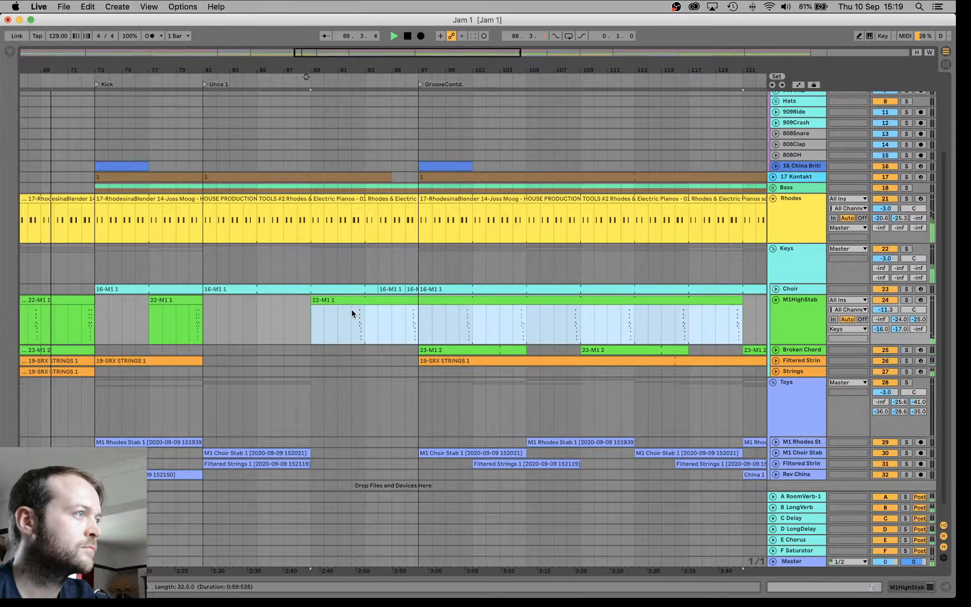
pyautogui.press('Delete')
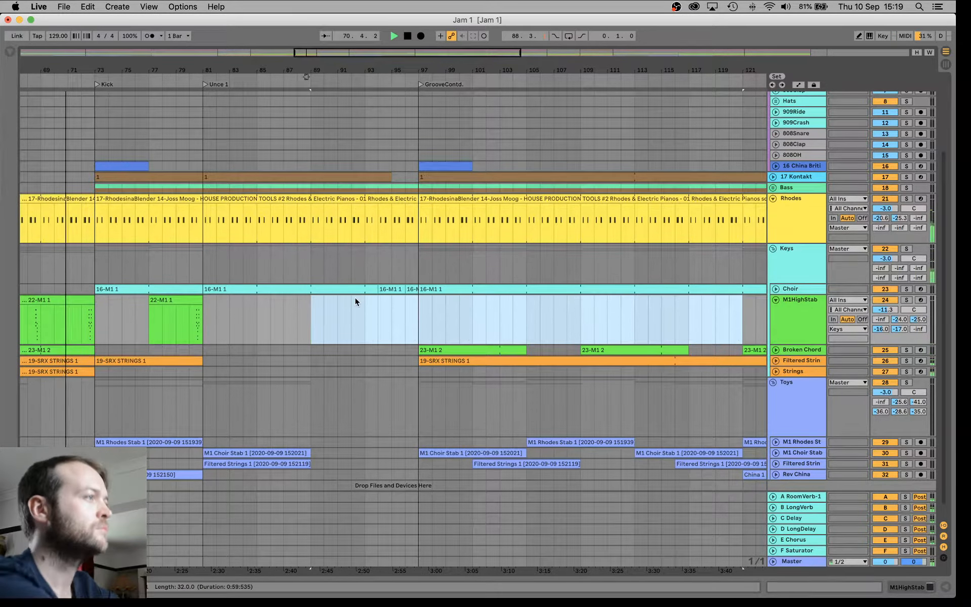
pyautogui.moveTo(308, 67); pyautogui.dragTo(308, 43)
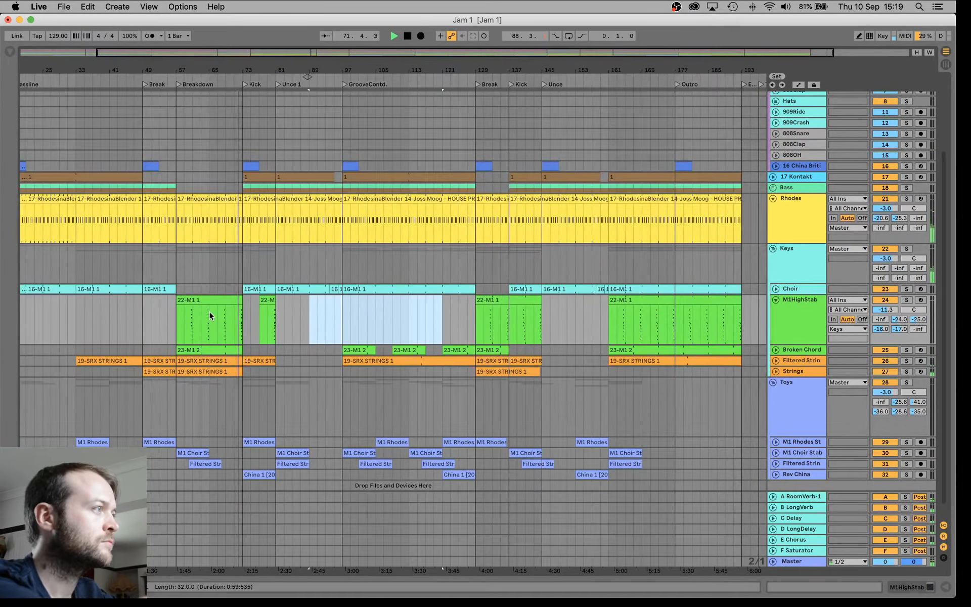
pyautogui.moveTo(210, 316); pyautogui.dragTo(376, 322)
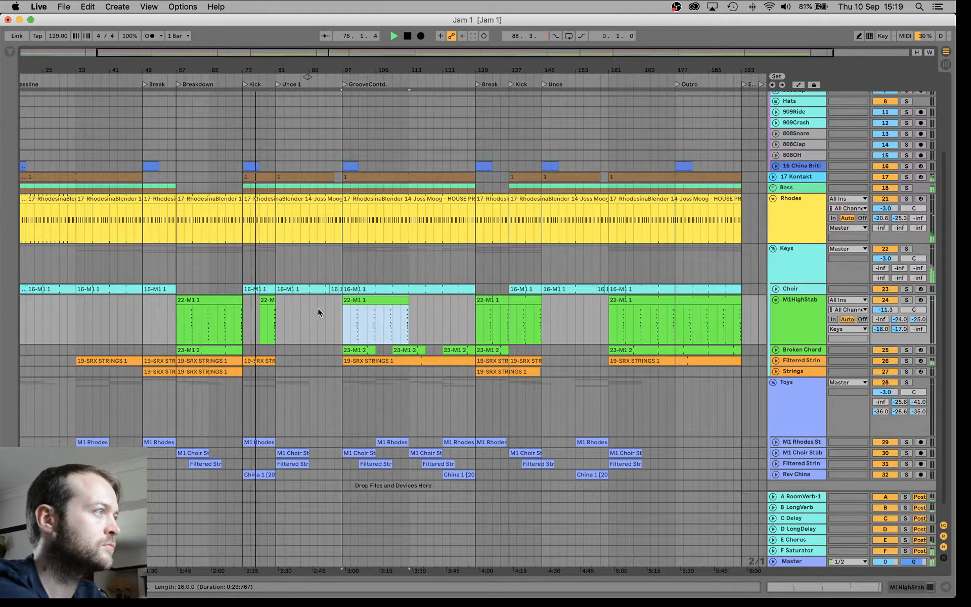
# Copy the Kick section's four-bar M1HighStab clip to bars 93 to 97 and its M1 Rhodes Stab clip to bars 89 to 97.
pyautogui.click(266, 301)
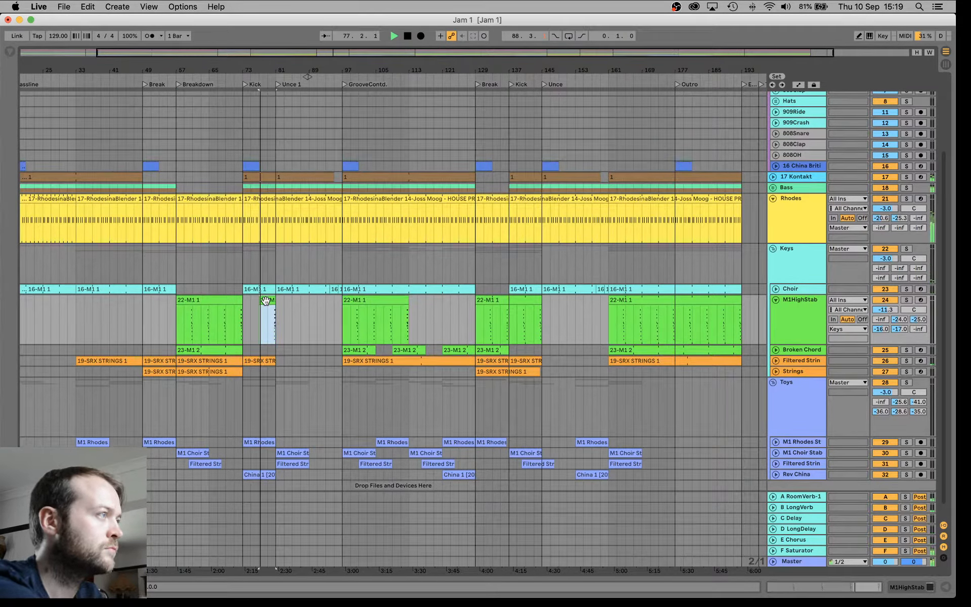
pyautogui.moveTo(265, 301); pyautogui.dragTo(331, 319)
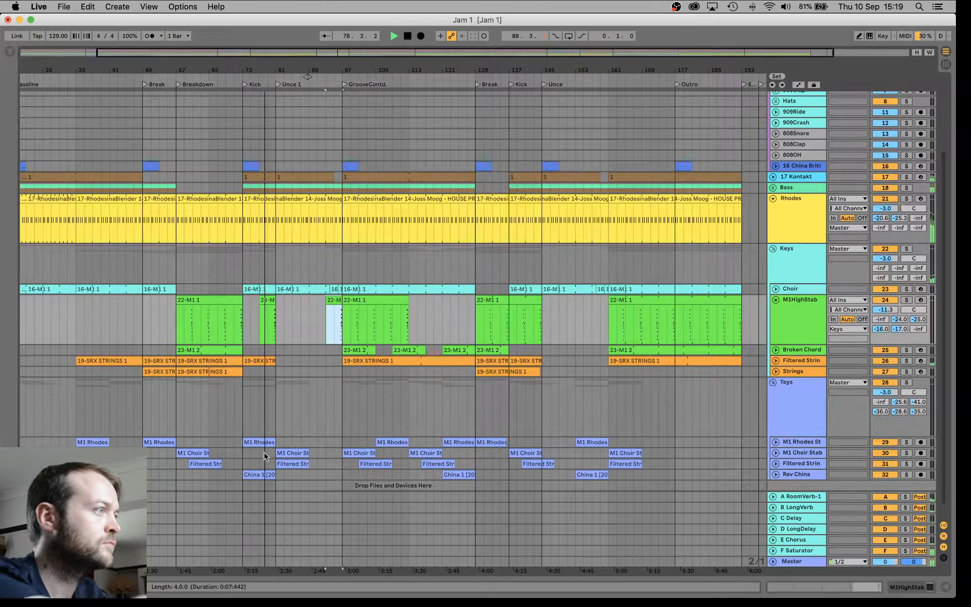
pyautogui.moveTo(257, 444); pyautogui.dragTo(320, 443)
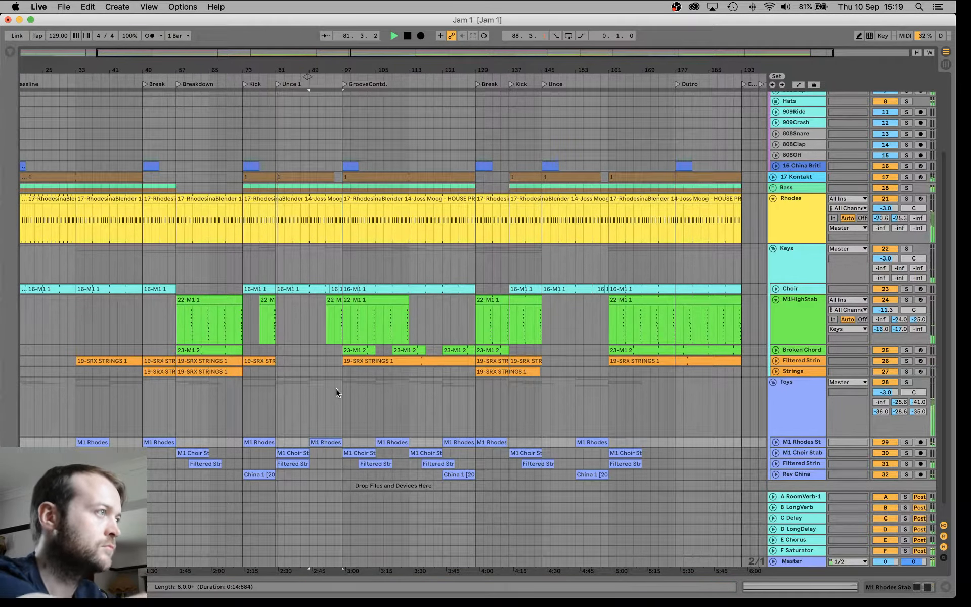
# Fold the M1HighStab and Rhodes tracks so more of the arrangement fits in view.
pyautogui.scroll(-1, 348, 407)
pyautogui.hscroll(1, 347, 407)
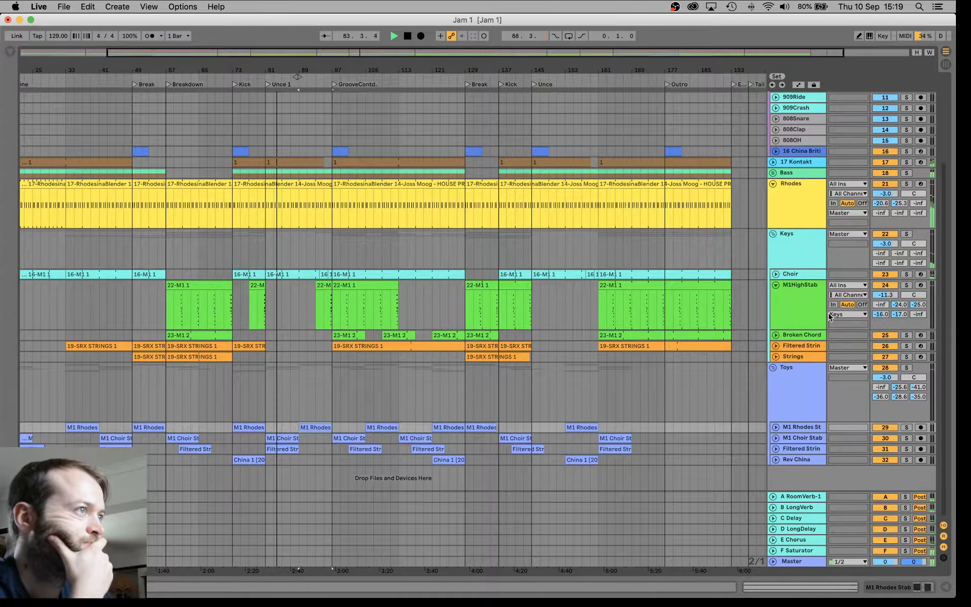
pyautogui.click(779, 286)
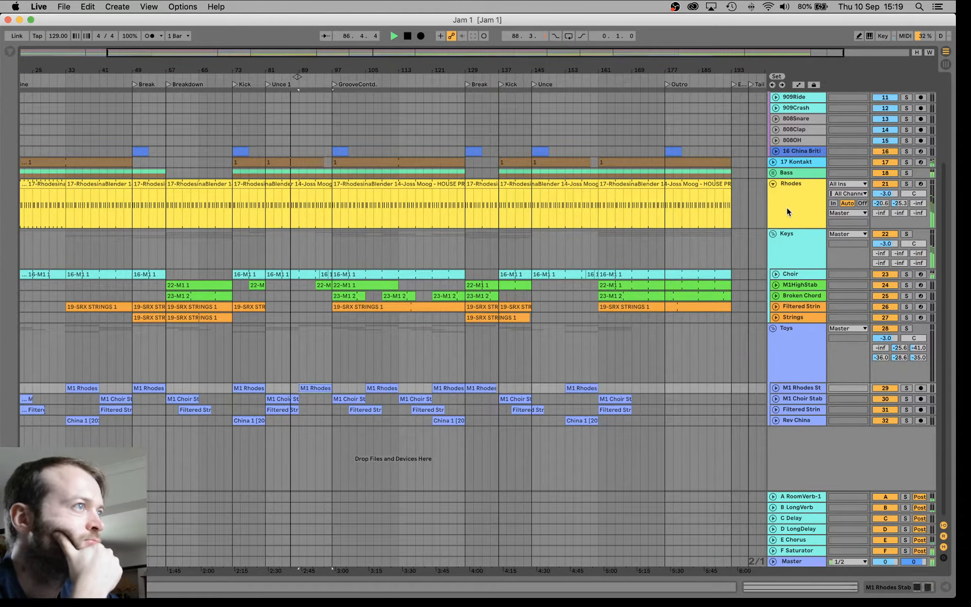
pyautogui.scroll(5, 787, 209)
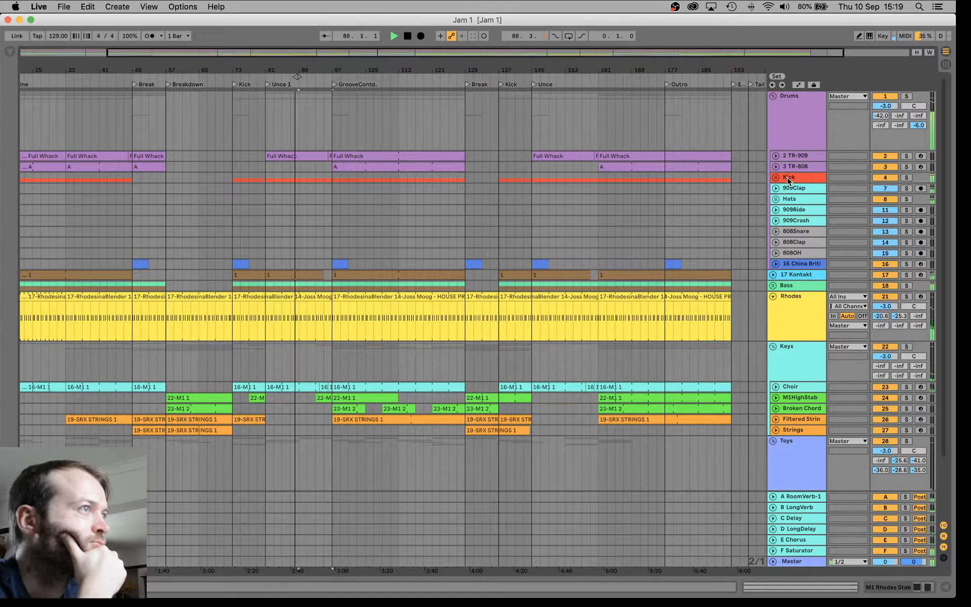
pyautogui.scroll(-3, 791, 268)
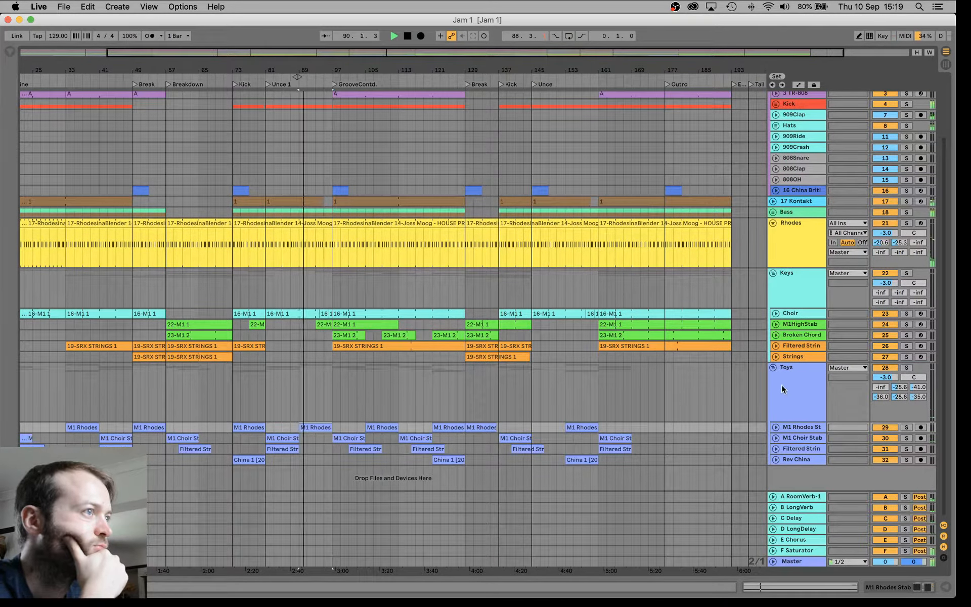
pyautogui.click(773, 223)
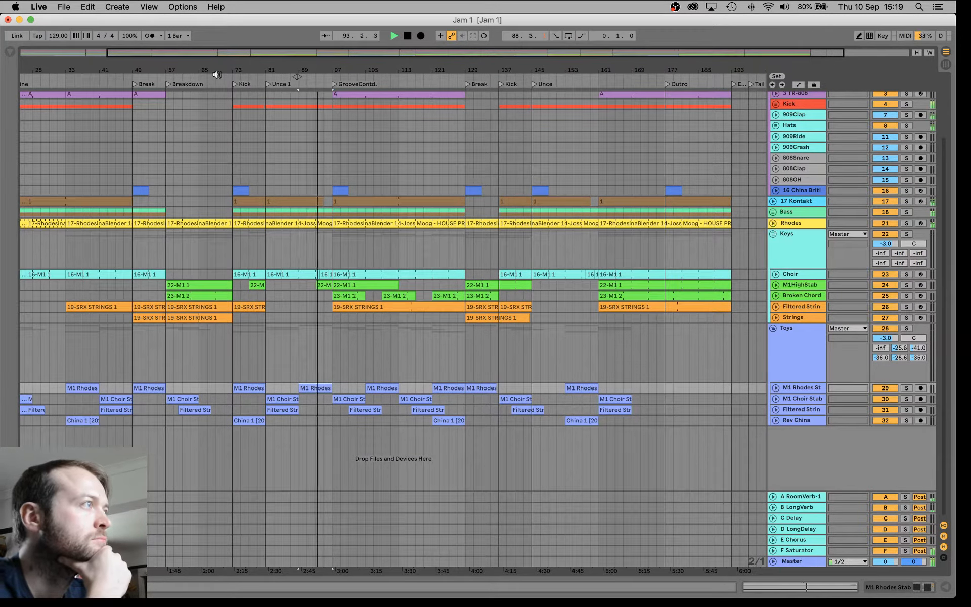
# Stretch the arrangement loop so it starts at bar 1 and spans 196 bars.
pyautogui.moveTo(296, 76)
pyautogui.mouseDown()
pyautogui.moveTo(209, 76)
pyautogui.moveTo(746, 75)
pyautogui.mouseUp()
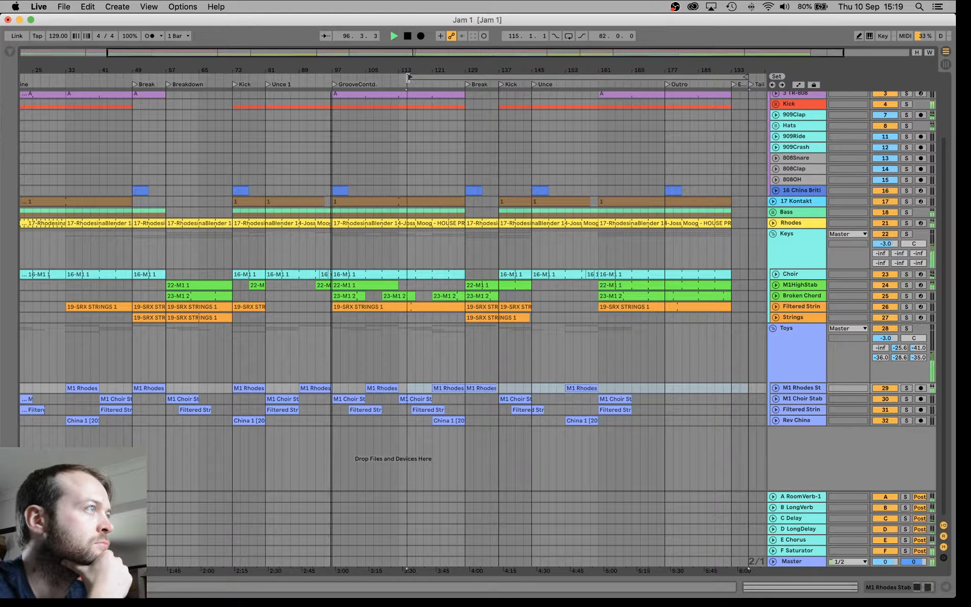
pyautogui.moveTo(408, 80); pyautogui.dragTo(1, 94)
pyautogui.press('-')
pyautogui.press('-')
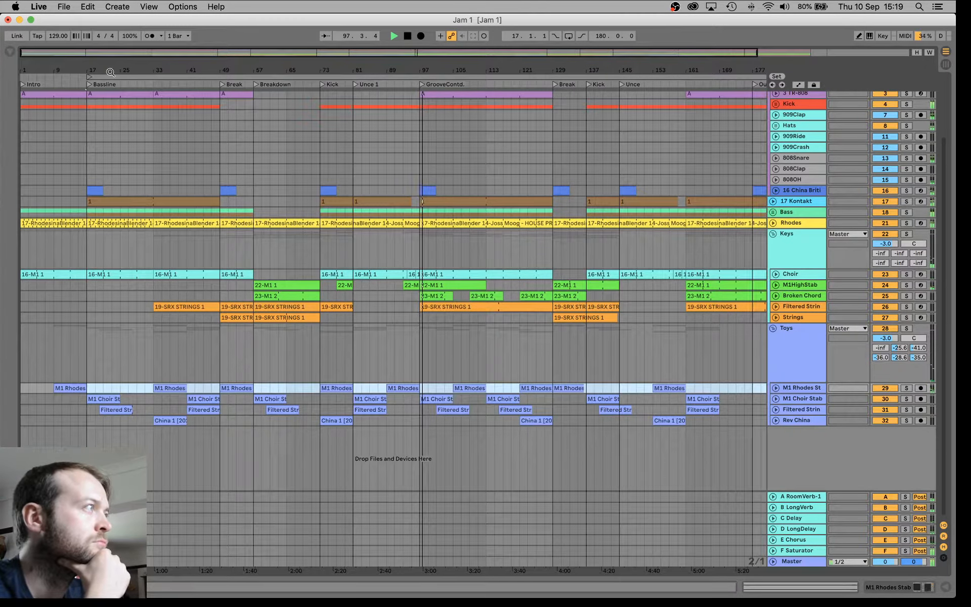
pyautogui.moveTo(78, 76); pyautogui.dragTo(22, 75)
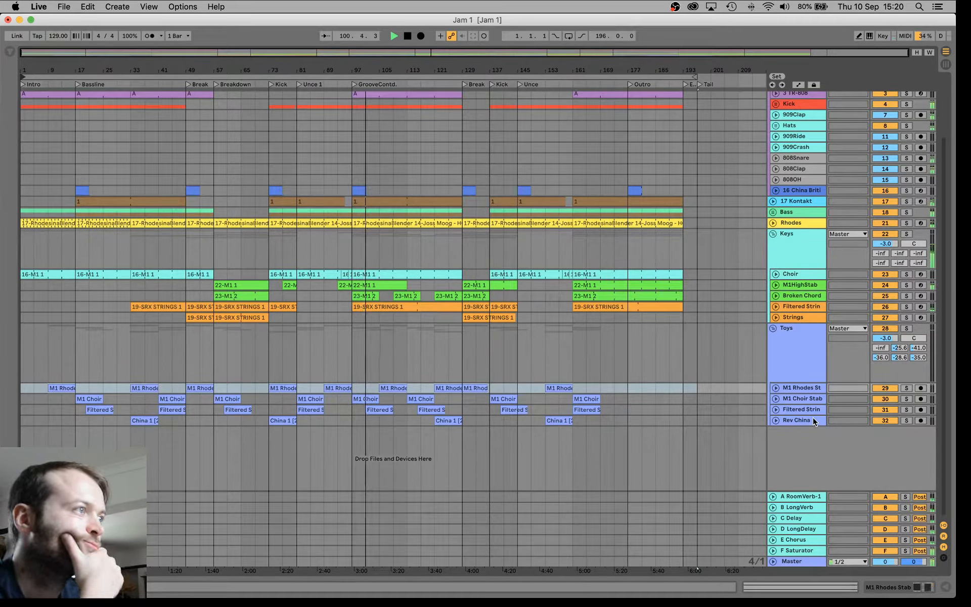
# Jump playback to the second Kick section and extend the arrangement loop to 208 bars.
pyautogui.scroll(5, 632, 220)
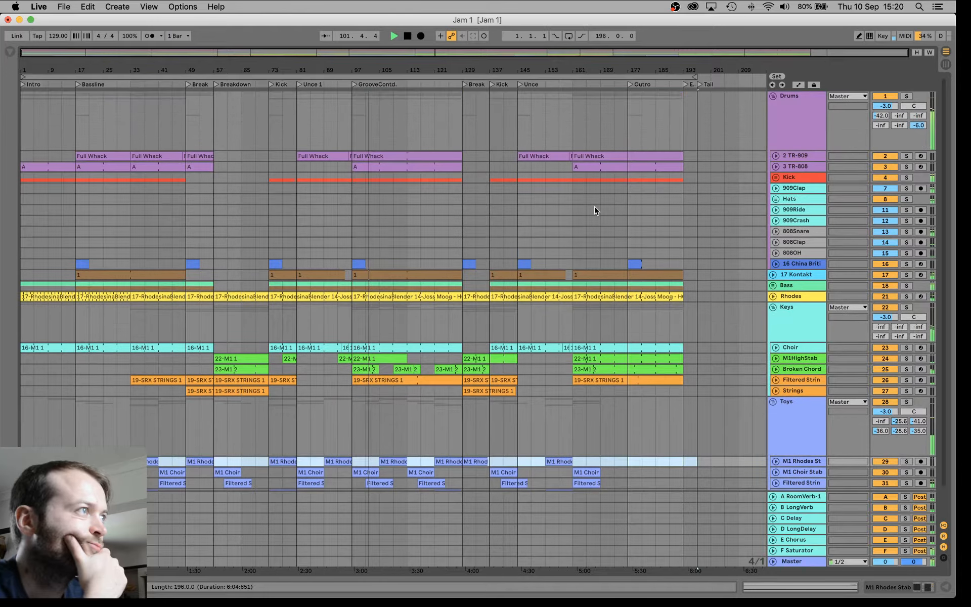
pyautogui.click(518, 84)
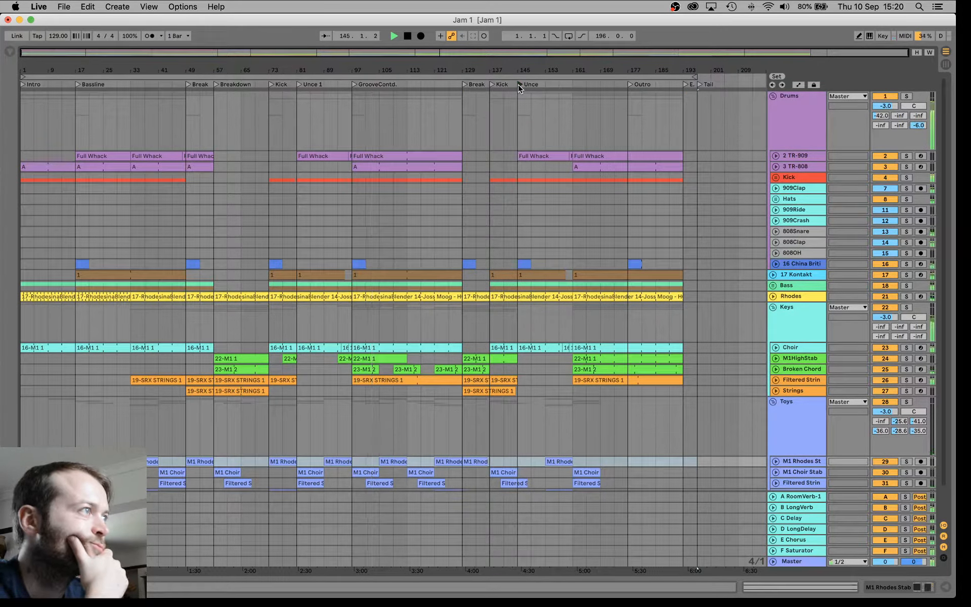
pyautogui.click(493, 86)
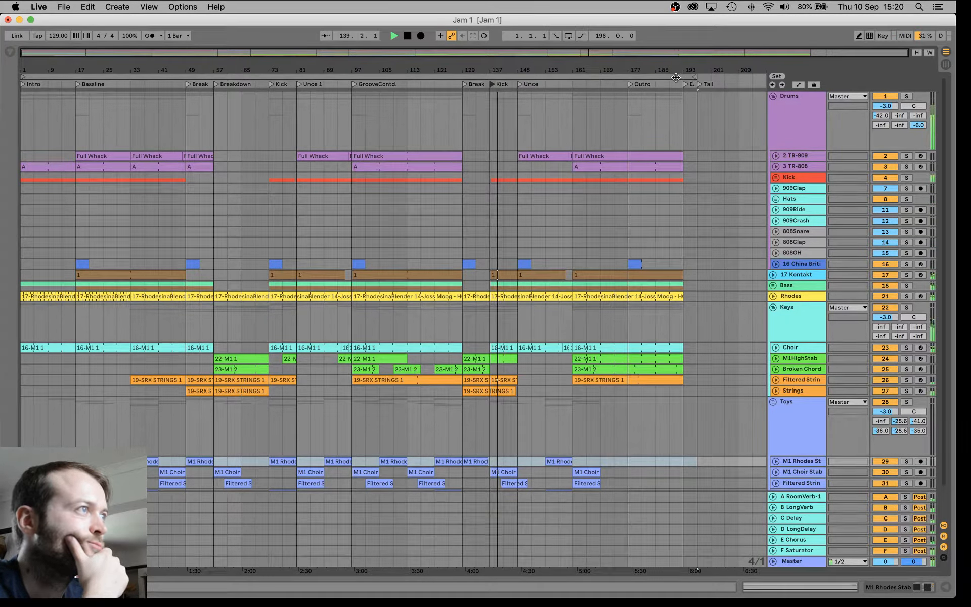
pyautogui.moveTo(699, 77); pyautogui.dragTo(736, 77)
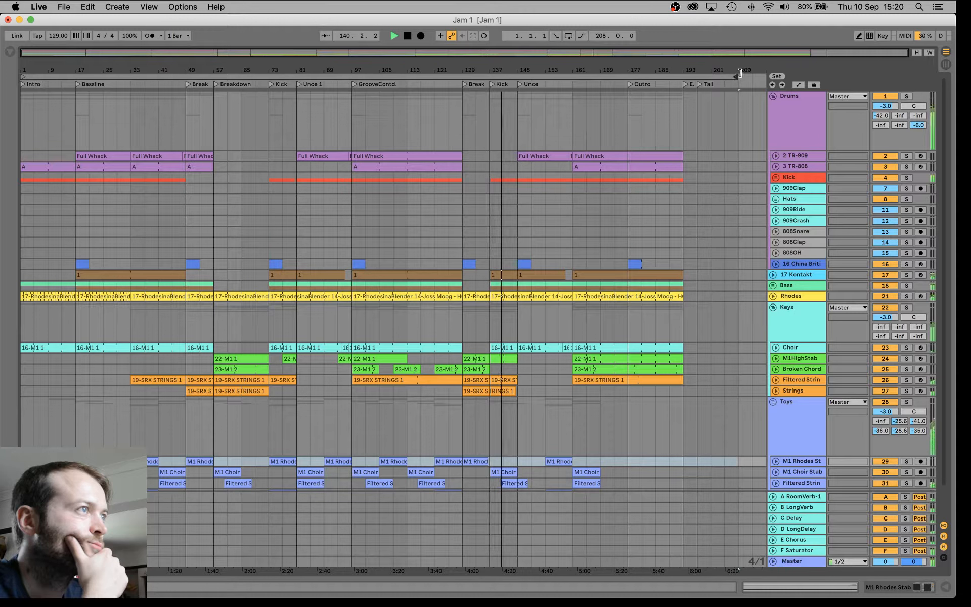
# Duplicate the 16-bar Outro across all tracks to bars 193 to 209, and move the End and Tail locators after the copy.
pyautogui.moveTo(628, 146); pyautogui.dragTo(684, 456)
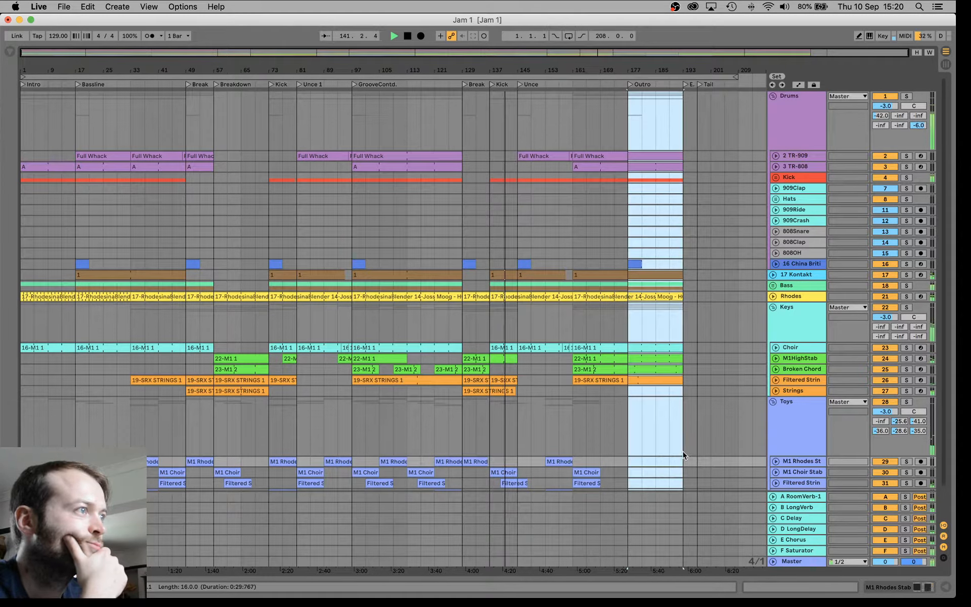
pyautogui.press('super+d')
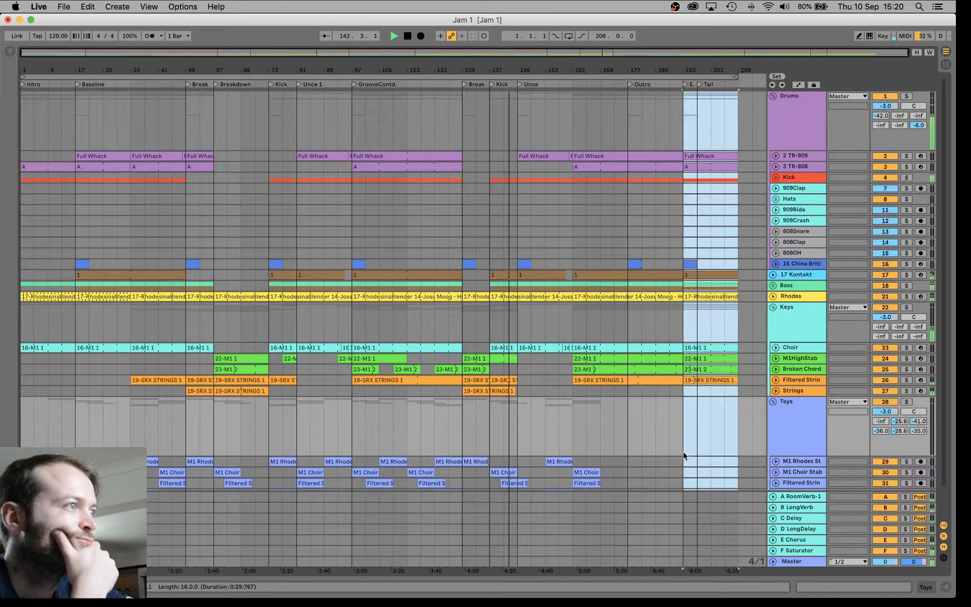
pyautogui.moveTo(699, 85); pyautogui.dragTo(754, 87)
pyautogui.moveTo(686, 82); pyautogui.dragTo(745, 86)
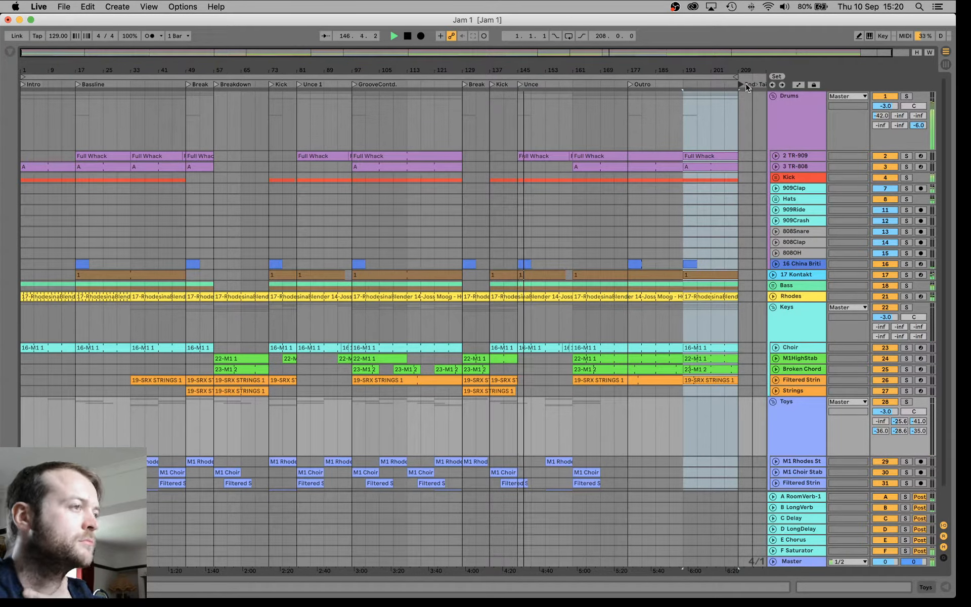
# Collapse the Keys group and duplicate the four Toys tracks' clips from bars 145 to 177 into bars 177 to 209.
pyautogui.scroll(-3, 754, 423)
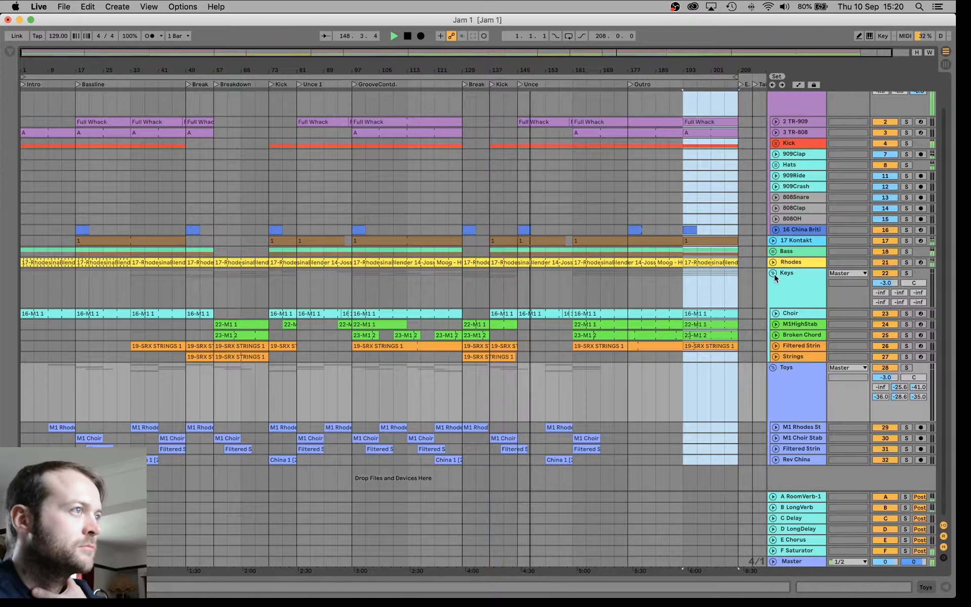
pyautogui.click(774, 274)
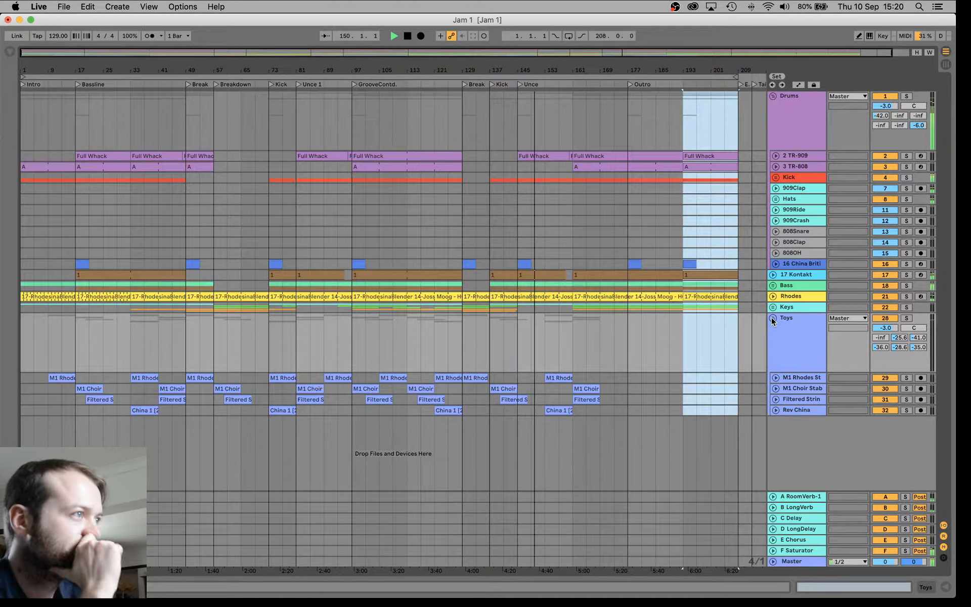
pyautogui.moveTo(626, 412); pyautogui.dragTo(518, 380)
pyautogui.press('super+d')
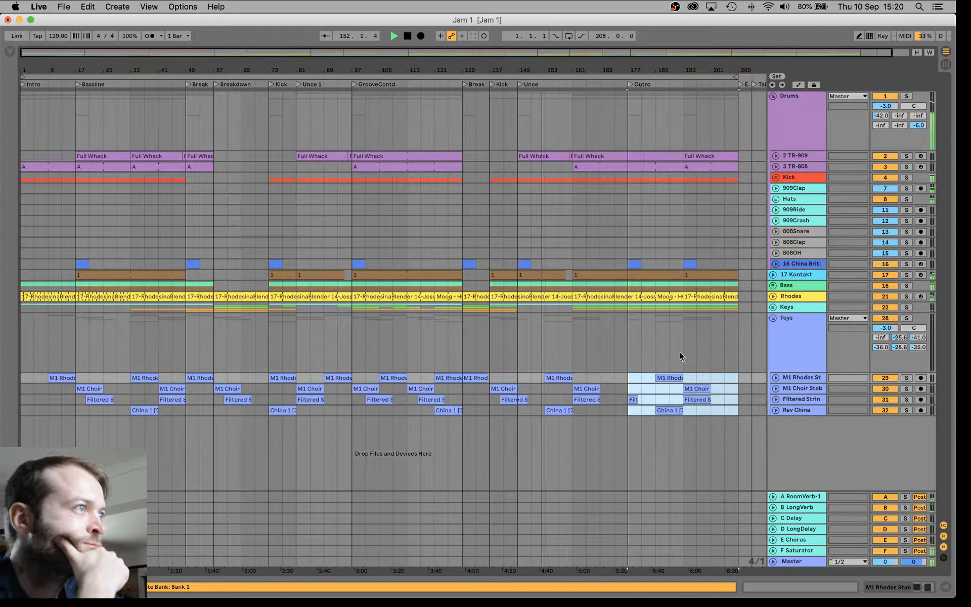
pyautogui.click(709, 413)
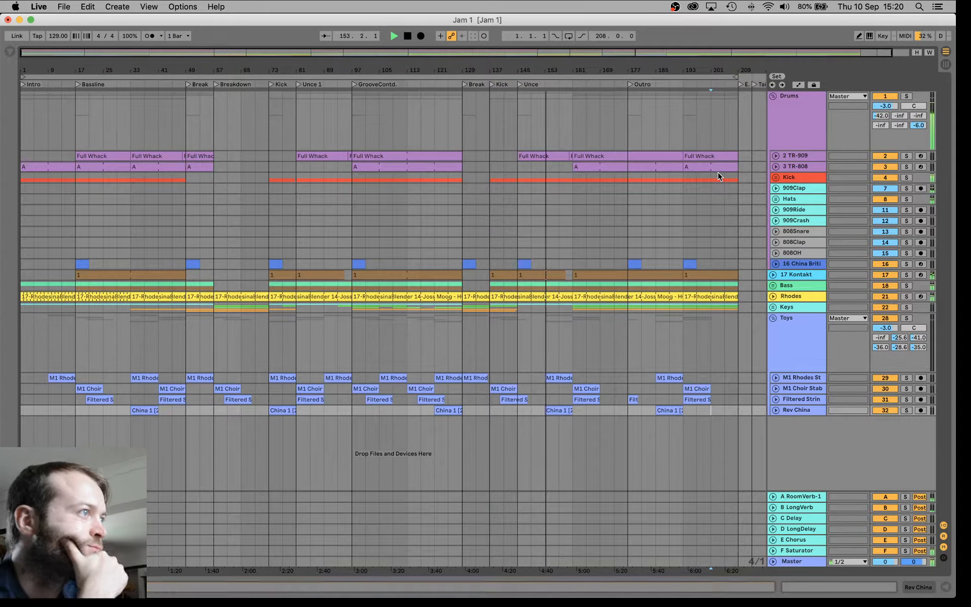
# Examine the 909Crash and TR-909 tracks for their content across the arrangement.
pyautogui.click(777, 221)
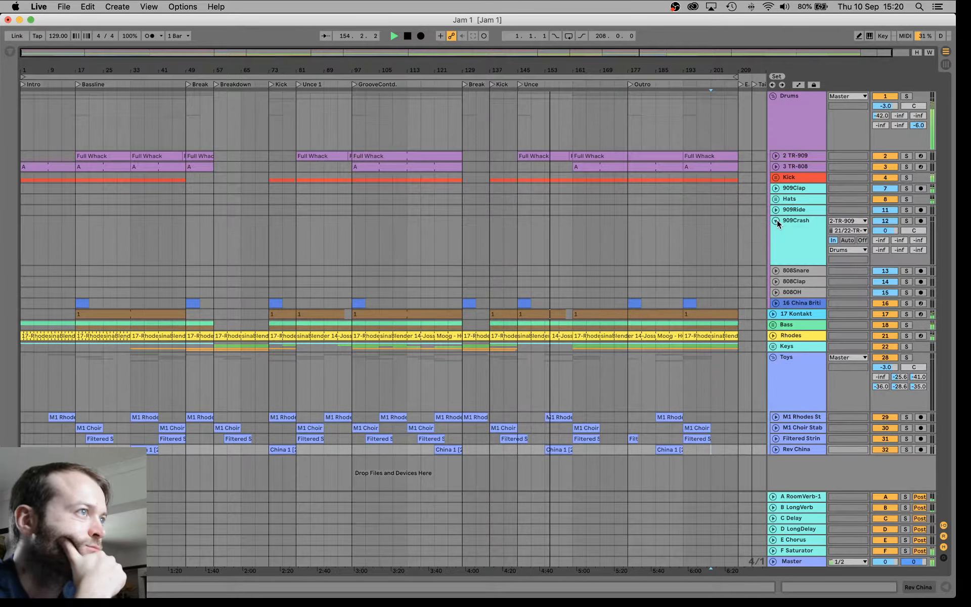
pyautogui.click(775, 221)
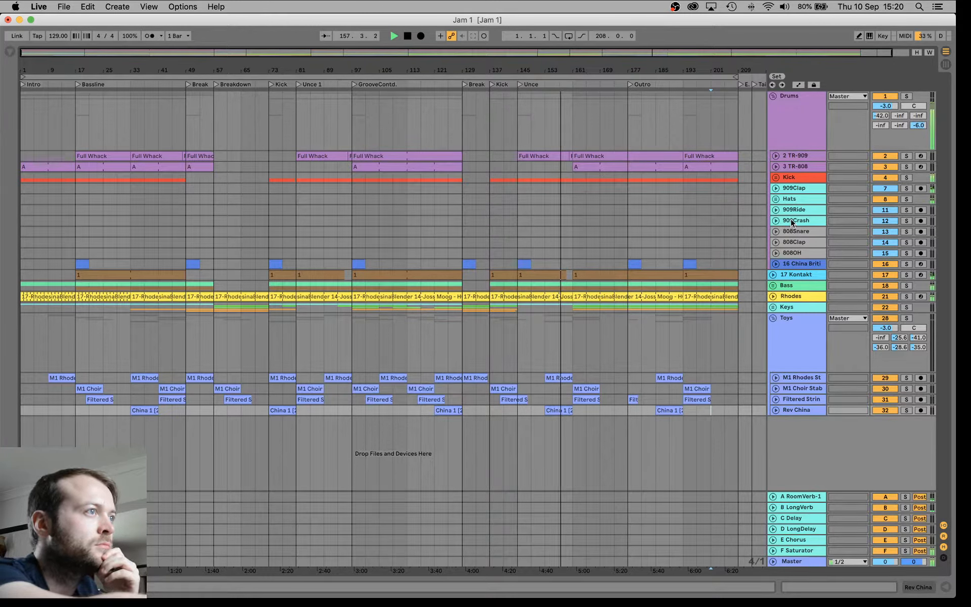
pyautogui.click(794, 227)
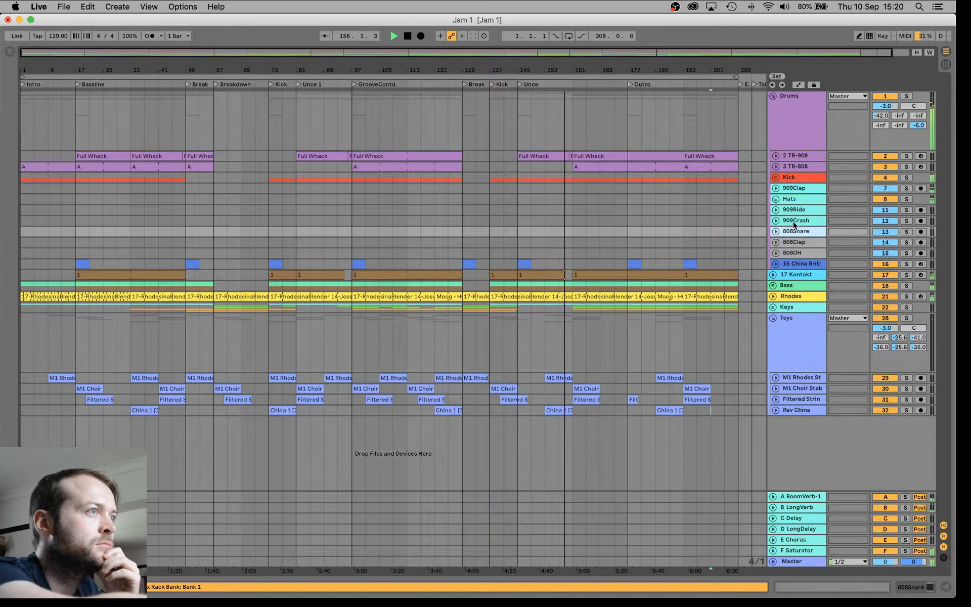
pyautogui.click(794, 221)
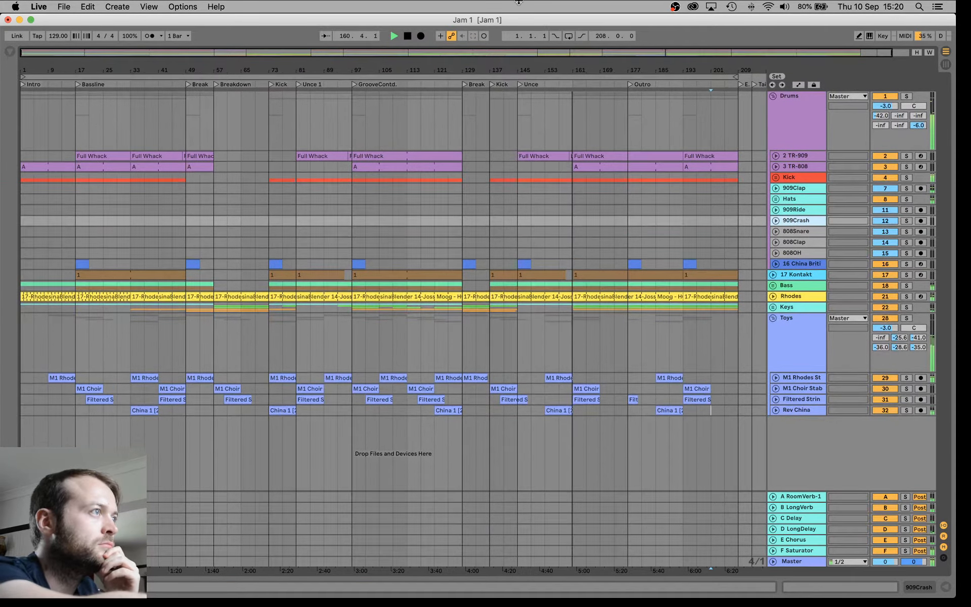
pyautogui.moveTo(528, 53); pyautogui.dragTo(528, 49)
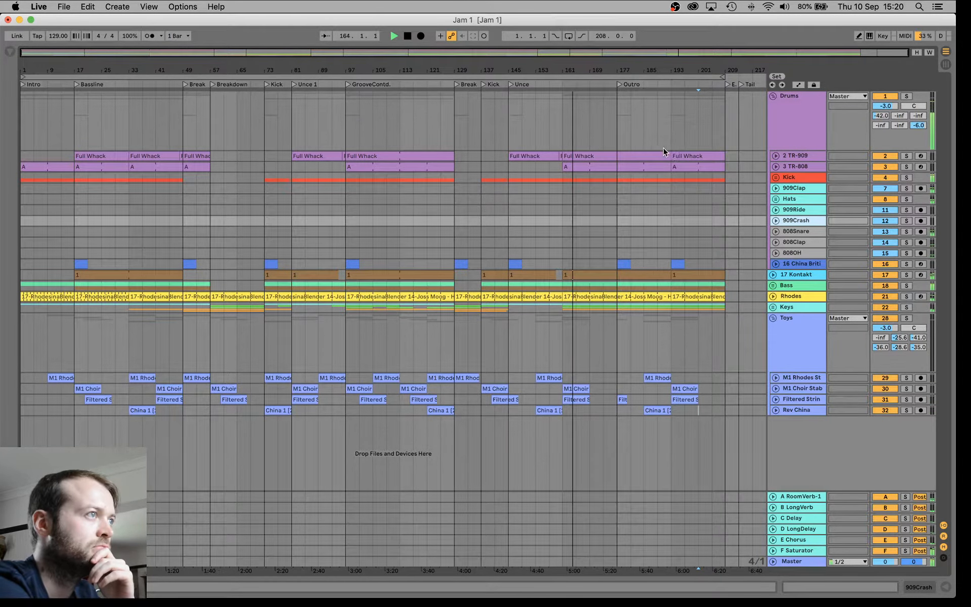
pyautogui.click(776, 156)
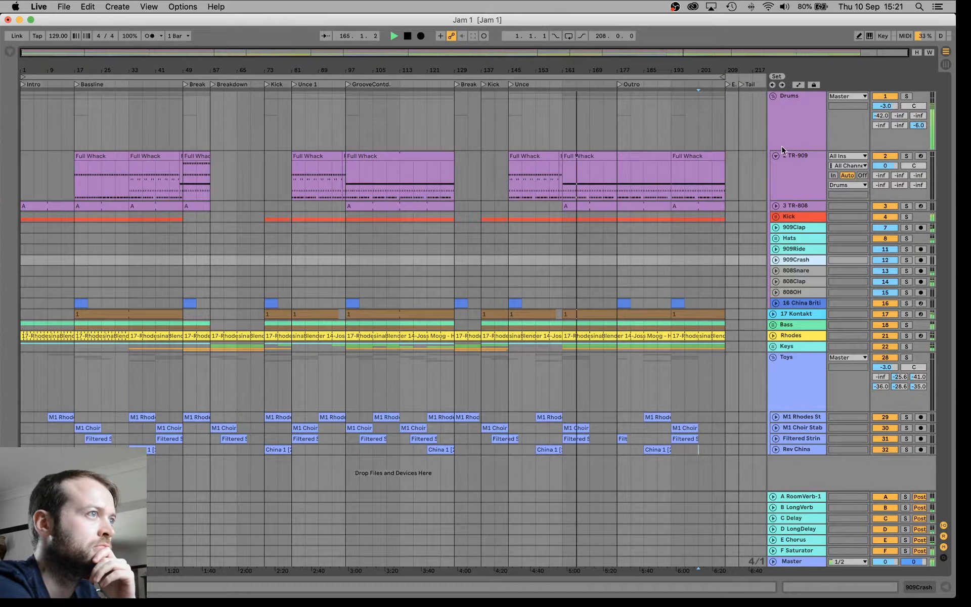
pyautogui.click(775, 155)
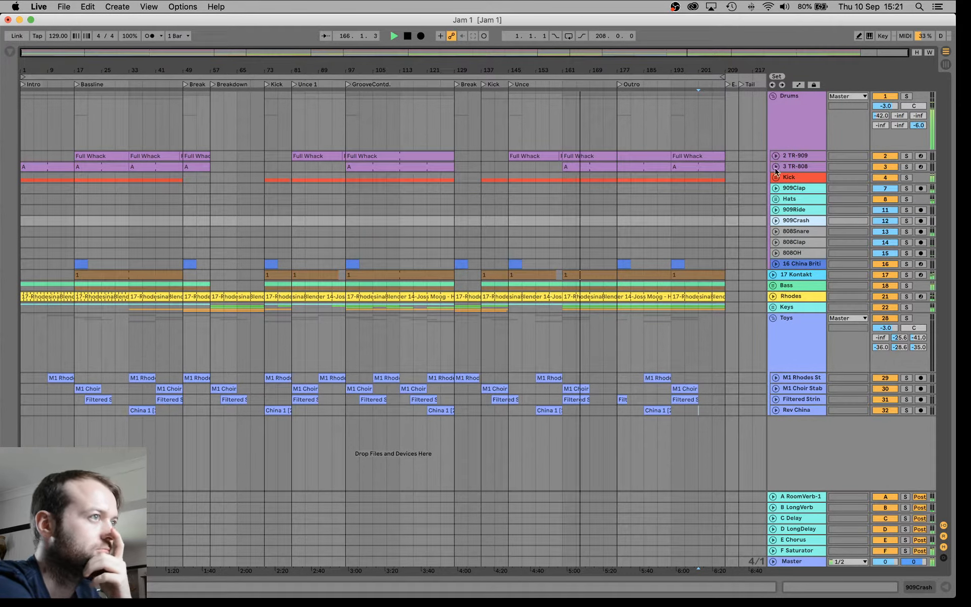
# Expand the Keys group and the Broken Chord track, and open the second Break section's Broken Chord clip for note editing.
pyautogui.click(776, 306)
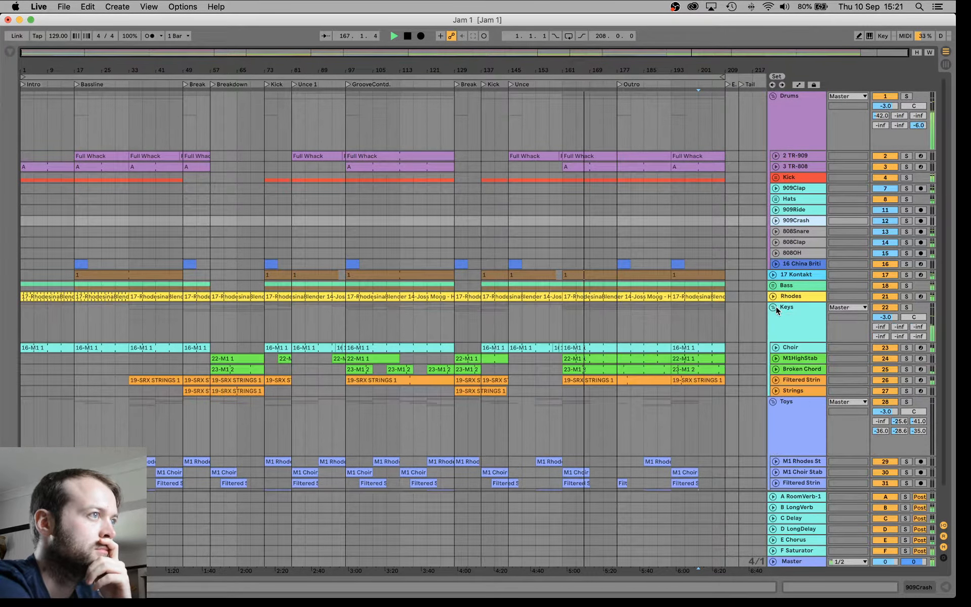
pyautogui.click(775, 368)
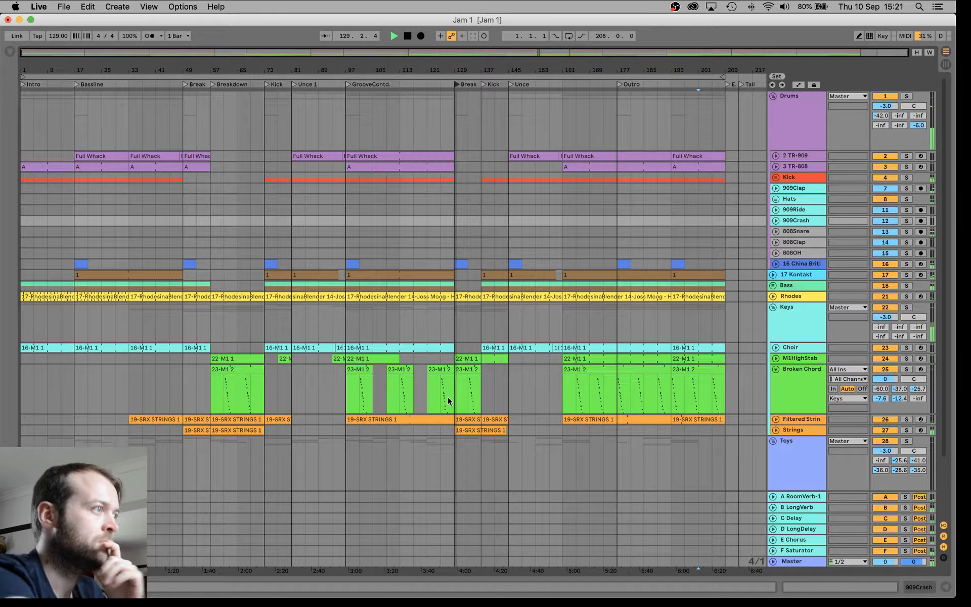
pyautogui.doubleClick(466, 369)
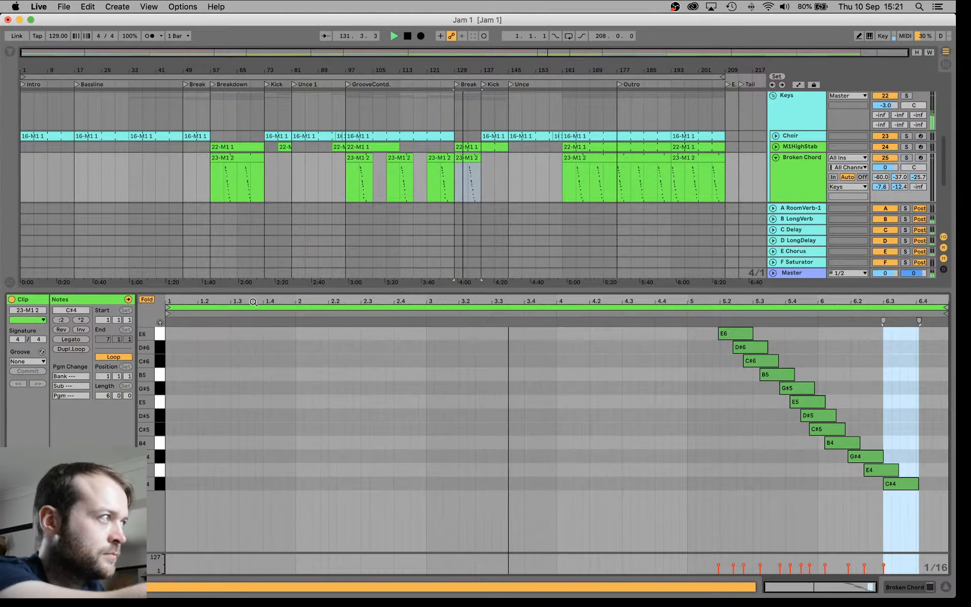
# Duplicate the last four notes of the descending run, B4 to C#4, so the copies start at about 6.3.
pyautogui.press('f')
pyautogui.click(707, 355)
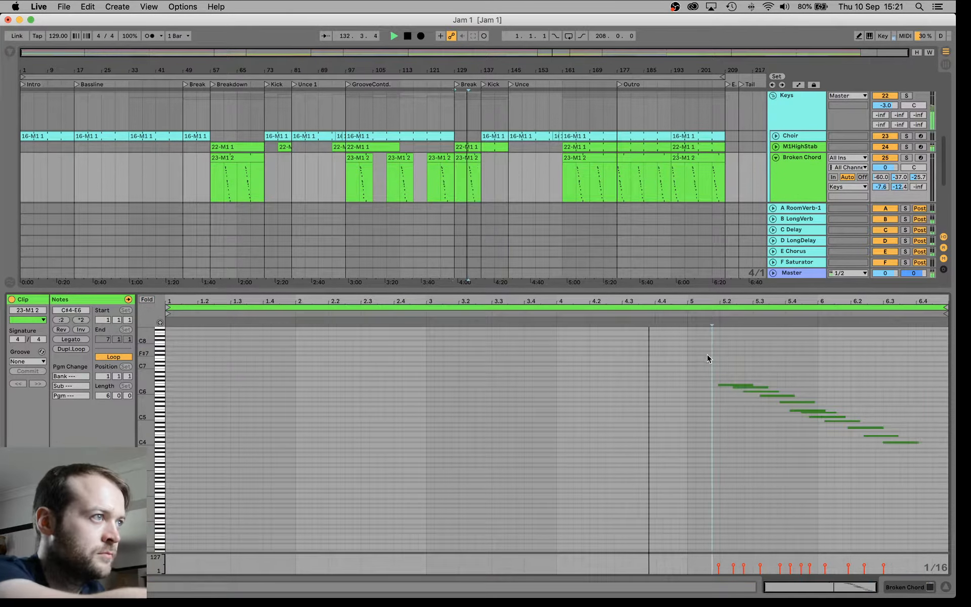
pyautogui.moveTo(707, 359); pyautogui.dragTo(827, 420)
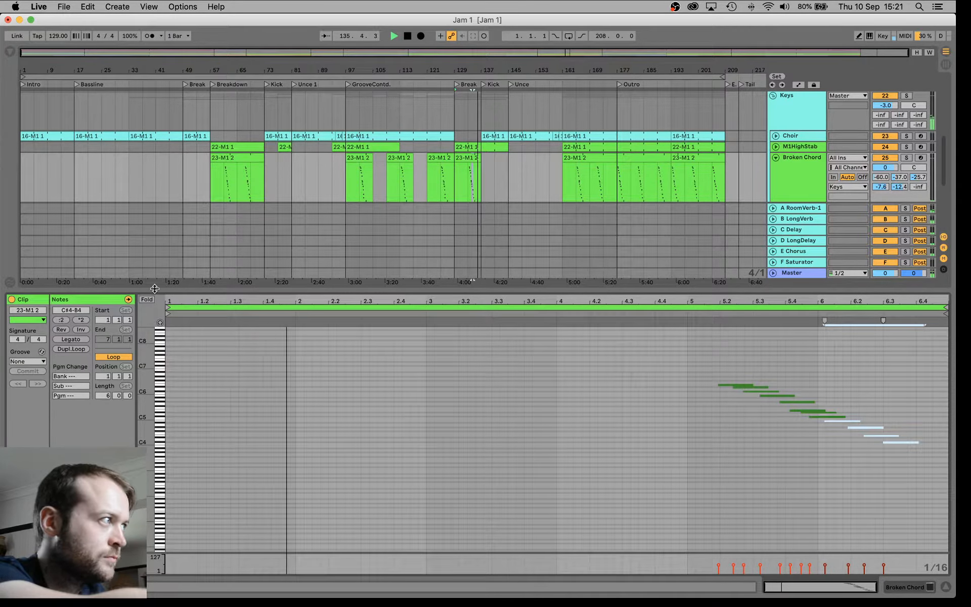
pyautogui.click(146, 299)
pyautogui.click(830, 431)
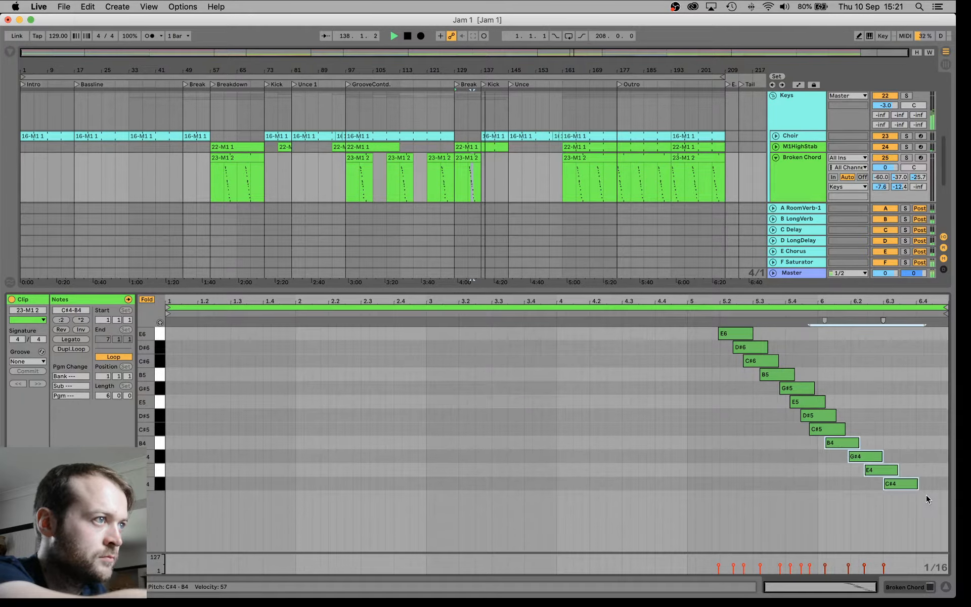
pyautogui.moveTo(927, 494); pyautogui.dragTo(837, 444)
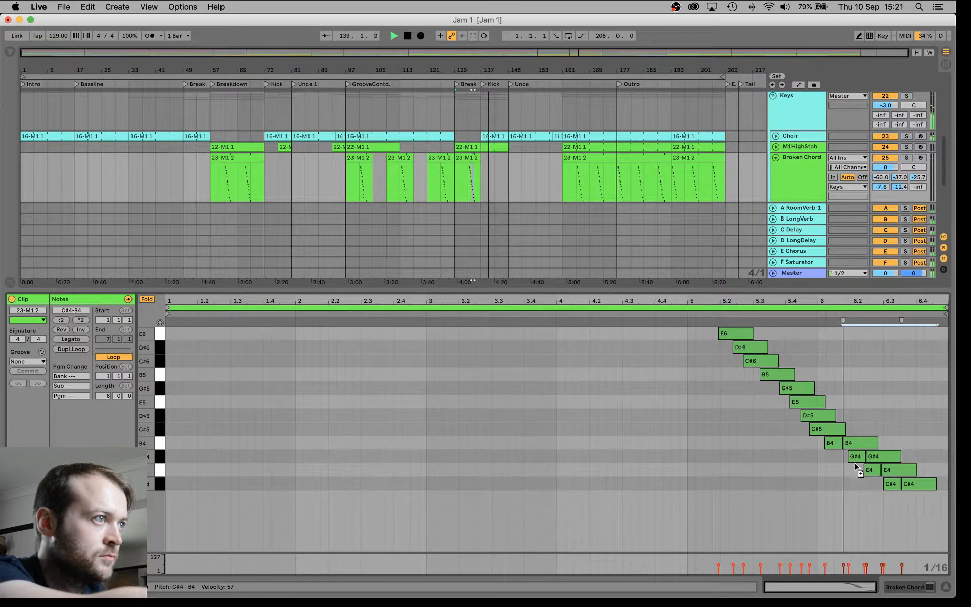
pyautogui.press('super+d')
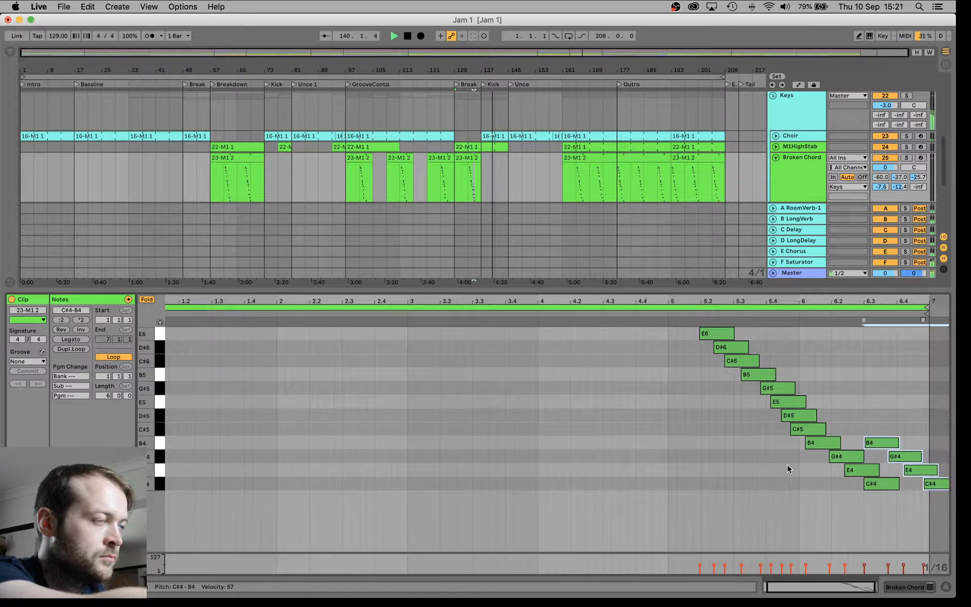
# Transpose the four duplicated notes down an octave to B3 through C#3, keeping their timing, and fold the editor to used notes.
pyautogui.click(146, 300)
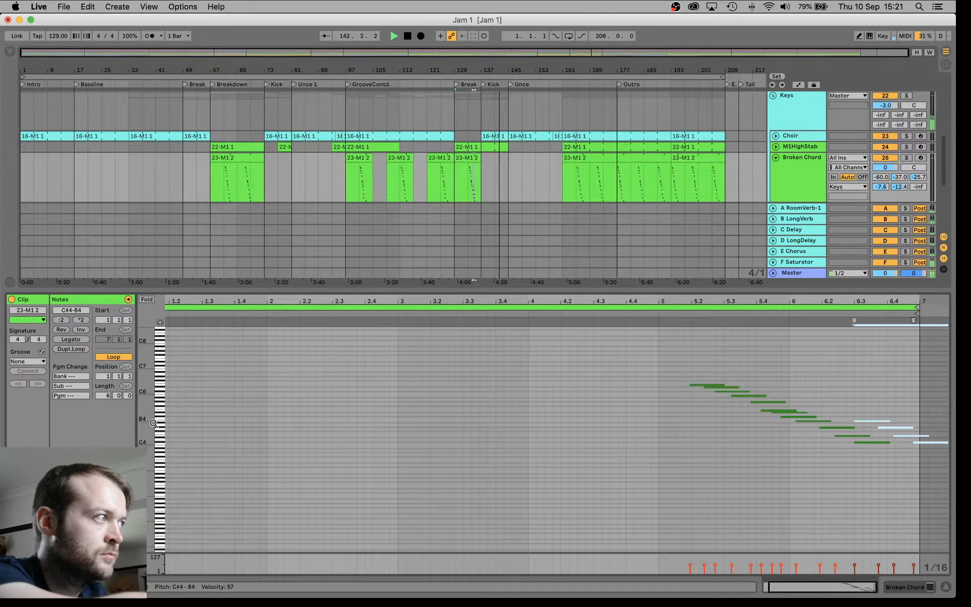
pyautogui.moveTo(141, 432); pyautogui.dragTo(168, 432)
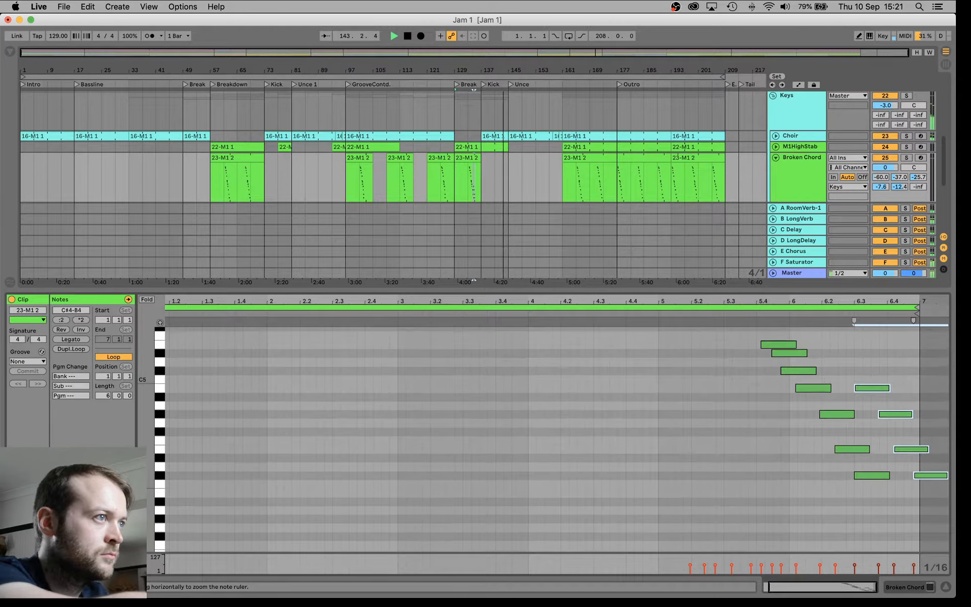
pyautogui.scroll(-1, 527, 439)
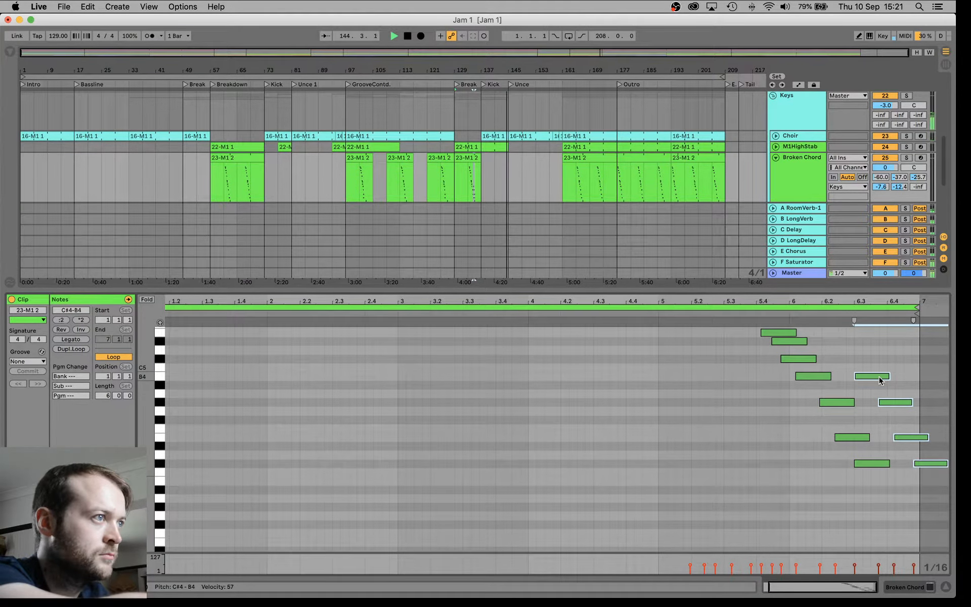
pyautogui.moveTo(880, 380)
pyautogui.mouseDown()
pyautogui.moveTo(886, 457)
pyautogui.moveTo(878, 470)
pyautogui.moveTo(892, 482)
pyautogui.mouseUp()
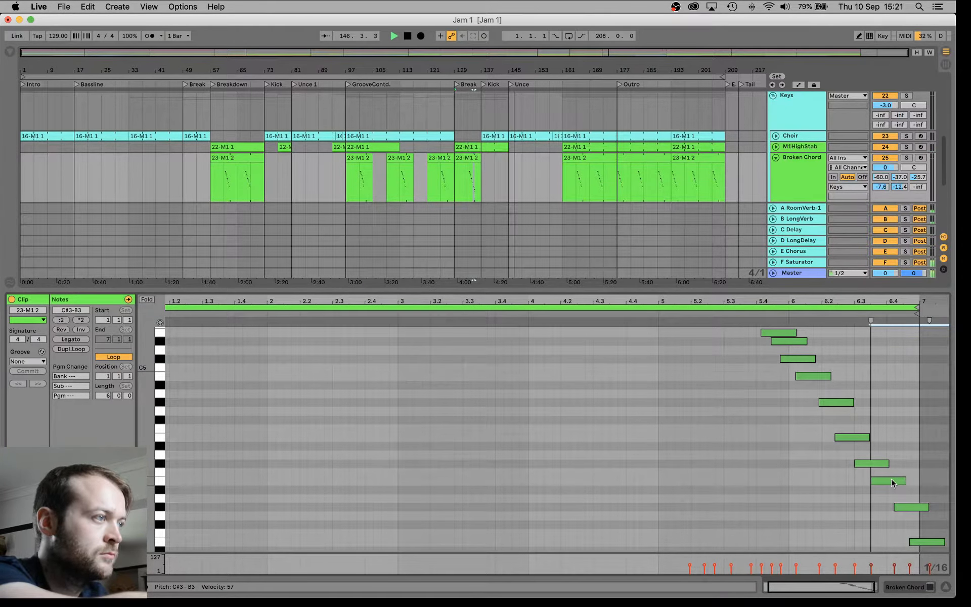
pyautogui.press('super+z')
pyautogui.press('super+z')
pyautogui.press('super+shift+z')
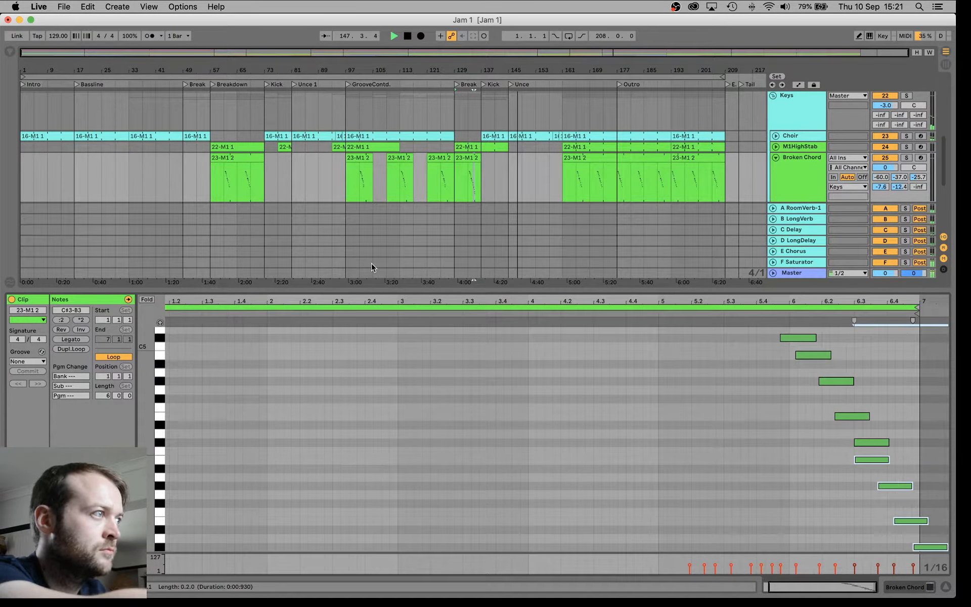
pyautogui.click(141, 301)
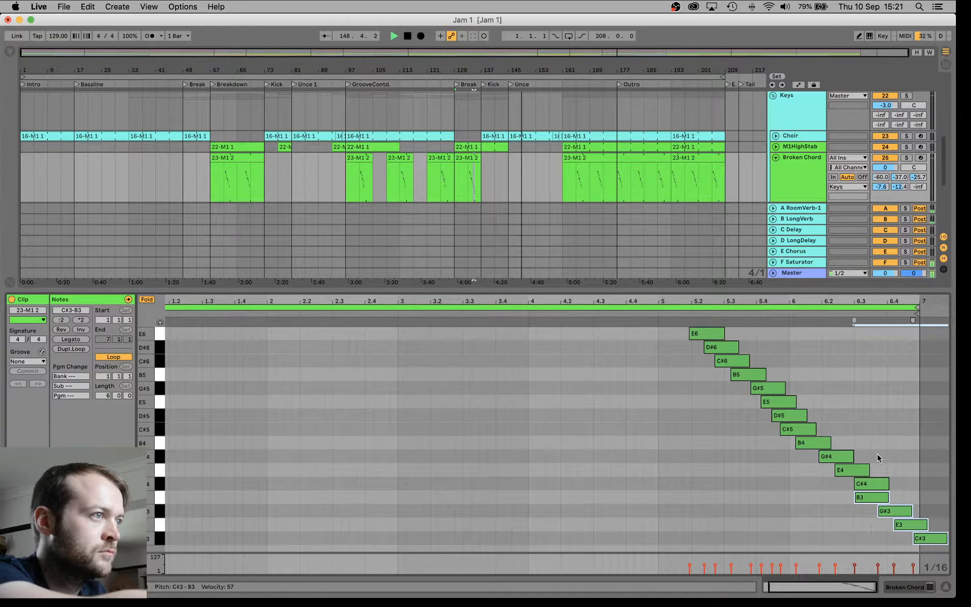
# Move the four low notes later so they follow C#4 in the descending run, and delete the final C#3.
pyautogui.moveTo(867, 500); pyautogui.dragTo(881, 501)
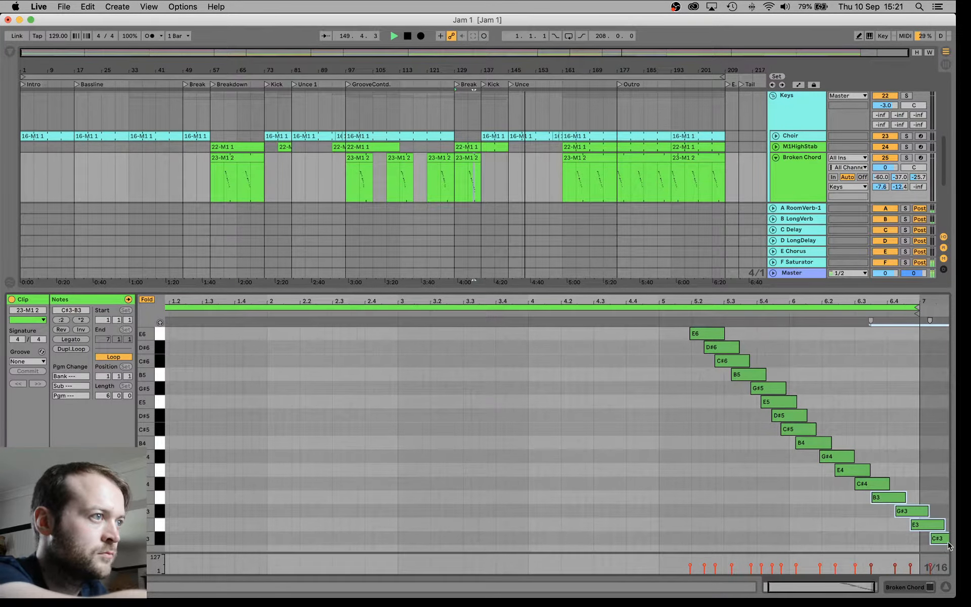
pyautogui.press('Delete')
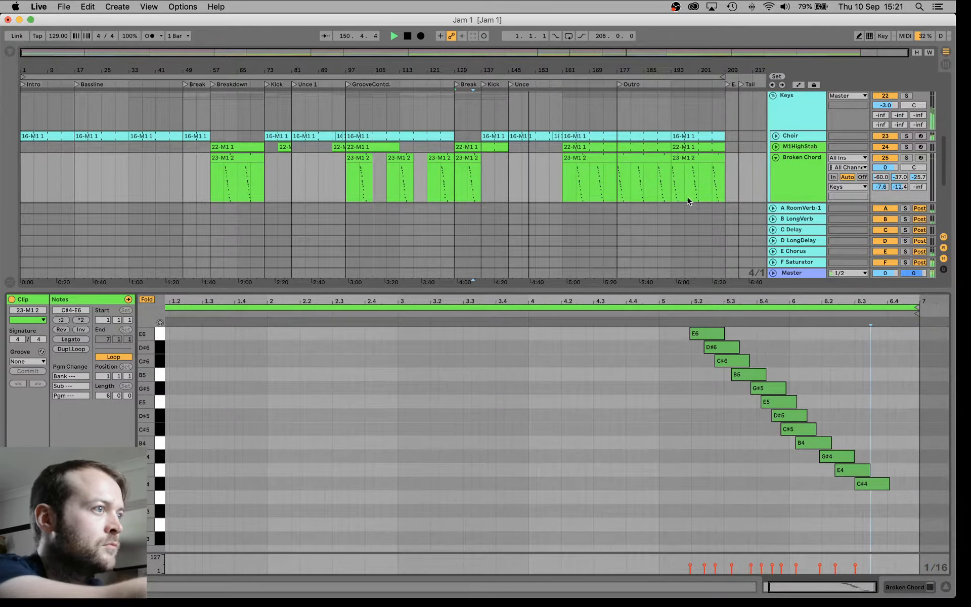
pyautogui.press('super+z')
pyautogui.click(840, 502)
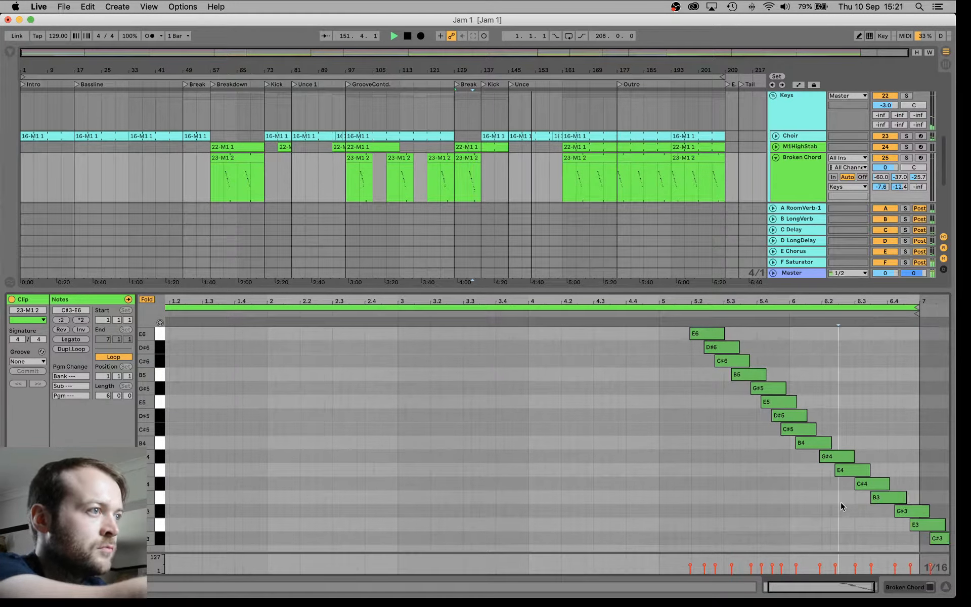
pyautogui.doubleClick(946, 539)
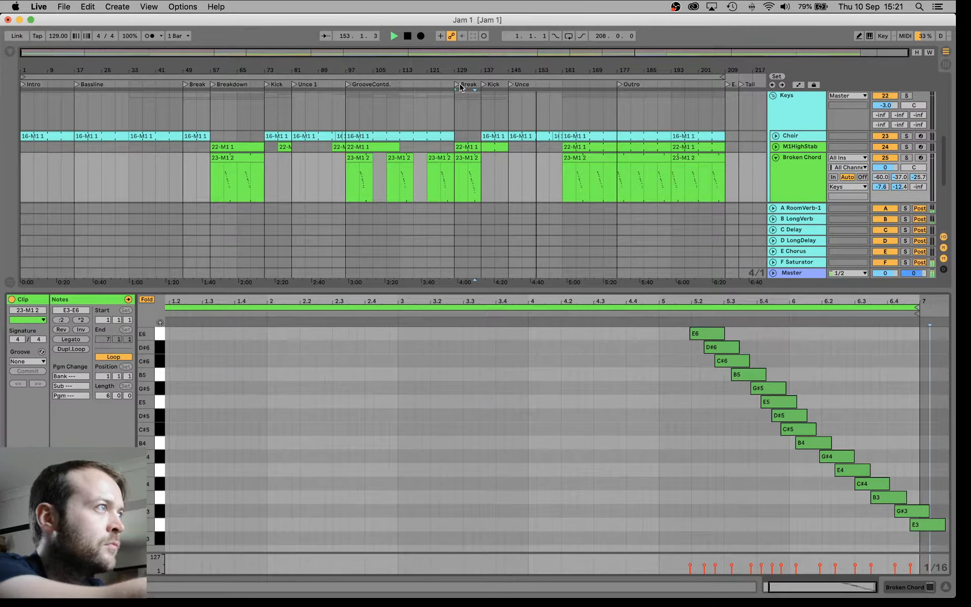
# Play the arrangement from the second Break section to audition the extended Broken Chord run.
pyautogui.click(459, 84)
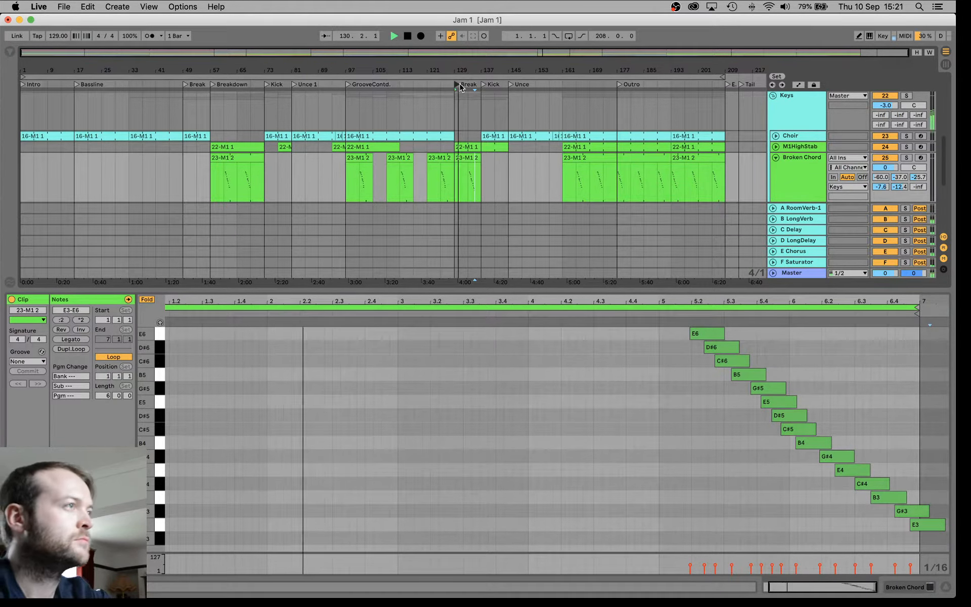
pyautogui.click(755, 6)
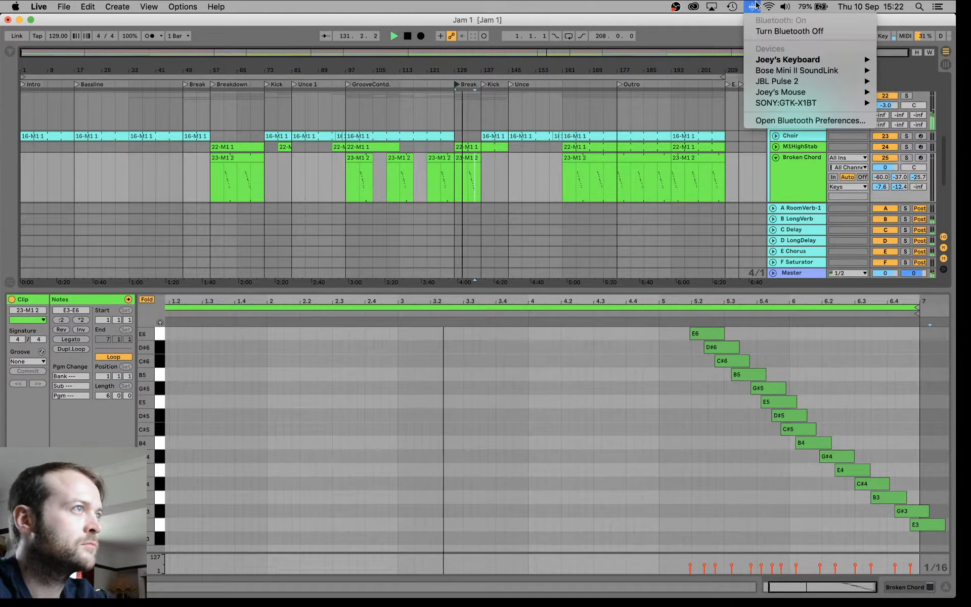
pyautogui.click(688, 25)
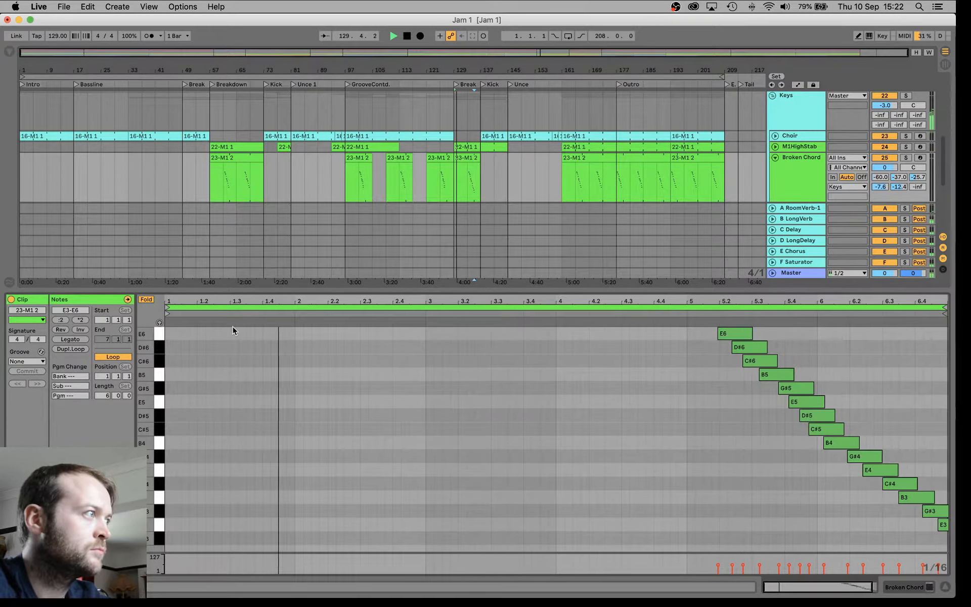
# Start the Broken Chord clip's loop at bar 3 and consolidate its repeats in the second Break into one eight-bar clip.
pyautogui.click(168, 307)
pyautogui.moveTo(168, 308); pyautogui.dragTo(427, 321)
pyautogui.click(518, 343)
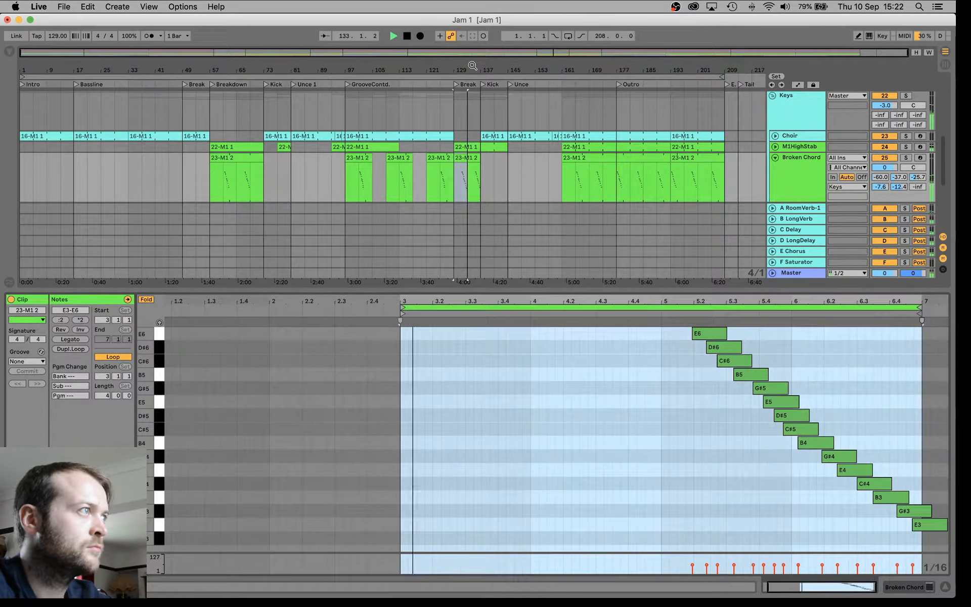
pyautogui.moveTo(485, 87); pyautogui.dragTo(517, 268)
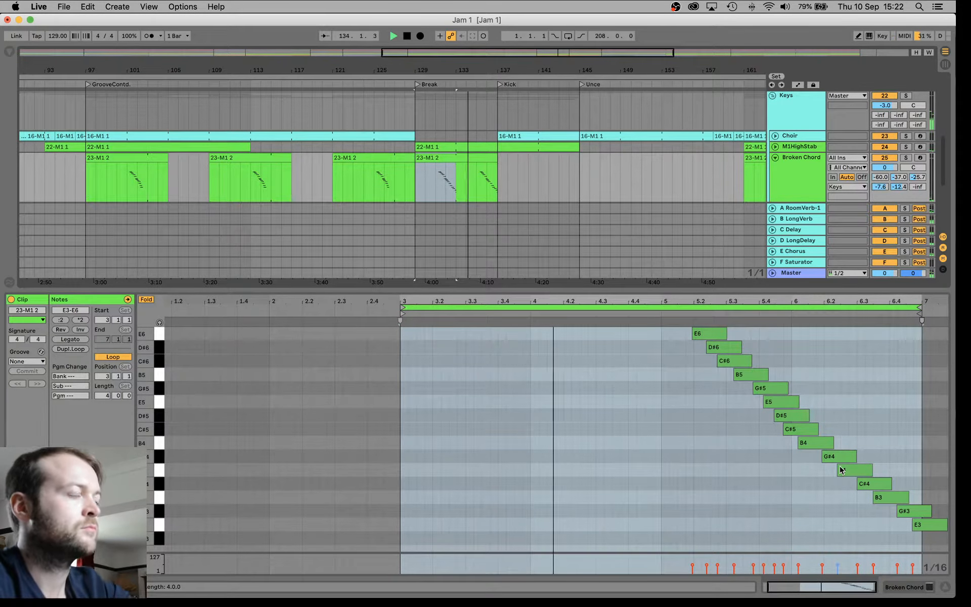
pyautogui.click(452, 160)
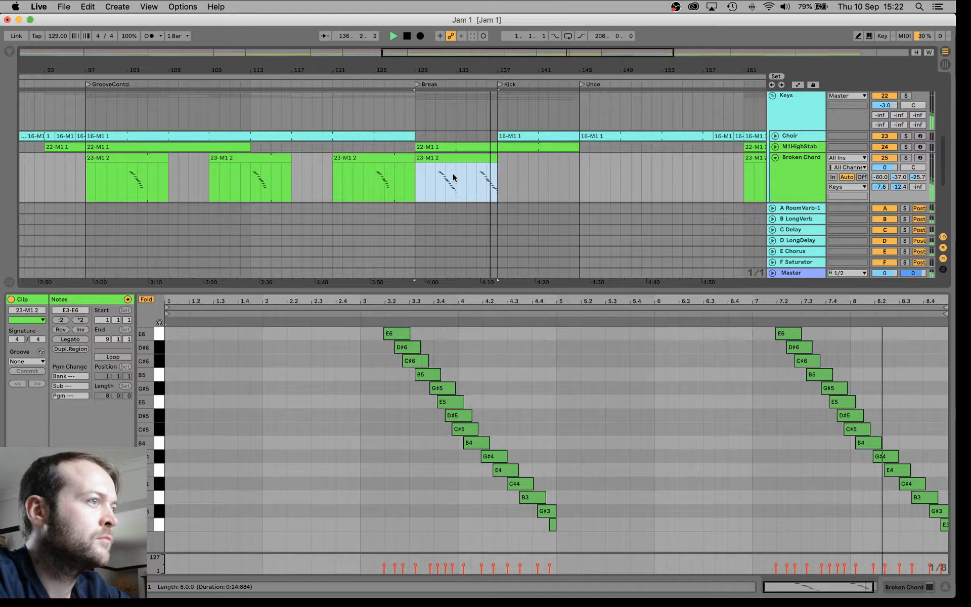
pyautogui.click(626, 448)
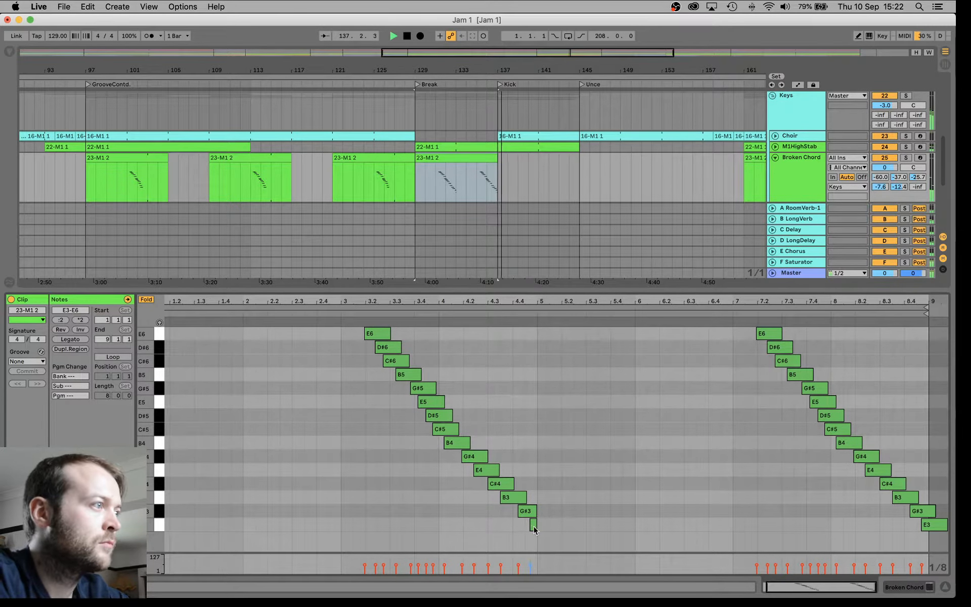
# Lengthen the first run's last E3 to about 5.2, and delete the E3 that ends the second run.
pyautogui.moveTo(534, 526); pyautogui.dragTo(560, 526)
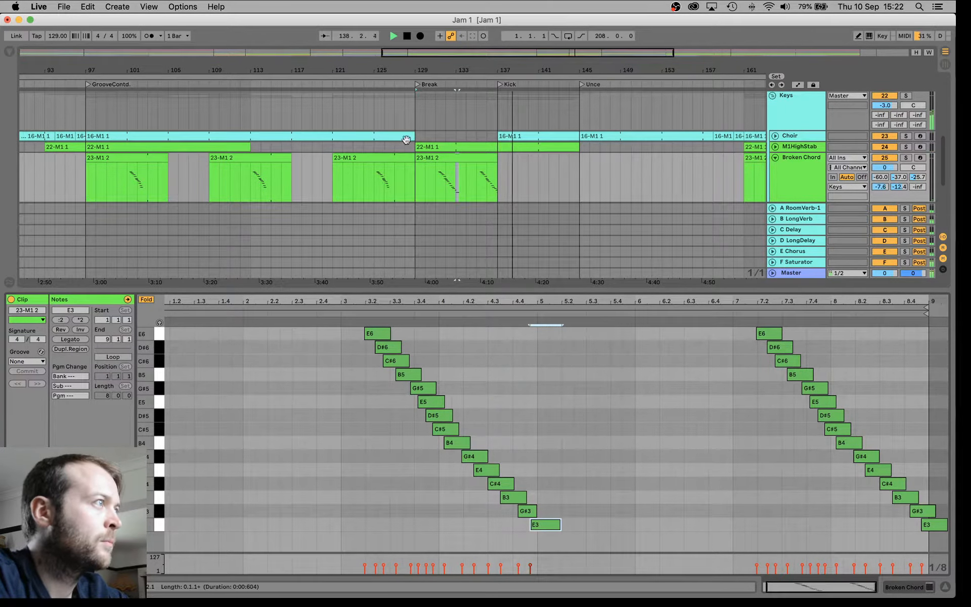
pyautogui.click(417, 86)
pyautogui.doubleClick(930, 526)
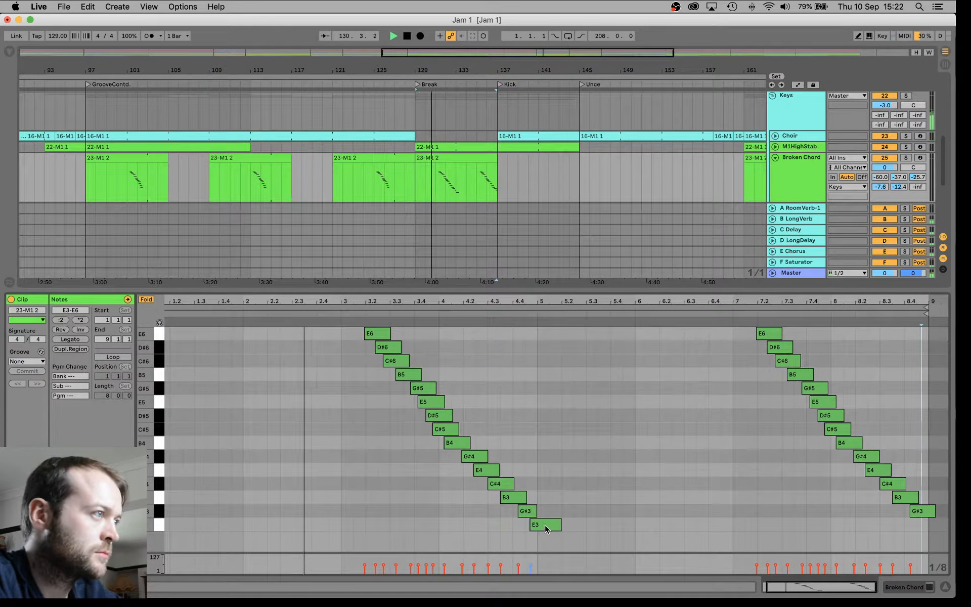
# Copy the first run's E3 up to G#3 at about the start of bar 5, and play from the second Break.
pyautogui.moveTo(545, 523); pyautogui.dragTo(564, 517)
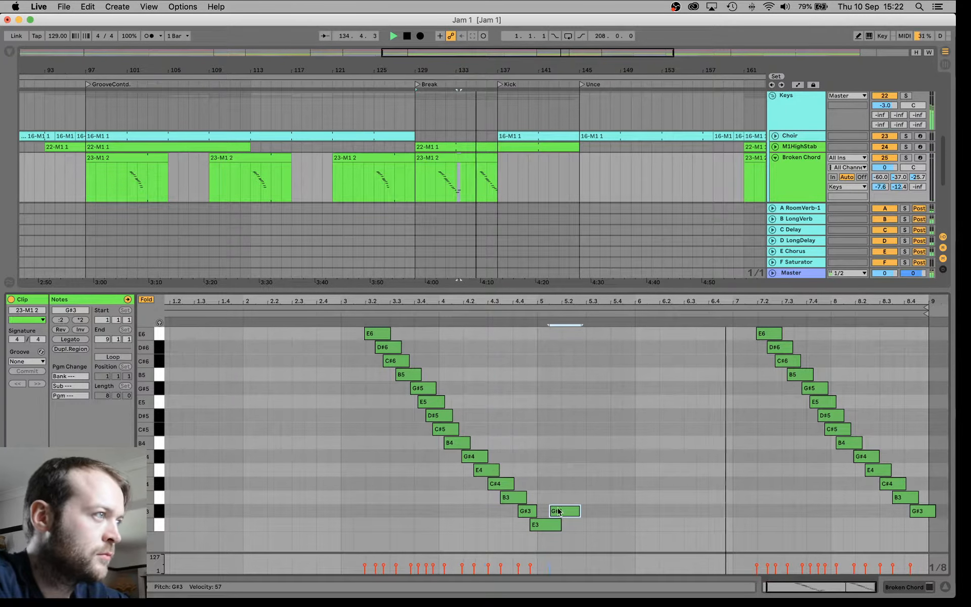
pyautogui.moveTo(564, 511); pyautogui.dragTo(555, 512)
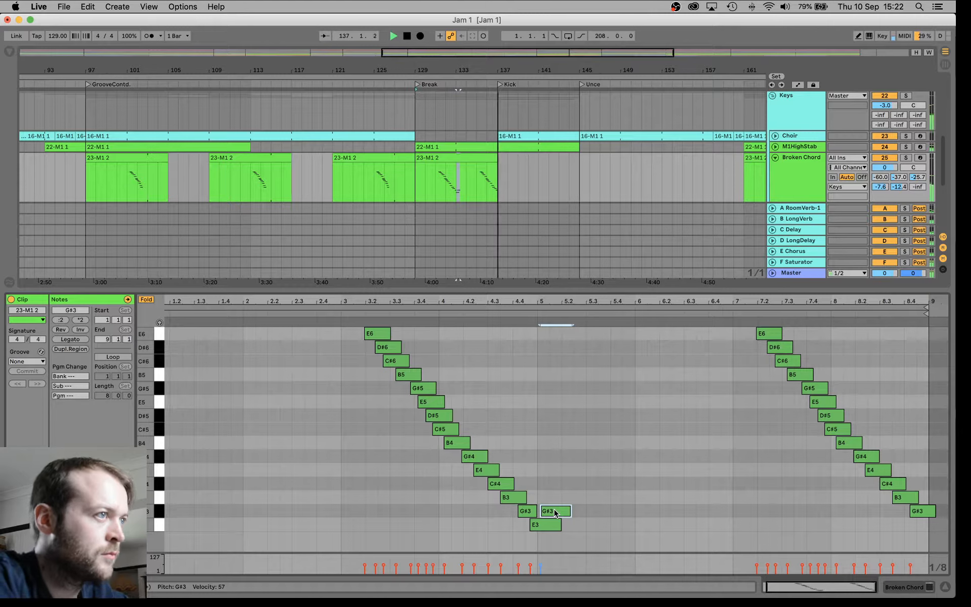
pyautogui.click(415, 84)
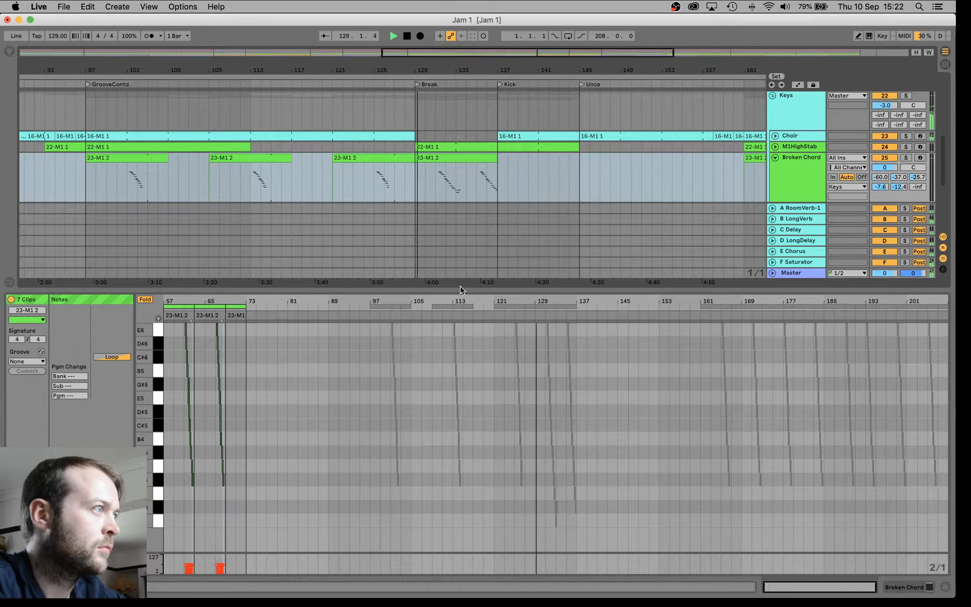
# Show the whole arrangement width, expand the Strings track and open its clip at the second Break for note editing.
pyautogui.press('alt+super+l')
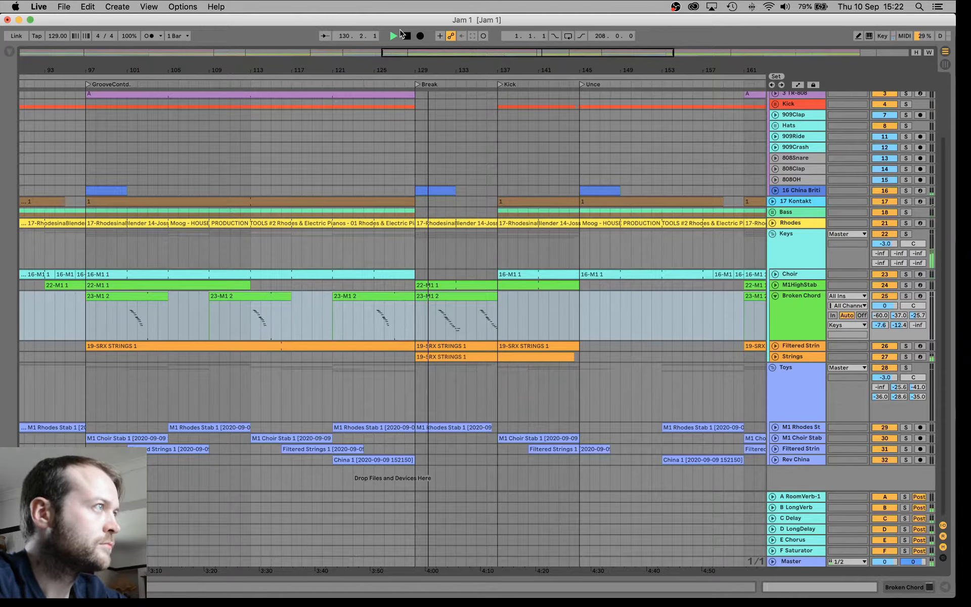
pyautogui.press('w')
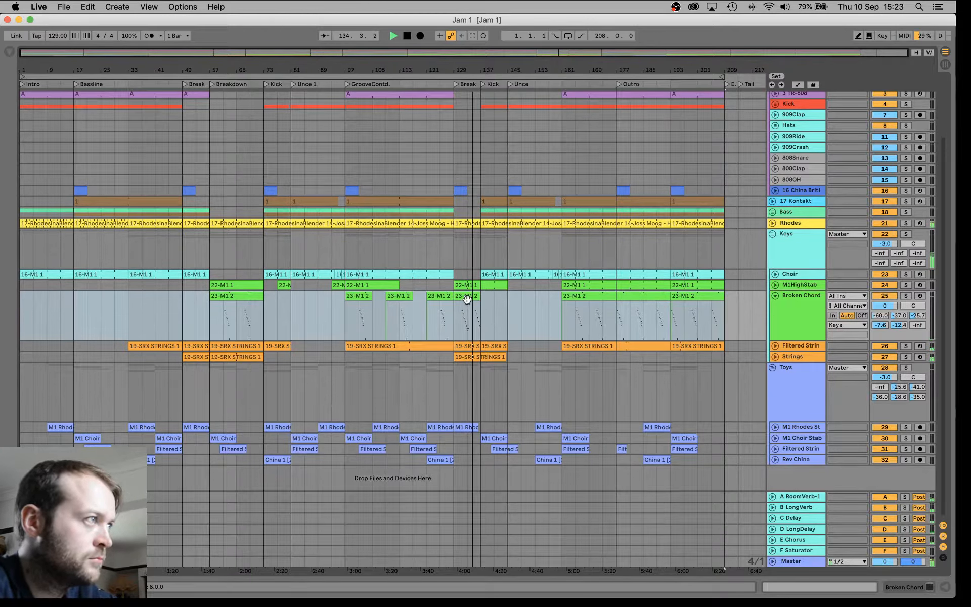
pyautogui.click(775, 356)
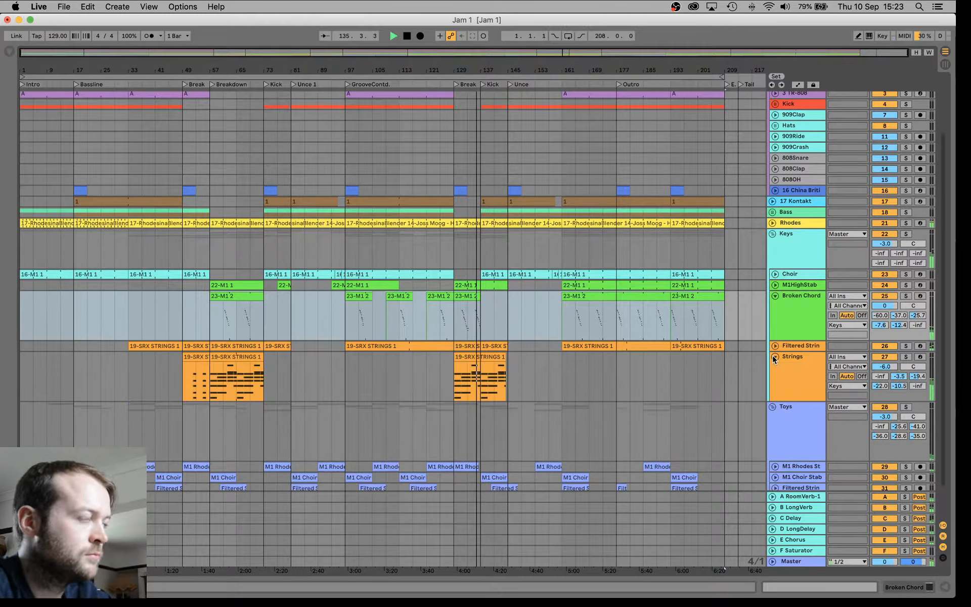
pyautogui.click(483, 356)
pyautogui.doubleClick(483, 356)
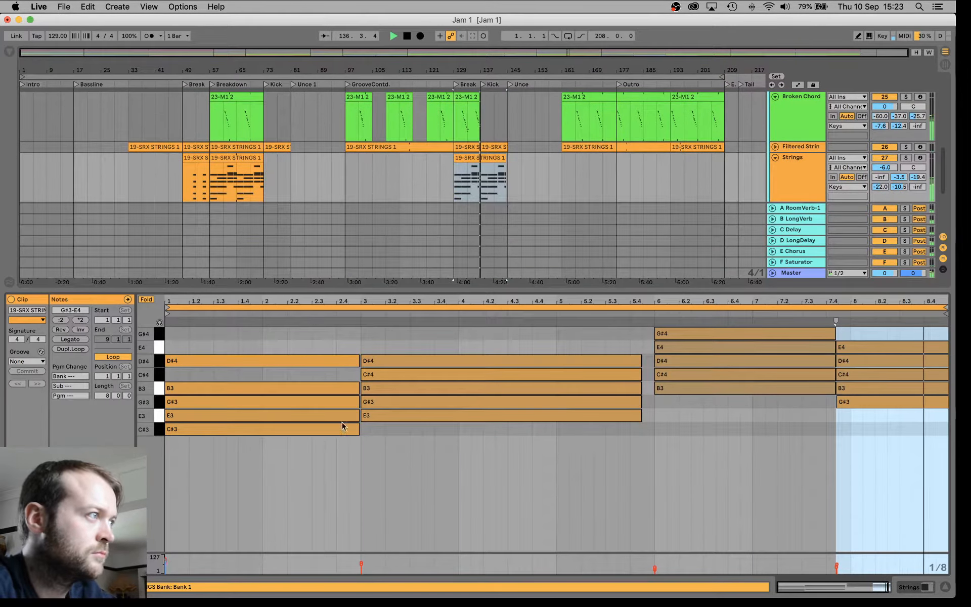
# Hold the opening chord's D#4, B3, G#3 and E3 through to bar 6, and extend C#4 to bar 6.
pyautogui.moveTo(358, 360); pyautogui.dragTo(639, 374)
pyautogui.moveTo(335, 379); pyautogui.dragTo(642, 433)
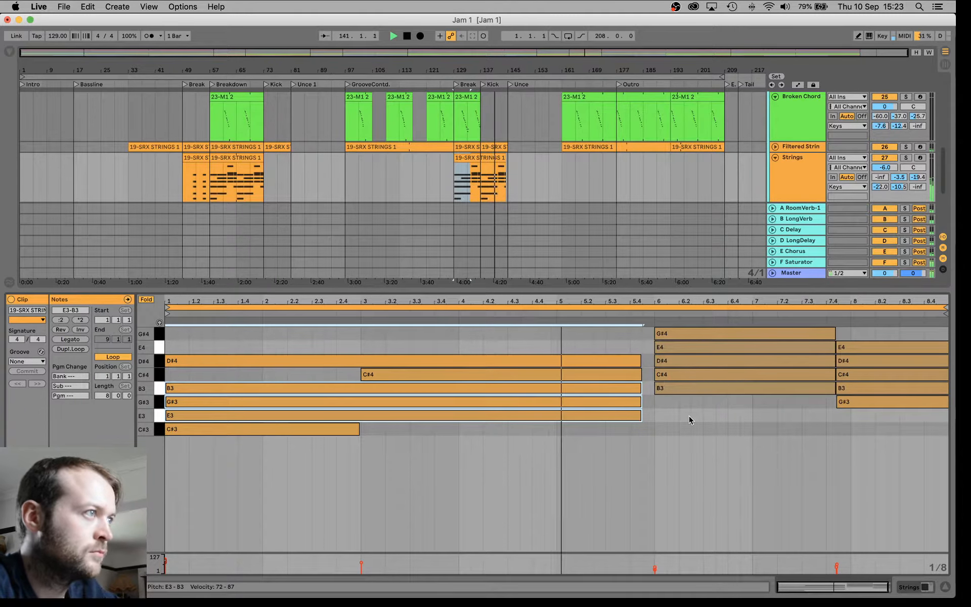
pyautogui.moveTo(630, 426); pyautogui.dragTo(653, 361)
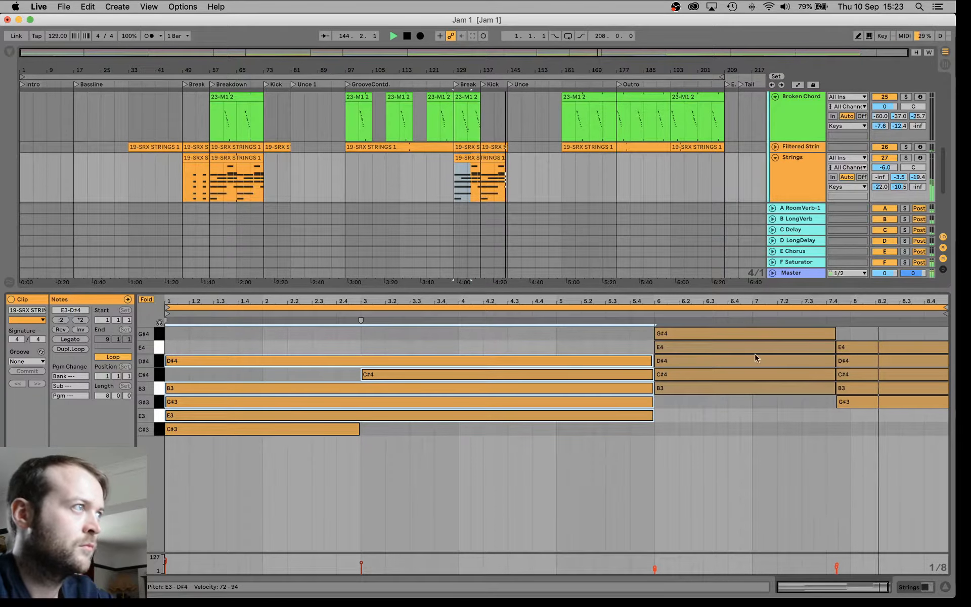
# Apply the same opening chord held to bar 6 to the Breakdown's Strings clip, undoing a trial move of that clip.
pyautogui.click(467, 157)
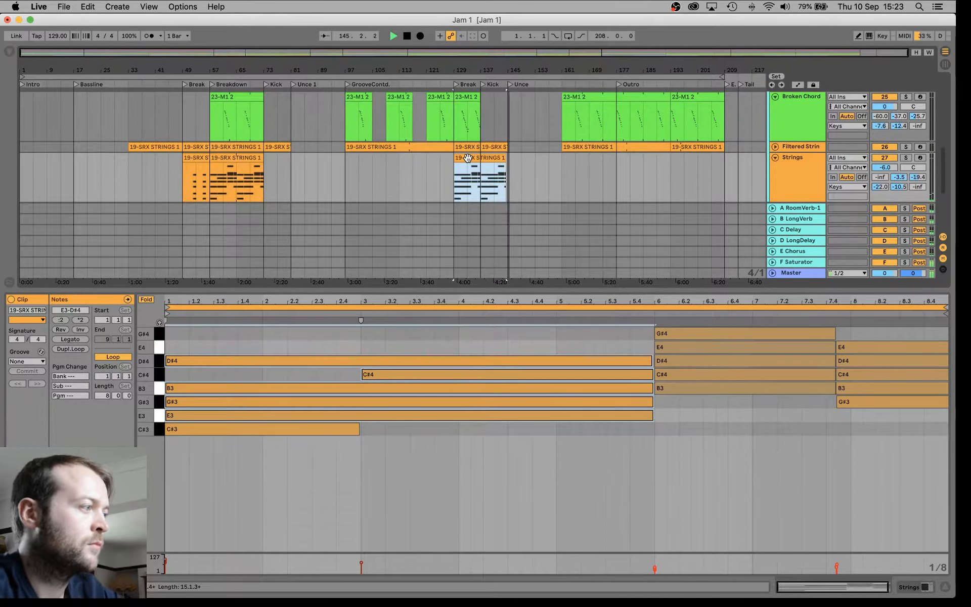
pyautogui.moveTo(440, 165); pyautogui.dragTo(225, 181)
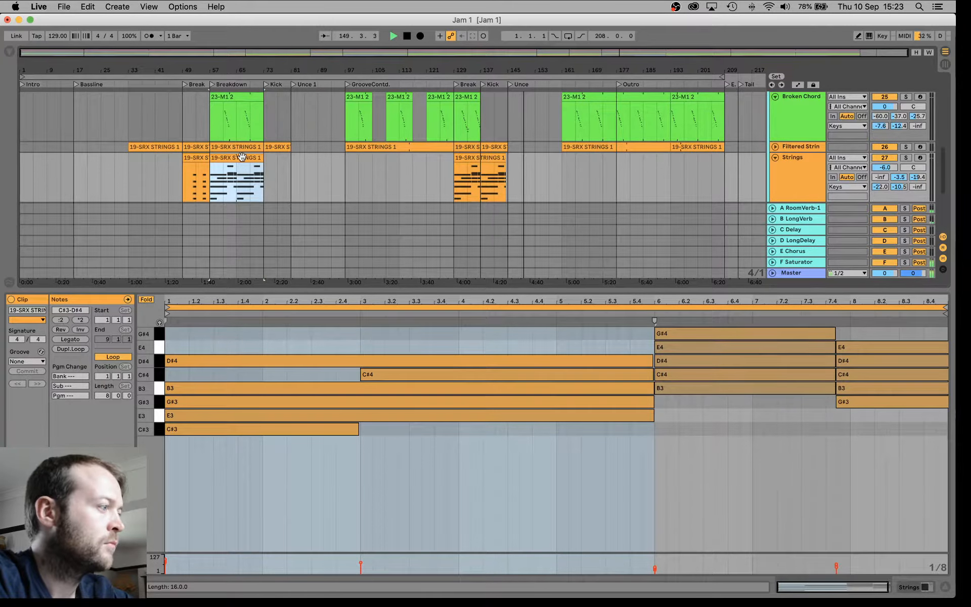
pyautogui.moveTo(242, 156); pyautogui.dragTo(300, 160)
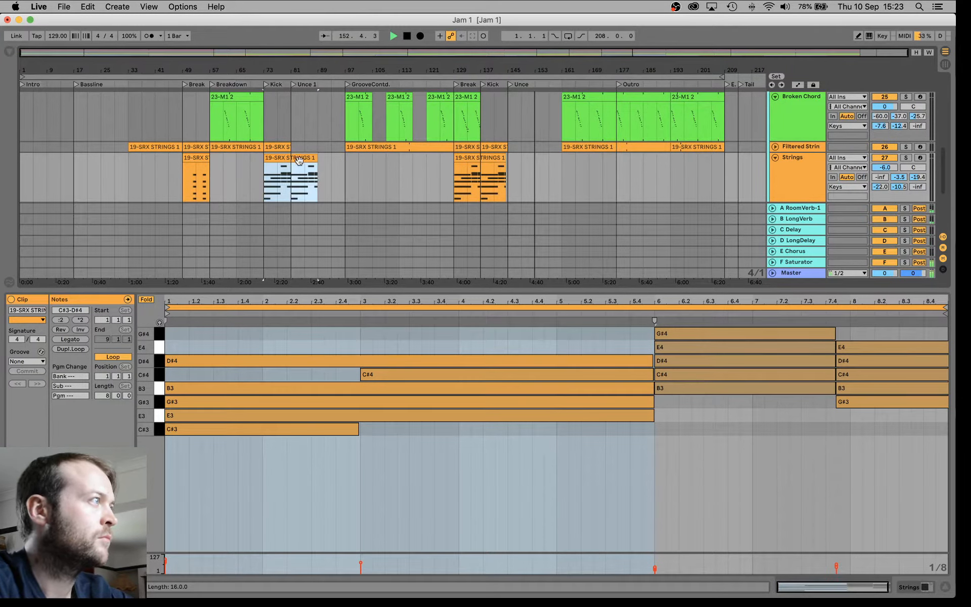
pyautogui.press('super+z')
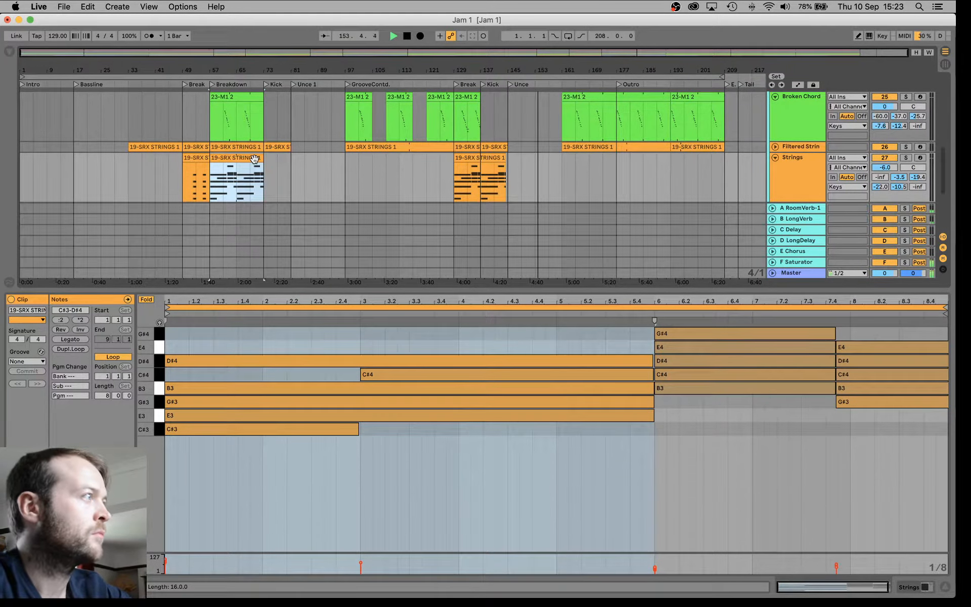
# Play from the first Break, hide the note editor, and collapse the Strings and Broken Chord tracks.
pyautogui.click(186, 87)
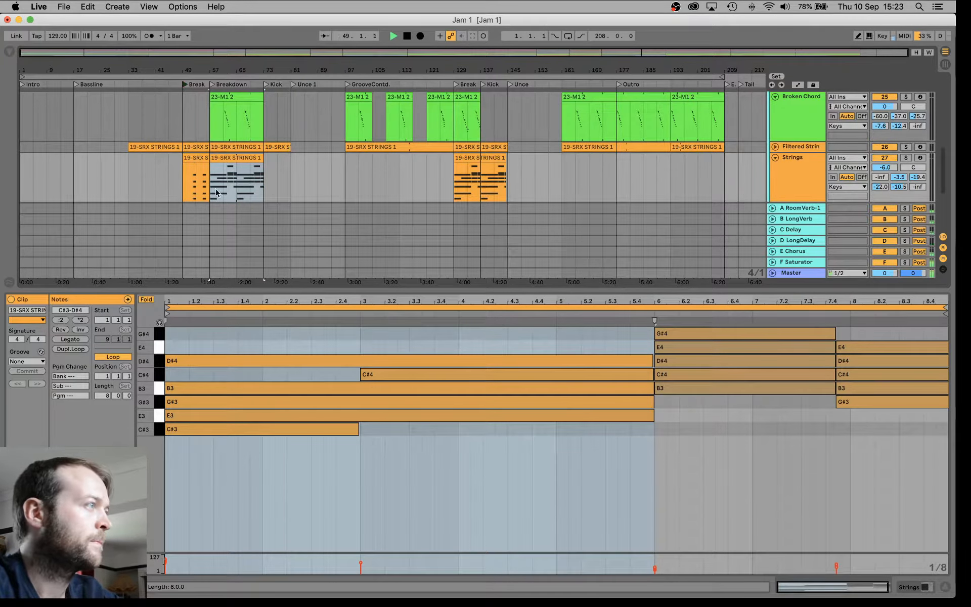
pyautogui.press('super+alt+l')
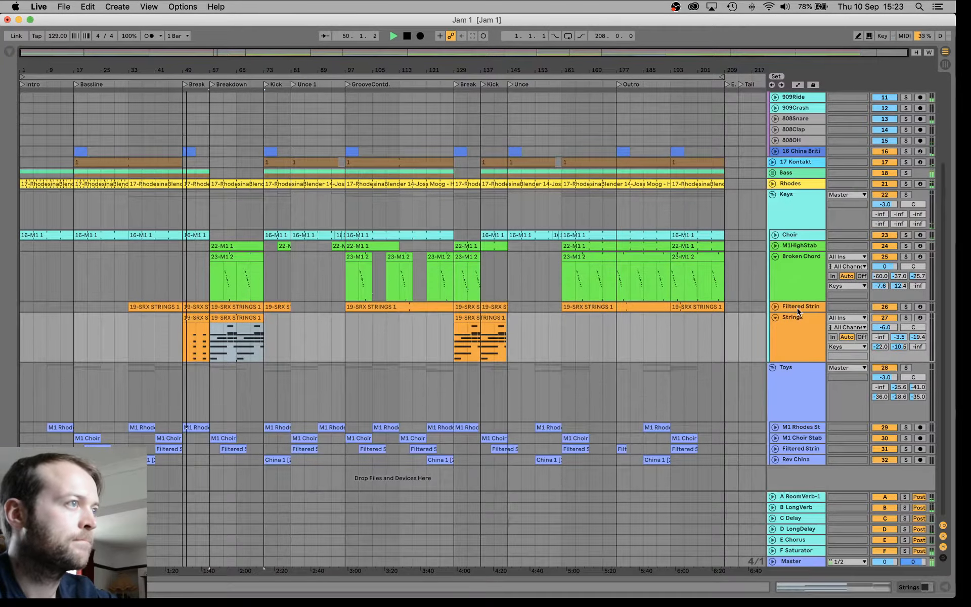
pyautogui.click(775, 317)
pyautogui.click(774, 256)
pyautogui.scroll(4, 777, 202)
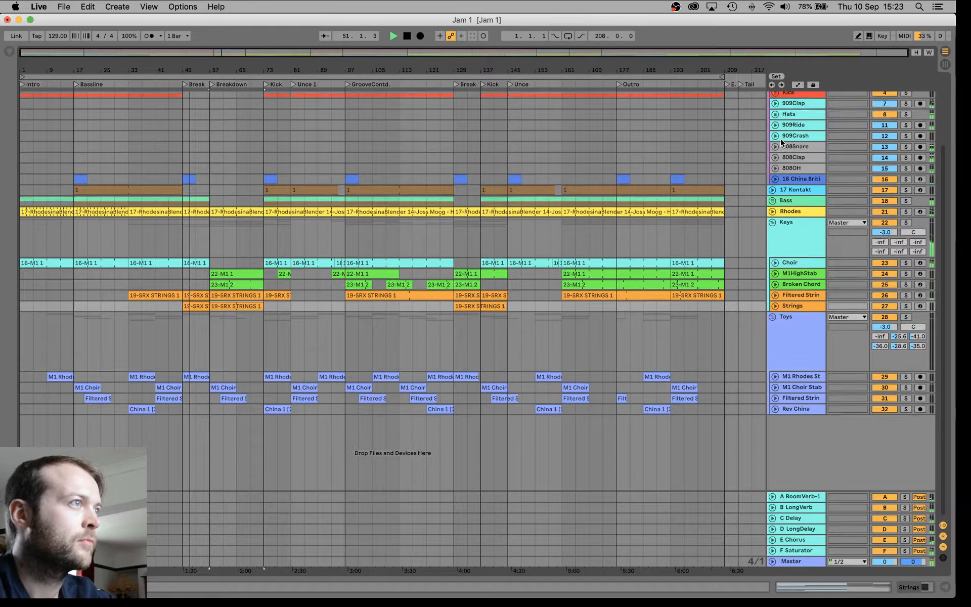
# Check the 909Crash track in the Drums group and delete it.
pyautogui.click(775, 157)
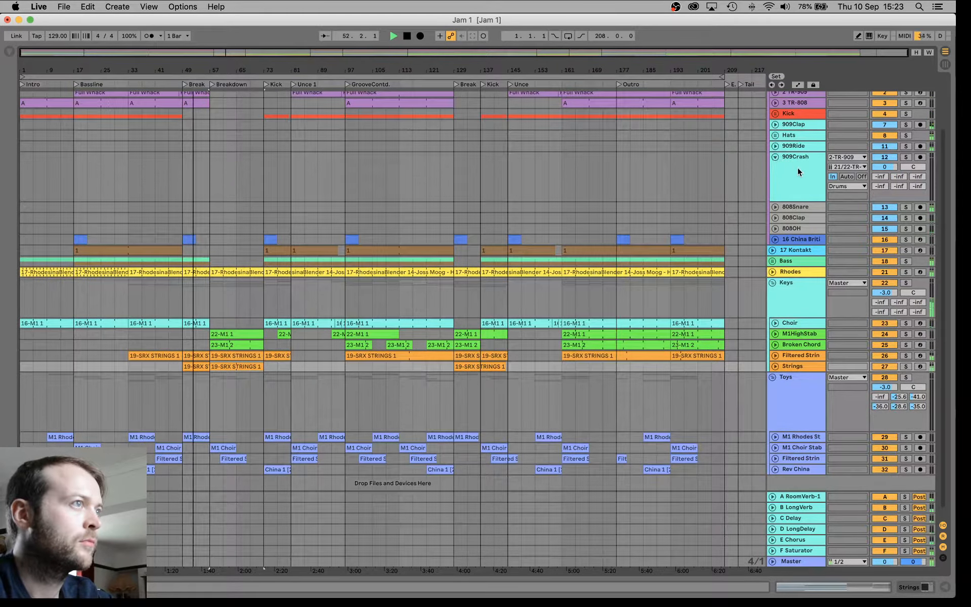
pyautogui.scroll(3, 555, 185)
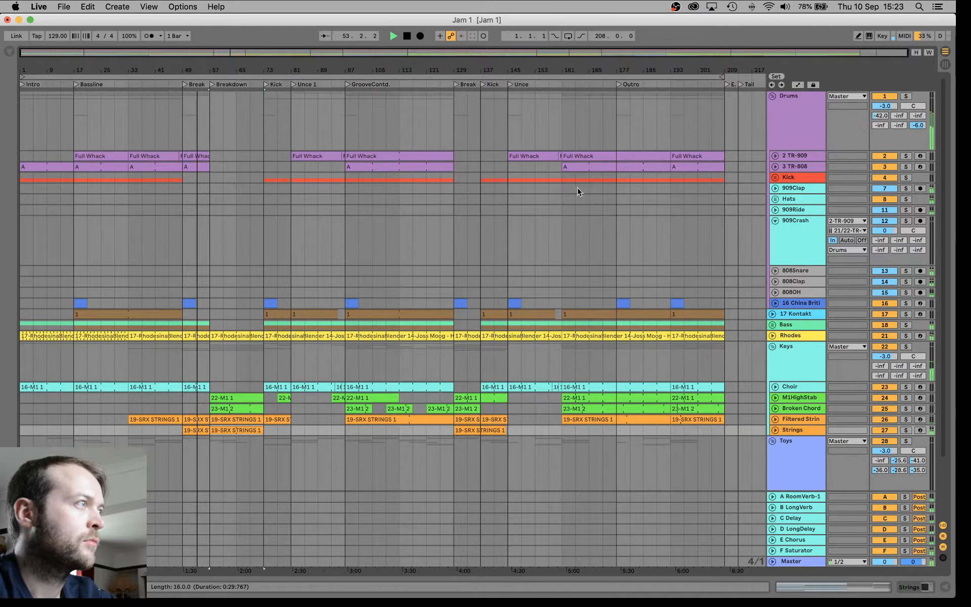
pyautogui.click(789, 226)
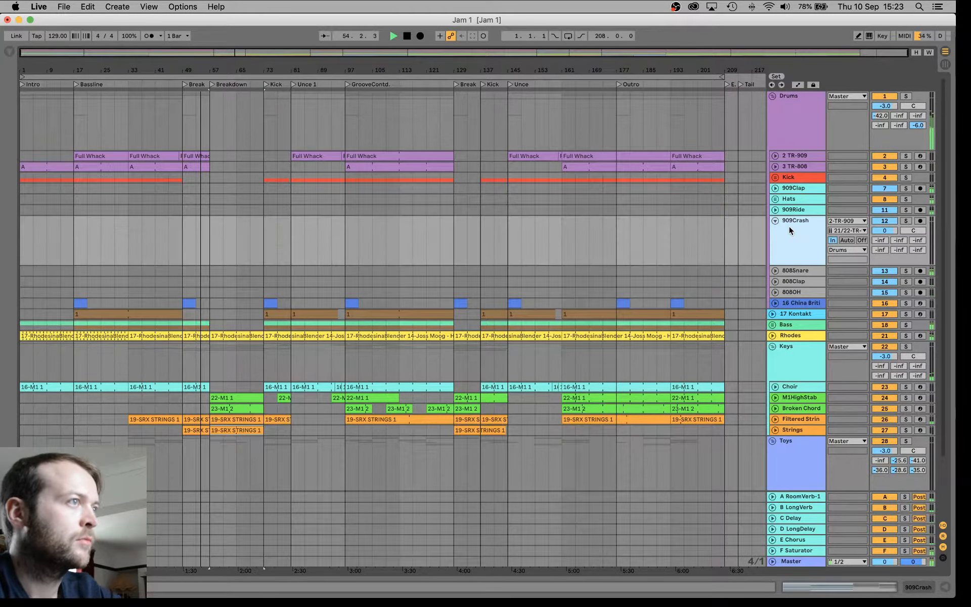
pyautogui.press('Delete')
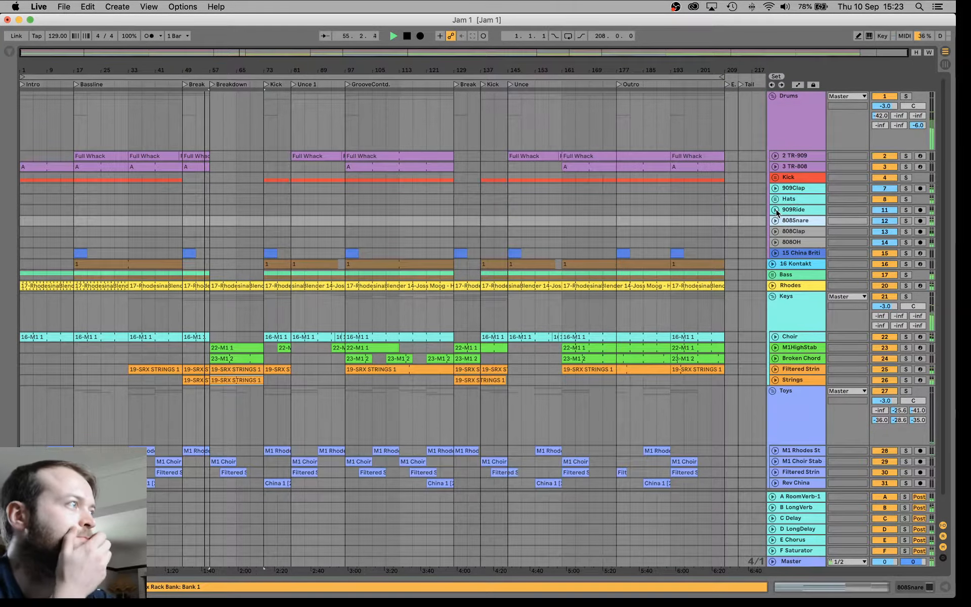
# Expand the 909Ride track and open the TR-909 track's Full Whack clip in the first Break for note editing.
pyautogui.click(774, 210)
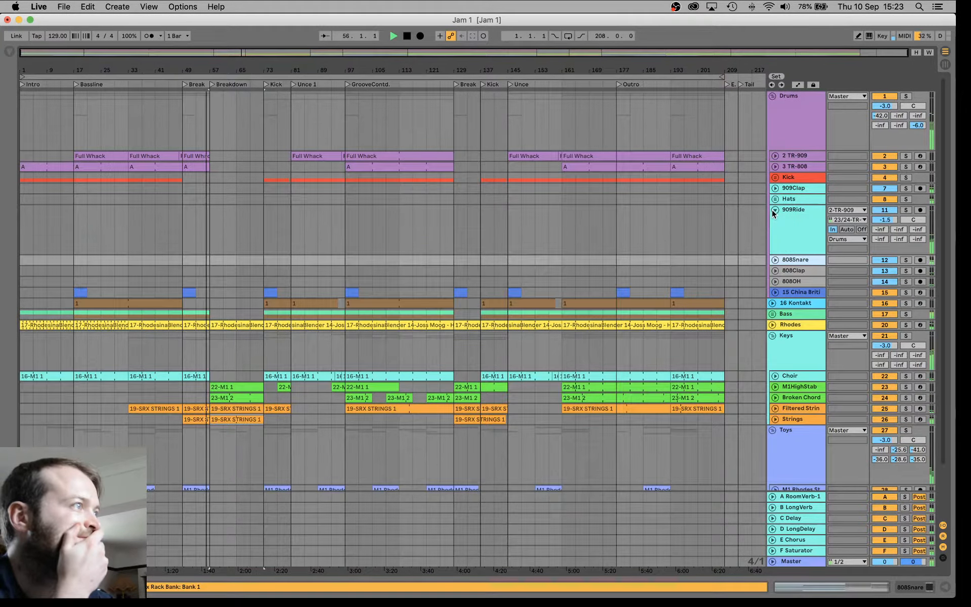
pyautogui.doubleClick(199, 155)
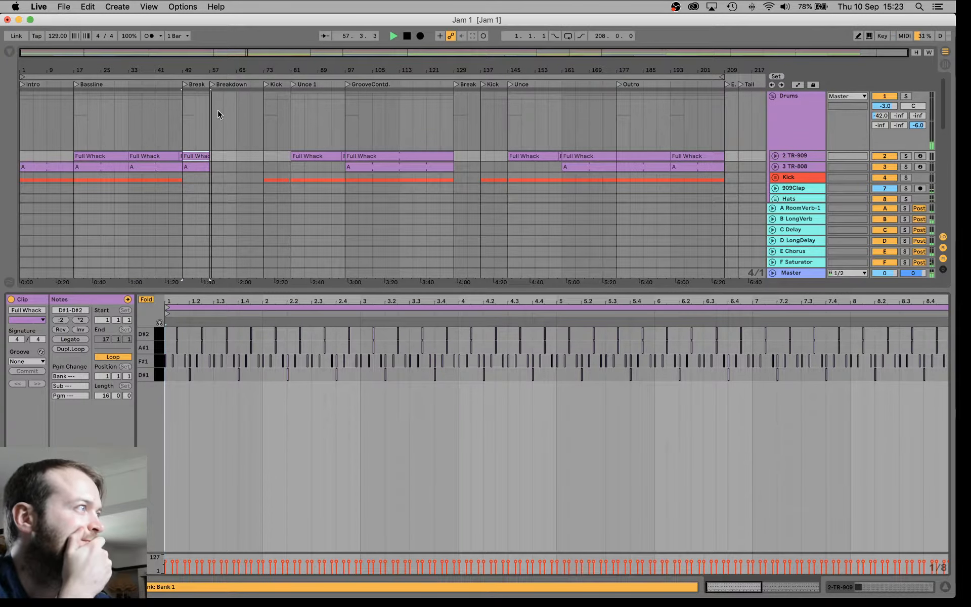
# Expand the TR-909 track and play from the Kick marker, then GrooveContd., with the note editor hidden.
pyautogui.click(774, 155)
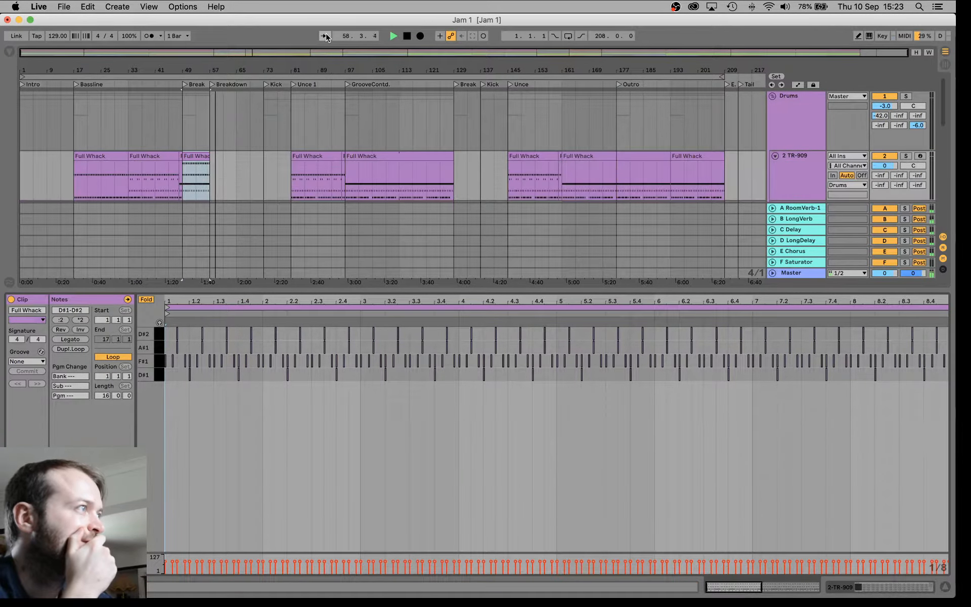
pyautogui.click(266, 85)
pyautogui.scroll(-3, 274, 143)
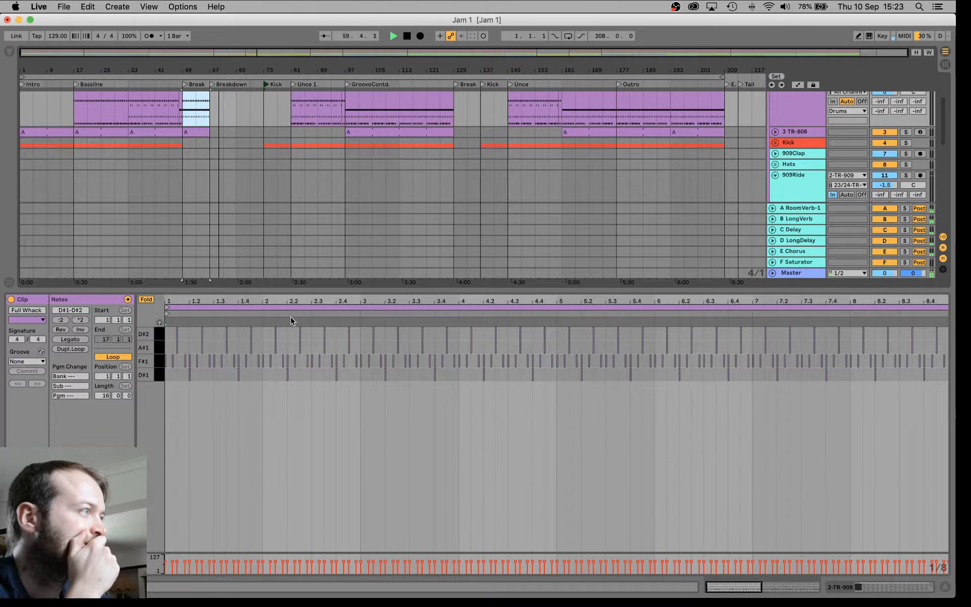
pyautogui.press('super+alt+l')
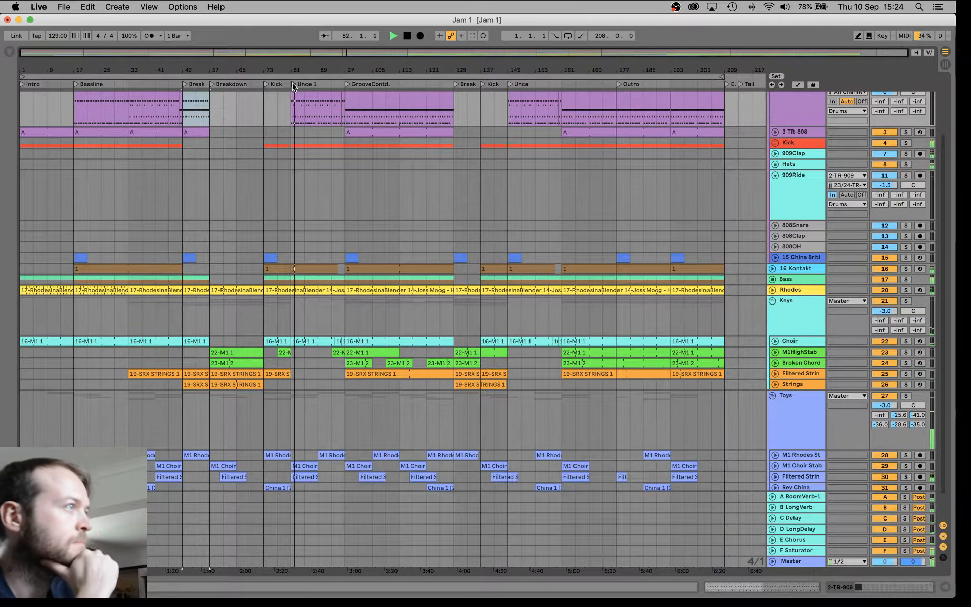
pyautogui.scroll(1, 309, 104)
pyautogui.scroll(3, 308, 101)
pyautogui.click(346, 84)
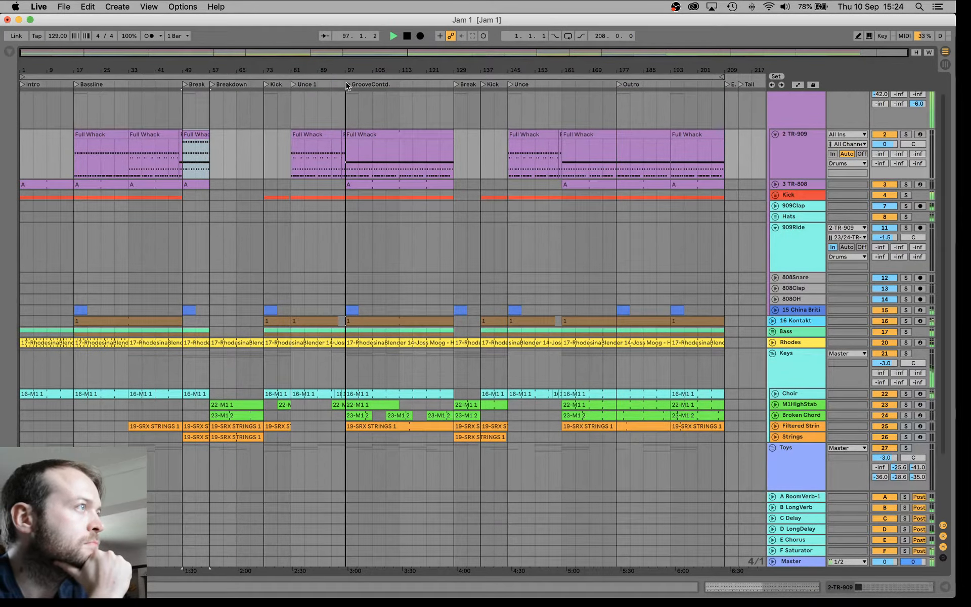
# Open the TR-909's Full Whack clip at GrooveContd., compare it with the first Break's clip, and unfold all pitches in the note editor.
pyautogui.doubleClick(359, 134)
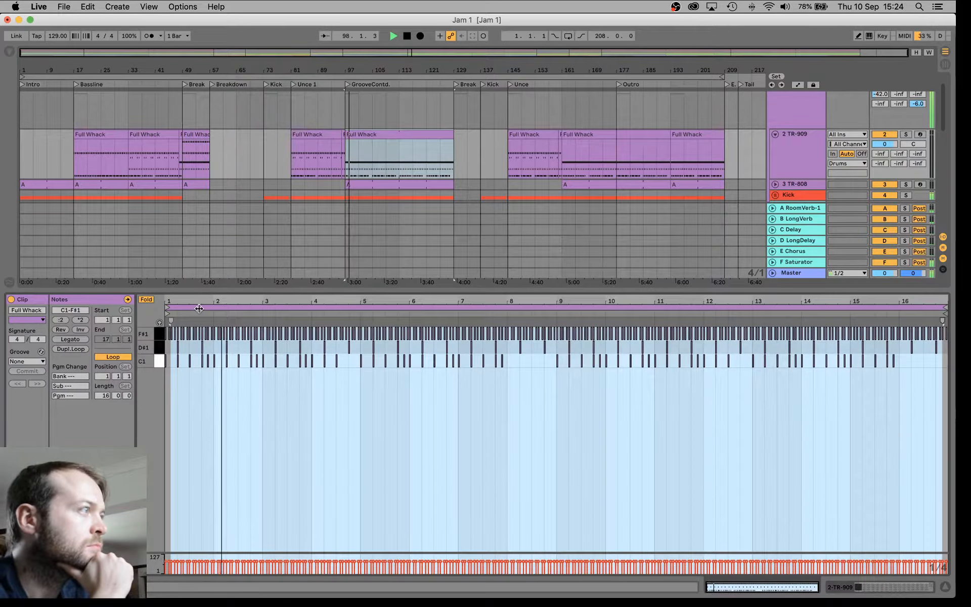
pyautogui.click(195, 134)
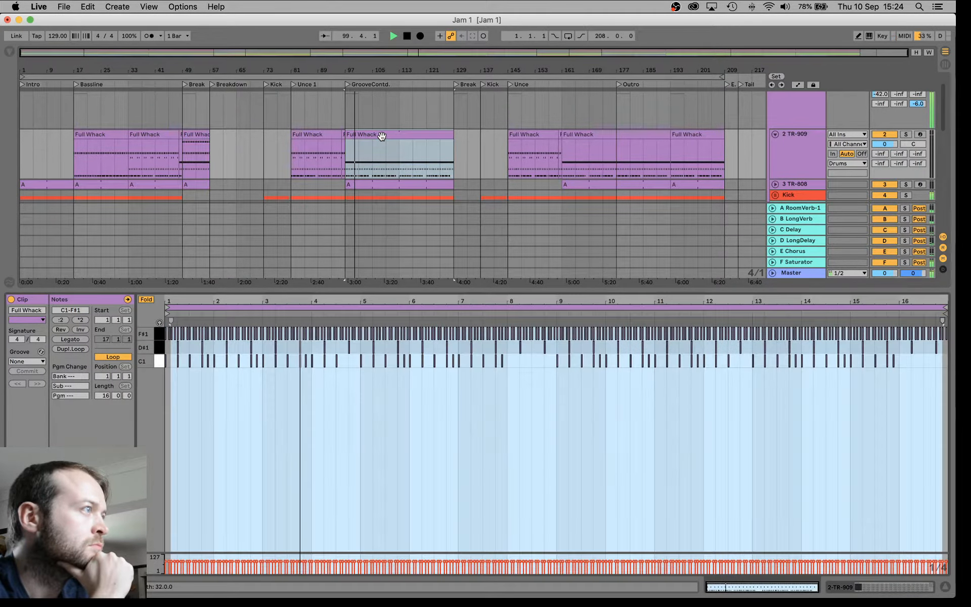
pyautogui.click(399, 134)
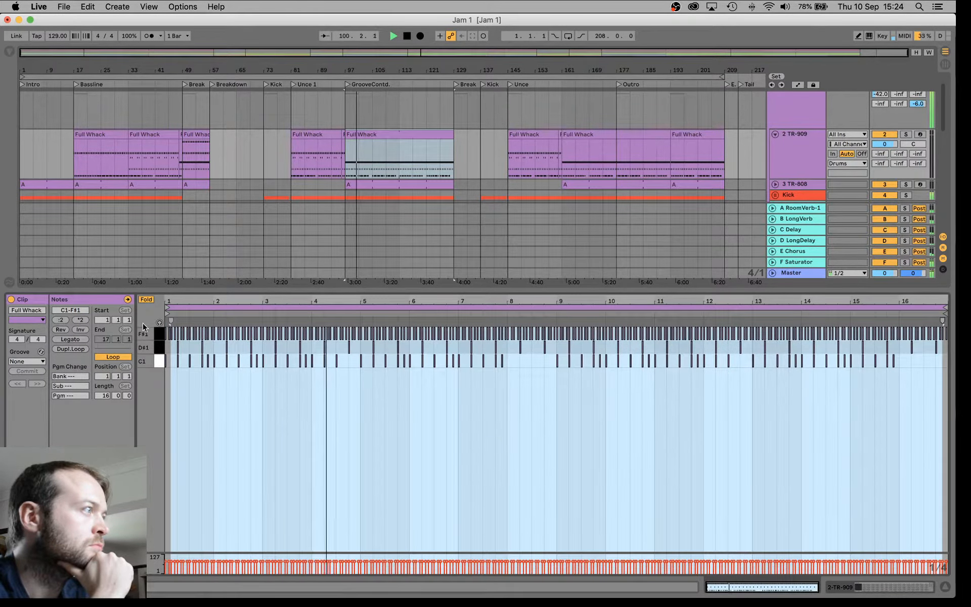
pyautogui.moveTo(175, 345); pyautogui.dragTo(952, 349)
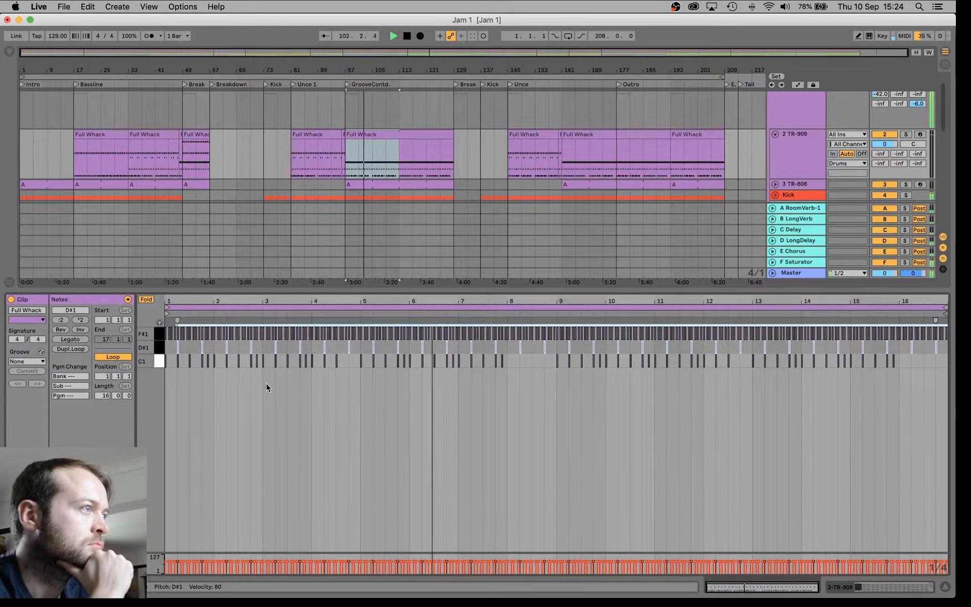
pyautogui.click(191, 133)
pyautogui.click(354, 134)
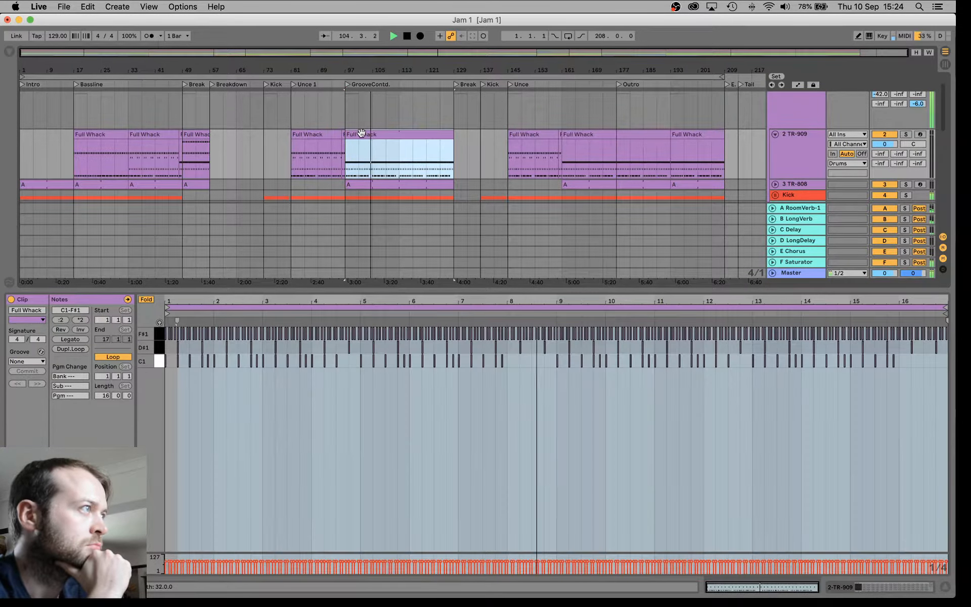
pyautogui.click(146, 300)
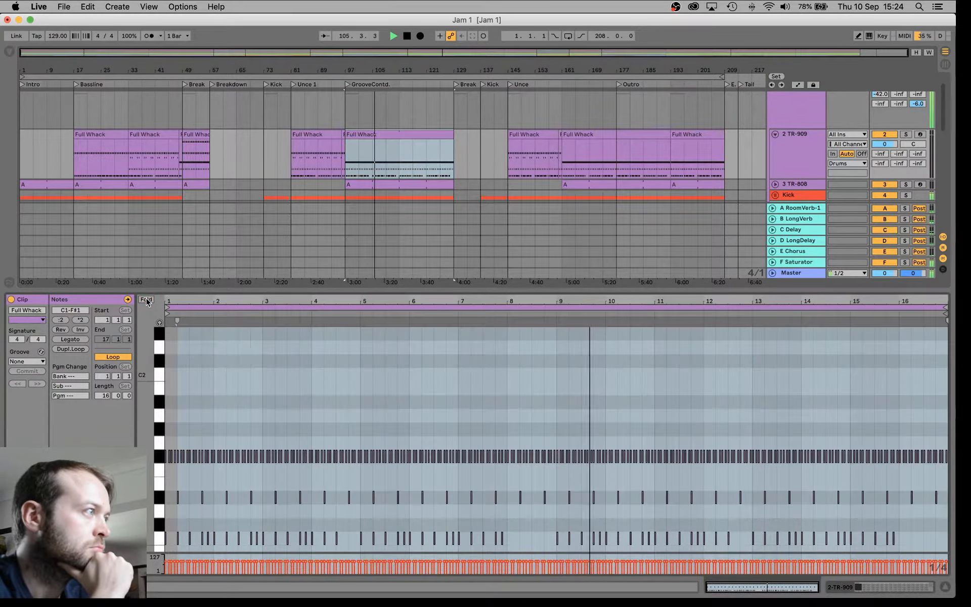
pyautogui.doubleClick(184, 336)
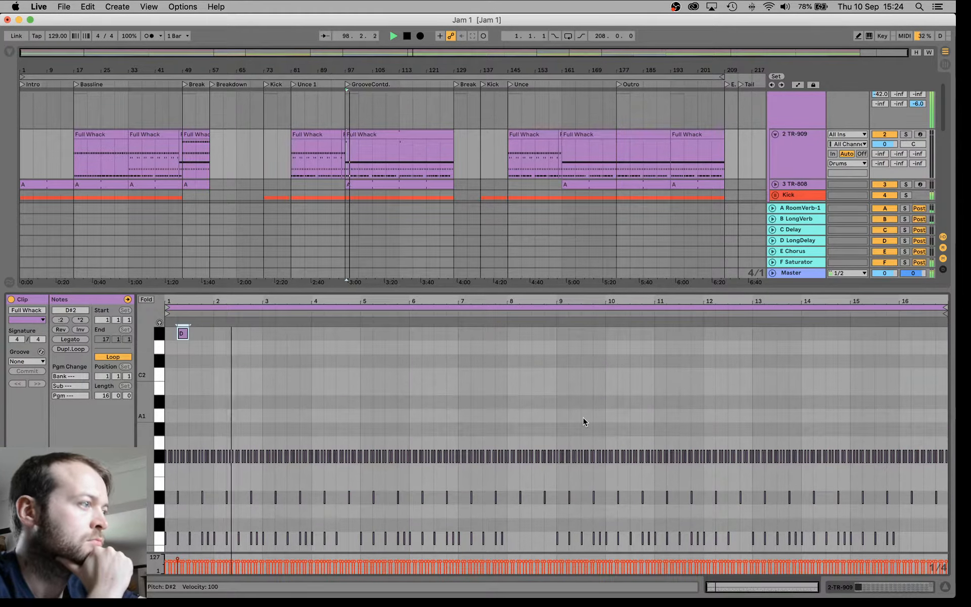
pyautogui.press('super+1')
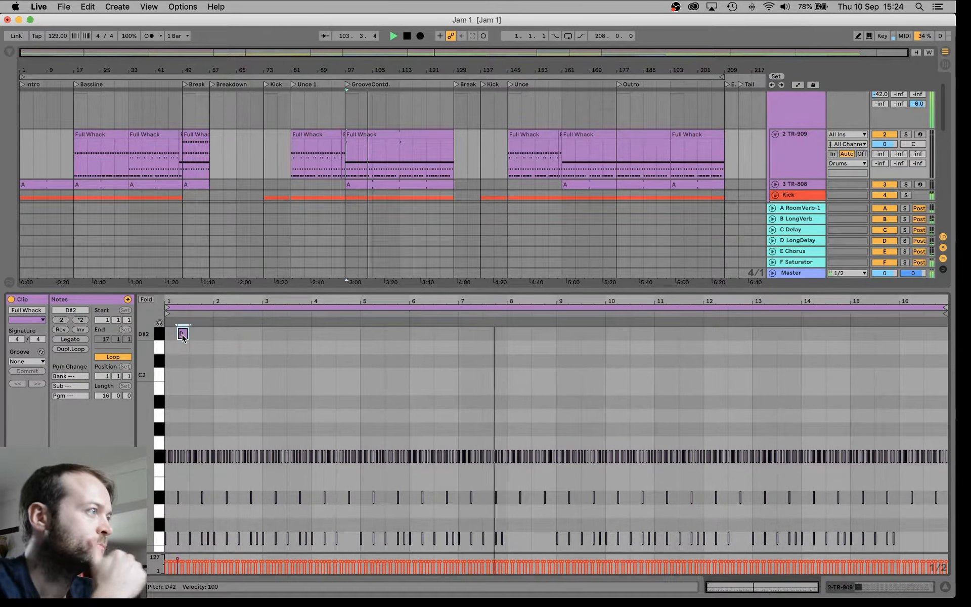
pyautogui.press('Delete')
pyautogui.press('space')
pyautogui.press('space')
# Place a D#2 eighth note on the offbeat after beat 1 in bar 1 of the GrooveContd. clip.
pyautogui.moveTo(183, 301); pyautogui.dragTo(183, 323)
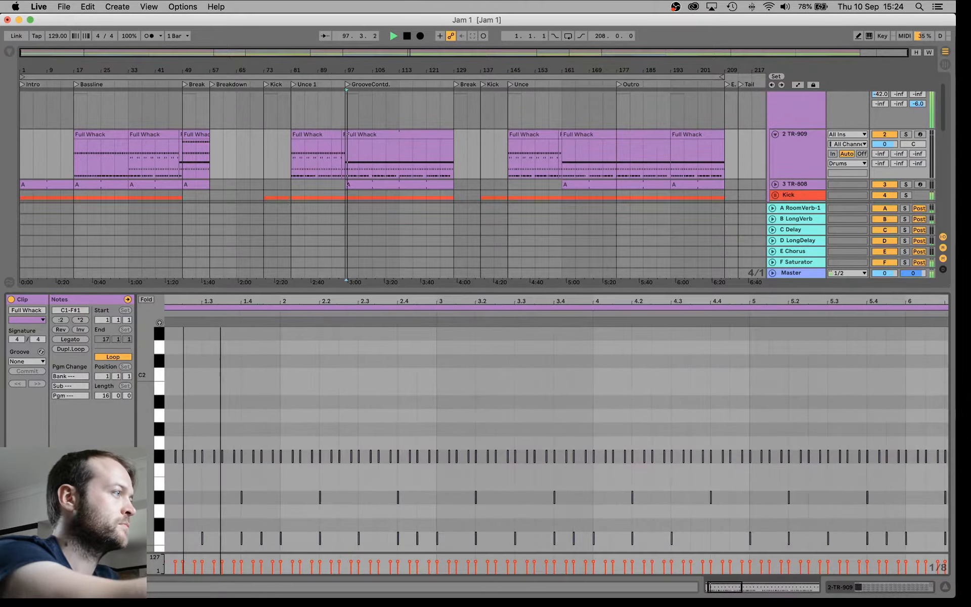
pyautogui.hscroll(-2, 214, 344)
pyautogui.doubleClick(211, 338)
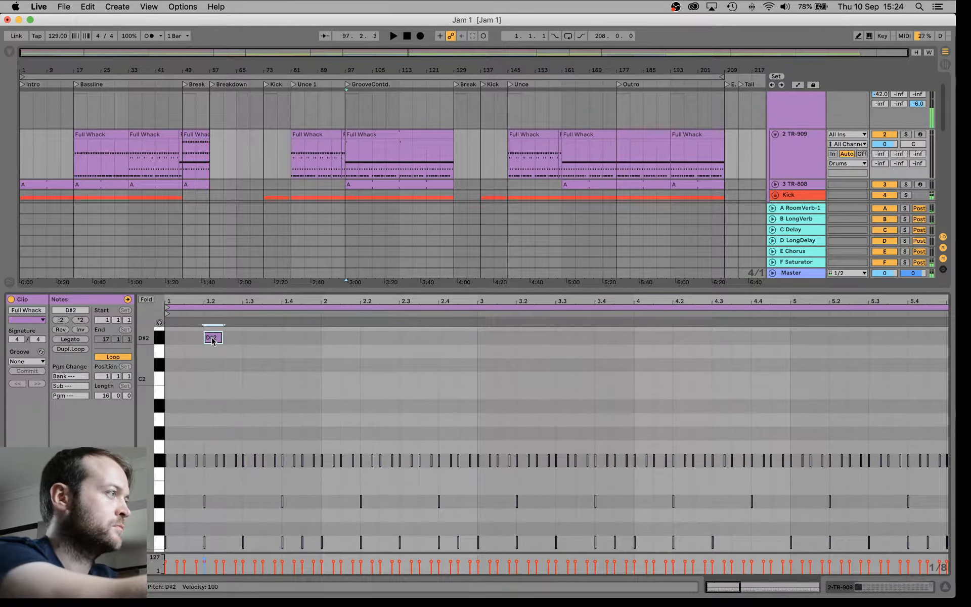
pyautogui.moveTo(212, 341); pyautogui.dragTo(190, 342)
pyautogui.press('space')
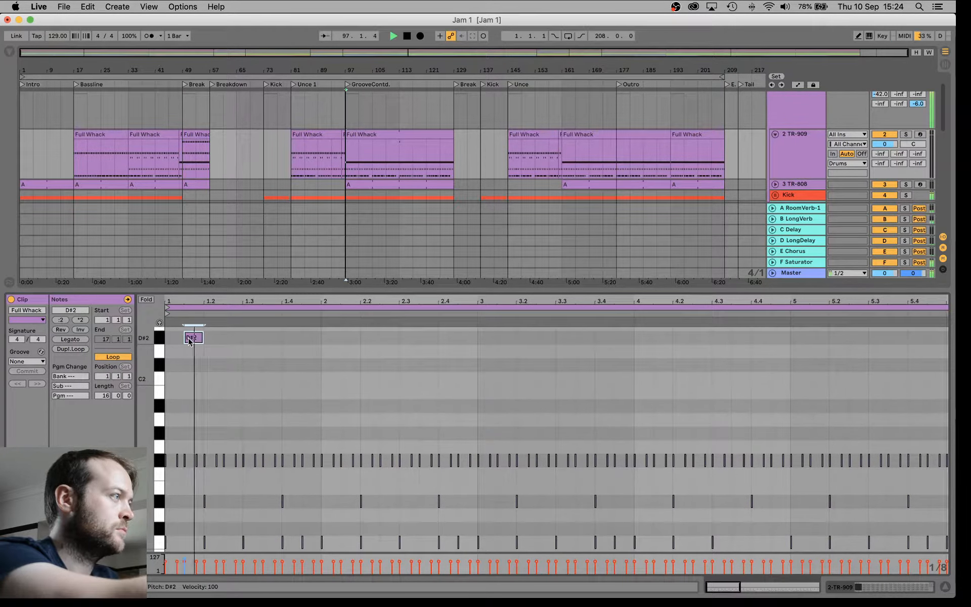
# Draw D#2 eighth notes on every remaining offbeat in bars 1 and 2.
pyautogui.press('b')
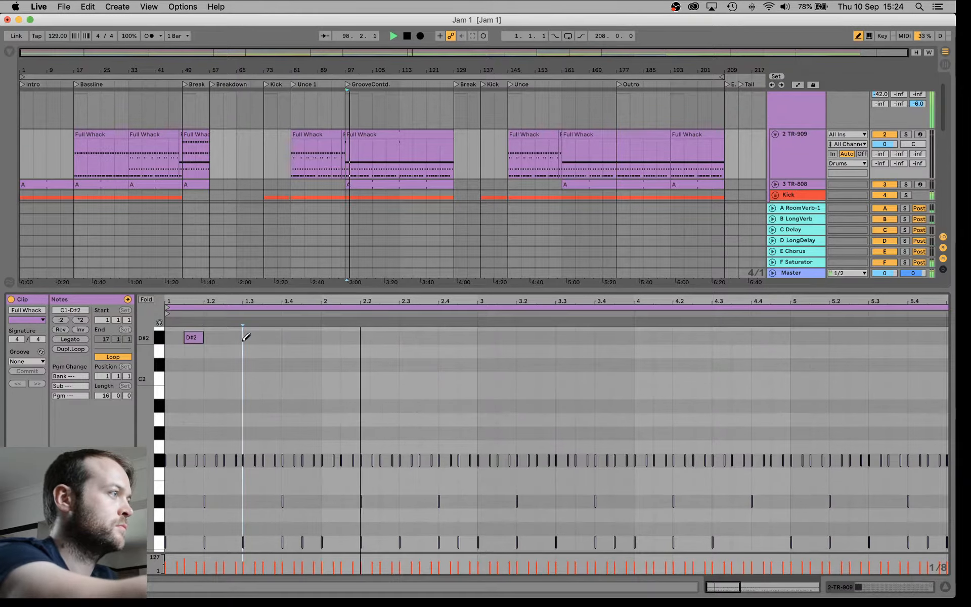
pyautogui.click(232, 338)
pyautogui.click(270, 338)
pyautogui.click(309, 337)
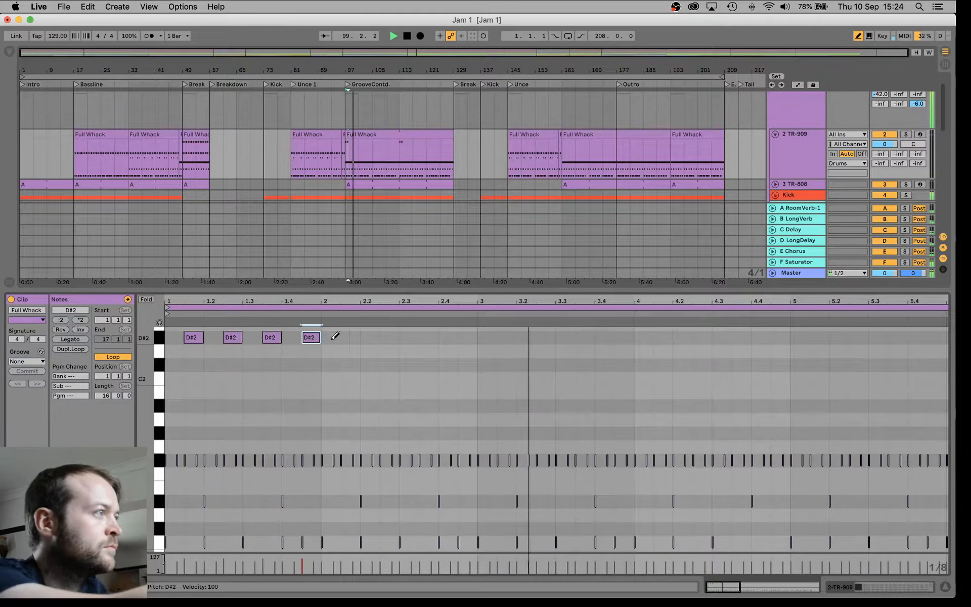
pyautogui.click(348, 337)
pyautogui.click(390, 338)
pyautogui.click(428, 338)
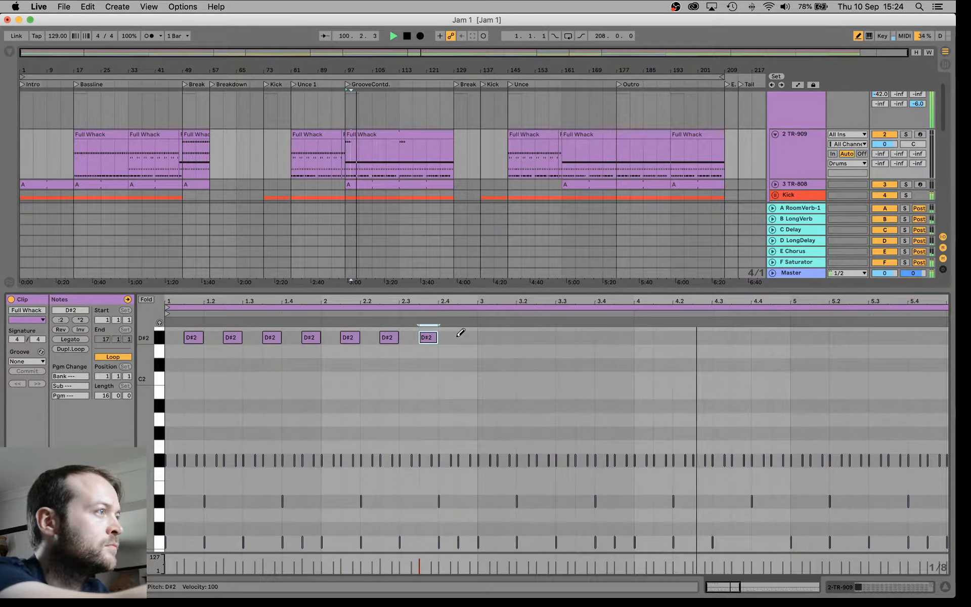
pyautogui.click(467, 337)
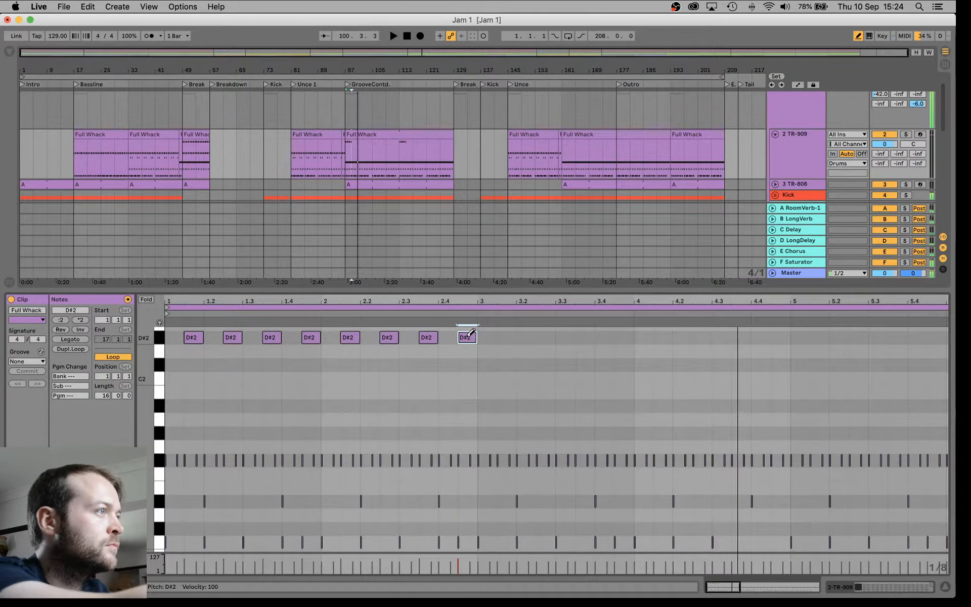
# Continue the D#2 offbeats through bars 3 and 4, adding an extra D#2 on the first beat of bar 4.
pyautogui.click(504, 338)
pyautogui.click(544, 337)
pyautogui.click(583, 337)
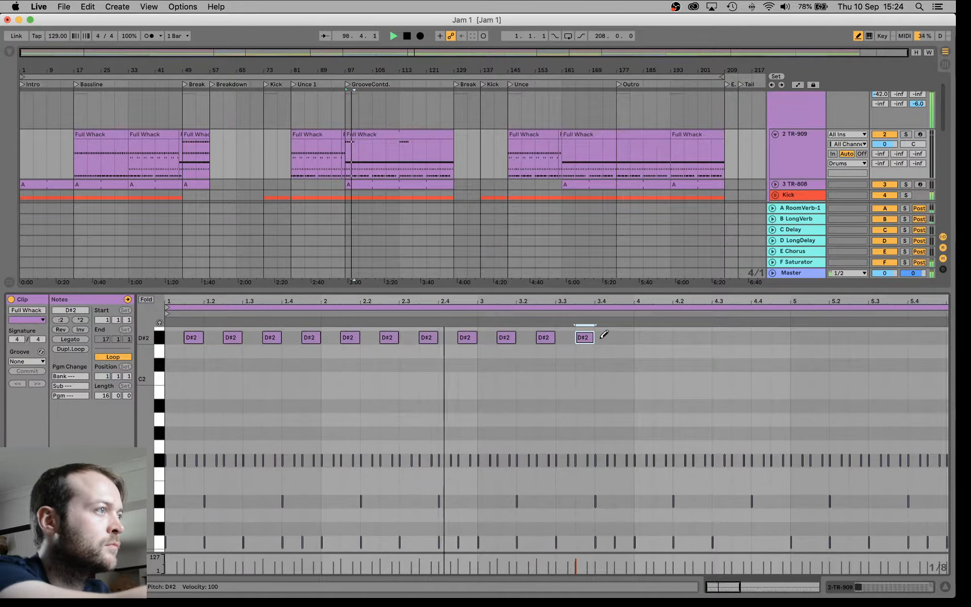
pyautogui.click(622, 337)
pyautogui.click(643, 337)
pyautogui.click(662, 337)
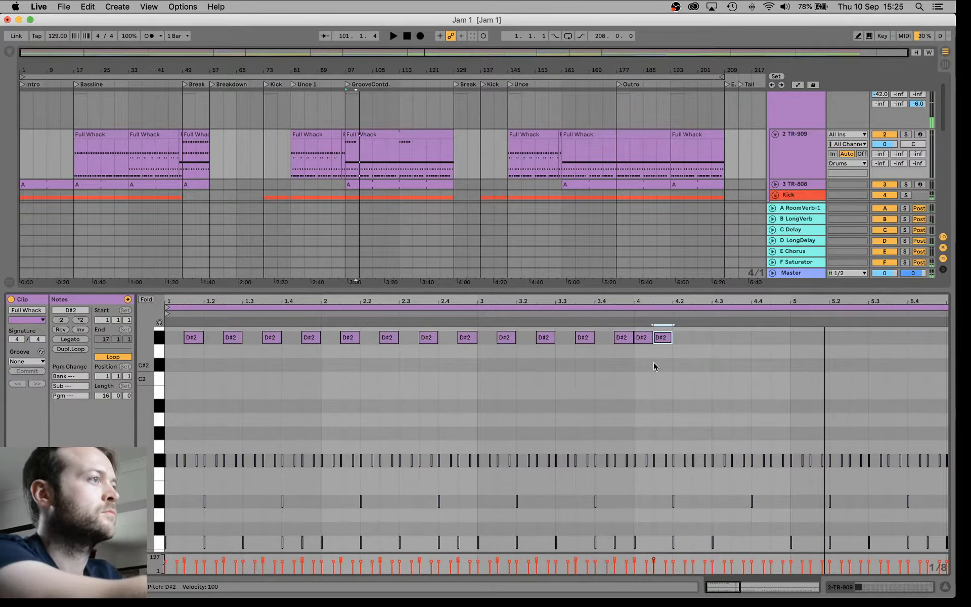
pyautogui.click(631, 364)
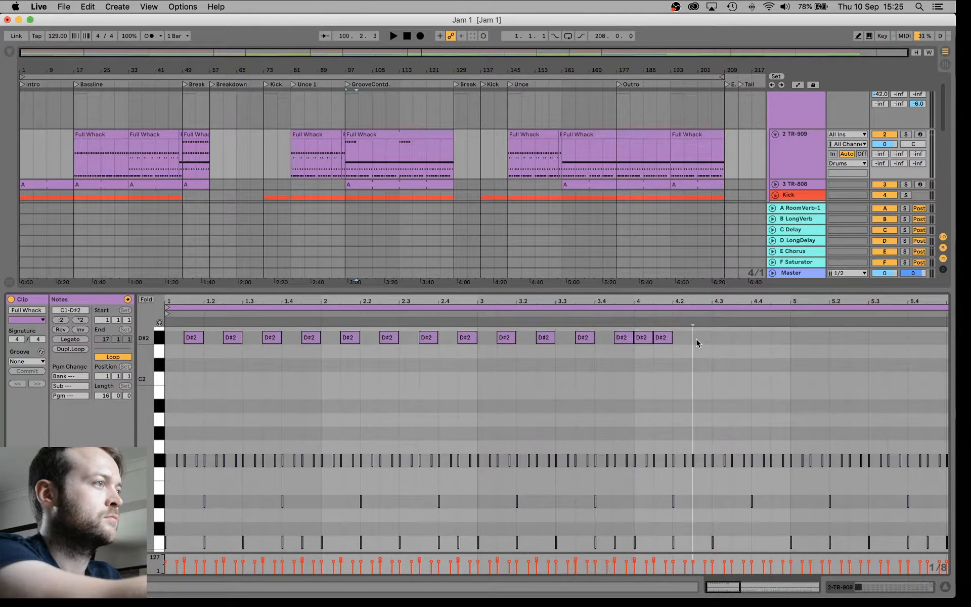
pyautogui.click(741, 338)
pyautogui.click(778, 338)
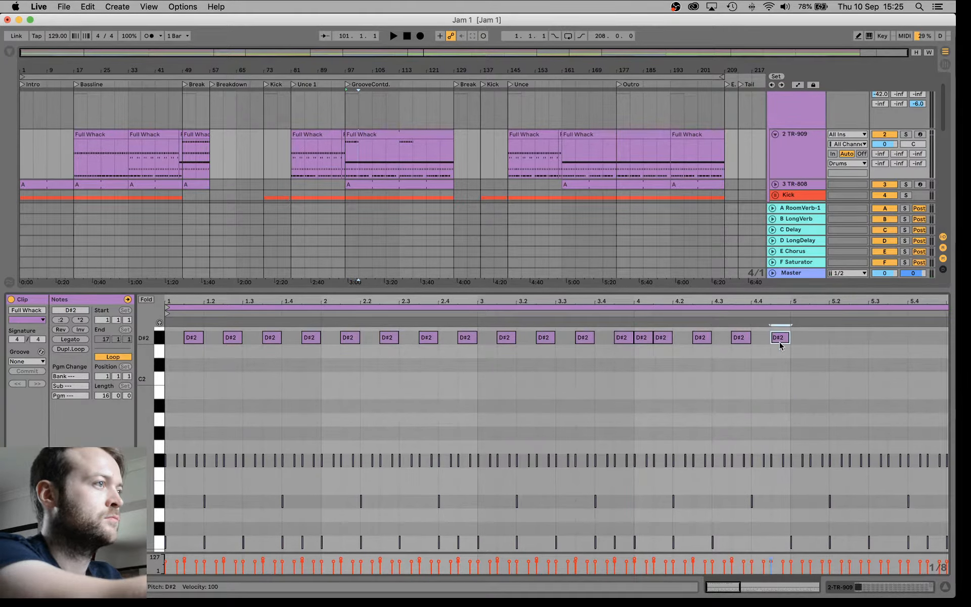
# Duplicate the four-bar D#2 pattern through bar 8, and repeat the resulting eight bars to fill all 16 bars.
pyautogui.press('super+a')
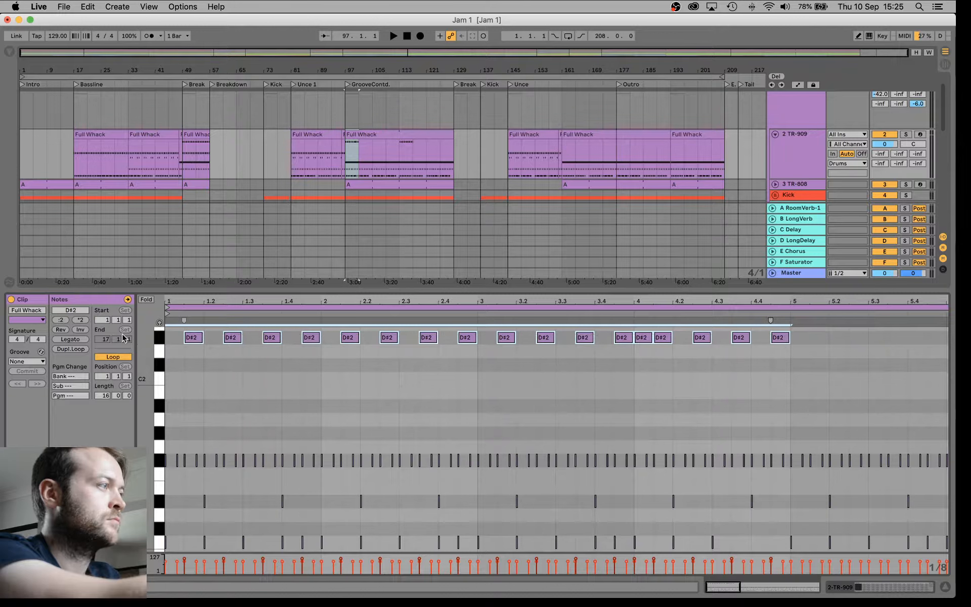
pyautogui.press('super+d')
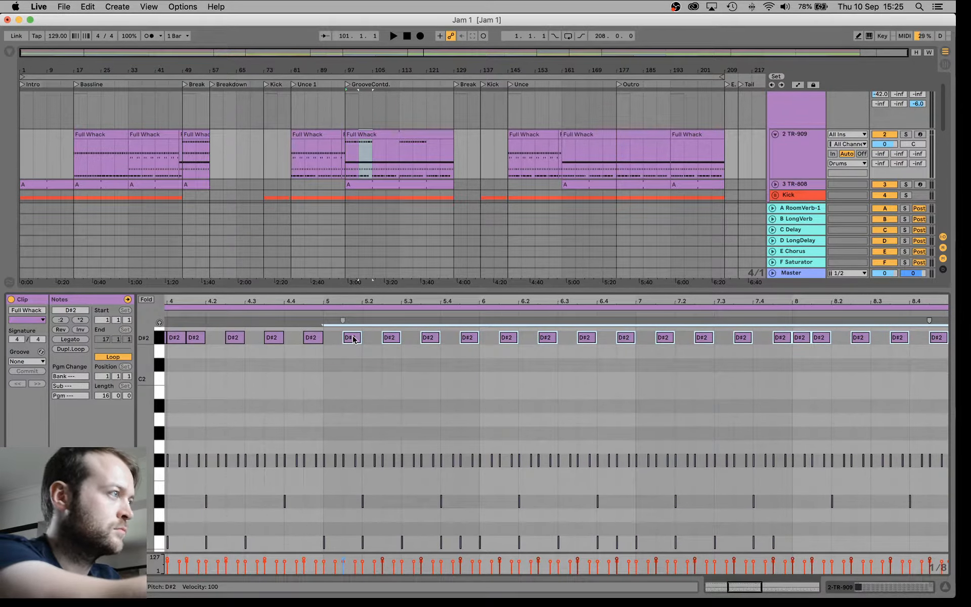
pyautogui.moveTo(354, 296); pyautogui.dragTo(354, 263)
pyautogui.moveTo(560, 375); pyautogui.dragTo(159, 338)
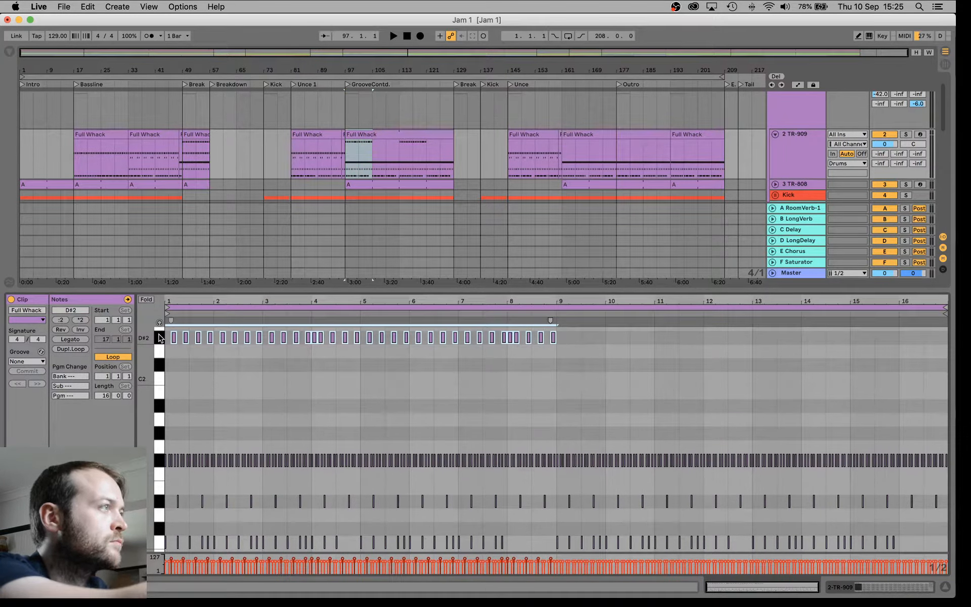
pyautogui.press('super+d')
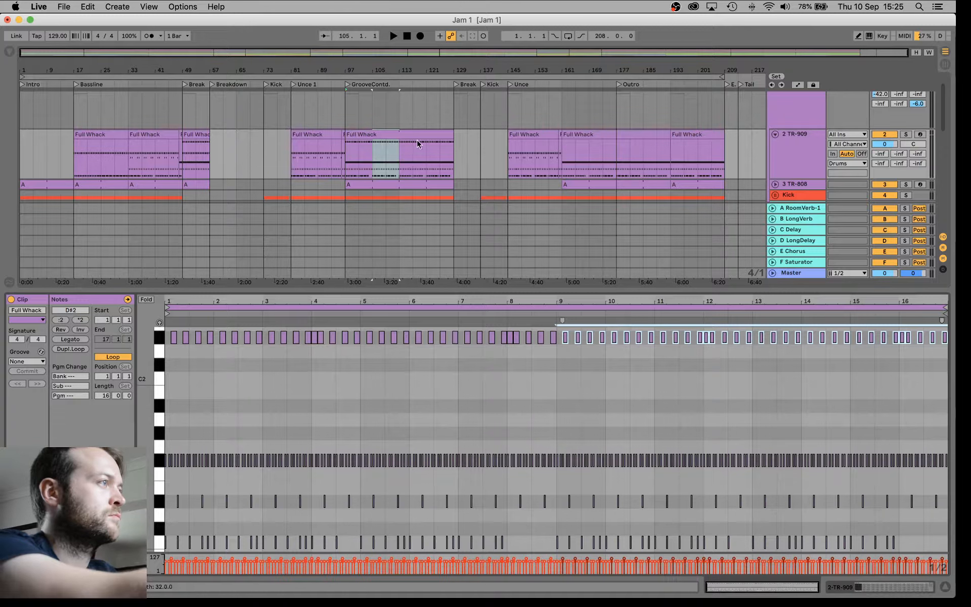
# Split the GrooveContd. Full Whack clip at bar 113 and delete all D#2 notes from its second half.
pyautogui.moveTo(399, 153); pyautogui.dragTo(453, 161)
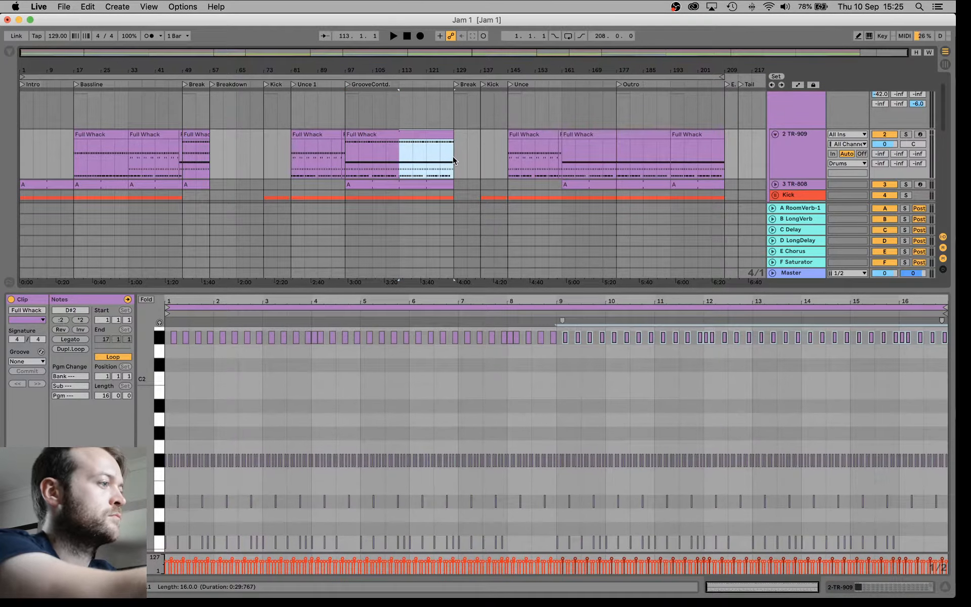
pyautogui.press('super+e')
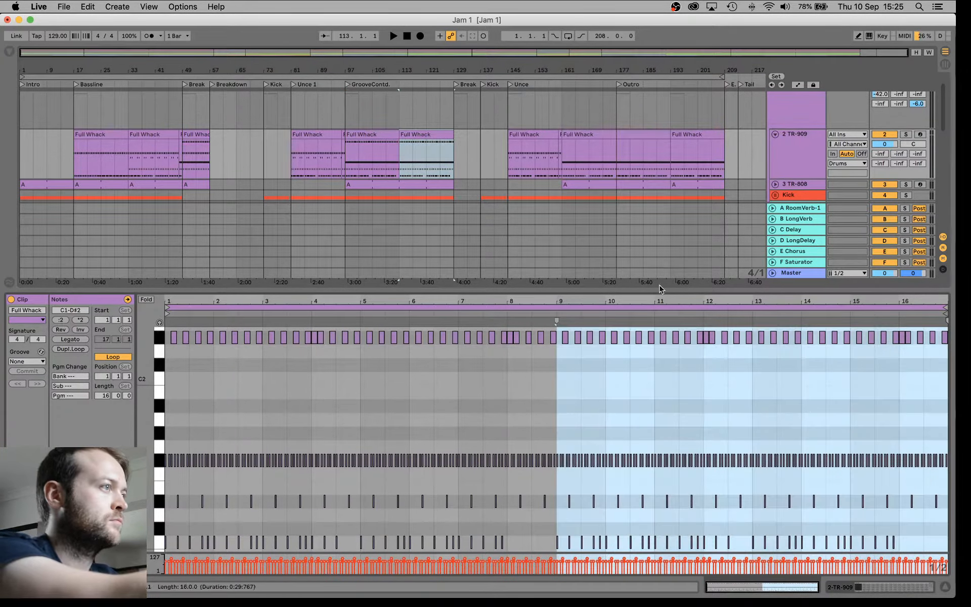
pyautogui.moveTo(947, 360); pyautogui.dragTo(35, 256)
pyautogui.press('Delete')
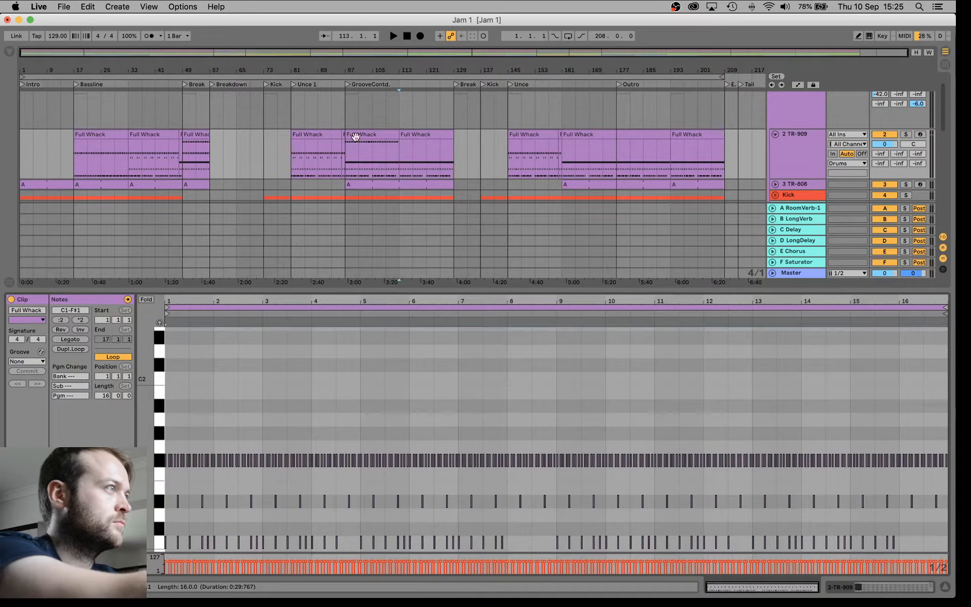
# Play the GrooveContd. section with the note editor hidden, and expand the M1HighStab track.
pyautogui.click(387, 84)
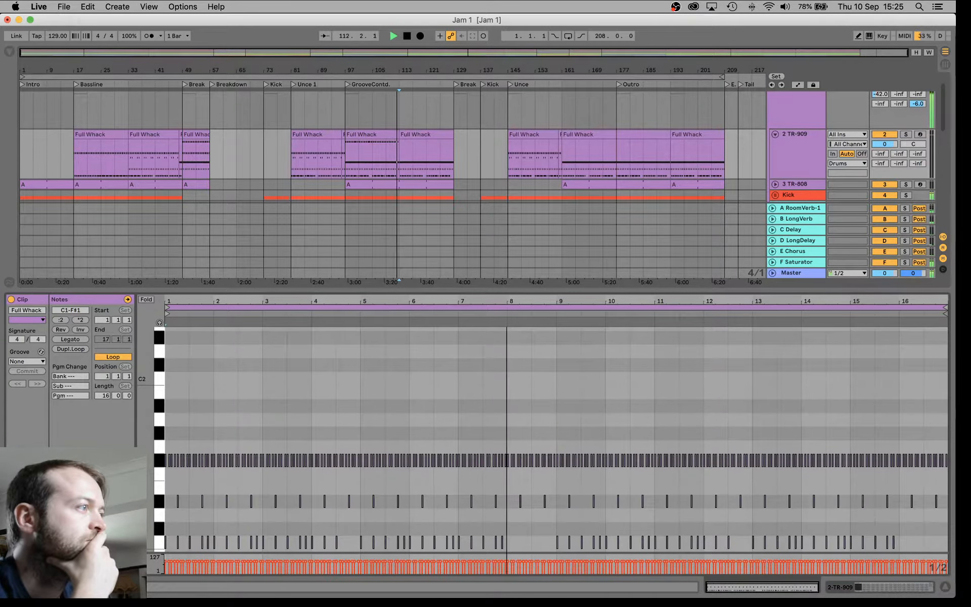
pyautogui.moveTo(513, 304)
pyautogui.mouseDown()
pyautogui.moveTo(509, 313)
pyautogui.moveTo(508, 299)
pyautogui.mouseUp()
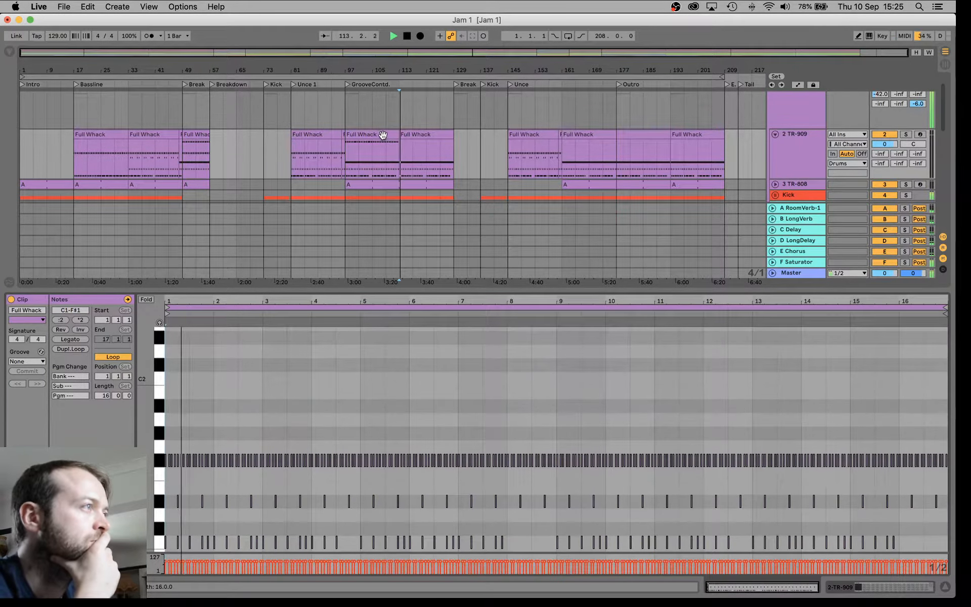
pyautogui.scroll(-10, 384, 135)
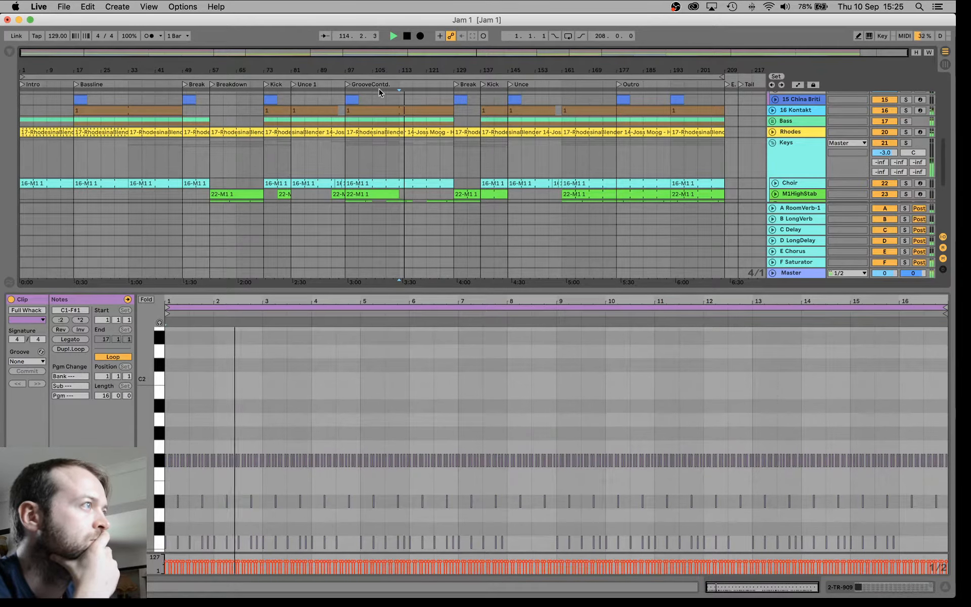
pyautogui.press('super+alt+l')
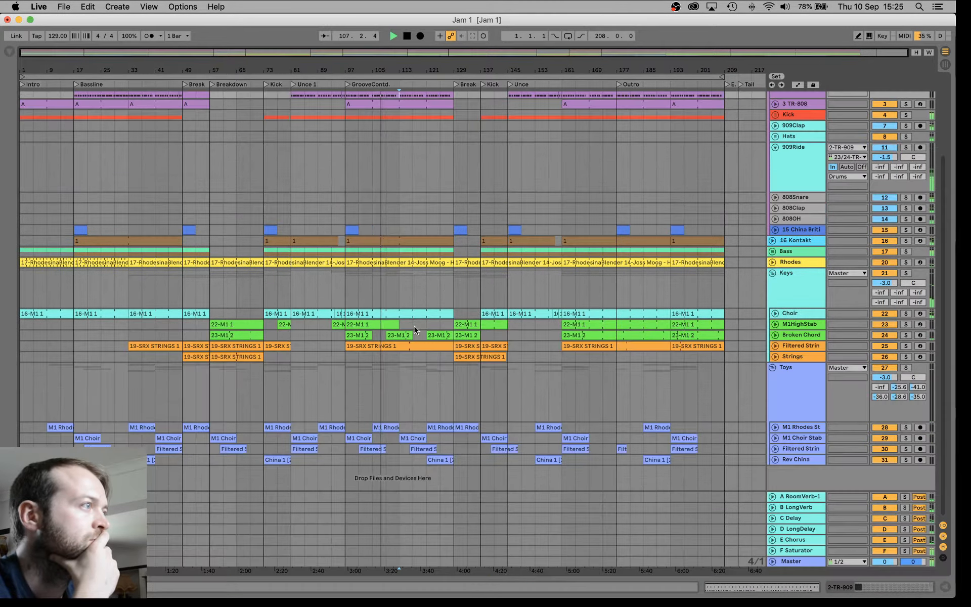
pyautogui.click(774, 325)
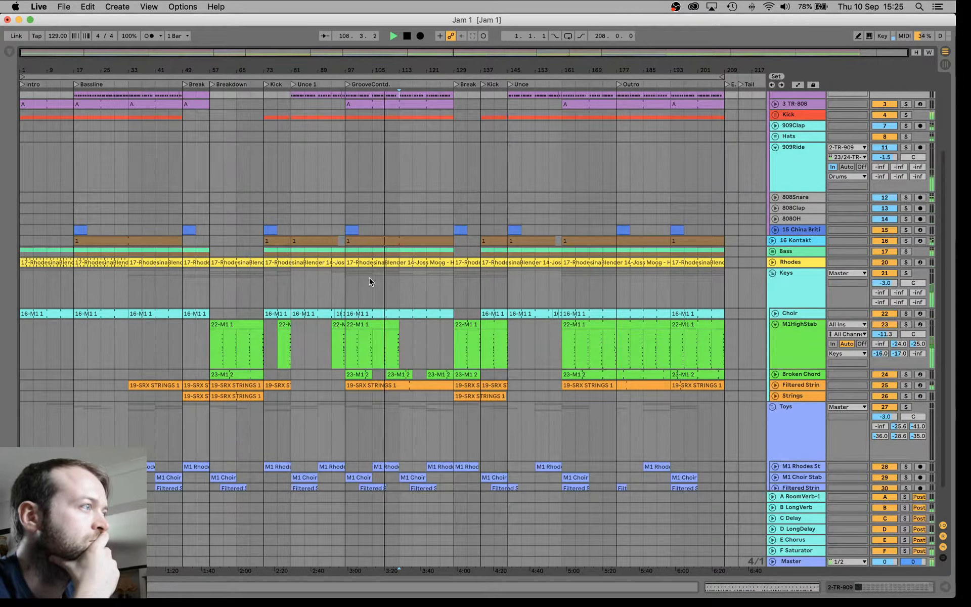
# Look over the chord clips across the GrooveContd. section and fold the M1HighStab track.
pyautogui.moveTo(392, 68); pyautogui.dragTo(440, 202)
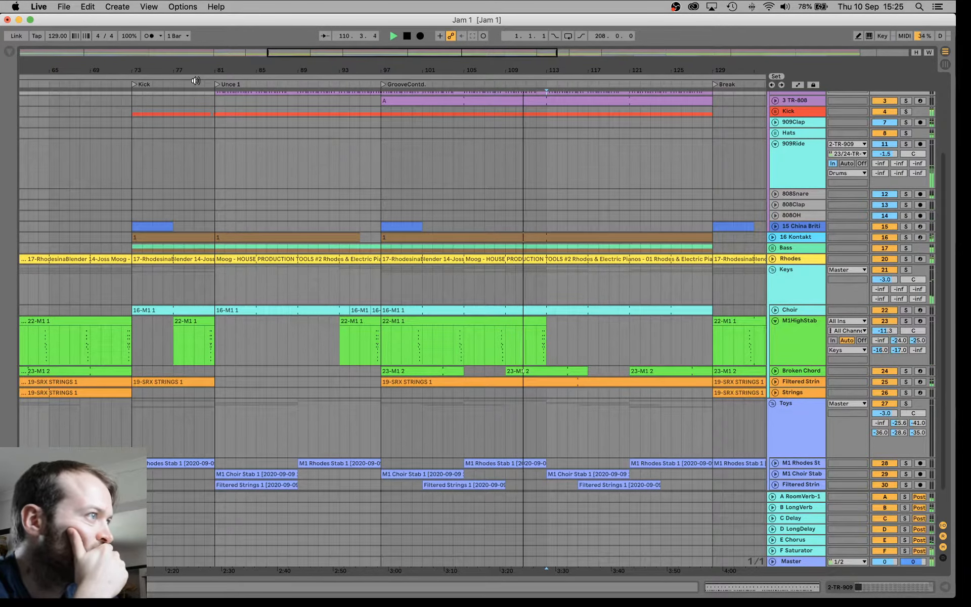
pyautogui.hscroll(-5, 409, 302)
pyautogui.scroll(-1, 409, 302)
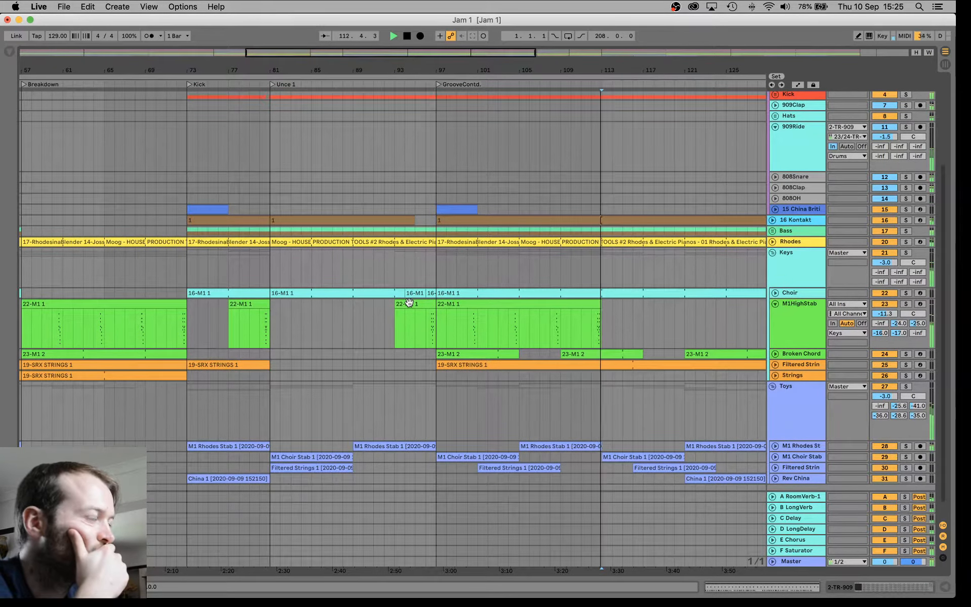
pyautogui.hscroll(5, 526, 301)
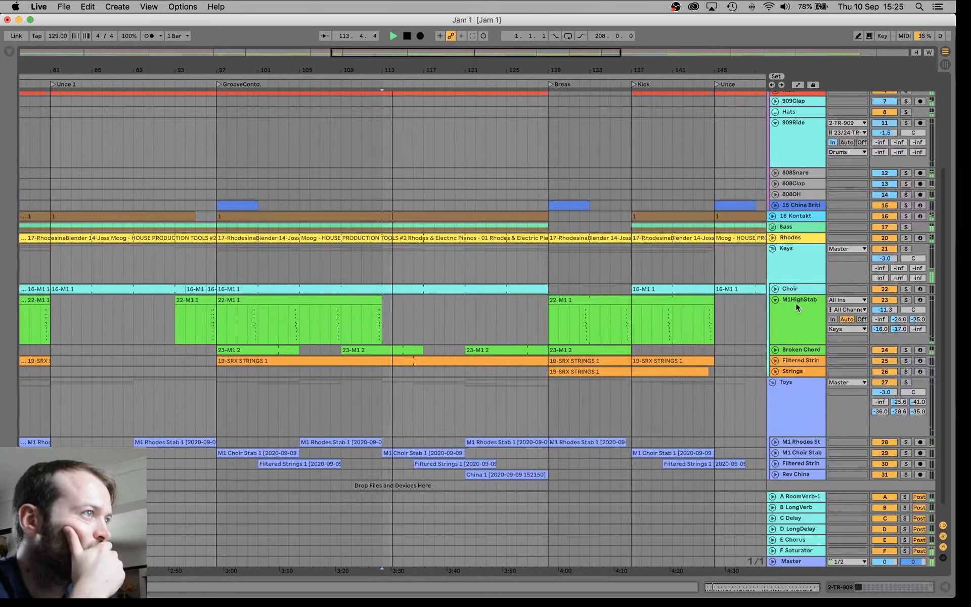
pyautogui.click(776, 303)
pyautogui.scroll(5, 778, 303)
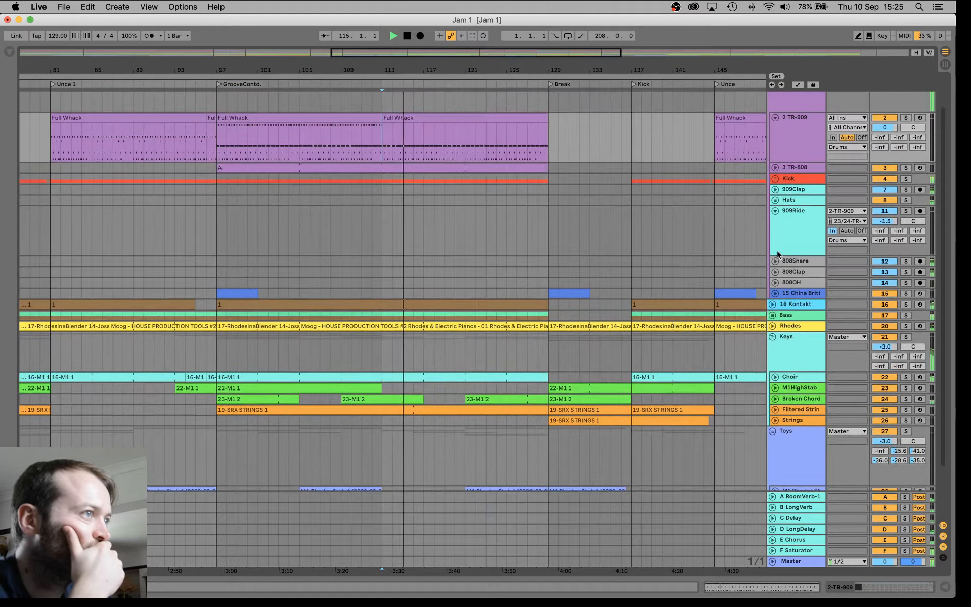
# Unfold the Broken Chord and Filtered Strings tracks to inspect their notes around GrooveContd., and fold both again.
pyautogui.click(773, 399)
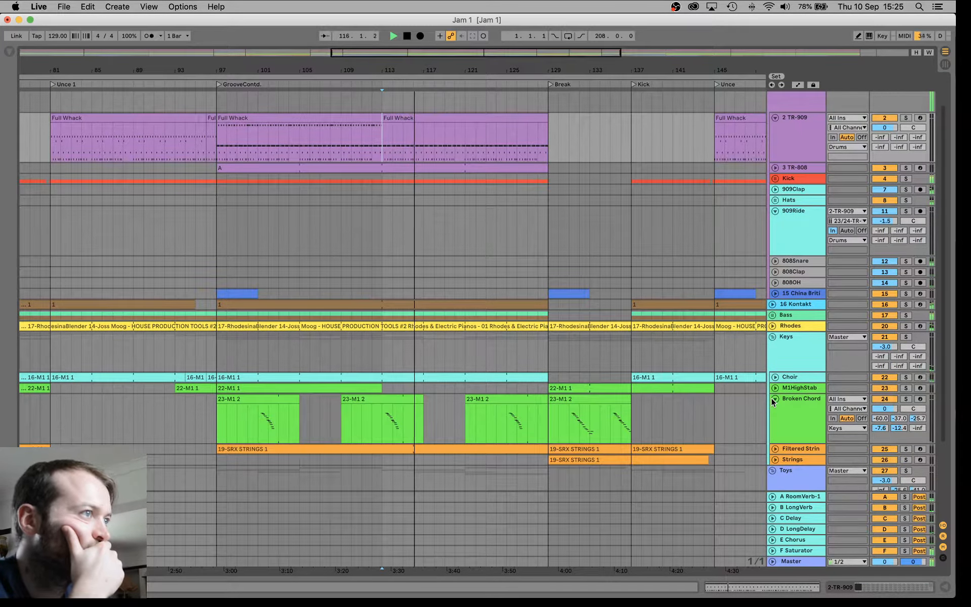
pyautogui.scroll(-3, 768, 404)
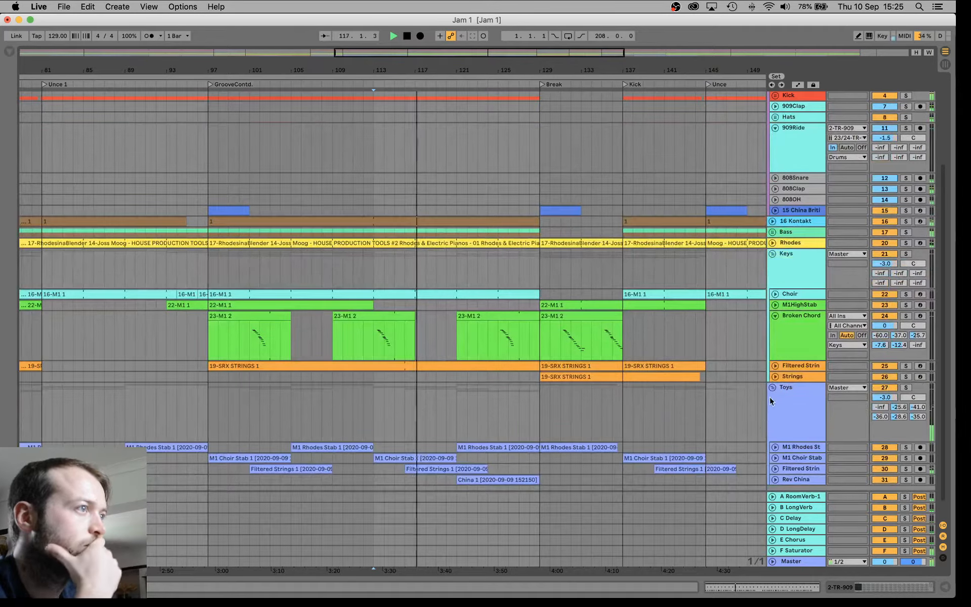
pyautogui.click(775, 365)
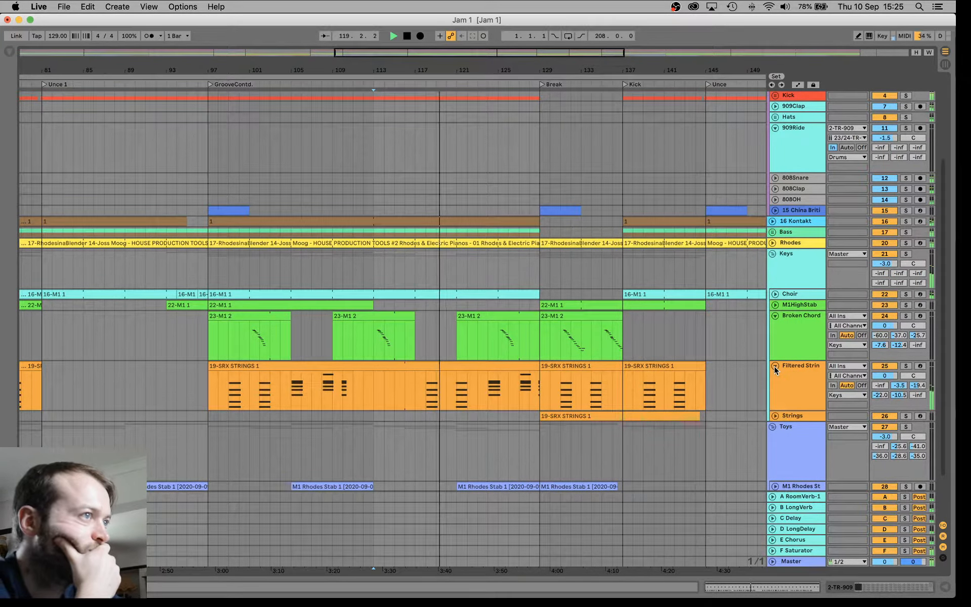
pyautogui.click(775, 365)
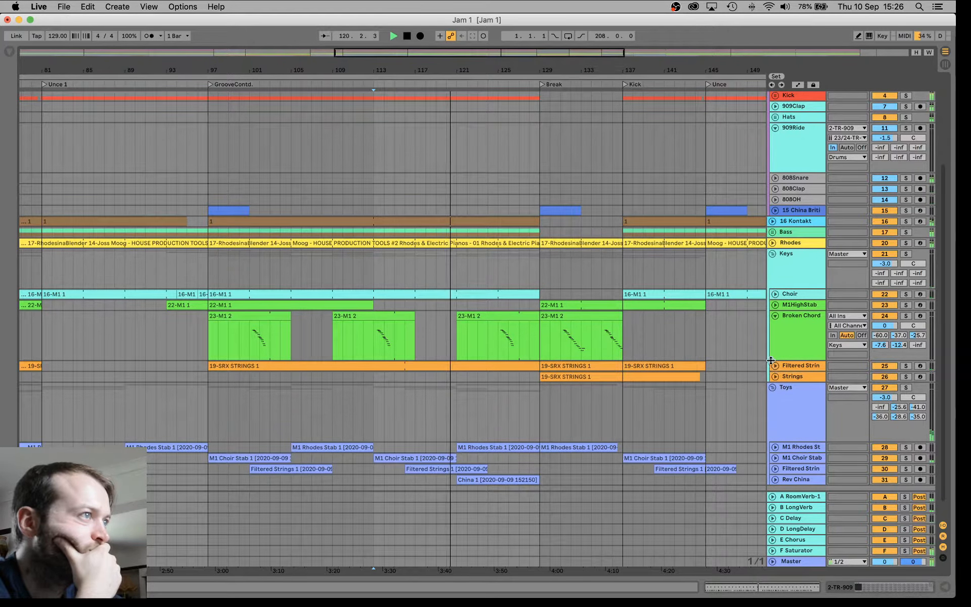
pyautogui.click(775, 316)
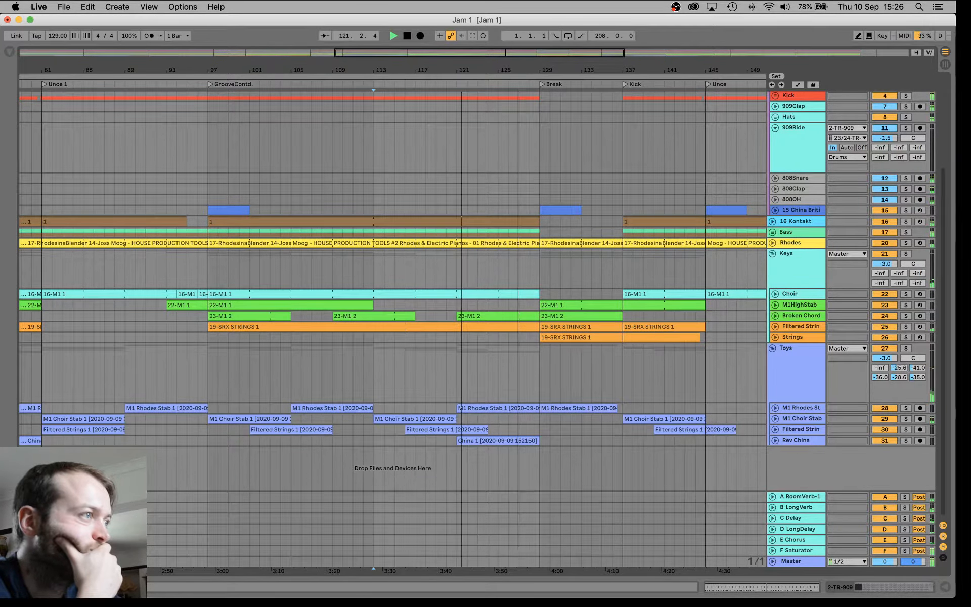
# Show the whole arrangement and fold the 909Ride and TR-909 tracks plus the Toys, Keys and Drums groups.
pyautogui.press('w')
pyautogui.scroll(5, 778, 310)
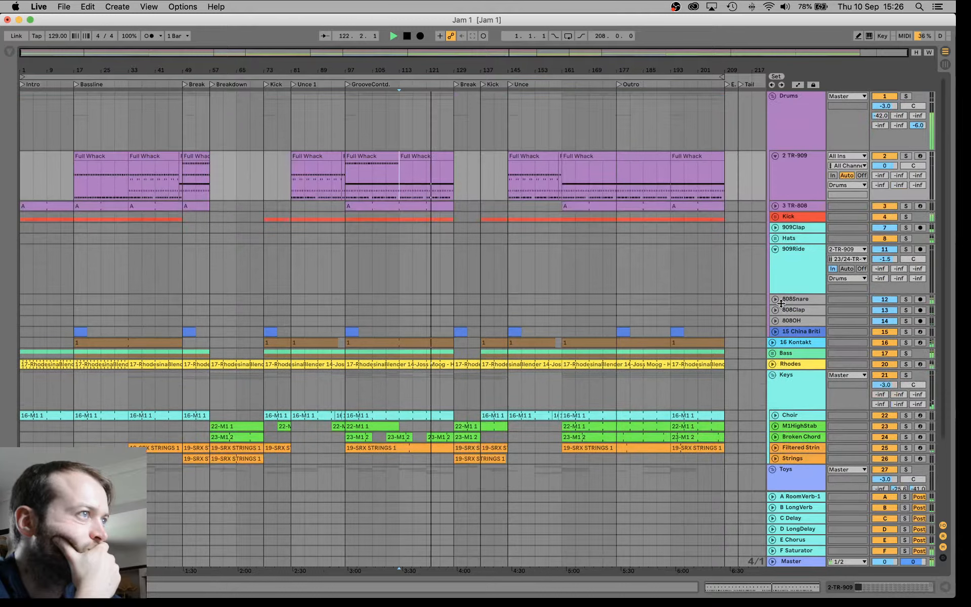
pyautogui.click(773, 247)
pyautogui.click(774, 155)
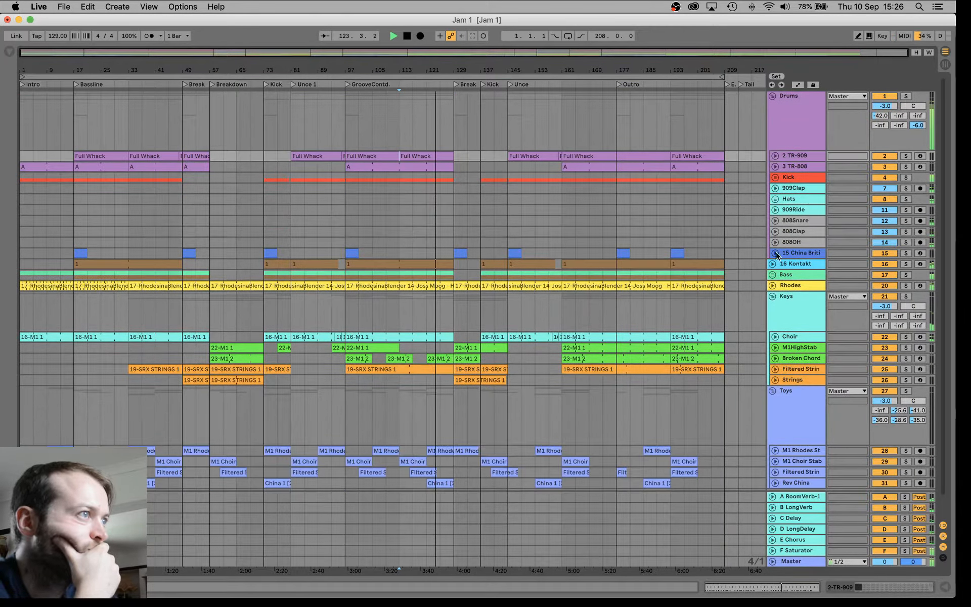
pyautogui.click(773, 399)
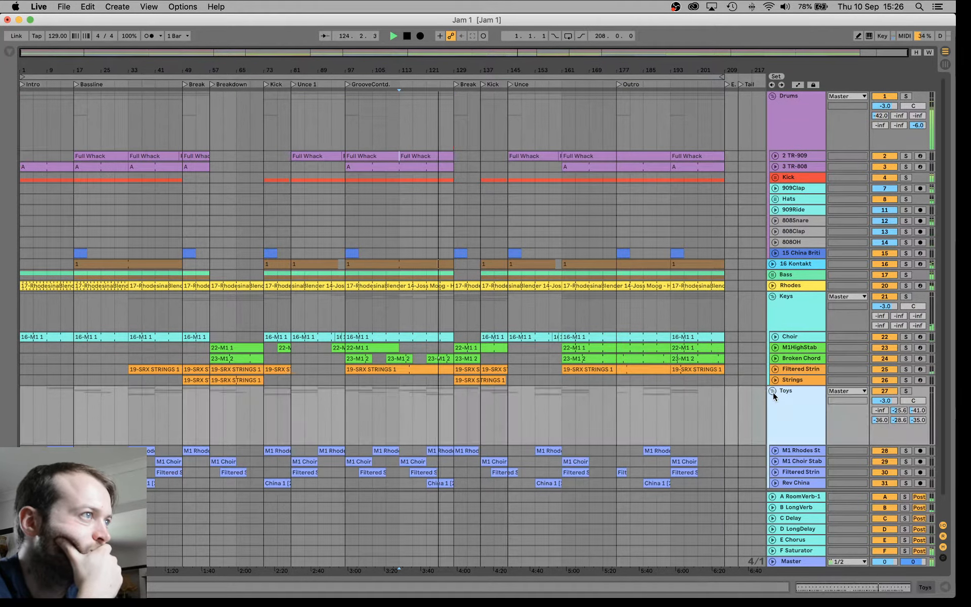
pyautogui.click(772, 295)
pyautogui.click(773, 308)
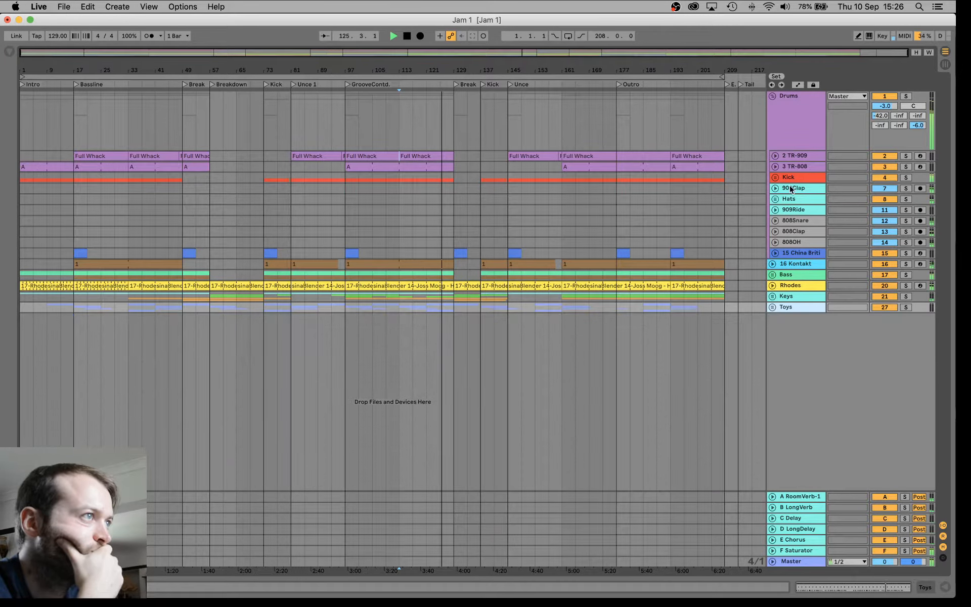
pyautogui.click(772, 96)
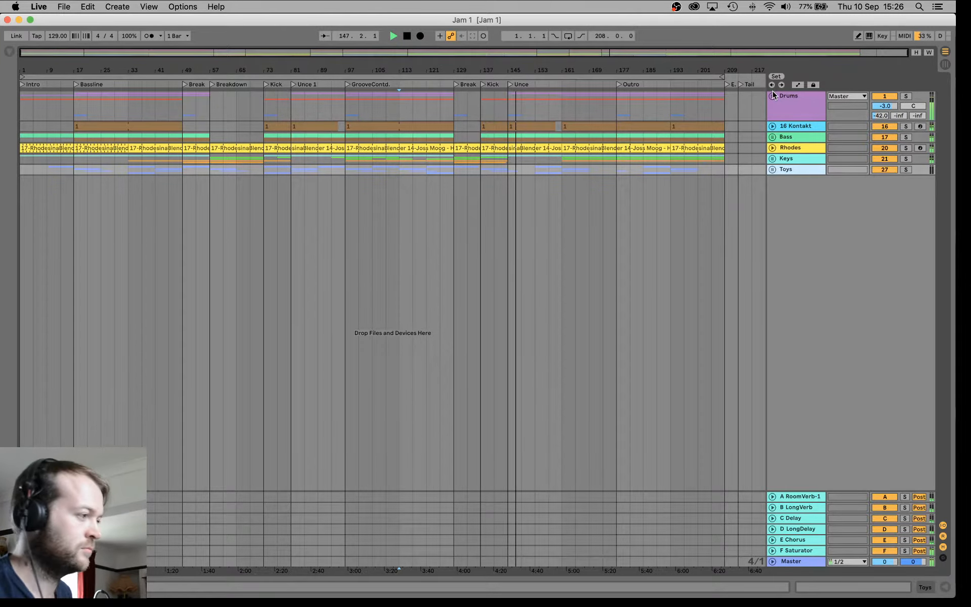
# Switch to OBS to check the stream and recording, and return to Live.
pyautogui.press('super+Tab')
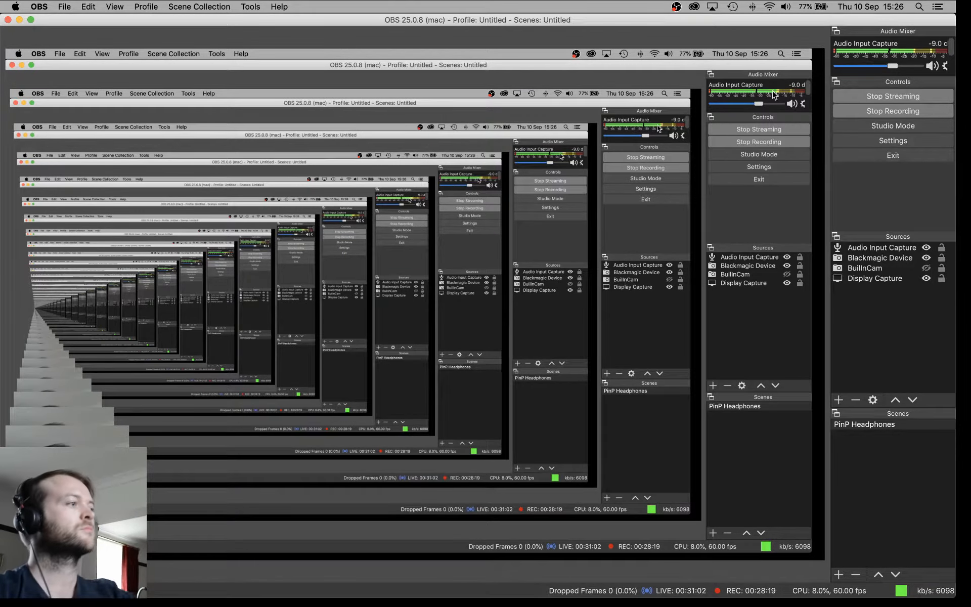
pyautogui.press('super+Tab')
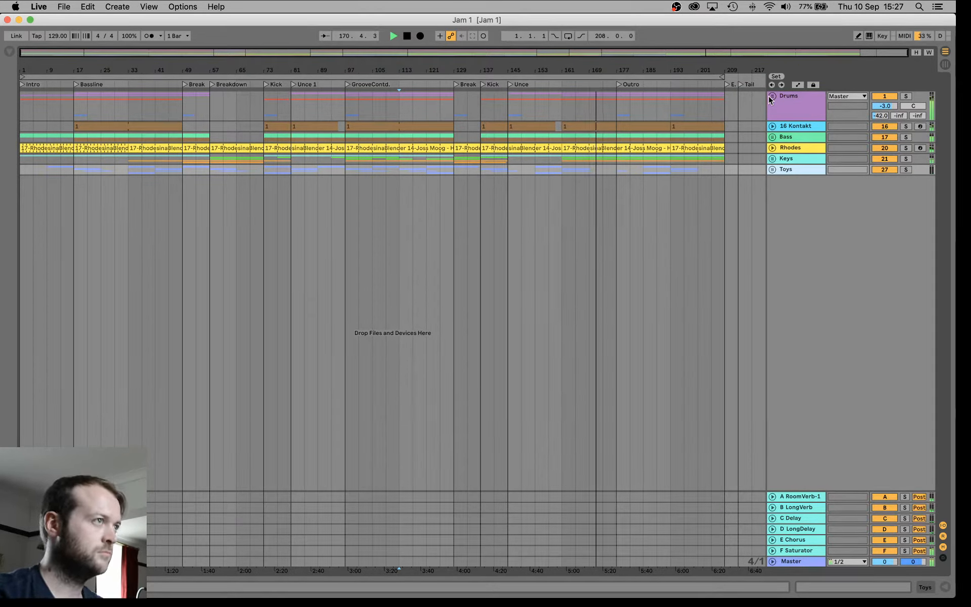
# Show the browser, look through the Audio Effects and Instruments categories, and hide the browser.
pyautogui.click(10, 53)
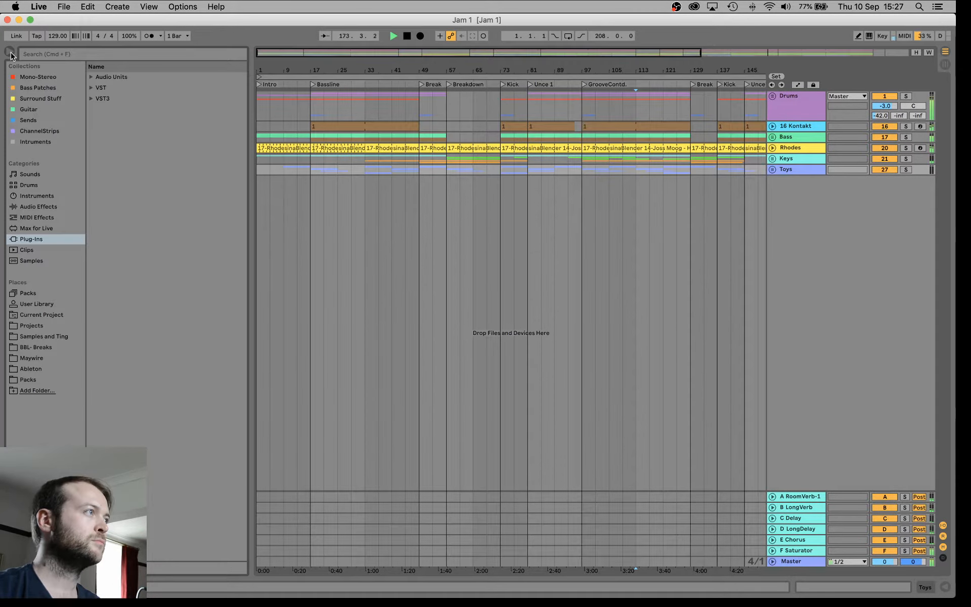
pyautogui.click(40, 208)
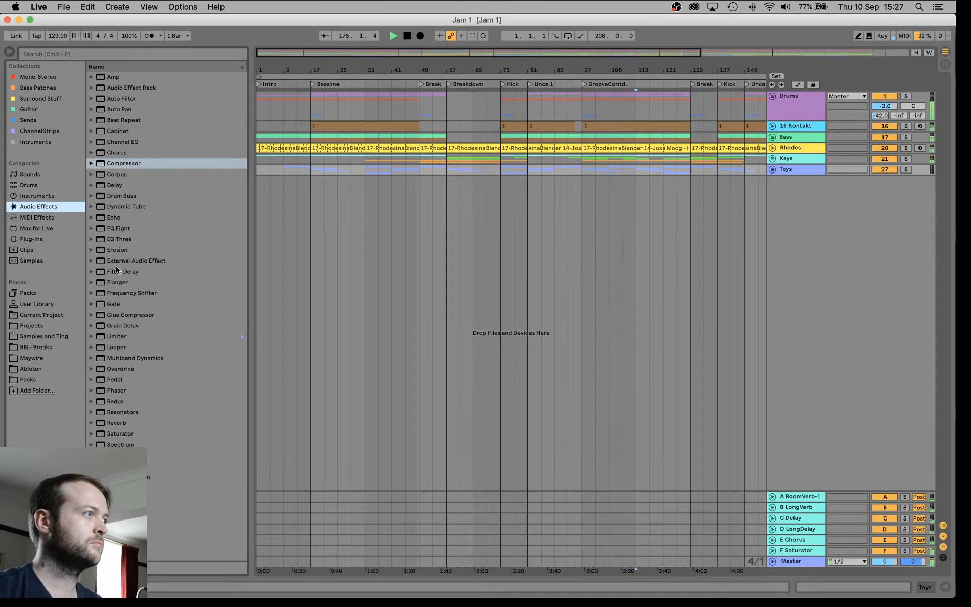
pyautogui.click(33, 196)
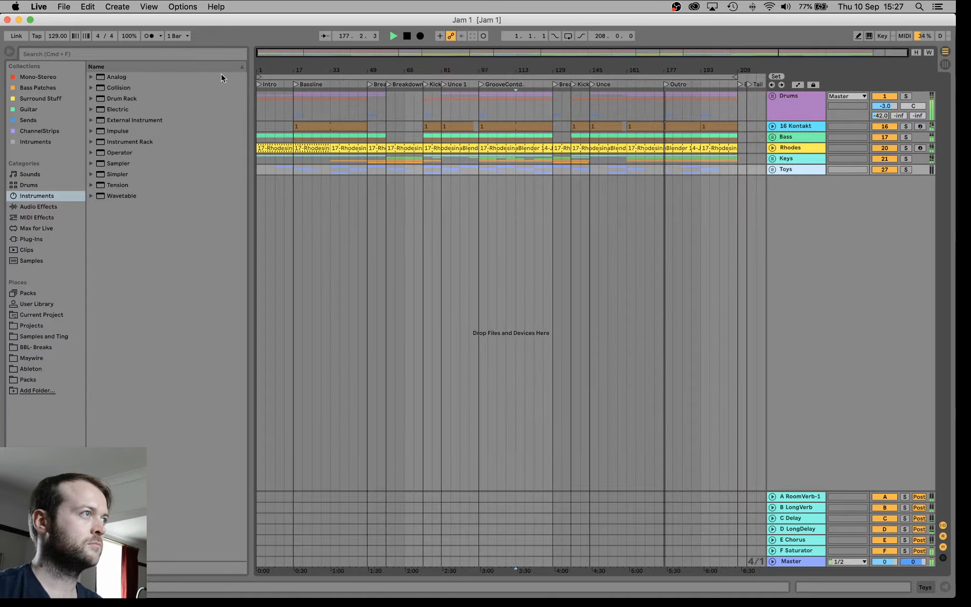
pyautogui.click(10, 53)
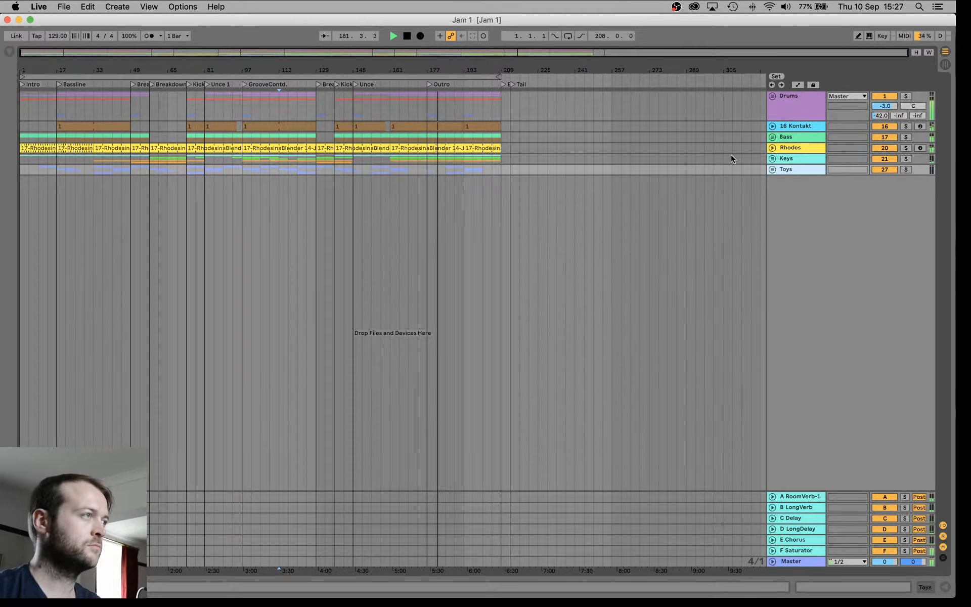
# Unfold the Keys group and its M1HighStab track, select that track, and save the set.
pyautogui.click(772, 158)
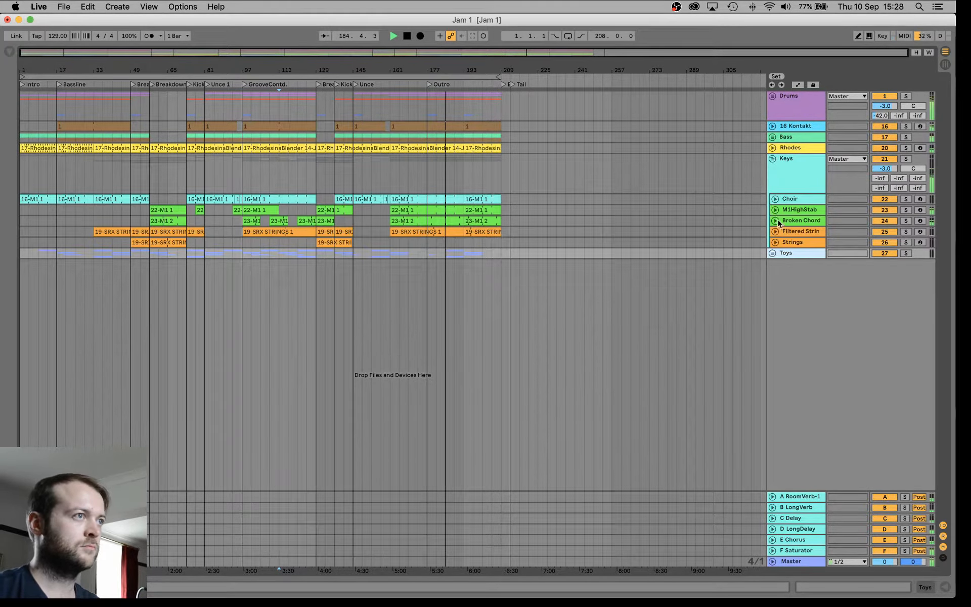
pyautogui.click(774, 210)
pyautogui.click(792, 217)
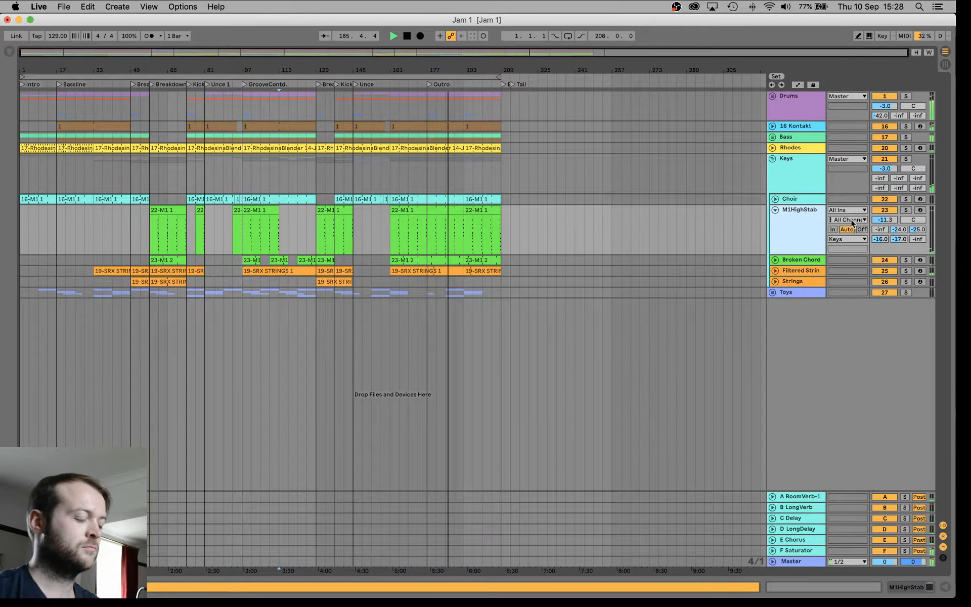
pyautogui.press('super+s')
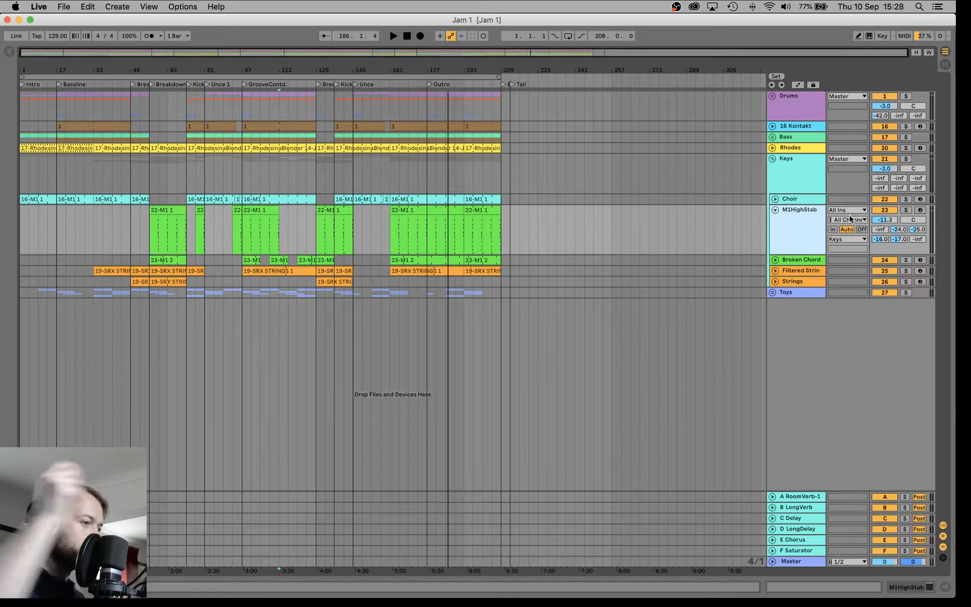
# Switch to REAPER, arm the microphone track for recording, and return to Live.
pyautogui.press('super+Tab')
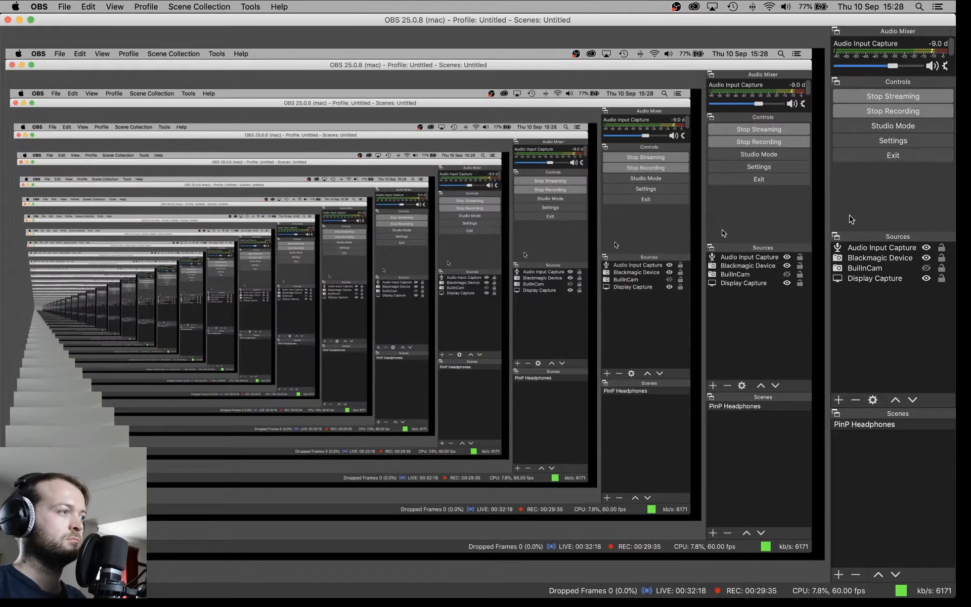
pyautogui.press('super+Tab')
pyautogui.press('super+Tab')
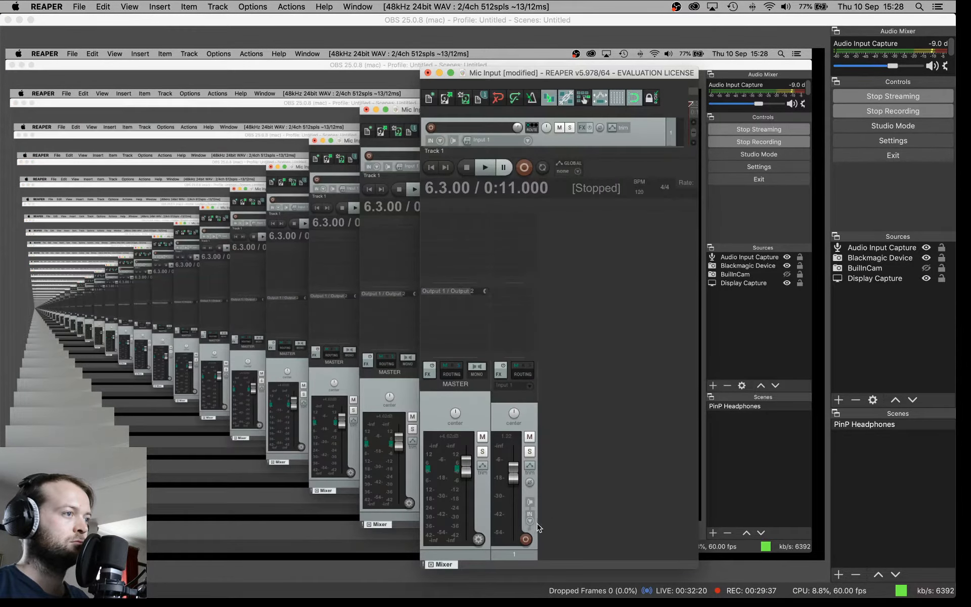
pyautogui.click(527, 539)
pyautogui.press('super+Tab')
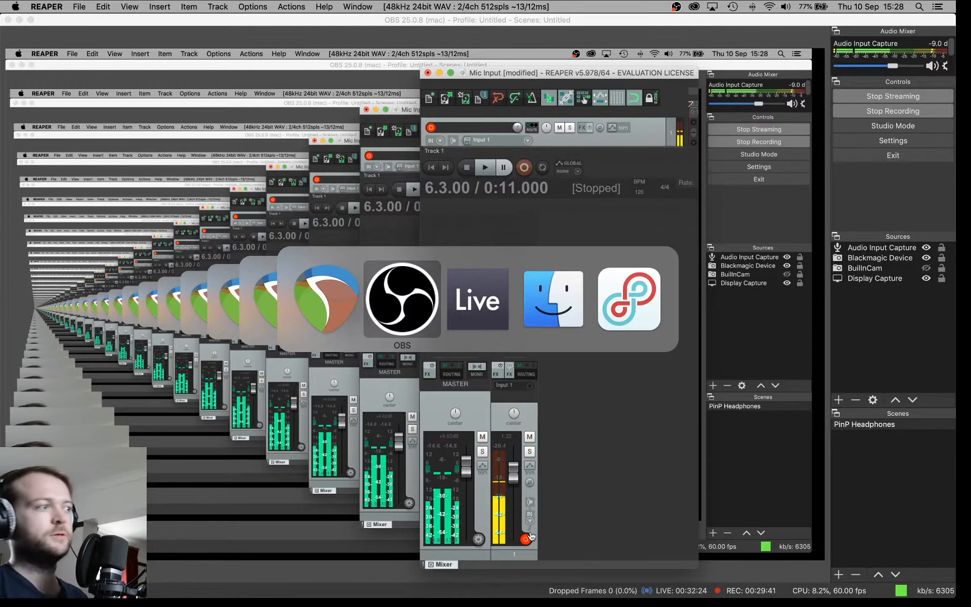
pyautogui.press('super+Tab')
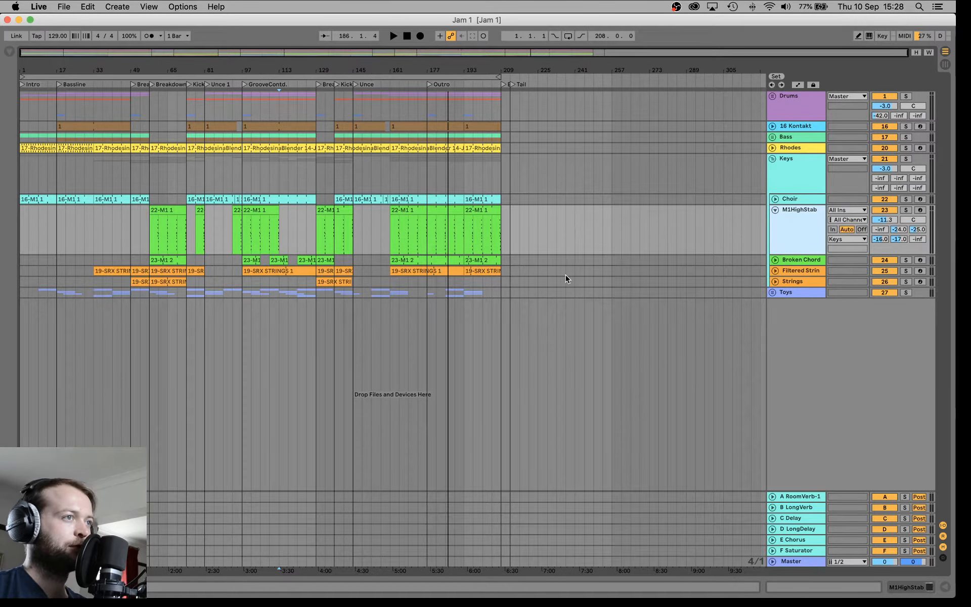
# Fold M1HighStab and the Keys group, and unfold the Rhodes track with its automation lanes and devices shown.
pyautogui.click(775, 210)
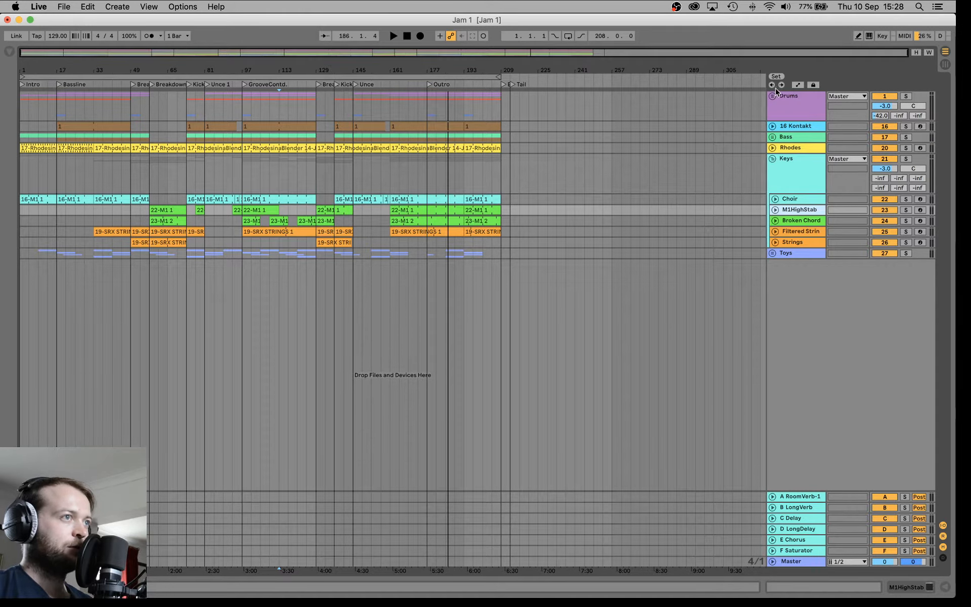
pyautogui.click(773, 159)
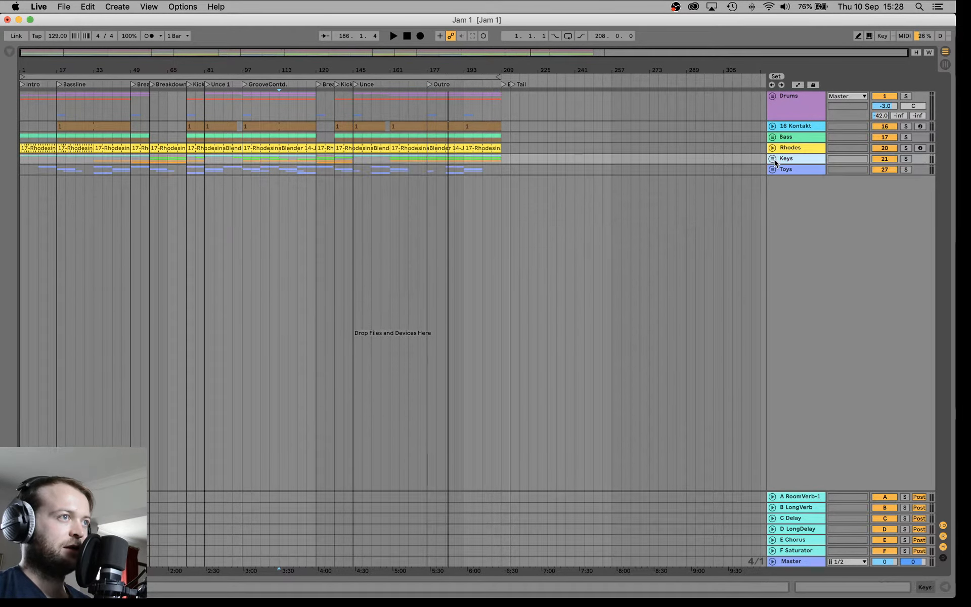
pyautogui.click(772, 148)
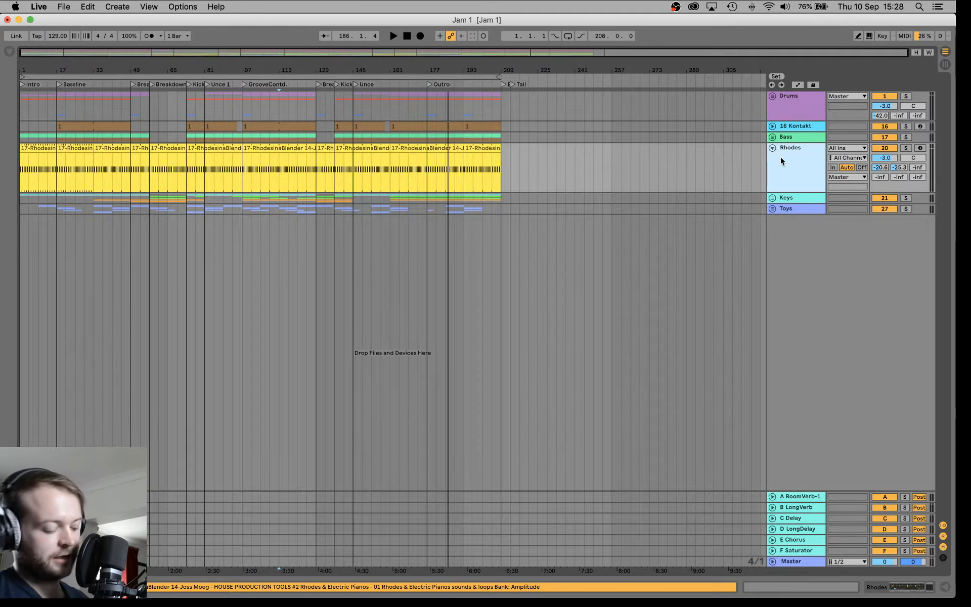
pyautogui.press('a')
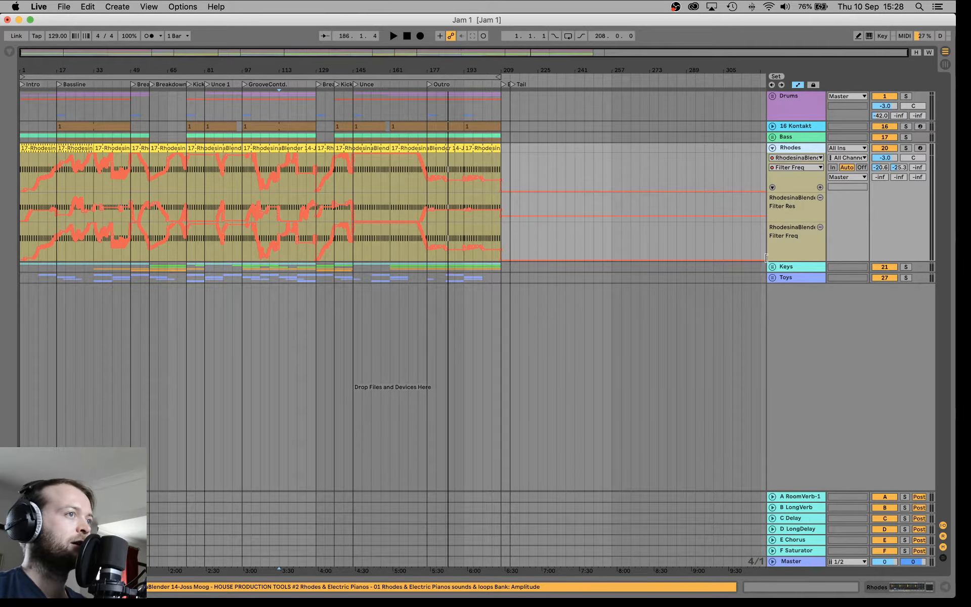
pyautogui.doubleClick(796, 151)
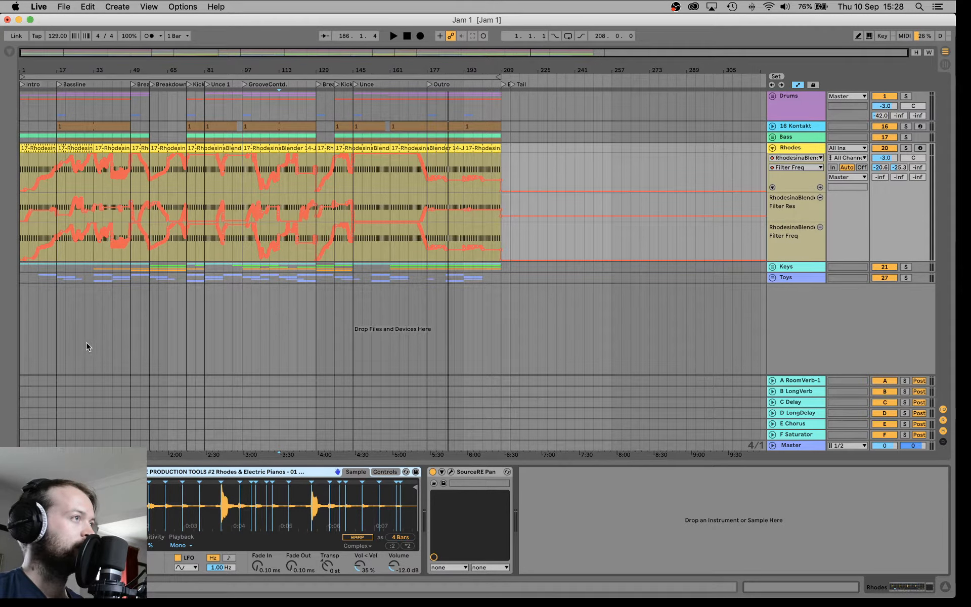
# Move the playback start to the GrooveContd. locator and make the Rhodes Filter Res automation lane taller.
pyautogui.click(208, 84)
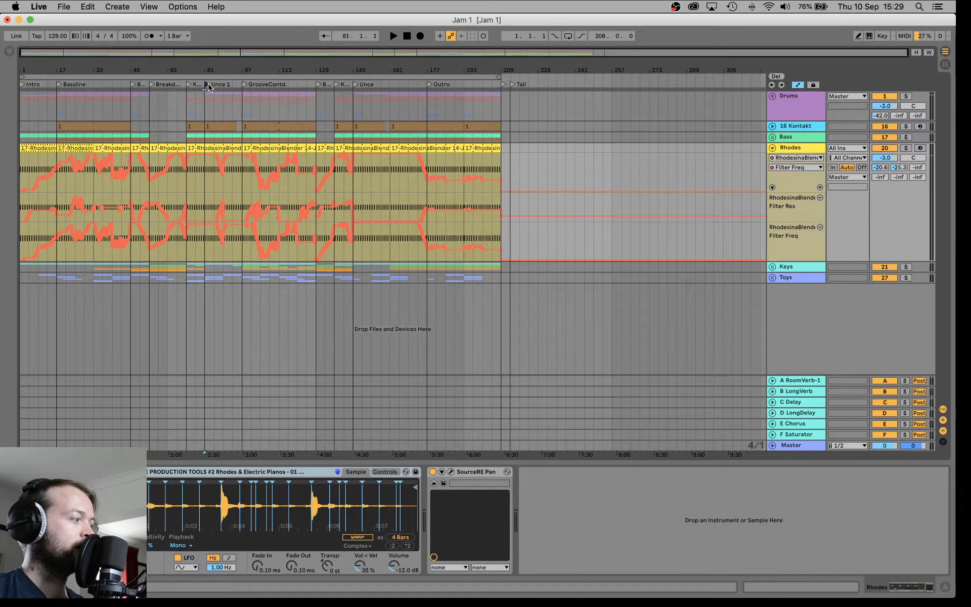
pyautogui.click(245, 84)
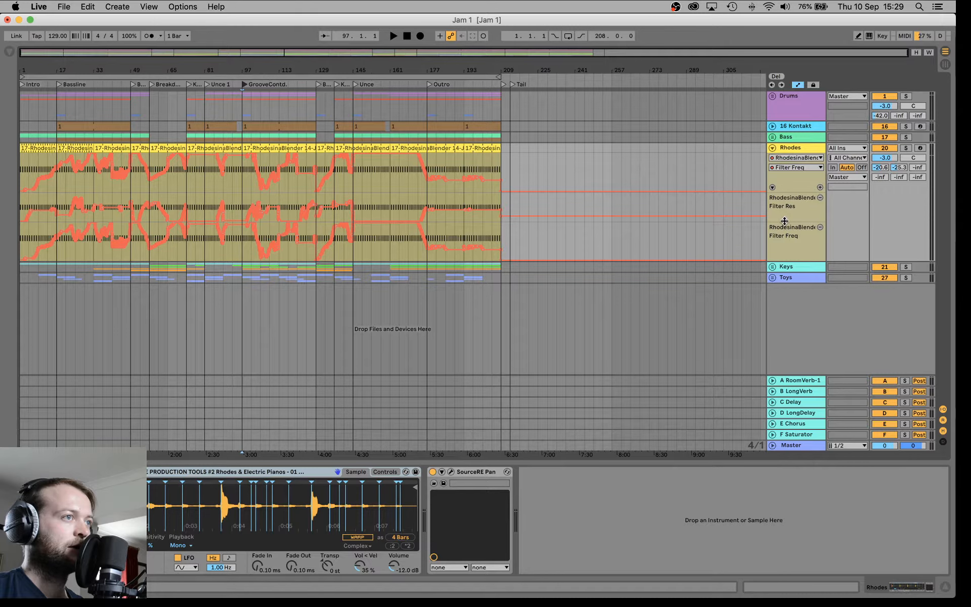
pyautogui.moveTo(784, 221); pyautogui.dragTo(780, 238)
pyautogui.moveTo(238, 71); pyautogui.dragTo(238, 60)
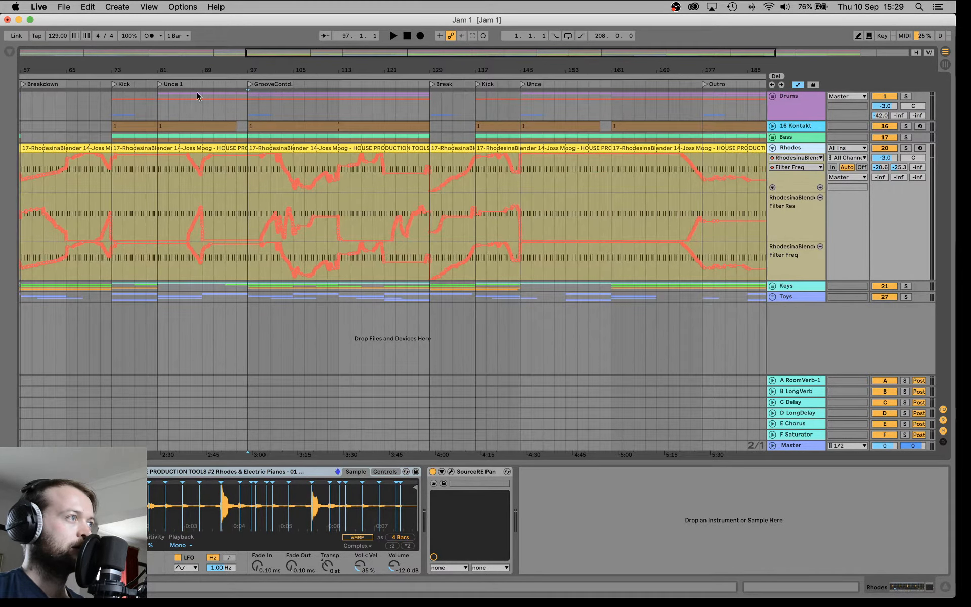
# Solo the Rhodes track, listen to its filter automation midway through Unce 1 and early in GrooveContd., and end the solo.
pyautogui.click(197, 84)
pyautogui.click(906, 148)
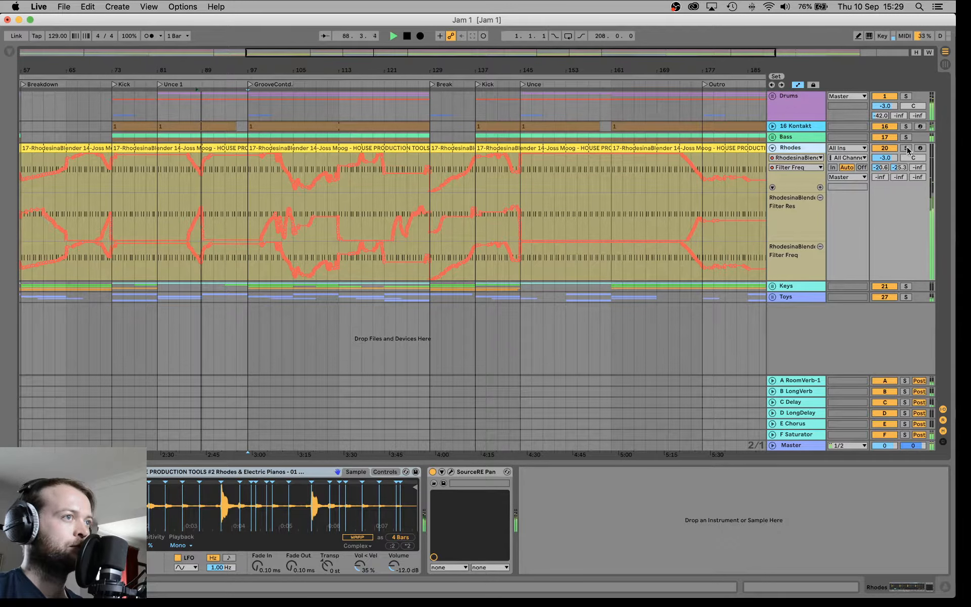
pyautogui.hscroll(-10, 76, 177)
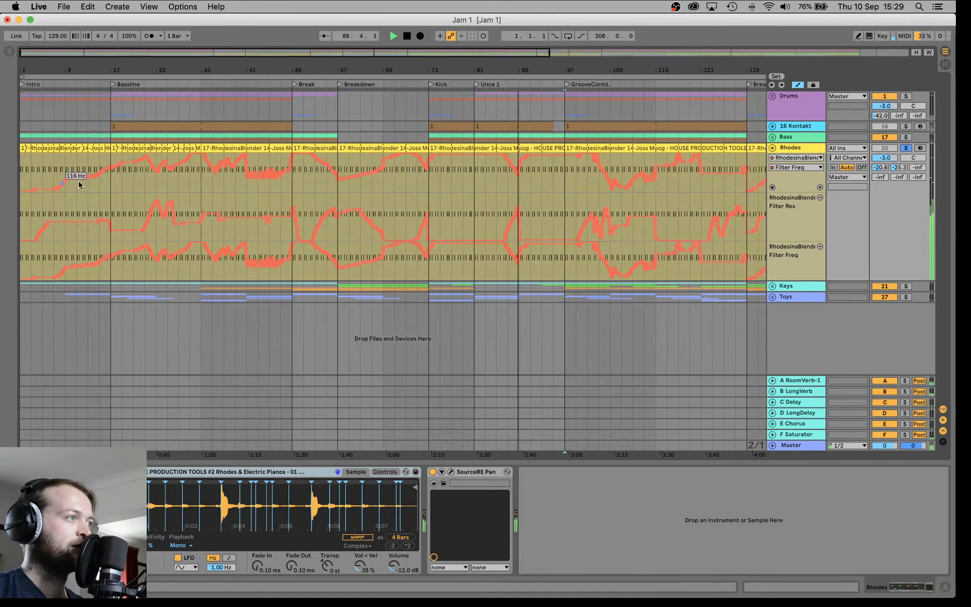
pyautogui.click(599, 84)
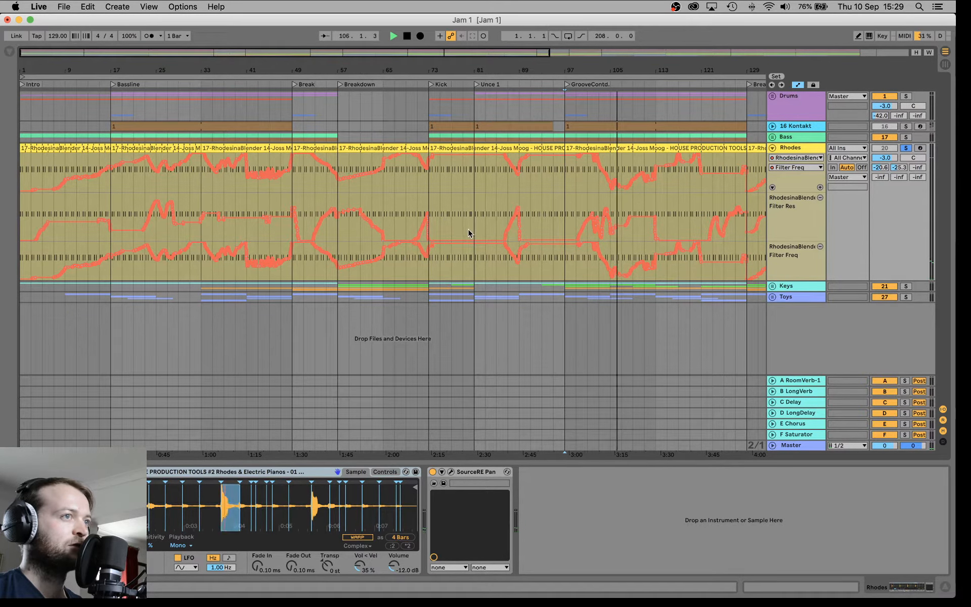
pyautogui.hscroll(10, 469, 228)
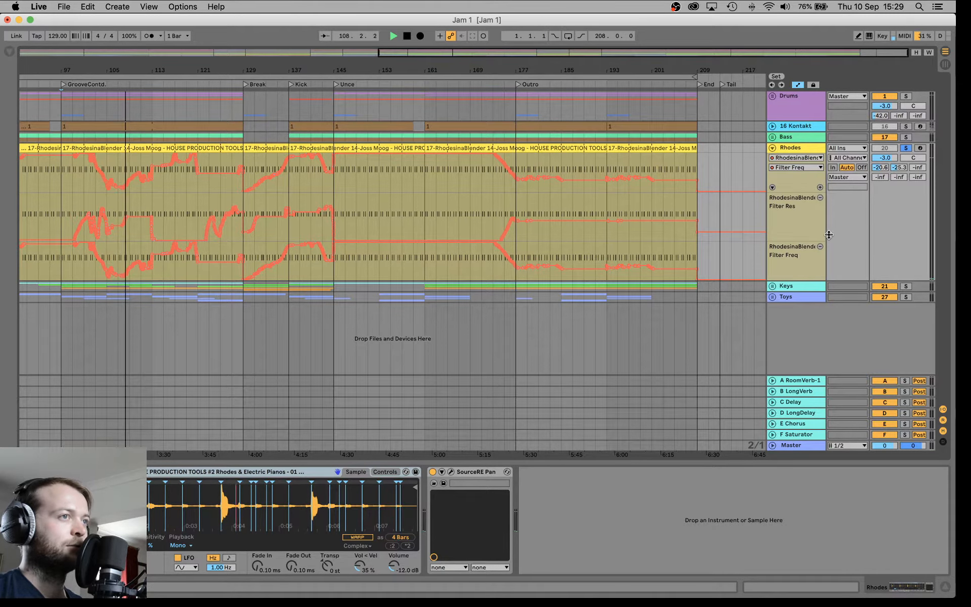
pyautogui.click(906, 148)
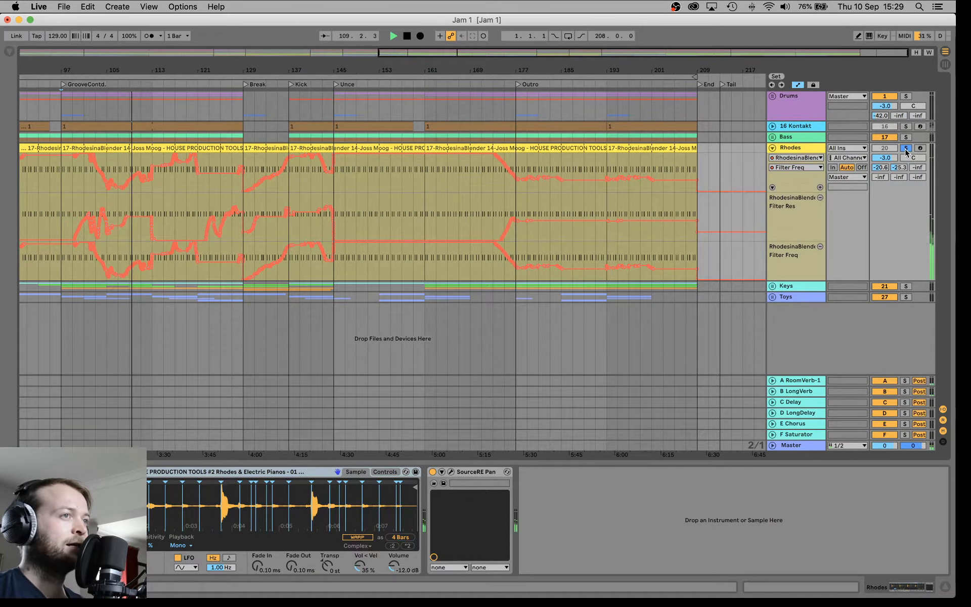
# Turn off solo on the Rhodes track and fold its expanded lane in the arrangement.
pyautogui.click(906, 148)
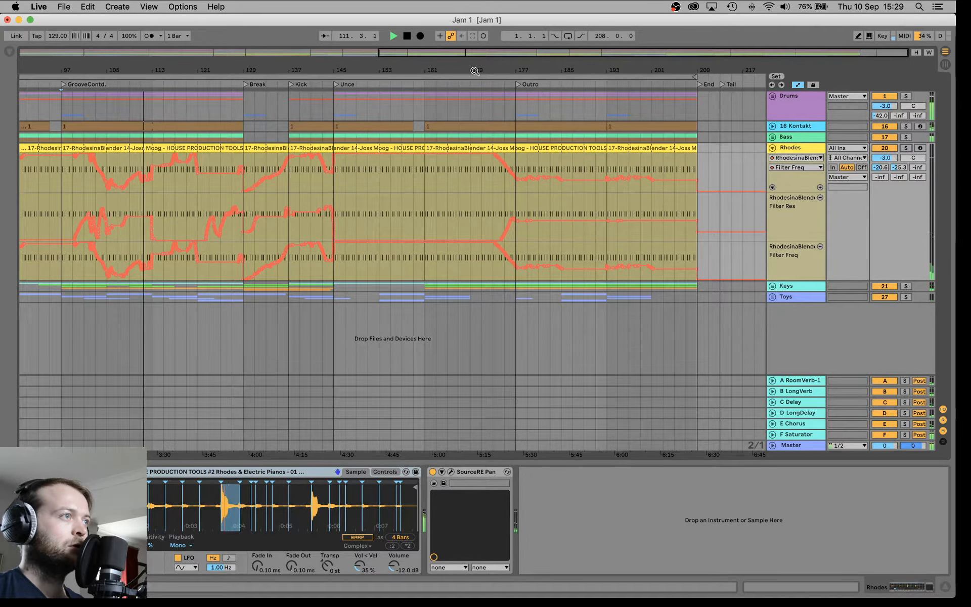
pyautogui.moveTo(473, 68); pyautogui.dragTo(476, 51)
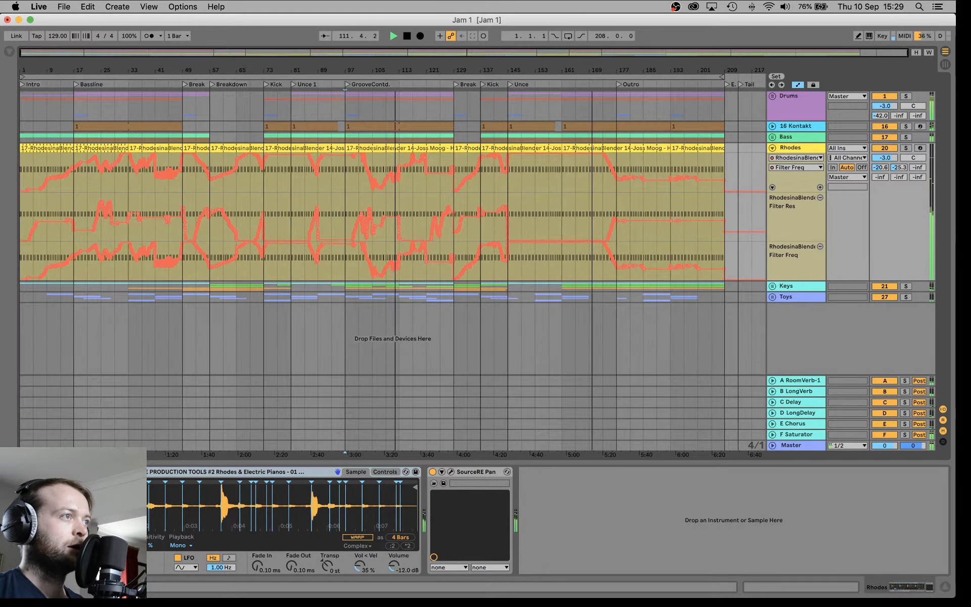
pyautogui.click(772, 148)
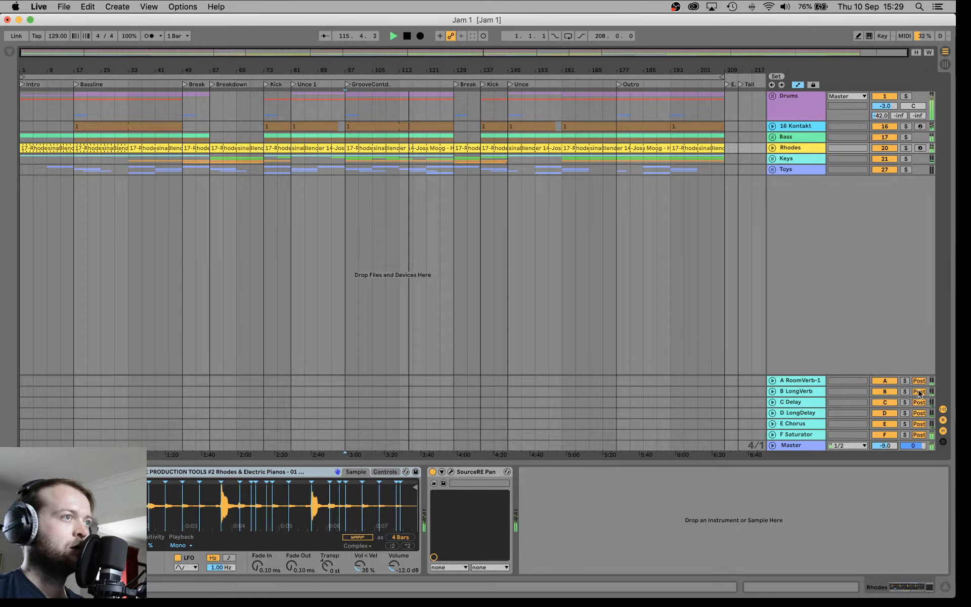
# Examine the tracks inside the Toys and Bass groups, the arrangement's sections and the 16 Kontakt track's effect chain.
pyautogui.click(772, 170)
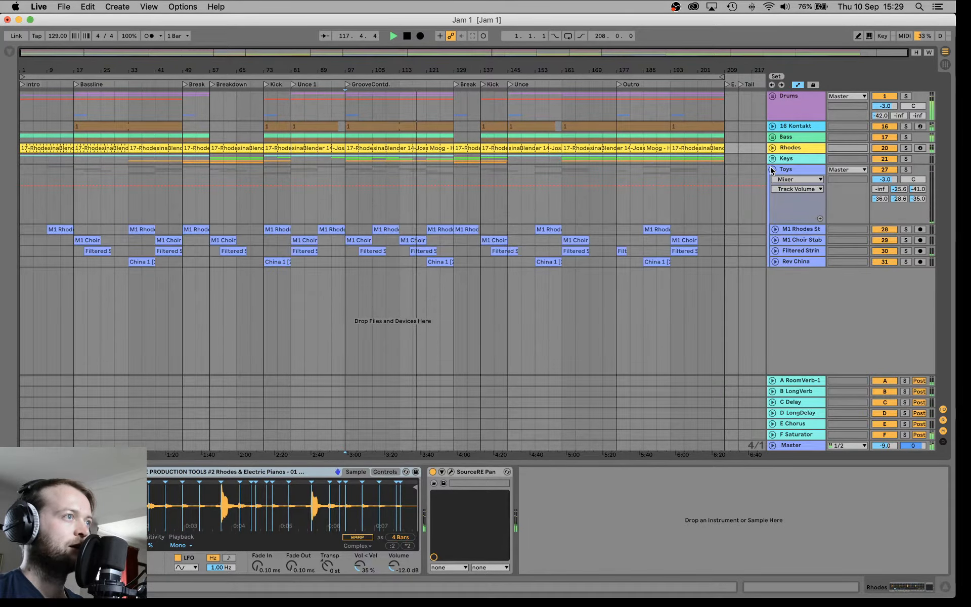
pyautogui.click(772, 169)
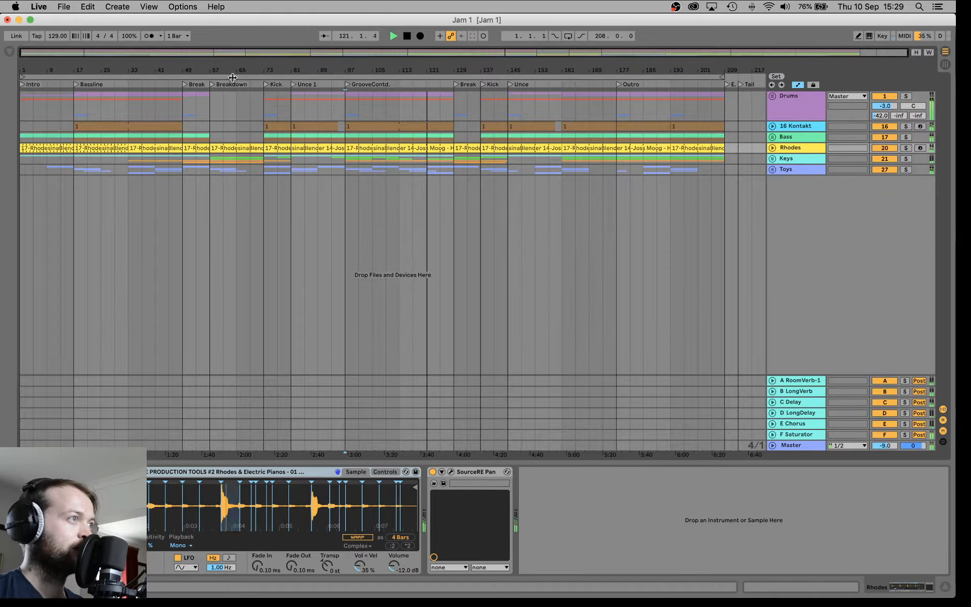
pyautogui.moveTo(259, 69); pyautogui.dragTo(267, 101)
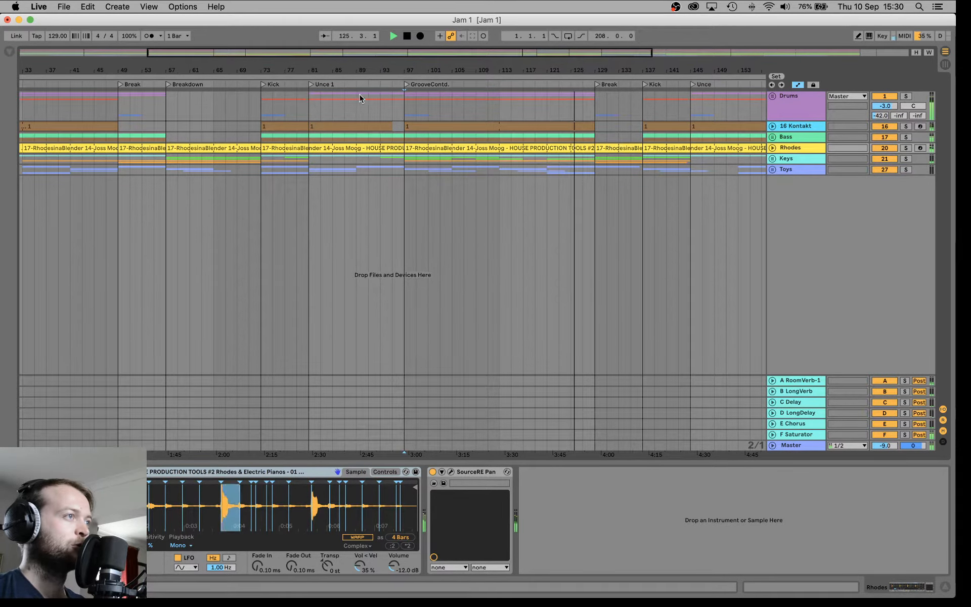
pyautogui.press('w')
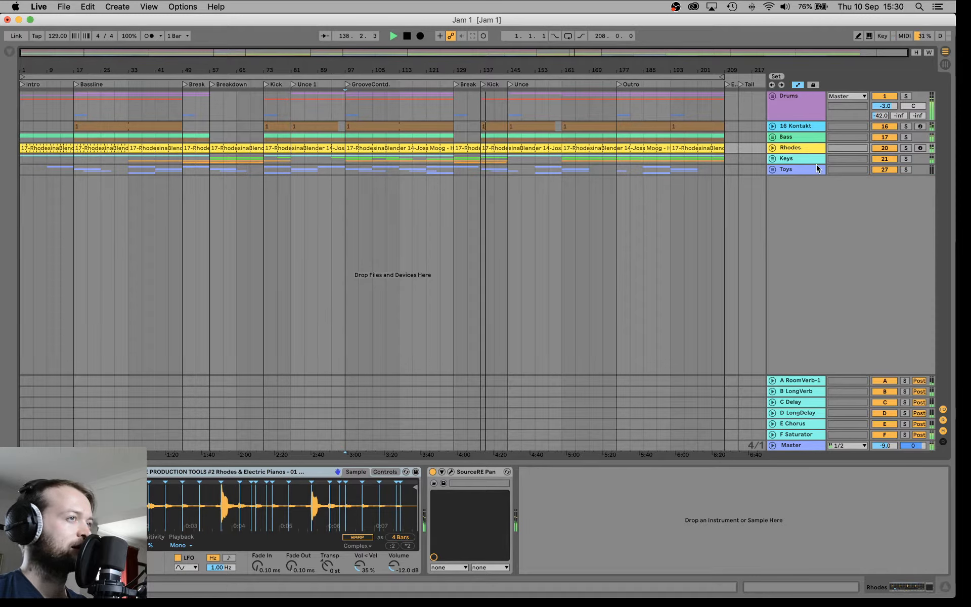
pyautogui.click(773, 137)
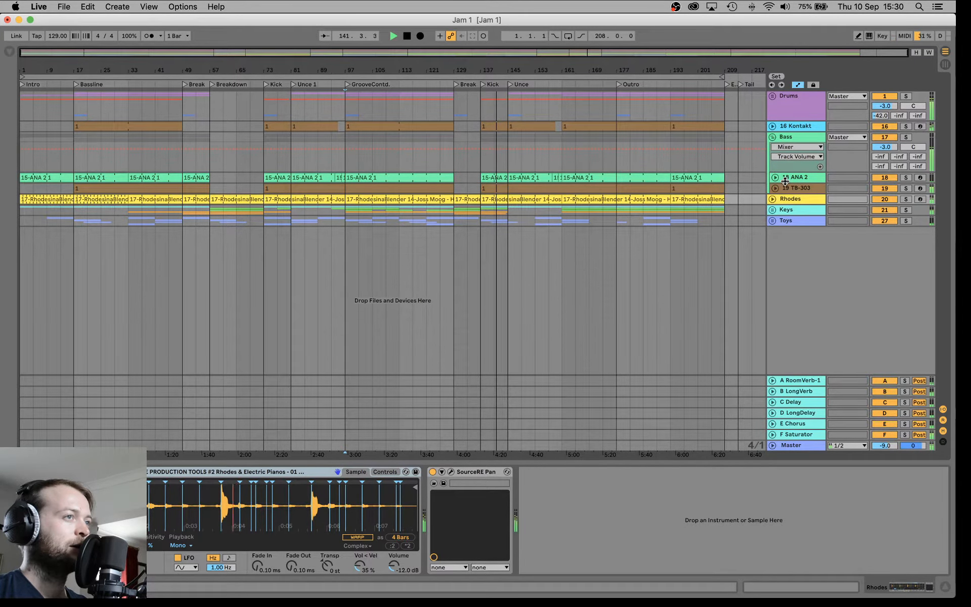
pyautogui.click(772, 137)
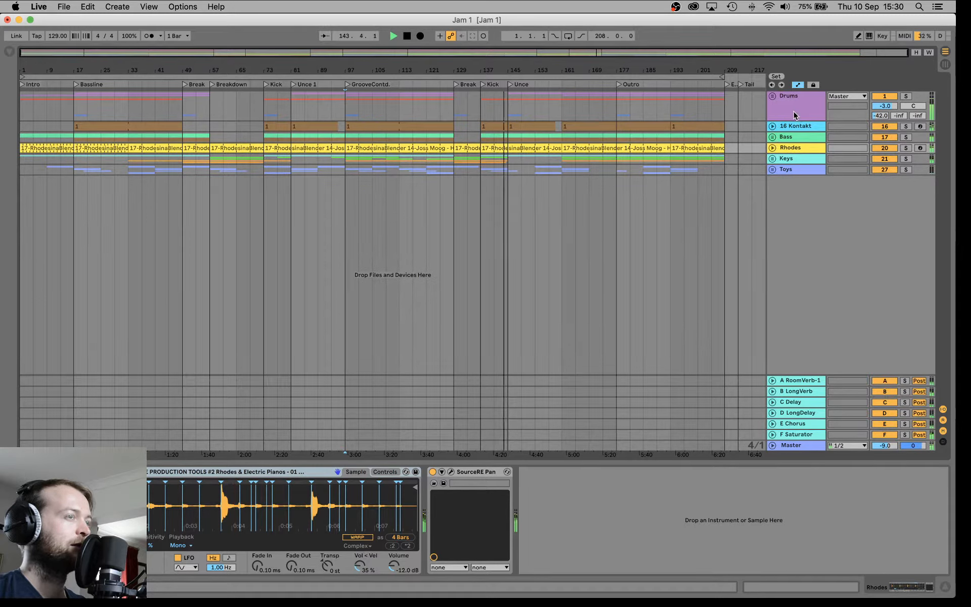
pyautogui.click(786, 126)
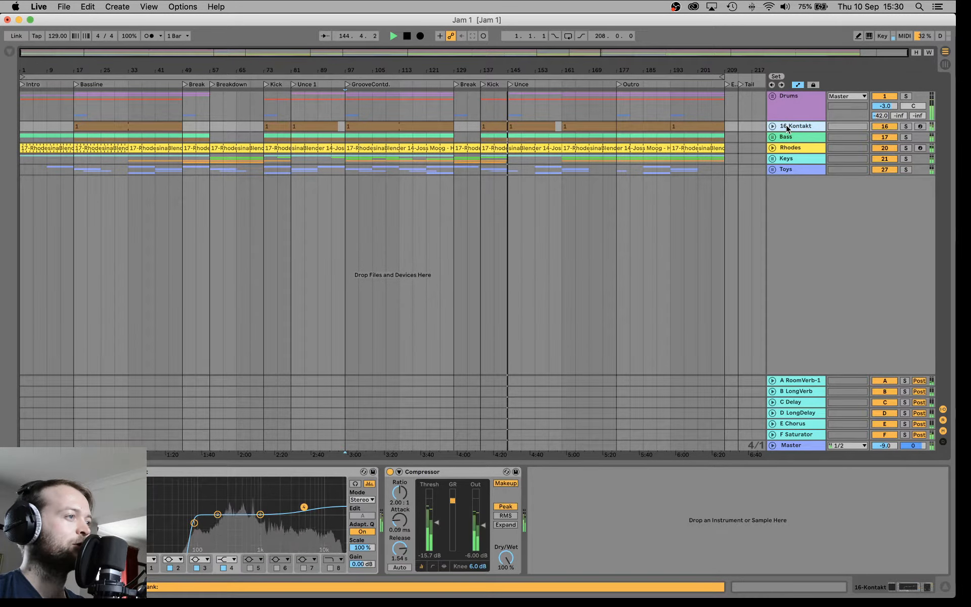
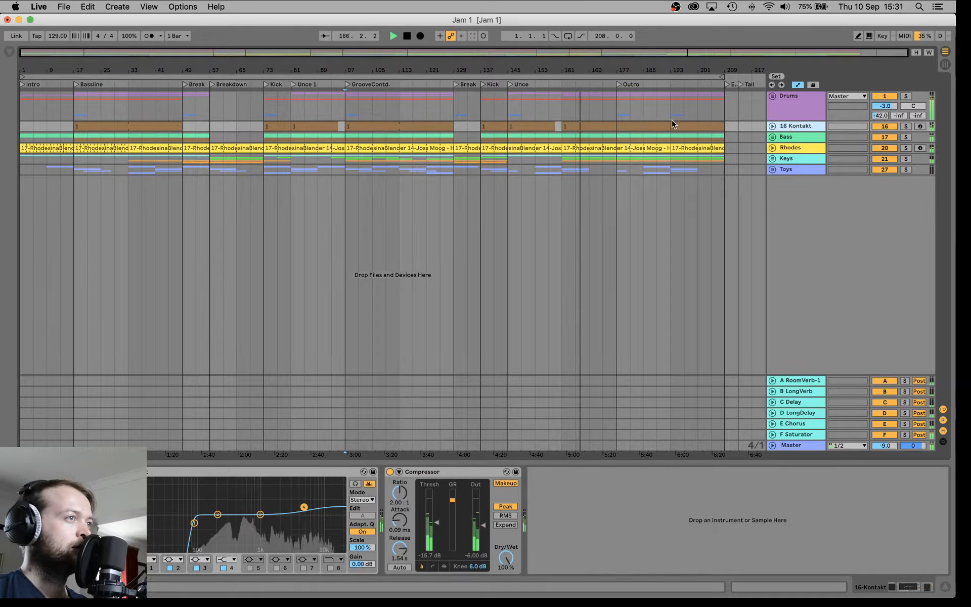
# Add an Operator instrument on a new track below the Toys group.
pyautogui.click(9, 52)
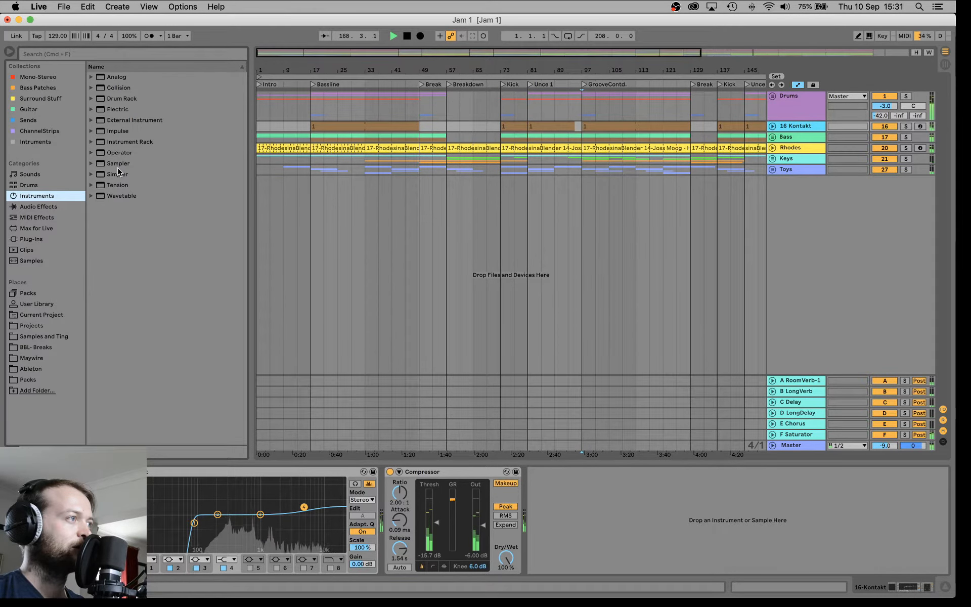
pyautogui.click(119, 152)
pyautogui.moveTo(858, 205); pyautogui.dragTo(589, 320)
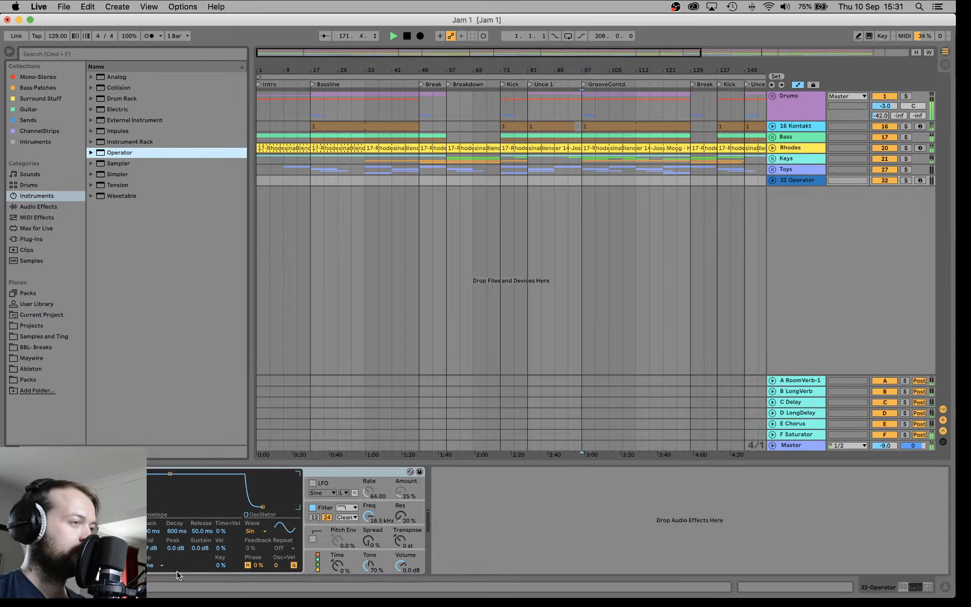
pyautogui.click(348, 508)
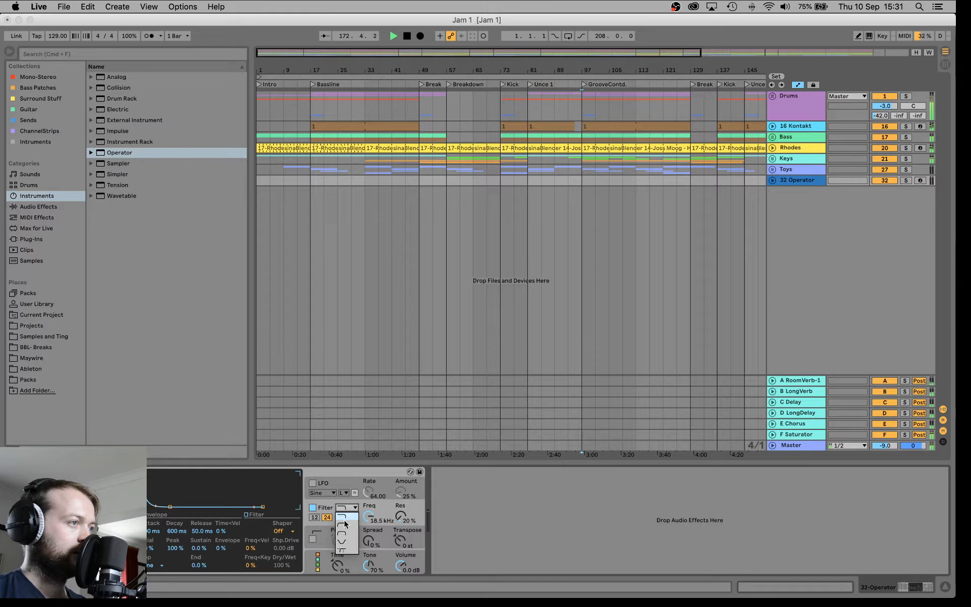
pyautogui.click(326, 468)
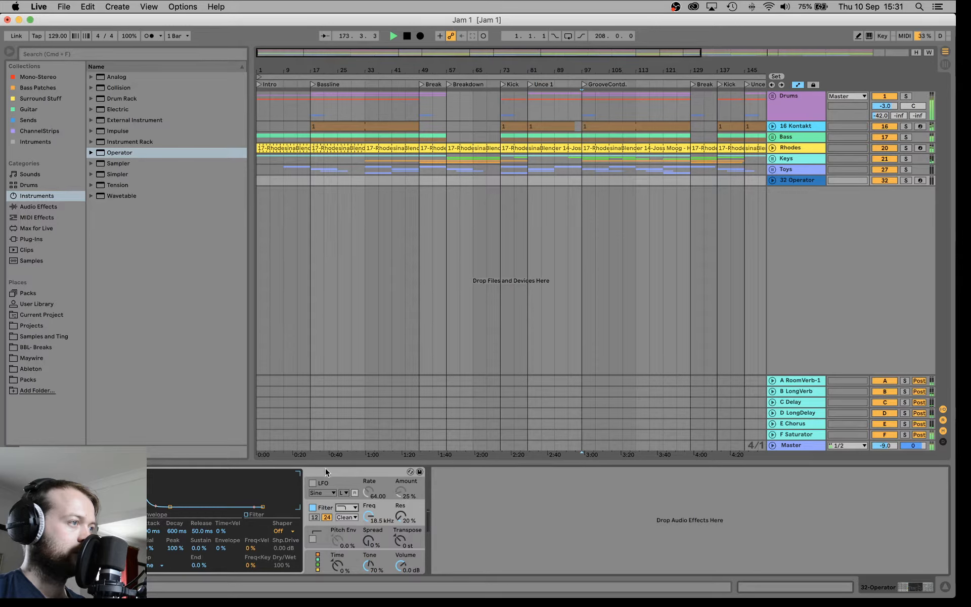
pyautogui.click(282, 531)
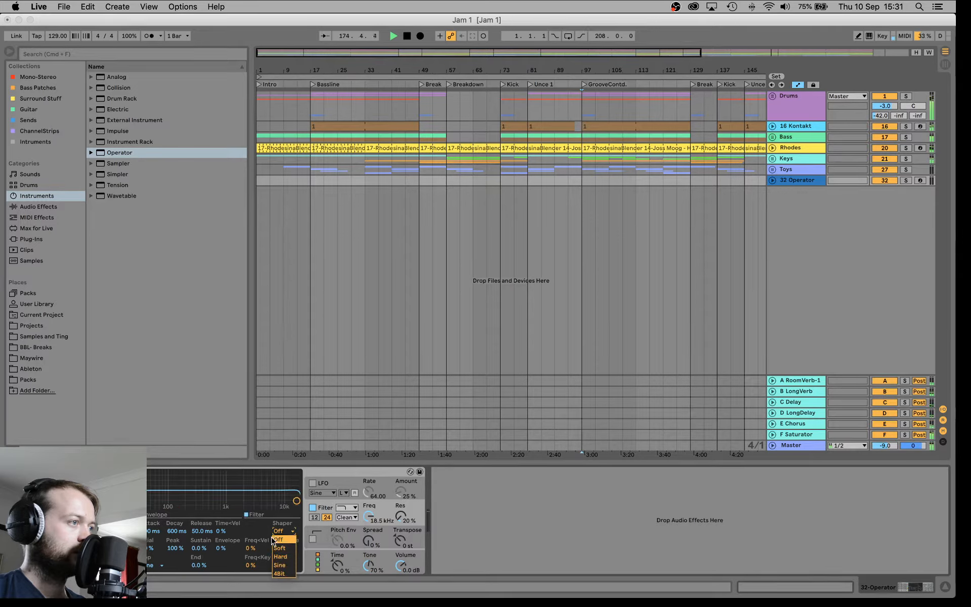
pyautogui.click(260, 533)
pyautogui.click(344, 479)
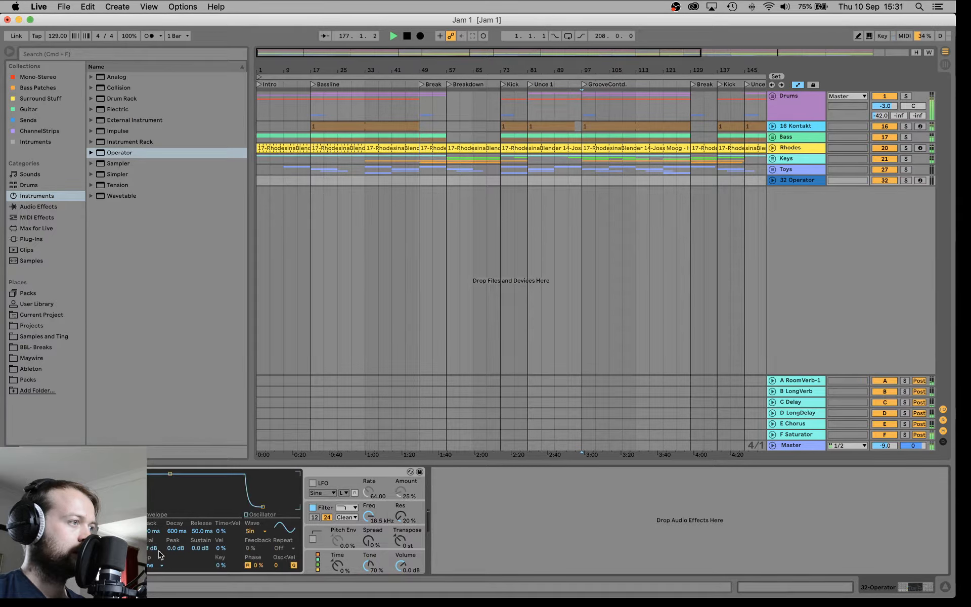
# Set Operator's oscillator A wave to white noise (NoW) and its volume to -12 dB, with the Operator track unfolded.
pyautogui.click(260, 531)
pyautogui.click(261, 514)
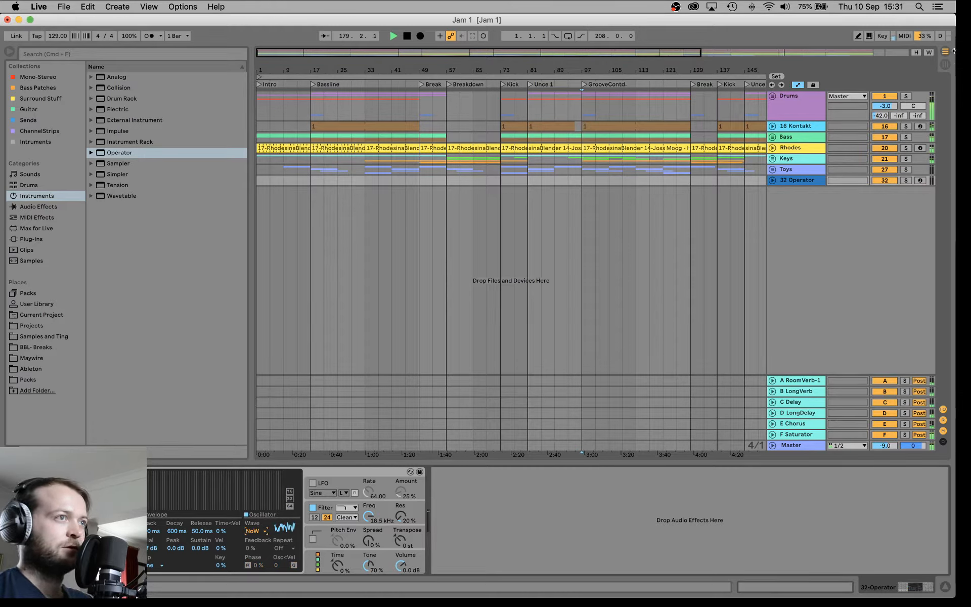
pyautogui.click(775, 179)
pyautogui.click(773, 180)
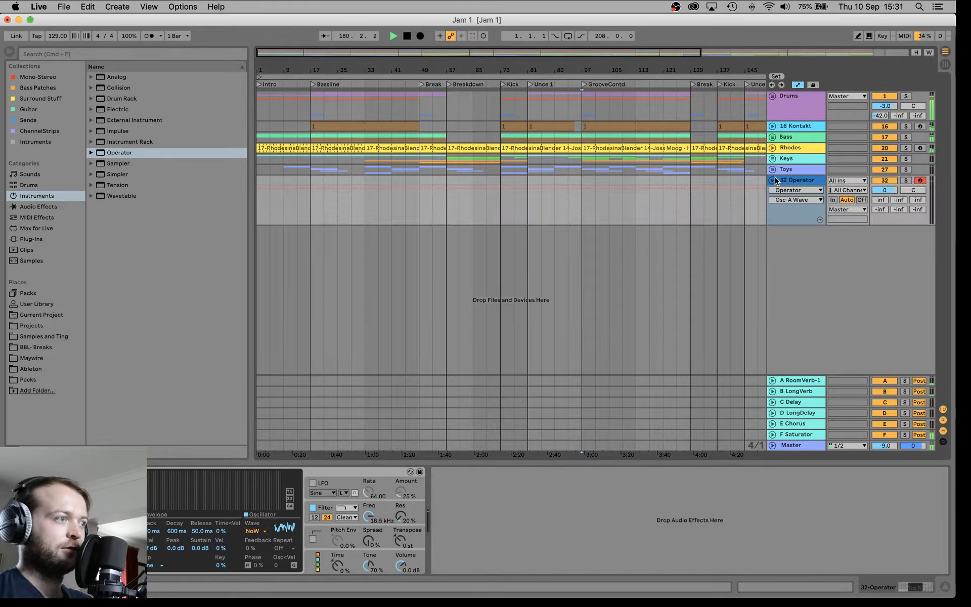
pyautogui.click(403, 569)
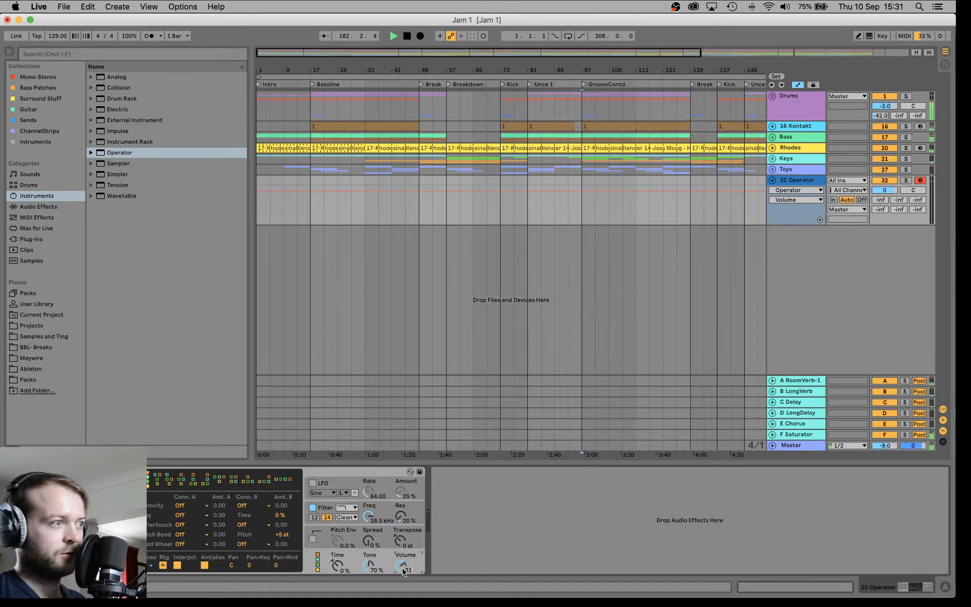
pyautogui.press('Return')
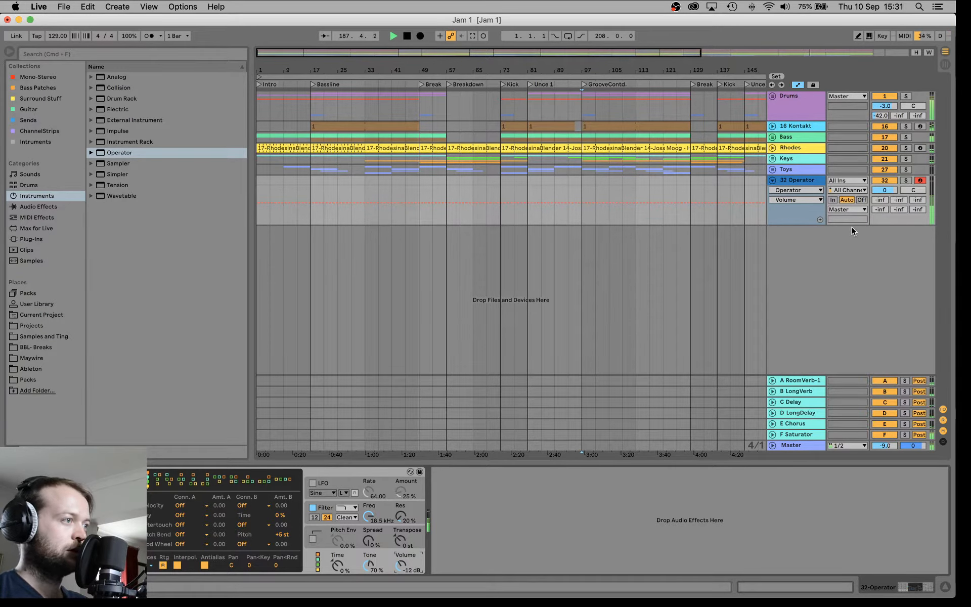
# Set the Operator track's sends to B -9.4, C -19.0, D -20.3, E -30 and F -19.7 dB.
pyautogui.click(898, 199)
pyautogui.write('0')
pyautogui.press('Return')
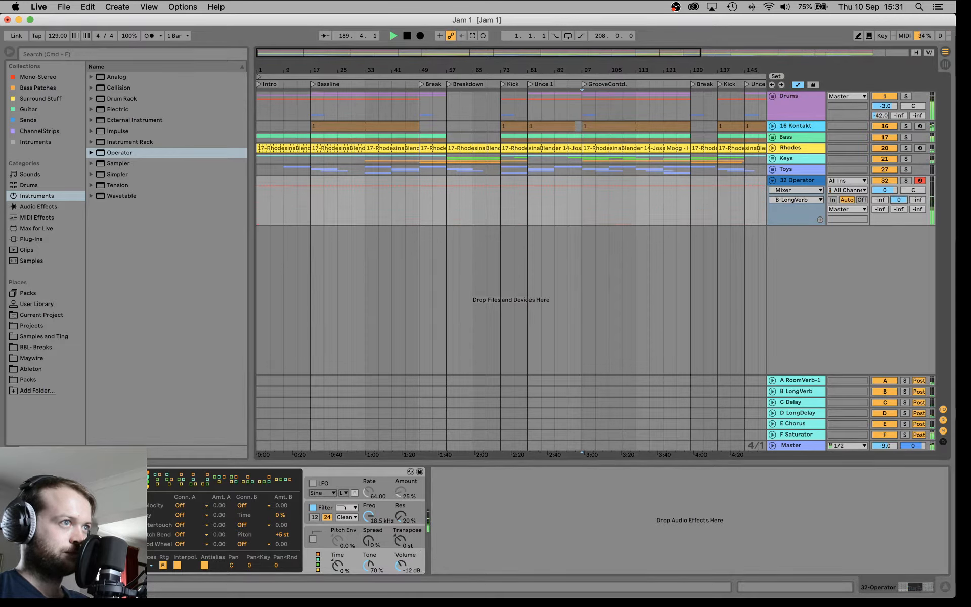
pyautogui.click(899, 210)
pyautogui.write('-30')
pyautogui.press('Return')
pyautogui.moveTo(919, 212)
pyautogui.mouseDown()
pyautogui.moveTo(874, 213)
pyautogui.moveTo(915, 203)
pyautogui.mouseUp()
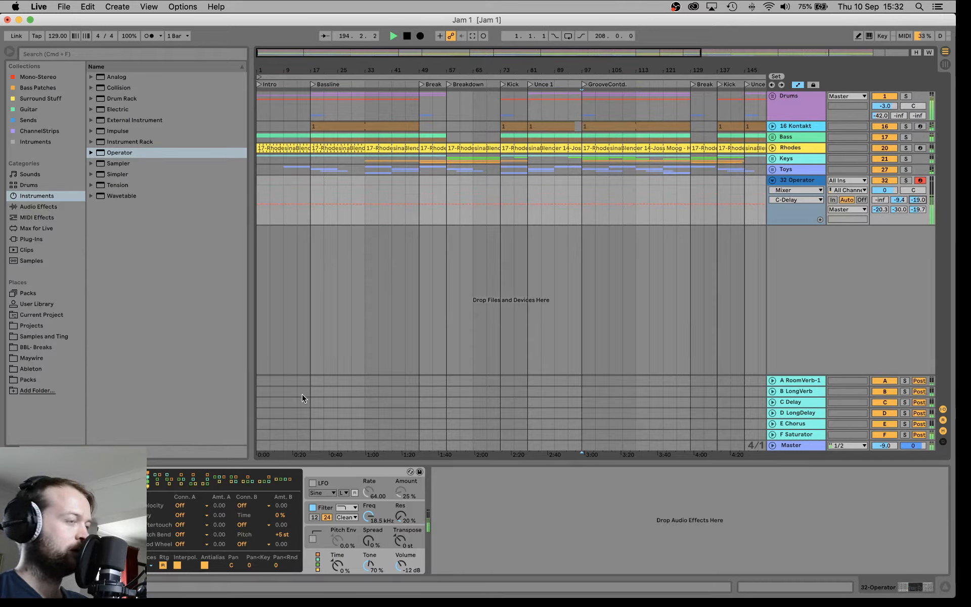
# Sweep Operator's low-pass filter and set its resonance to 31% and its frequency to 18.5 kHz.
pyautogui.moveTo(371, 520); pyautogui.dragTo(396, 516)
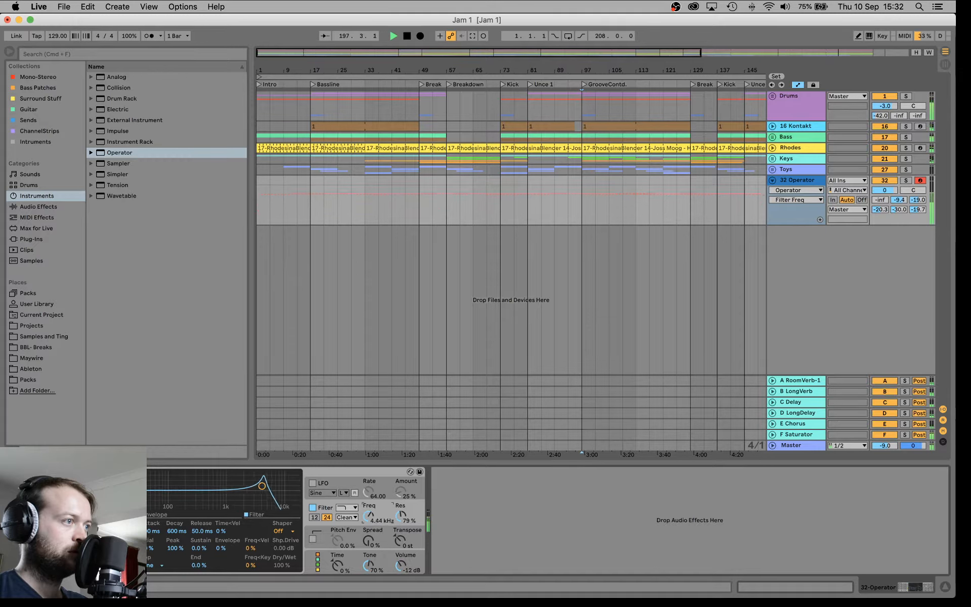
pyautogui.moveTo(394, 518); pyautogui.dragTo(394, 549)
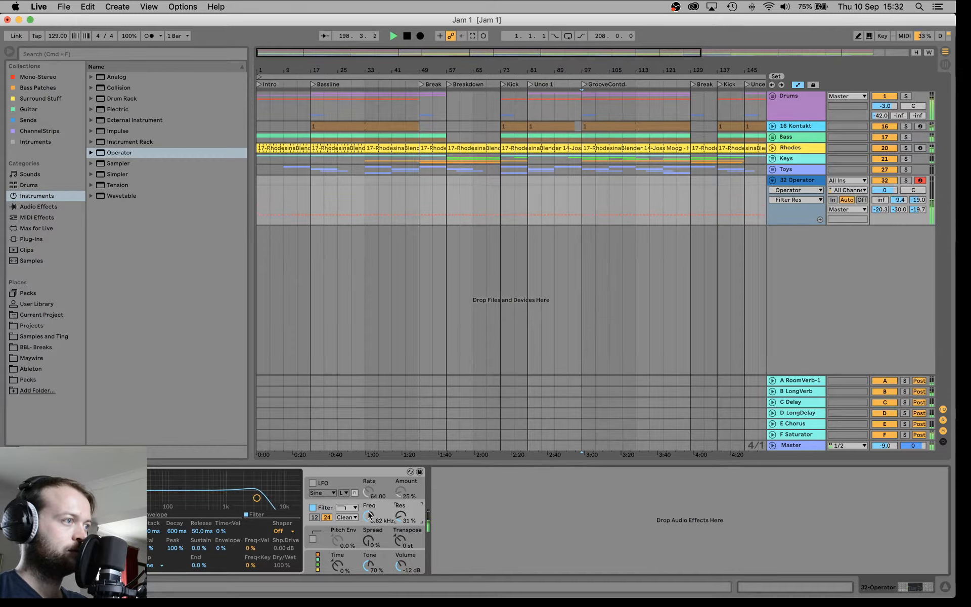
pyautogui.moveTo(369, 514); pyautogui.dragTo(375, 544)
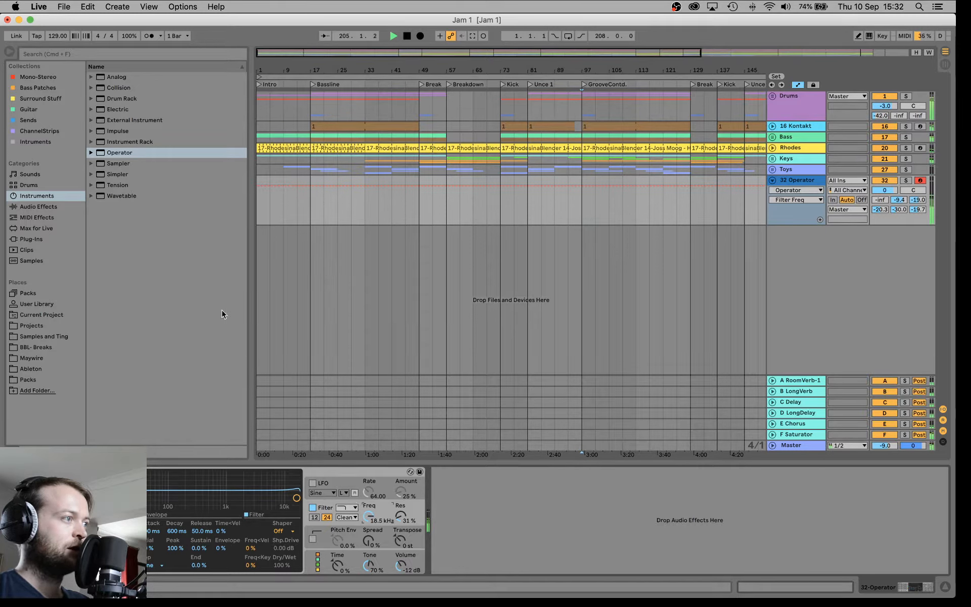
# Place an Auto Filter after Operator on the new track and replace it with an EQ Eight.
pyautogui.click(37, 208)
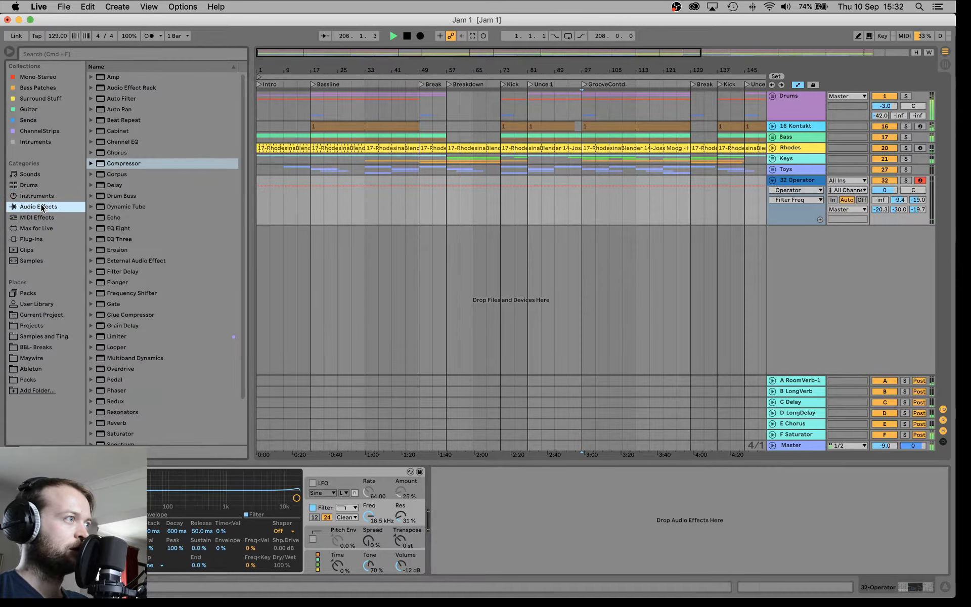
pyautogui.moveTo(121, 98); pyautogui.dragTo(448, 526)
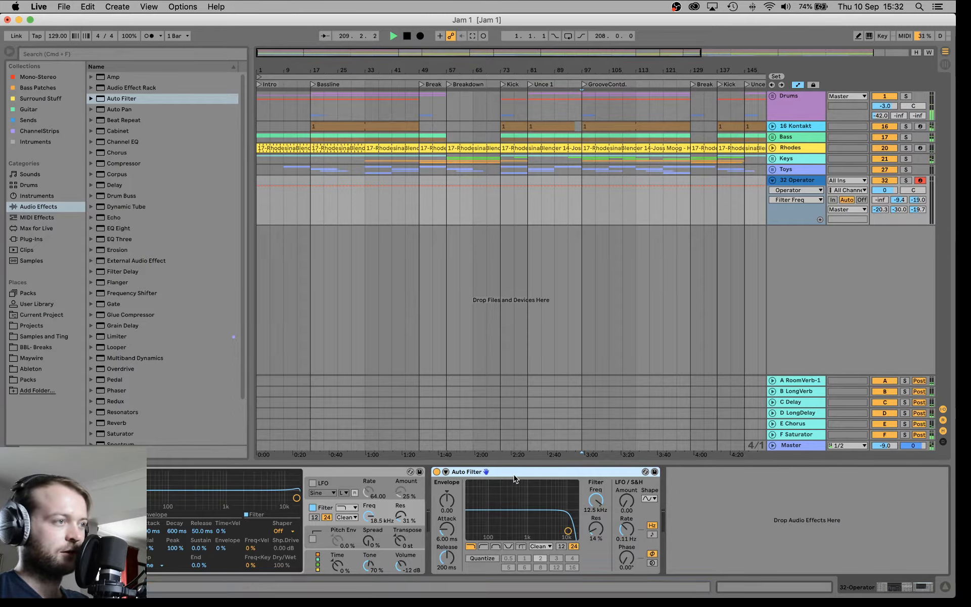
pyautogui.press('Delete')
pyautogui.moveTo(121, 228); pyautogui.dragTo(483, 521)
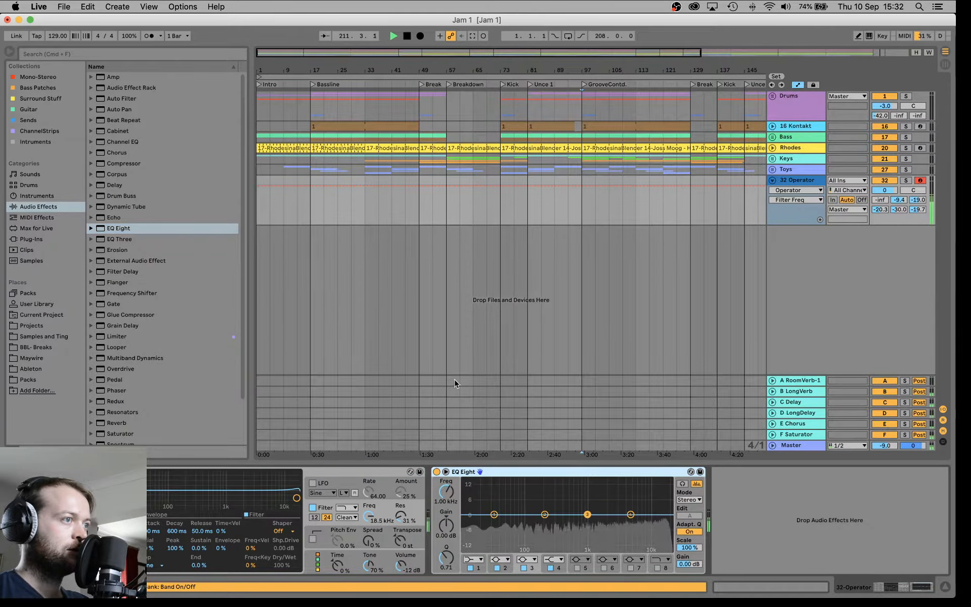
# Set EQ Eight's band 1 to a steep low cut at 530 Hz and band 4's high shelf to 3.35 dB at 5.27 kHz.
pyautogui.click(475, 560)
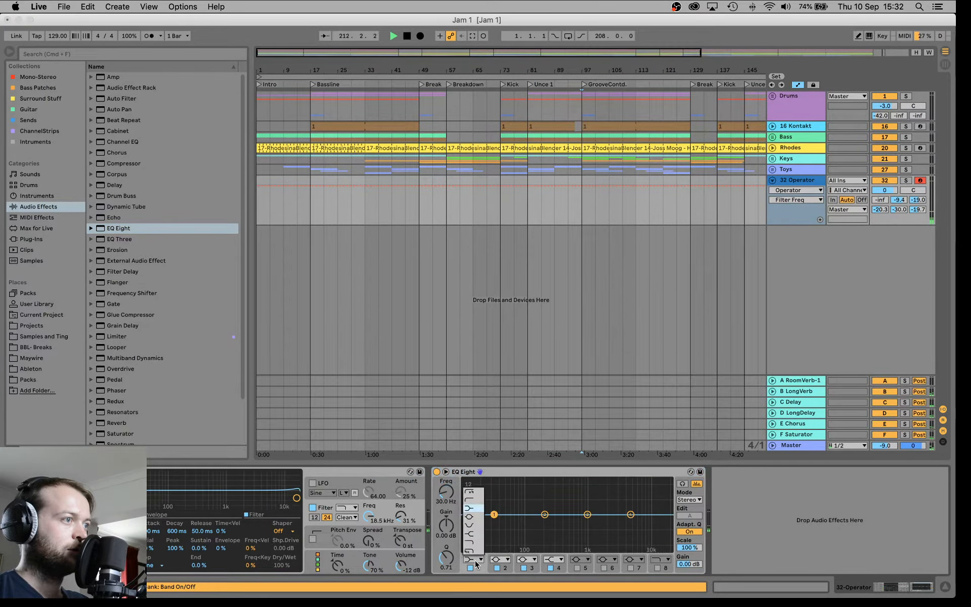
pyautogui.click(469, 492)
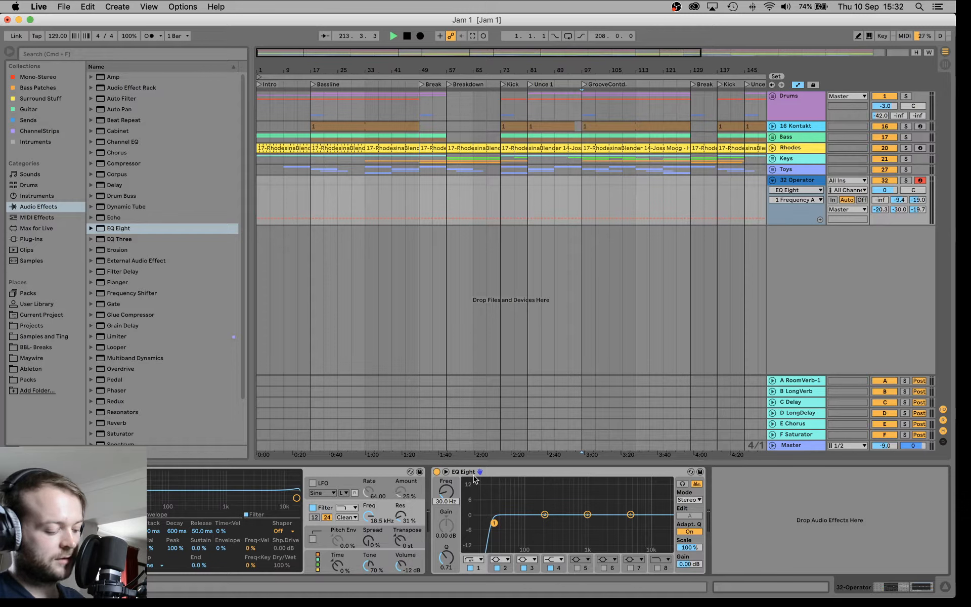
pyautogui.press('Return')
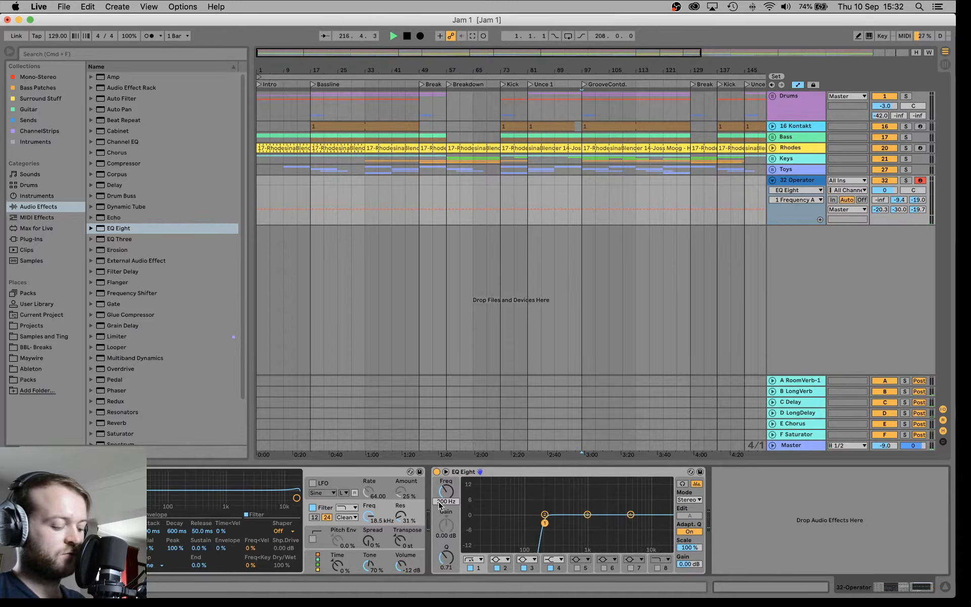
pyautogui.write('400')
pyautogui.press('Return')
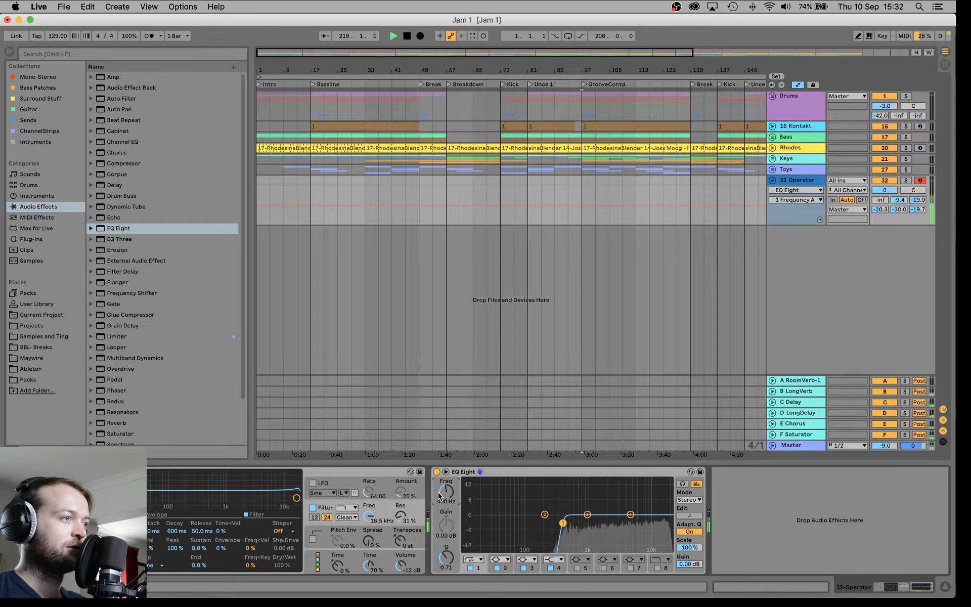
pyautogui.moveTo(442, 496); pyautogui.dragTo(442, 489)
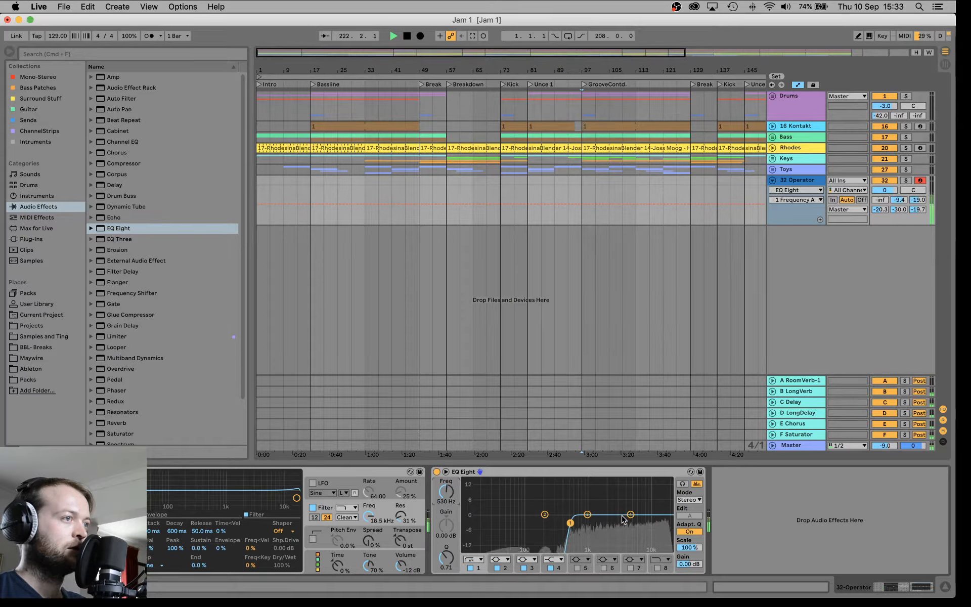
pyautogui.click(554, 559)
pyautogui.moveTo(446, 526); pyautogui.dragTo(446, 514)
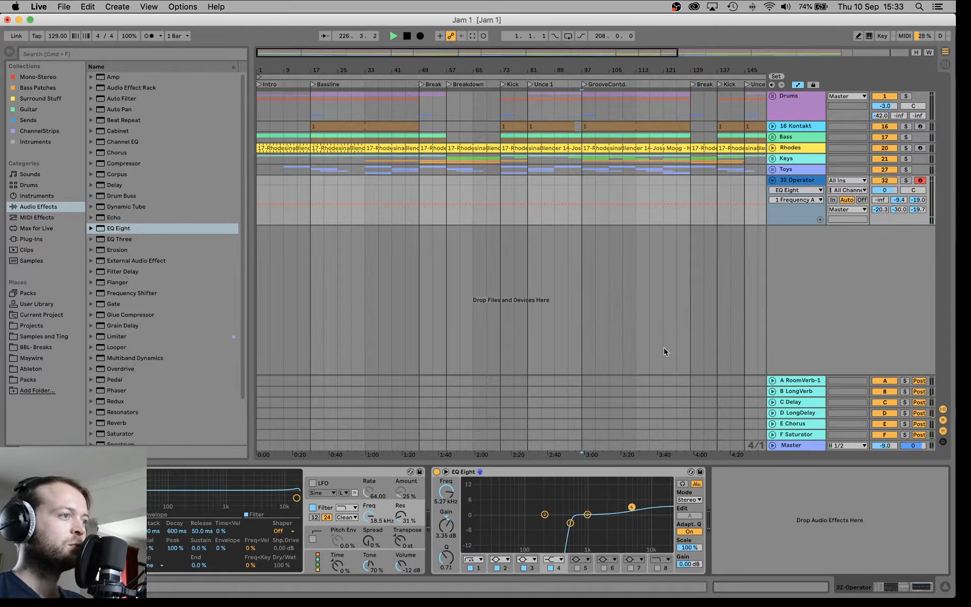
# Create a one-bar MIDI clip on the Operator track with a full-length C3 note and audition it.
pyautogui.click(945, 63)
pyautogui.doubleClick(564, 65)
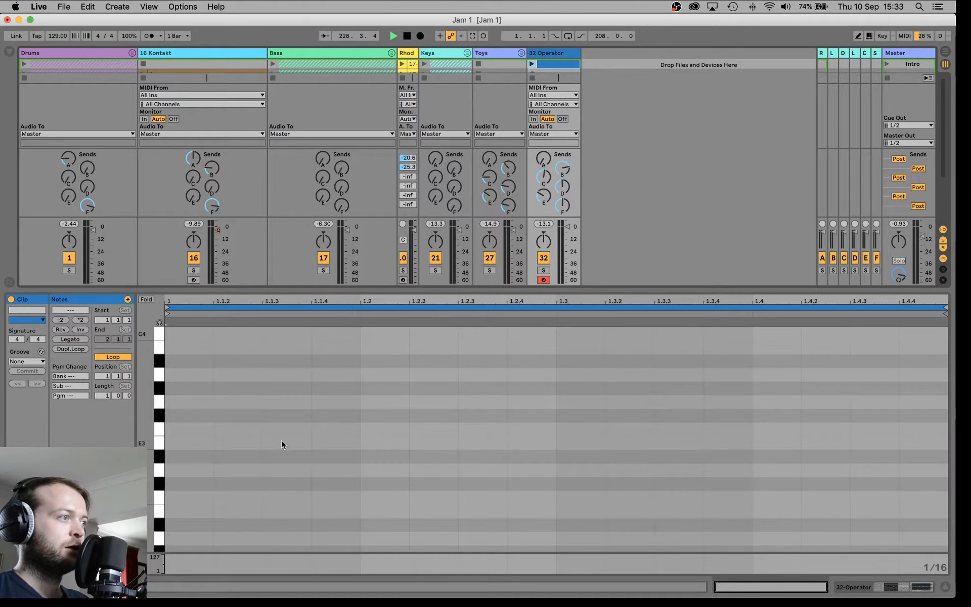
pyautogui.doubleClick(200, 497)
pyautogui.moveTo(212, 497); pyautogui.dragTo(946, 497)
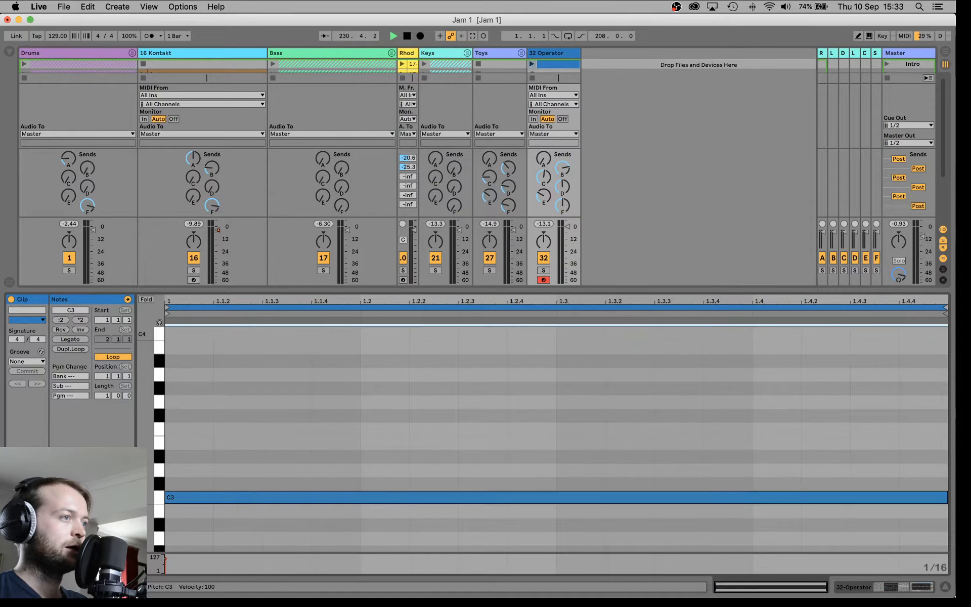
pyautogui.click(532, 64)
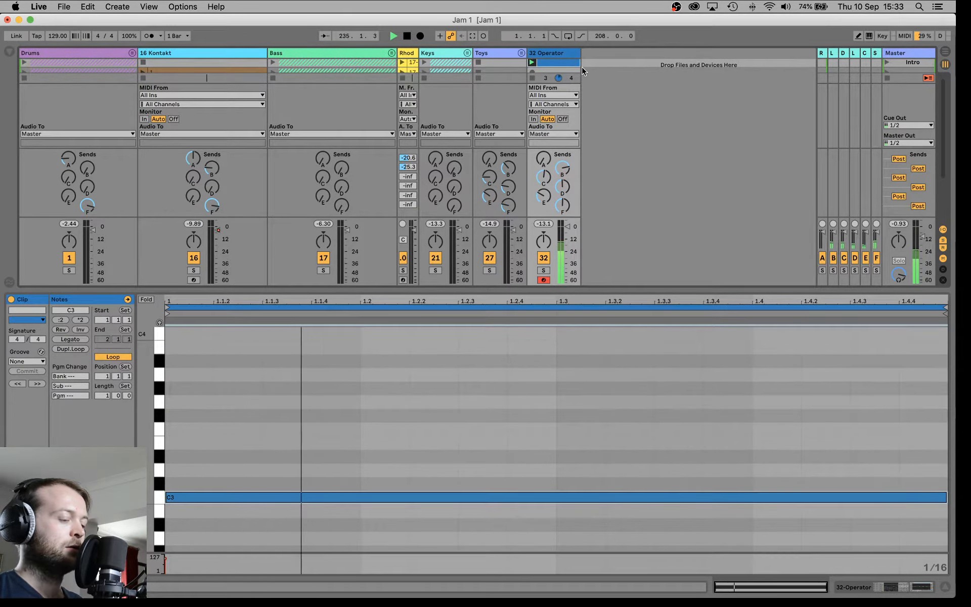
pyautogui.press('space')
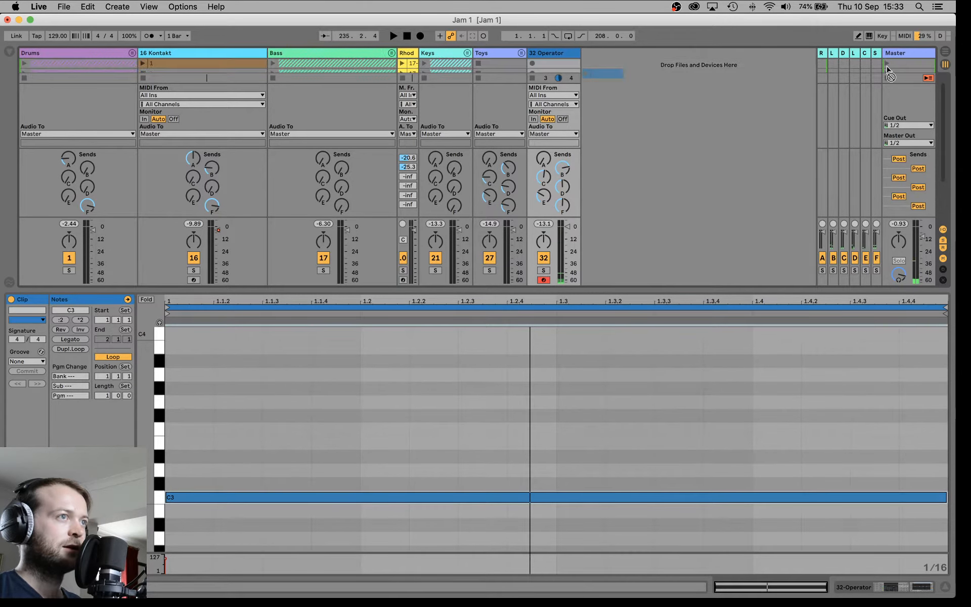
# Move the noise clip to bar 1 of the Operator track in the arrangement and hide the automation lanes.
pyautogui.press('Tab')
pyautogui.moveTo(118, 228); pyautogui.dragTo(259, 144)
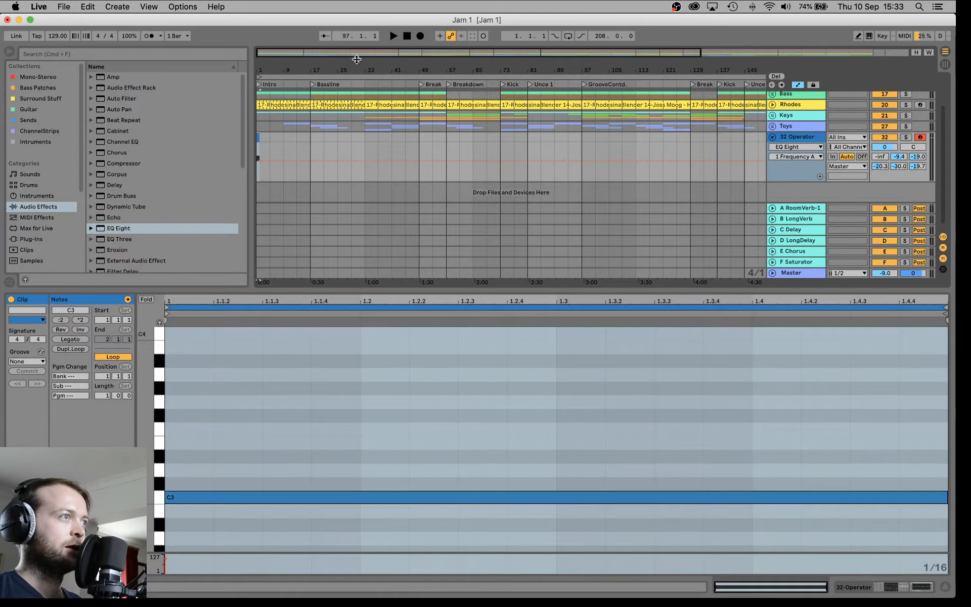
pyautogui.press('w')
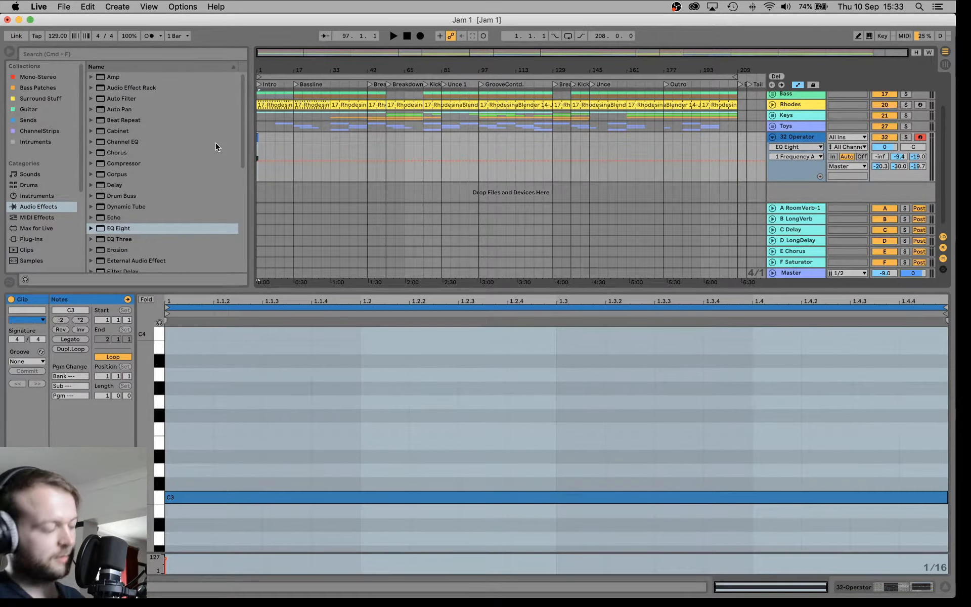
pyautogui.press('a')
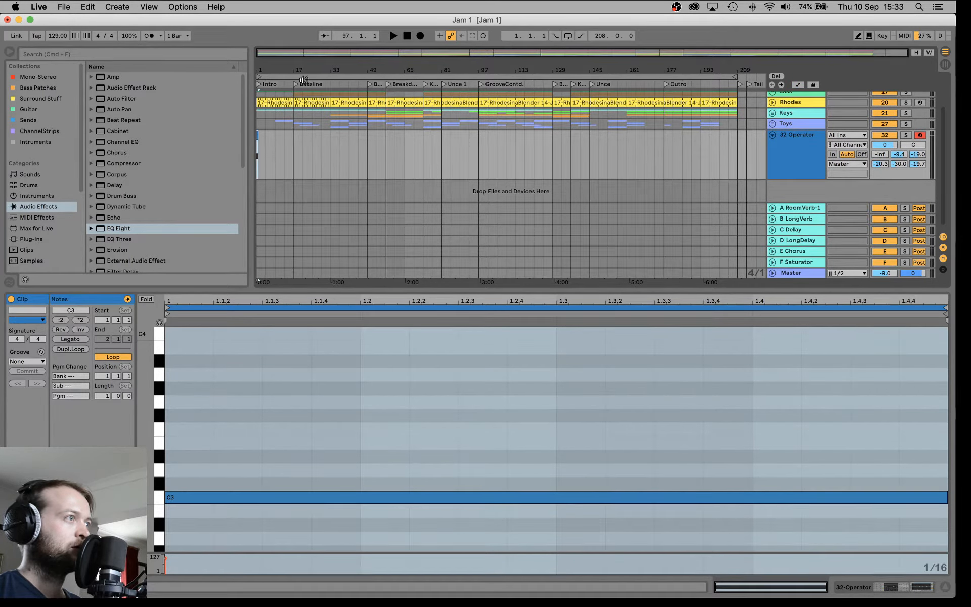
pyautogui.moveTo(263, 72); pyautogui.dragTo(256, 133)
pyautogui.hscroll(-1, 273, 146)
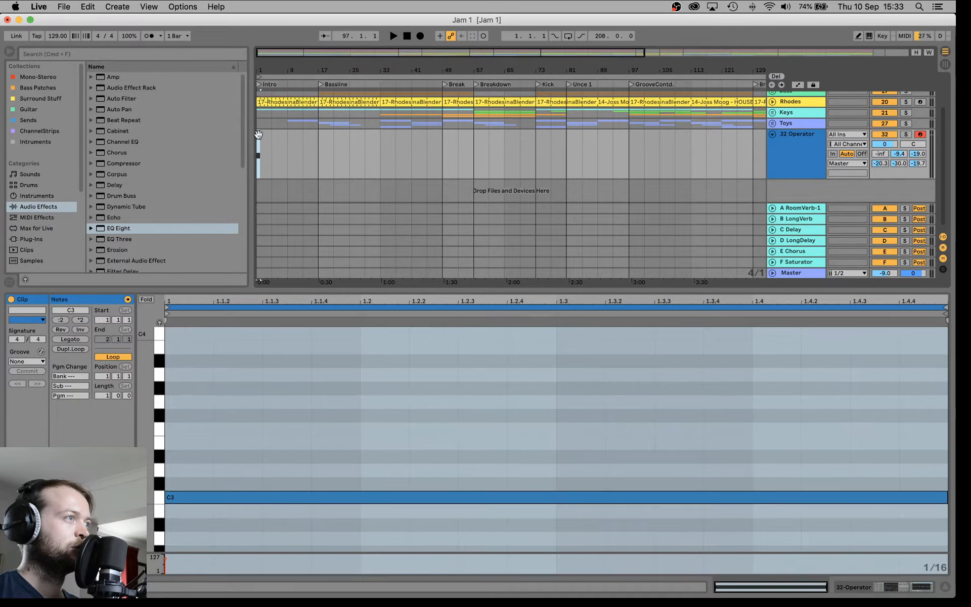
# Extend the looped Operator clip from bar 1 to the end of the song at bar 209.
pyautogui.moveTo(261, 59); pyautogui.dragTo(953, 153)
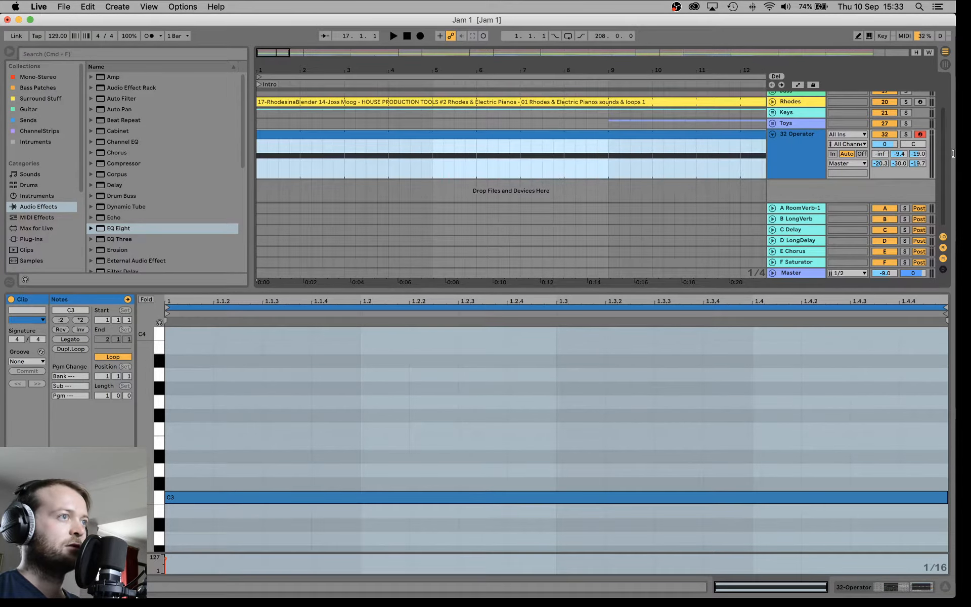
pyautogui.moveTo(662, 67); pyautogui.dragTo(657, 40)
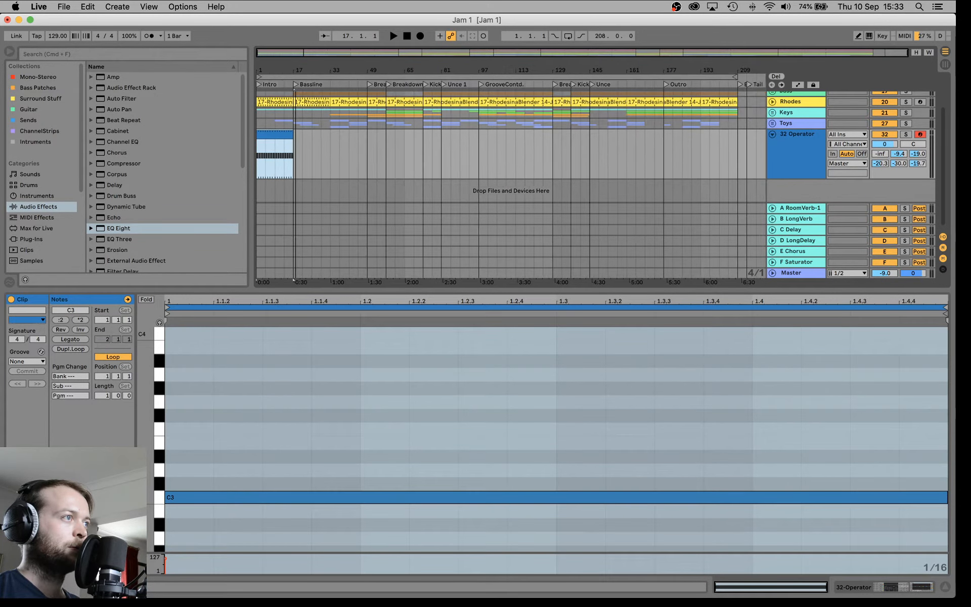
pyautogui.moveTo(289, 137); pyautogui.dragTo(738, 173)
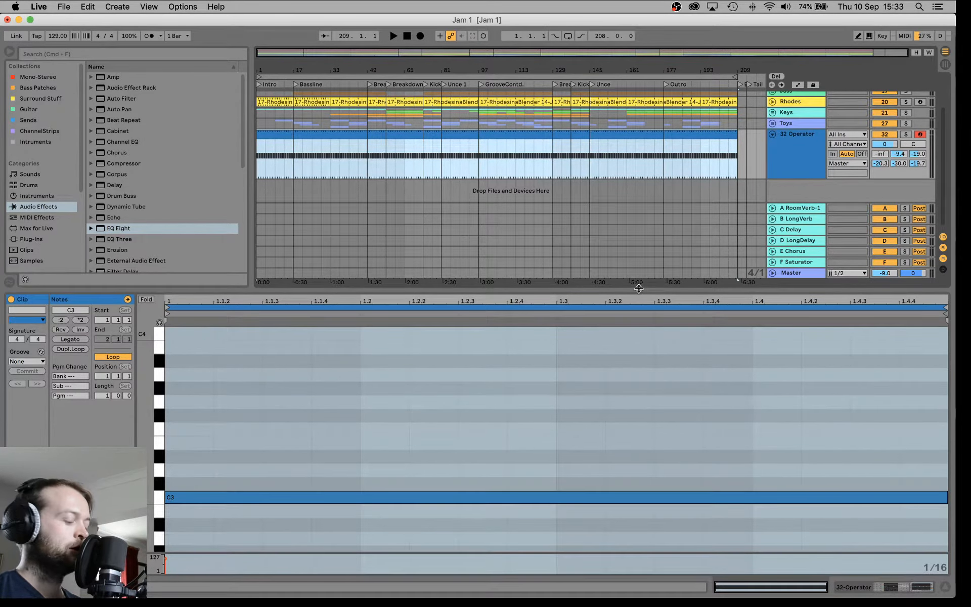
# Switch to OBS to check the stream and recording, and return to Live.
pyautogui.press('super+Tab')
pyautogui.press('super+Tab')
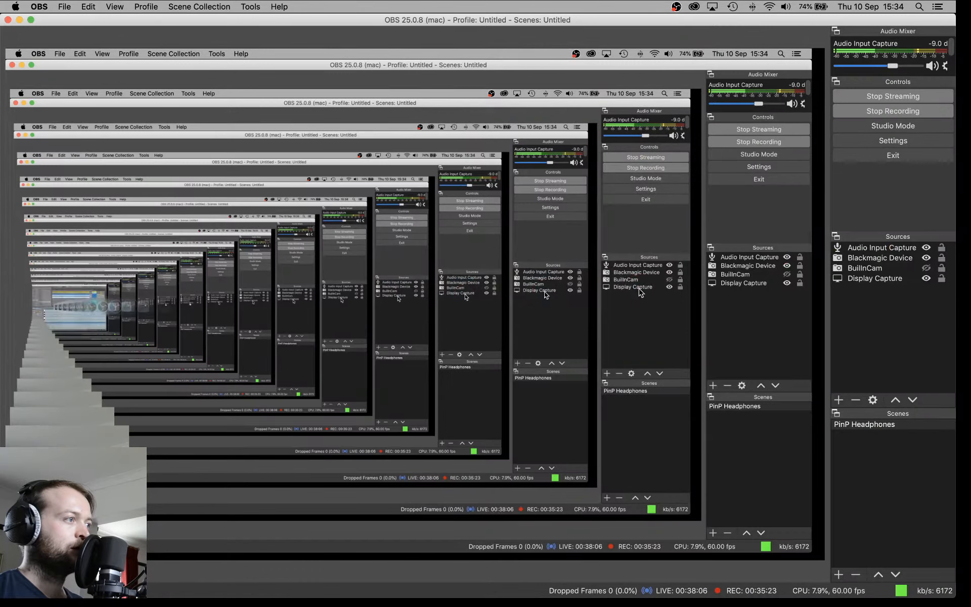
pyautogui.press('super+Tab')
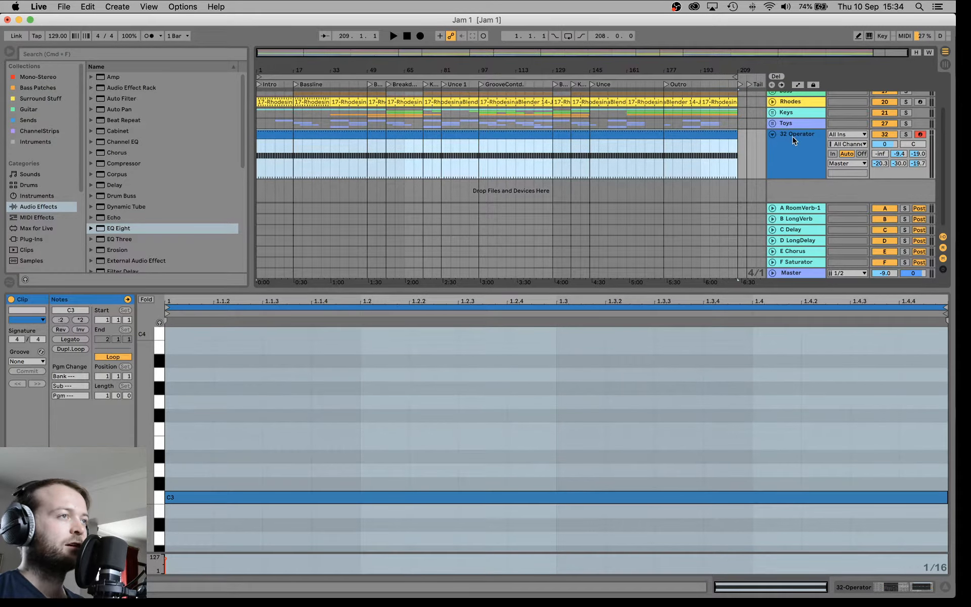
# Play the arrangement from the start while sweeping Operator's filter frequency, and return it to 18.5 kHz.
pyautogui.click(9, 51)
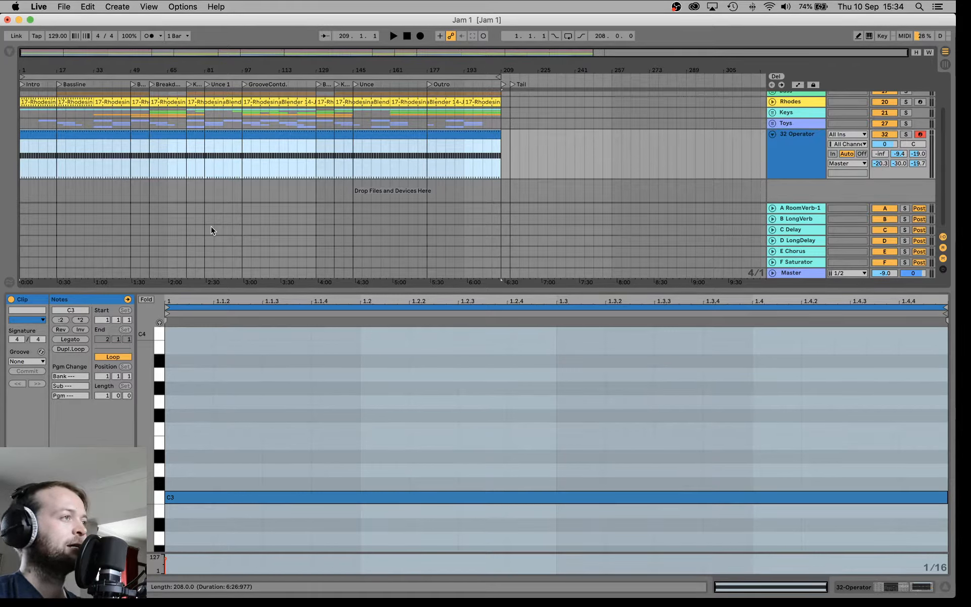
pyautogui.click(913, 589)
pyautogui.click(412, 39)
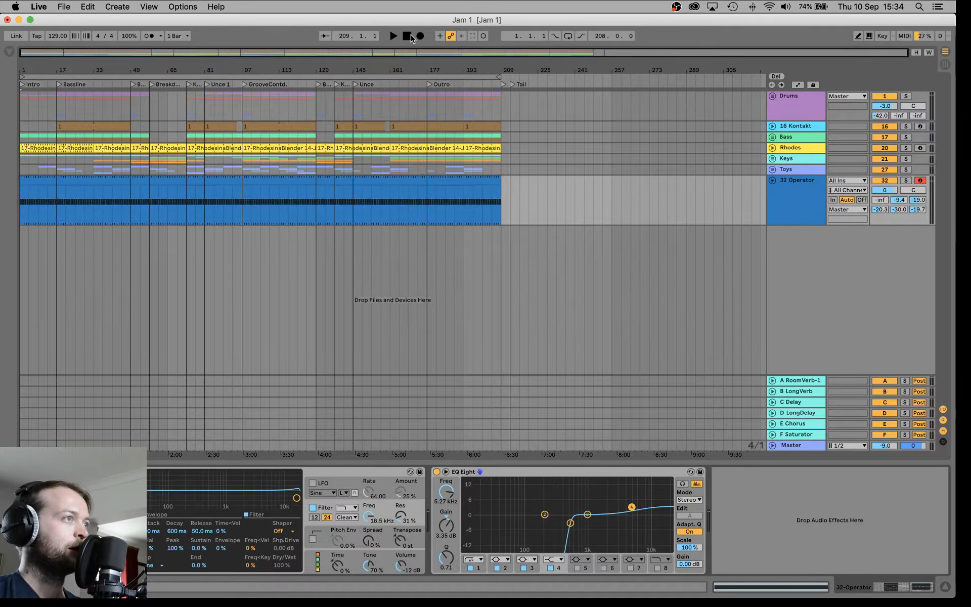
pyautogui.press('space')
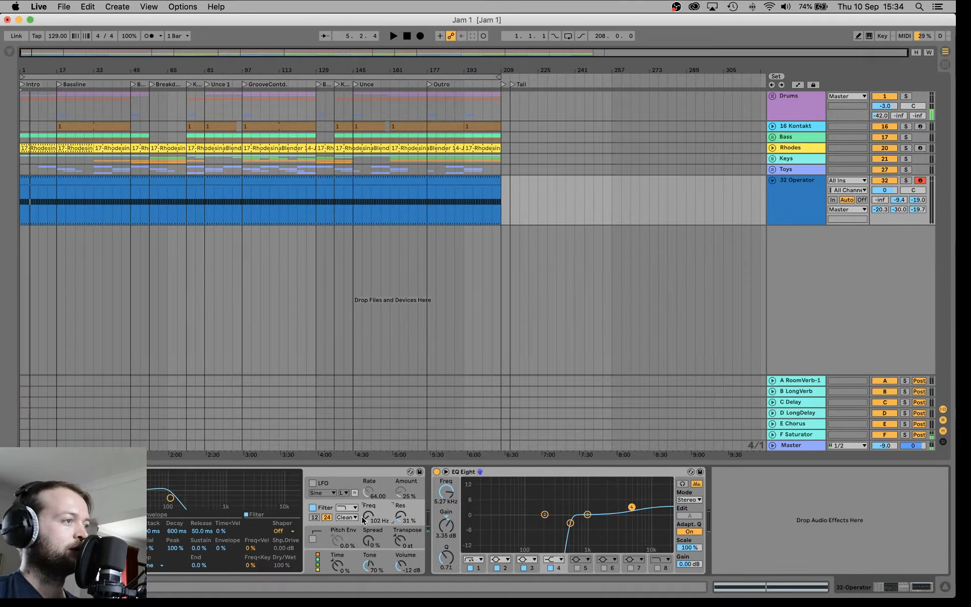
pyautogui.moveTo(368, 516); pyautogui.dragTo(368, 455)
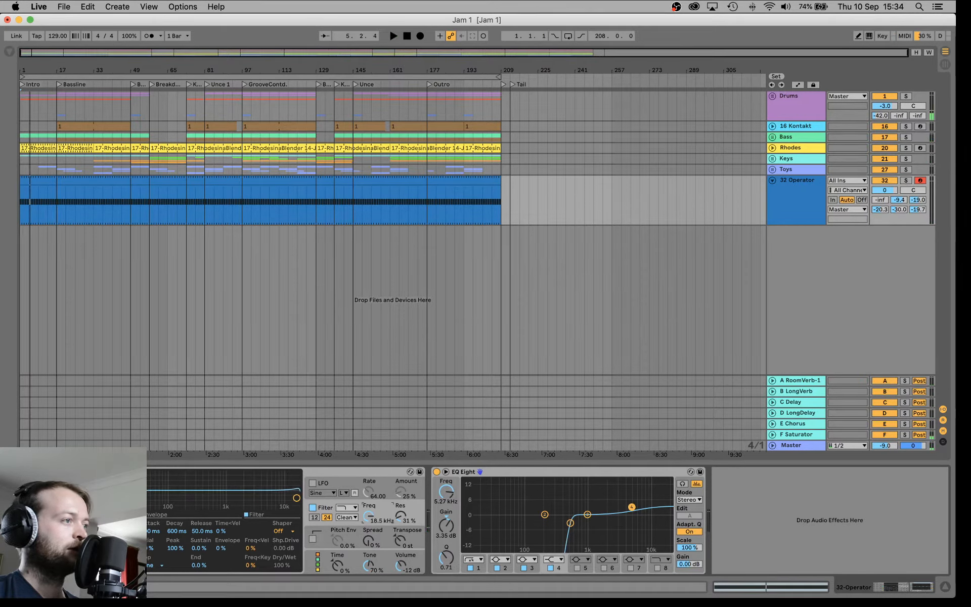
# Delete the CC 16 and CC 17 MIDI mappings of the Rhodes track's Filter Freq and Filter Res.
pyautogui.press('super+m')
pyautogui.click(9, 52)
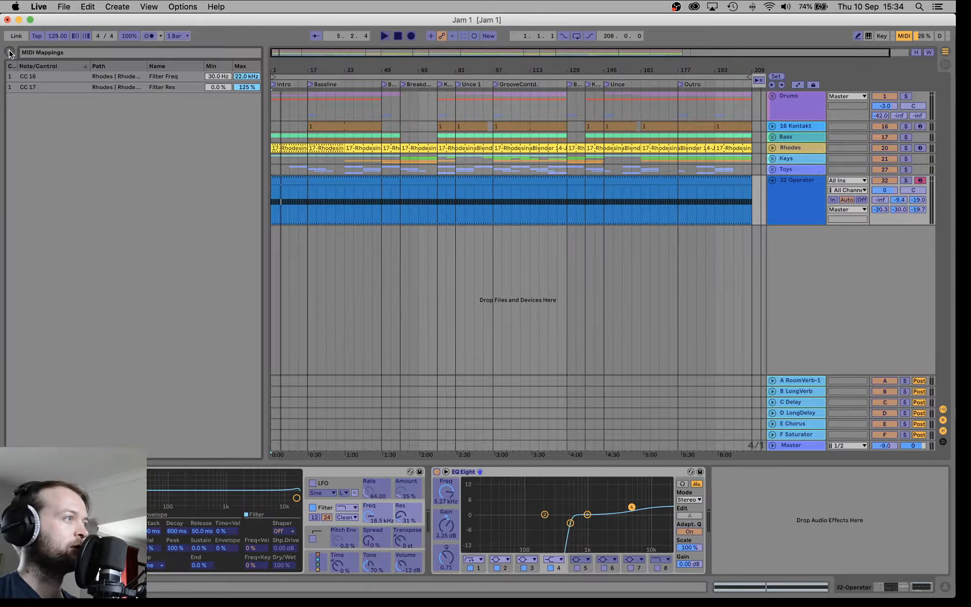
pyautogui.click(112, 76)
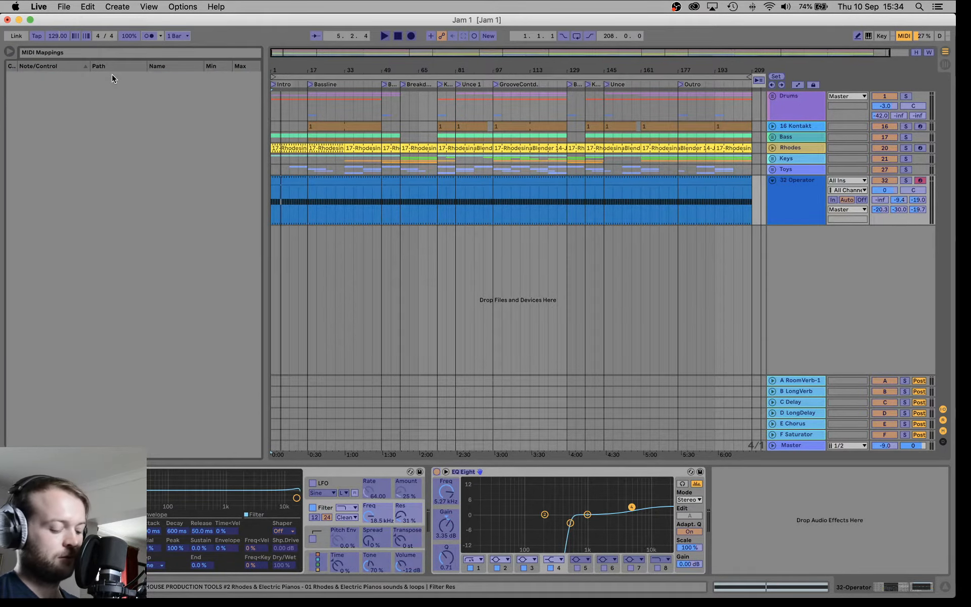
pyautogui.press('super+m')
# Add the Kilohearts Trance Gate Audio Unit after EQ Eight on the Operator track.
pyautogui.click(31, 239)
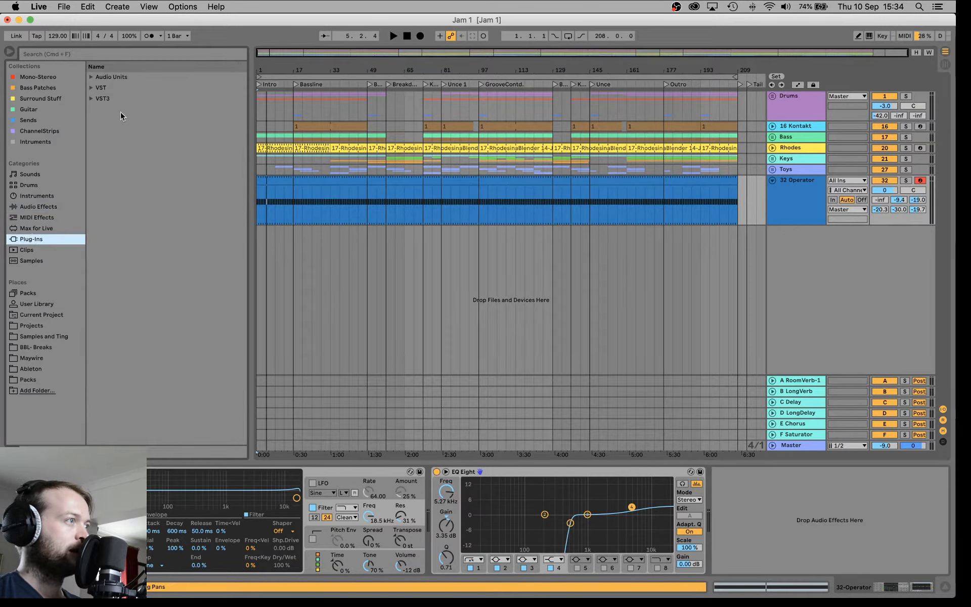
pyautogui.click(92, 79)
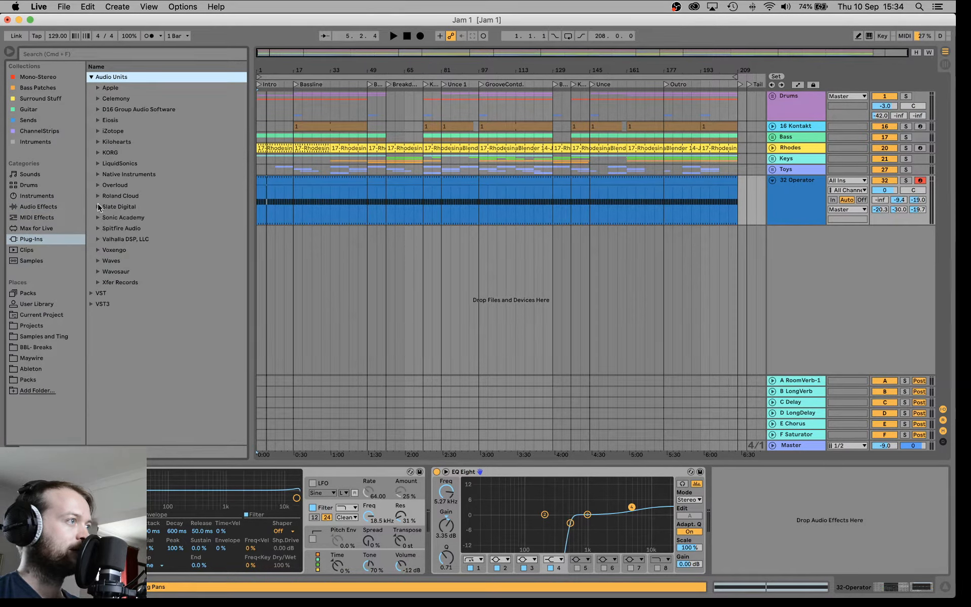
pyautogui.click(102, 145)
pyautogui.scroll(-5, 135, 256)
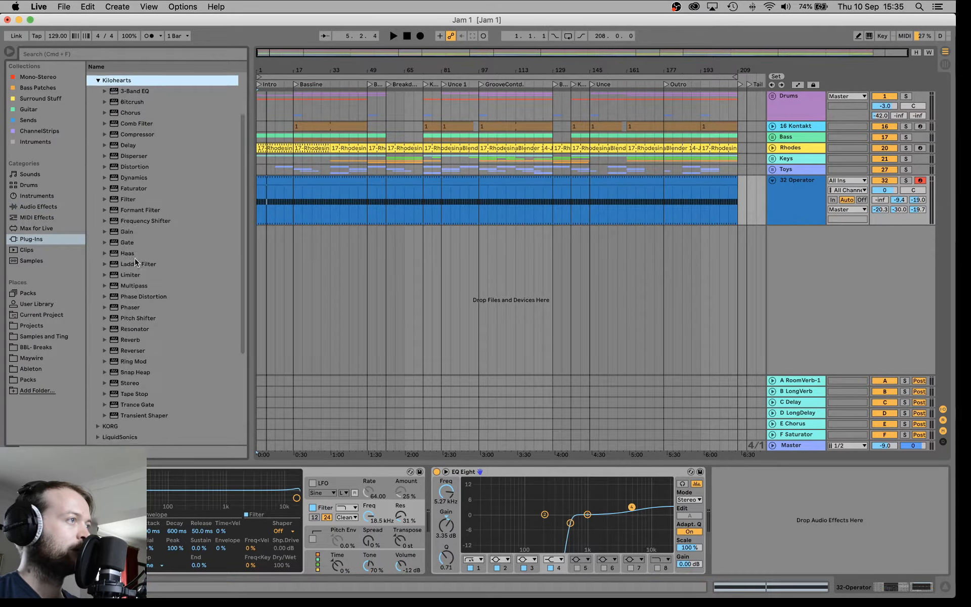
pyautogui.scroll(-5, 140, 256)
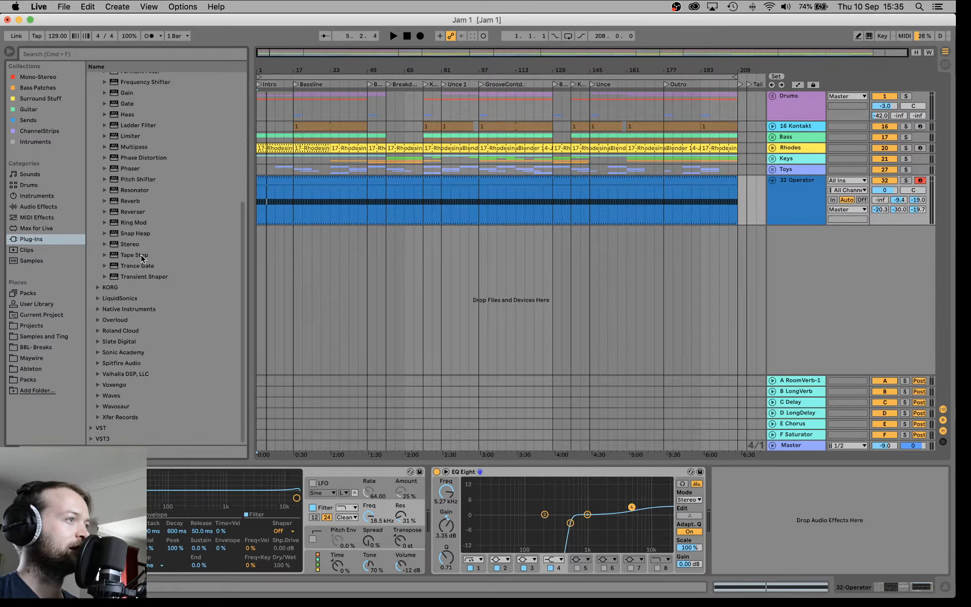
pyautogui.scroll(3, 142, 257)
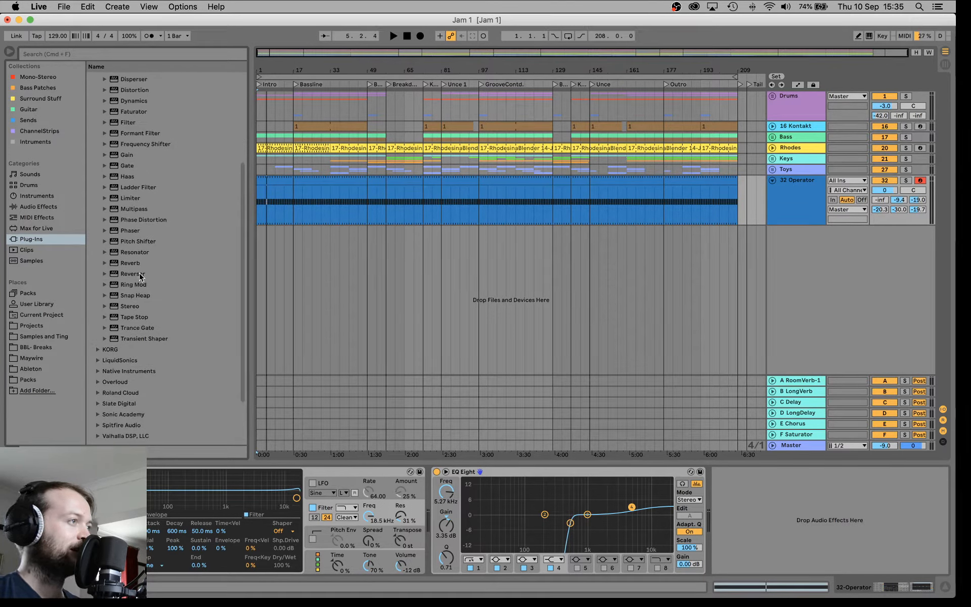
pyautogui.scroll(4, 153, 212)
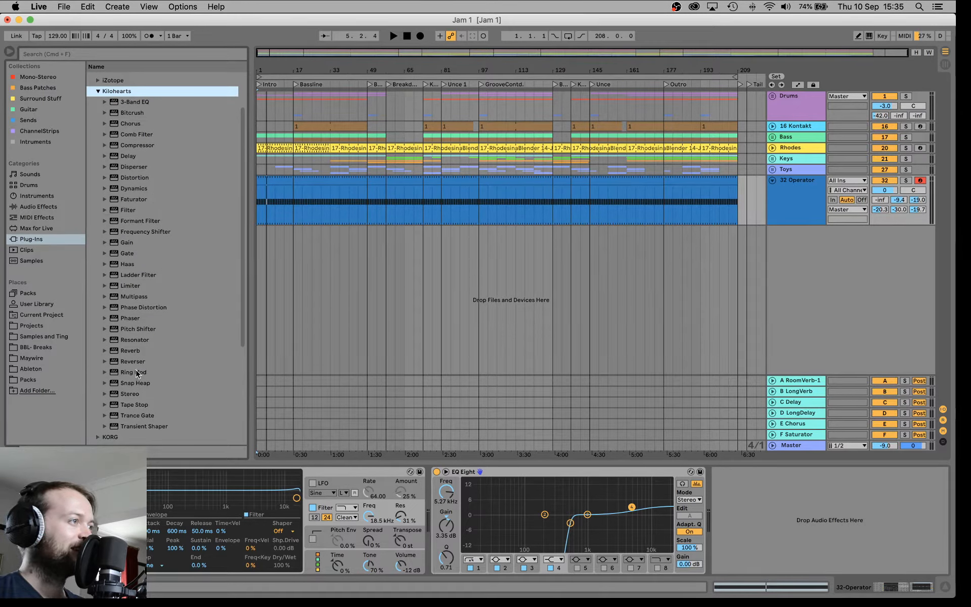
pyautogui.moveTo(129, 413); pyautogui.dragTo(767, 516)
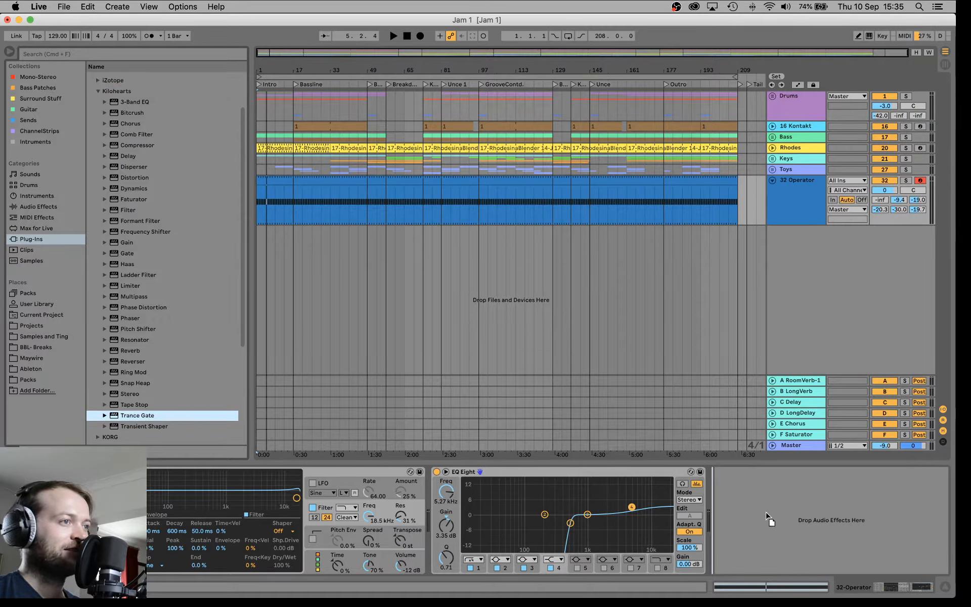
pyautogui.moveTo(746, 475); pyautogui.dragTo(746, 476)
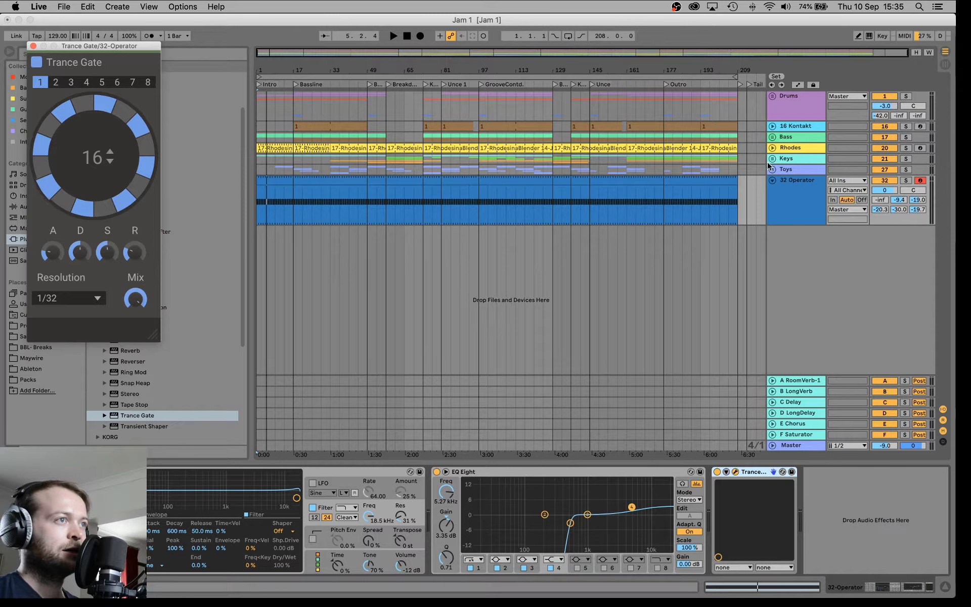
# Play the arrangement briefly from the start to hear the noise through Trance Gate.
pyautogui.press('space')
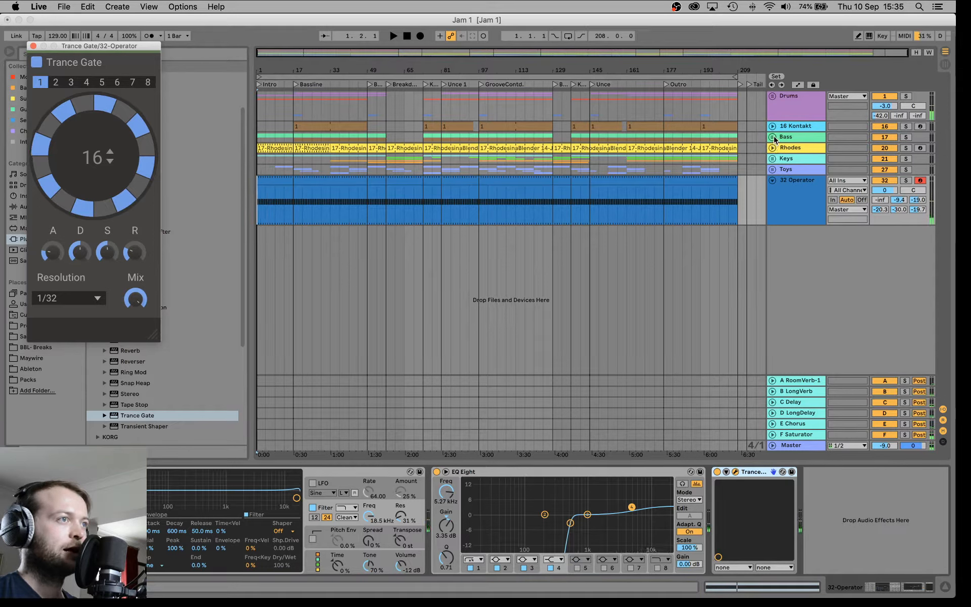
pyautogui.click(772, 147)
pyautogui.press('space')
# Unfold the Keys and Toys groups and solo the M1 Rhodes Stab track.
pyautogui.click(772, 147)
pyautogui.click(772, 158)
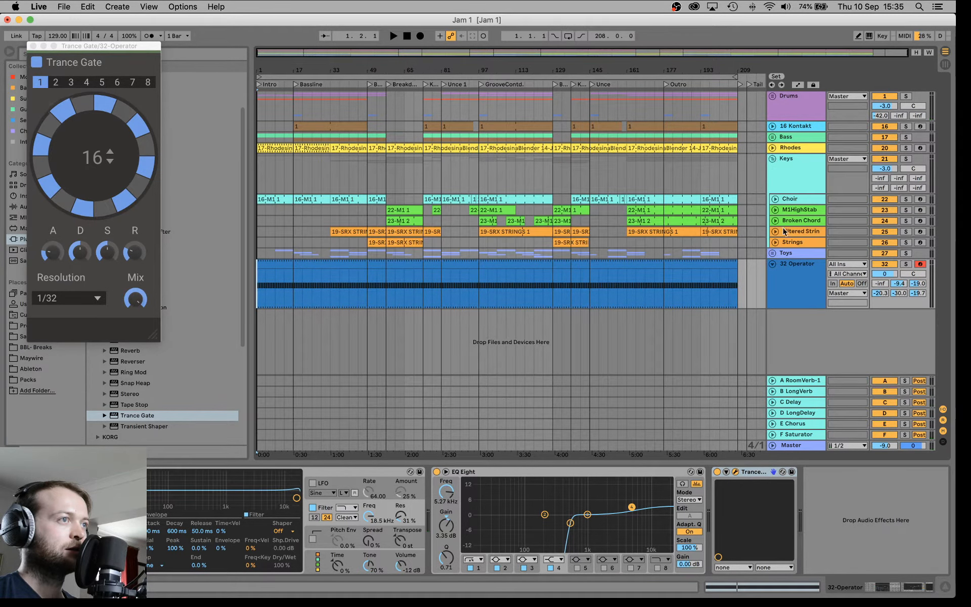
pyautogui.click(775, 254)
pyautogui.click(773, 253)
pyautogui.click(906, 313)
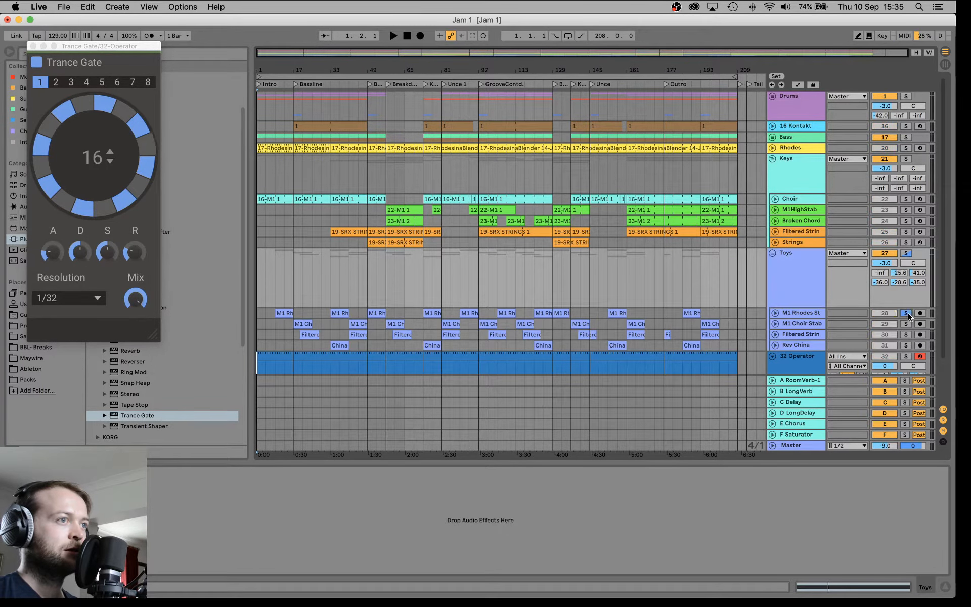
# Audition the soloed M1 Rhodes Stab clip at the end of the Break section.
pyautogui.moveTo(372, 69); pyautogui.dragTo(382, 81)
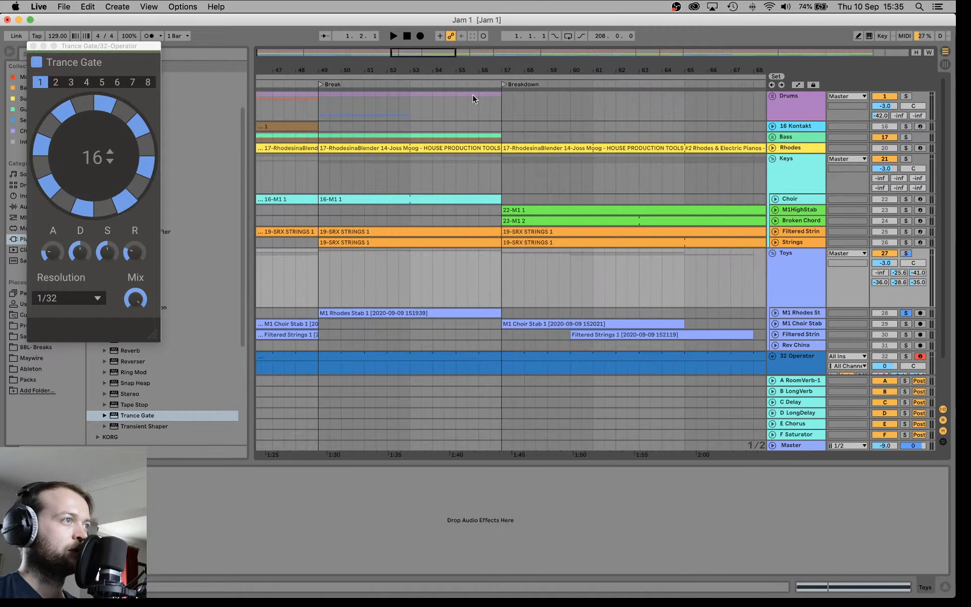
pyautogui.press('space')
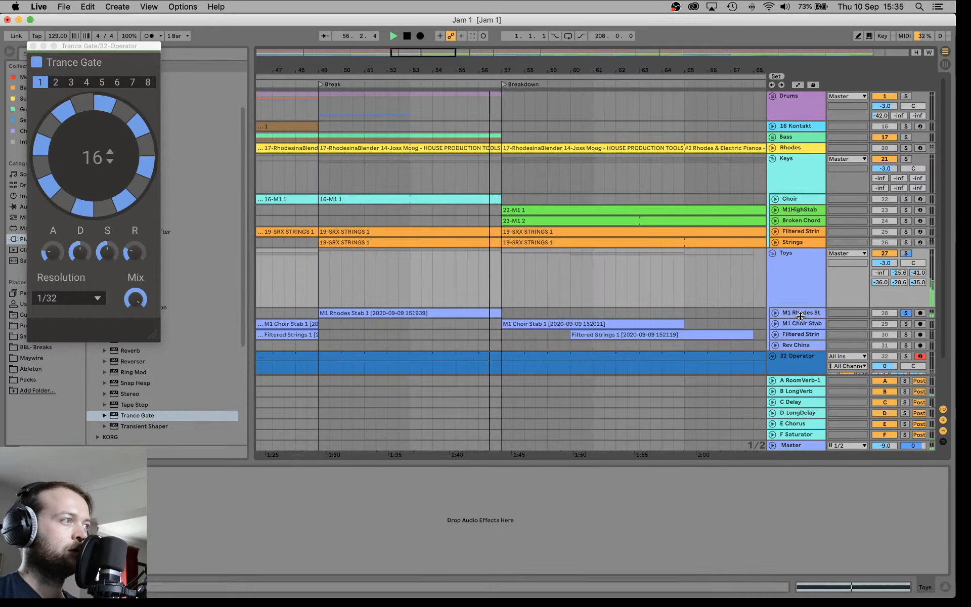
pyautogui.press('space')
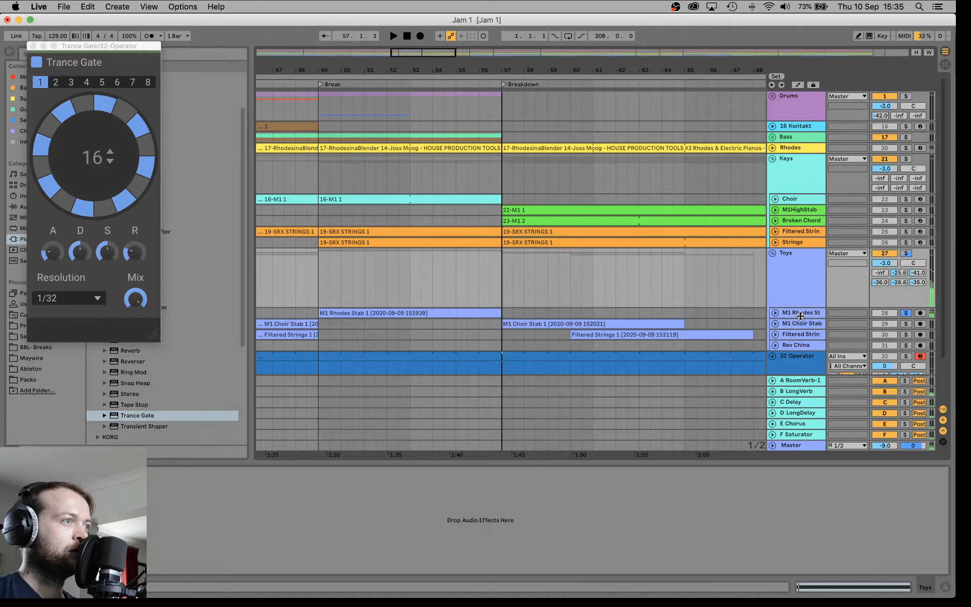
# Close the Trance Gate window and briefly play the full arrangement from the start.
pyautogui.click(406, 75)
pyautogui.moveTo(405, 75); pyautogui.dragTo(376, 67)
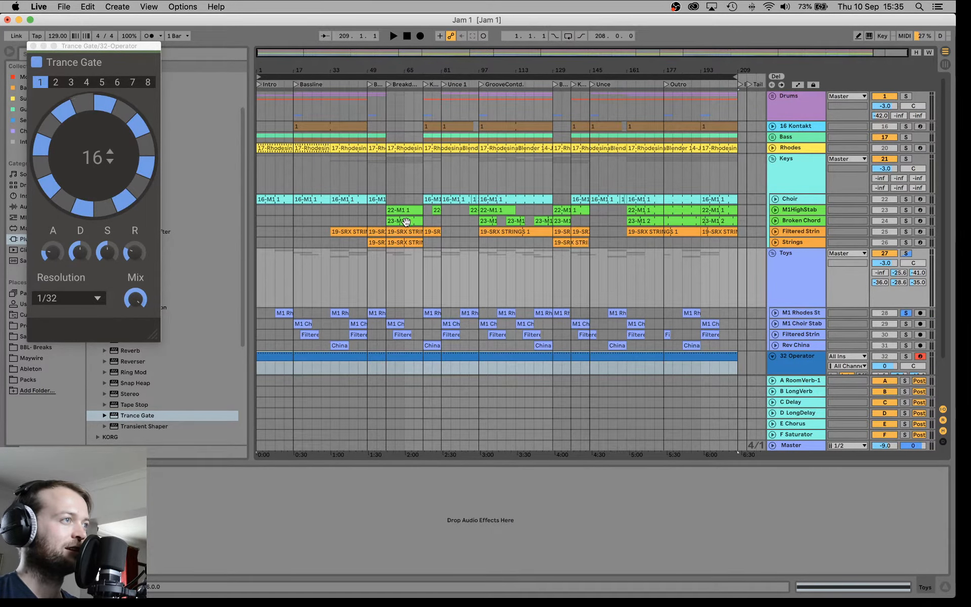
pyautogui.scroll(-2, 438, 329)
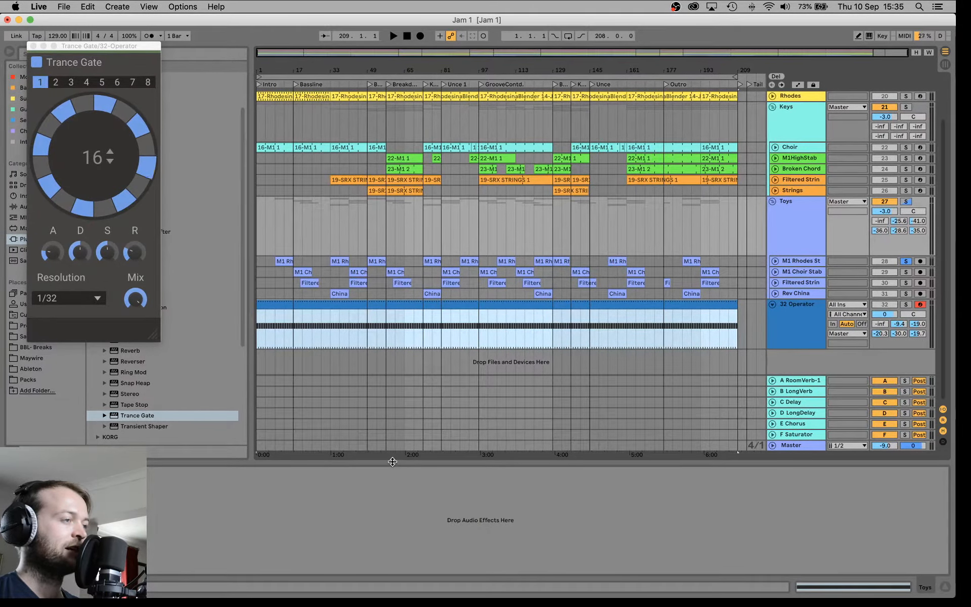
pyautogui.press('super+alt+l')
pyautogui.moveTo(103, 50); pyautogui.dragTo(173, 81)
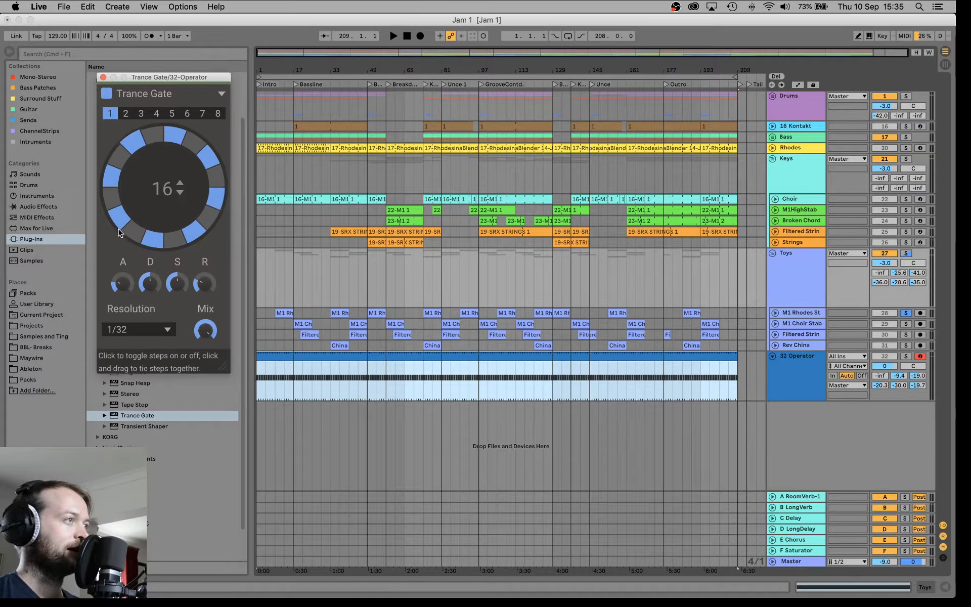
pyautogui.click(103, 77)
pyautogui.press('space')
pyautogui.press('space')
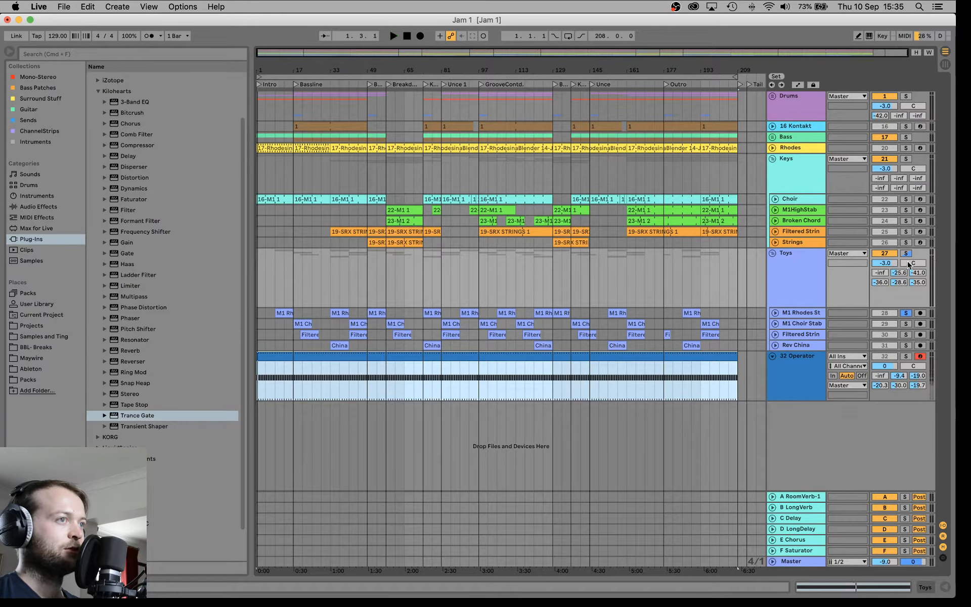
# Solo the Operator track instead of M1 Rhodes Stab, show its device chain and start playback.
pyautogui.click(905, 314)
pyautogui.click(905, 356)
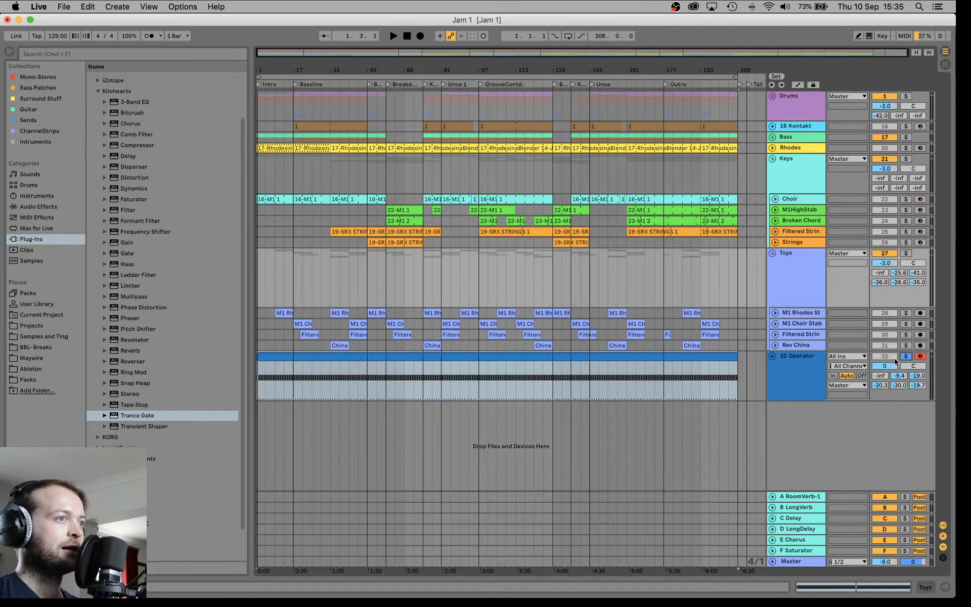
pyautogui.click(830, 366)
pyautogui.click(792, 361)
pyautogui.doubleClick(793, 362)
pyautogui.press('space')
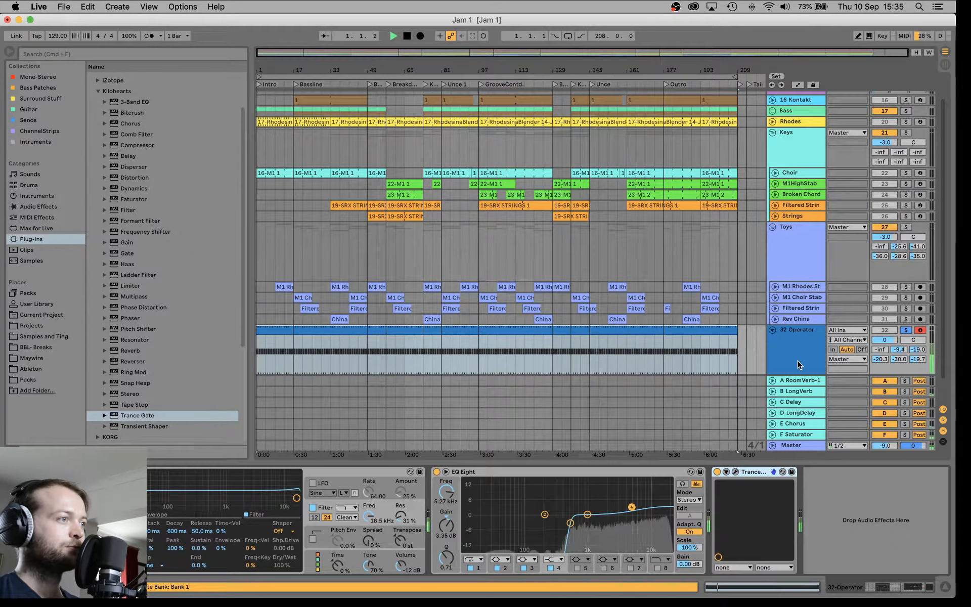
# Expand Trance Gate's parameters and MIDI-map Operator's filter frequency to CC 16, its resonance to CC 17 and Trance Gate's Mix to CC 18.
pyautogui.click(735, 472)
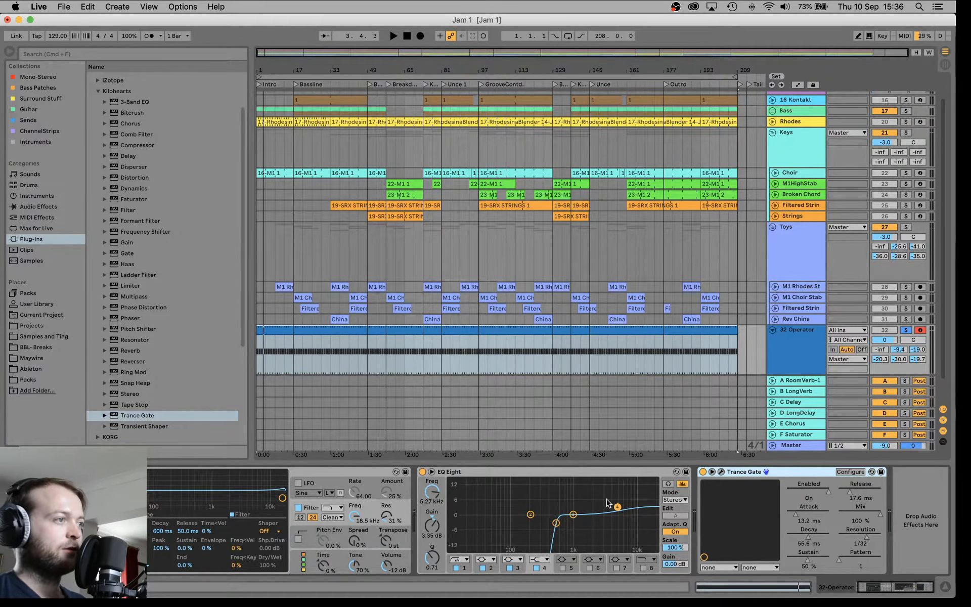
pyautogui.press('super+m')
pyautogui.click(354, 518)
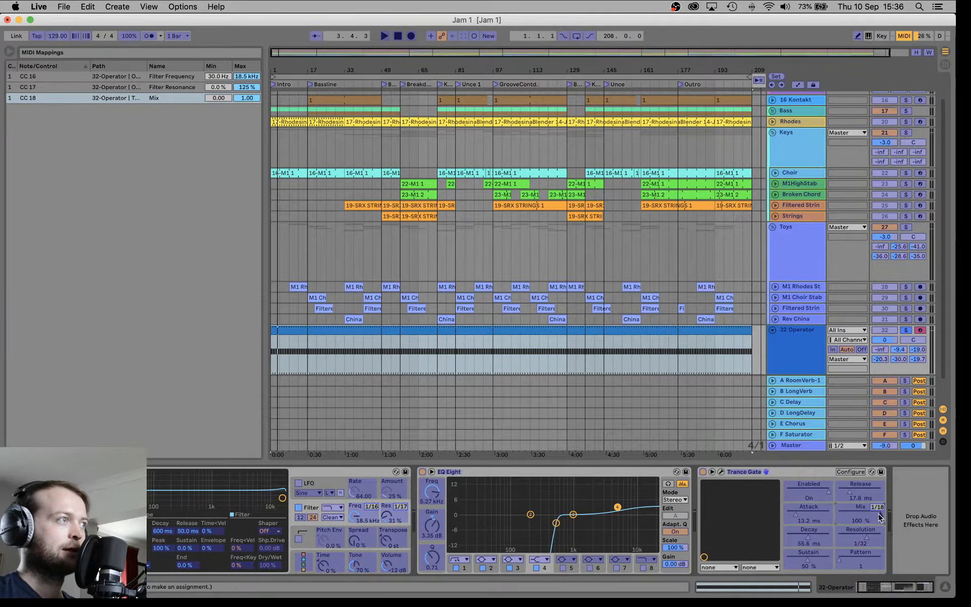
pyautogui.press('super+m')
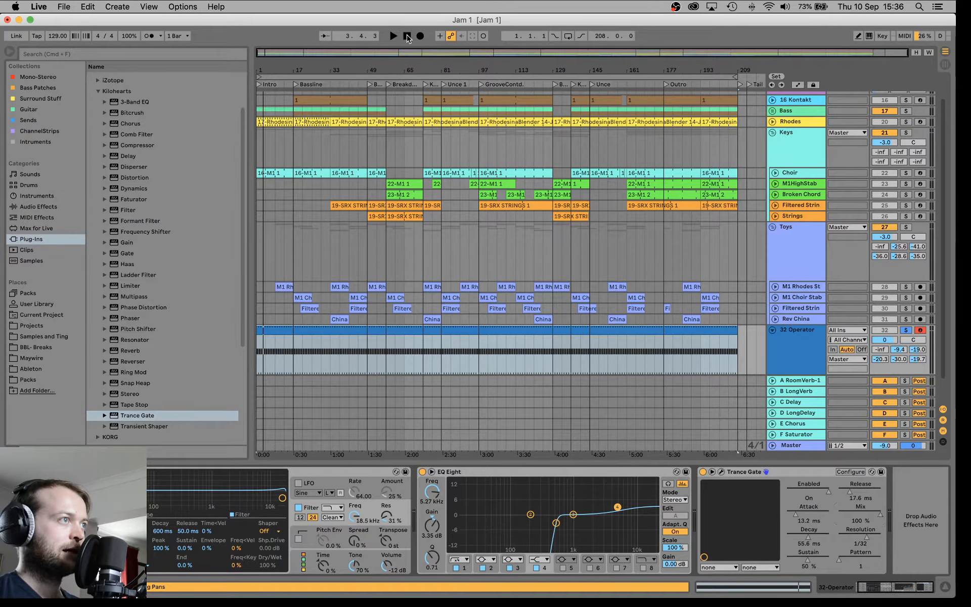
# Hide the browser and rename the Operator track to WhiteNoise, leaving its monitoring on Auto.
pyautogui.press('super+a')
pyautogui.click(10, 51)
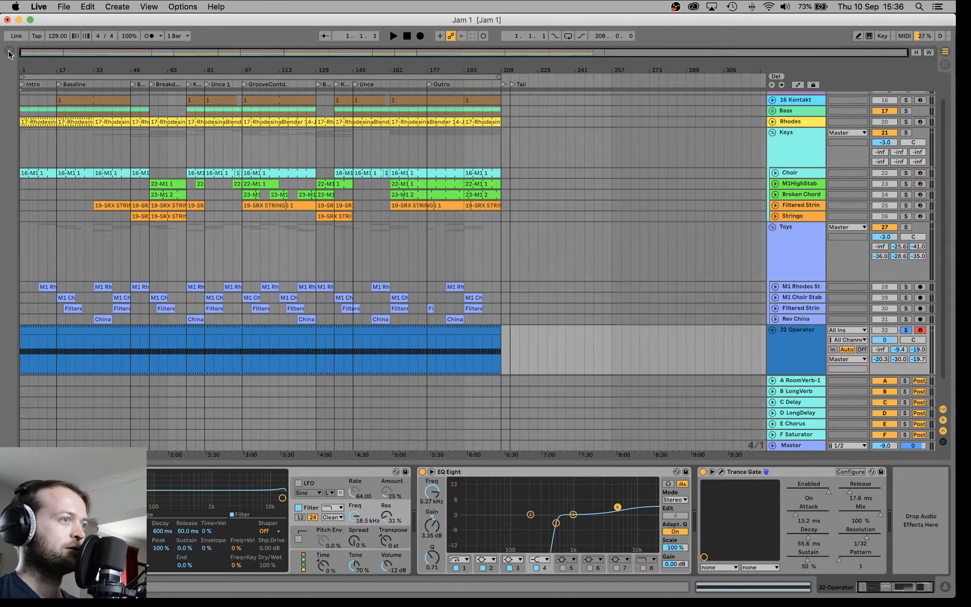
pyautogui.click(833, 349)
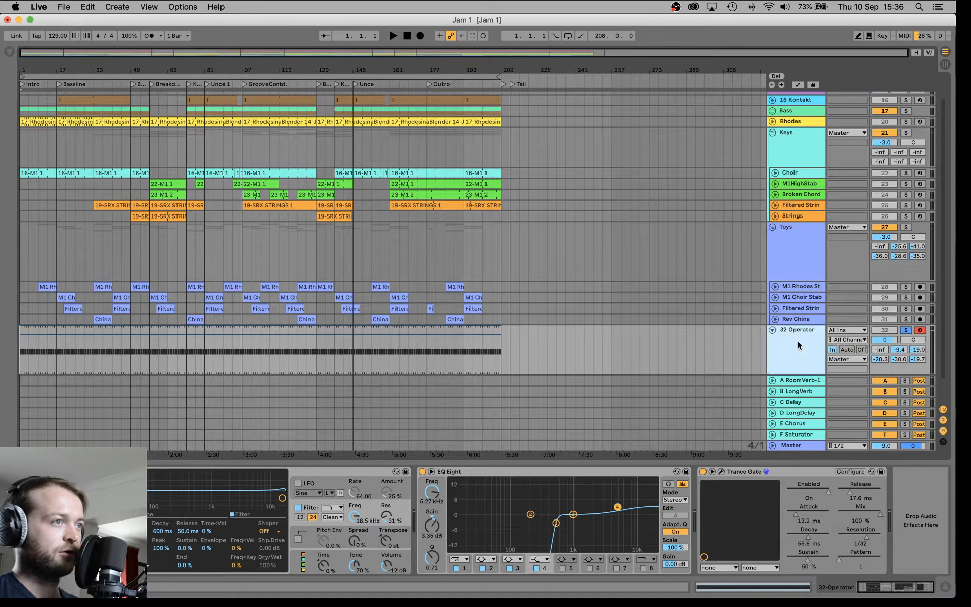
pyautogui.click(847, 349)
pyautogui.click(806, 342)
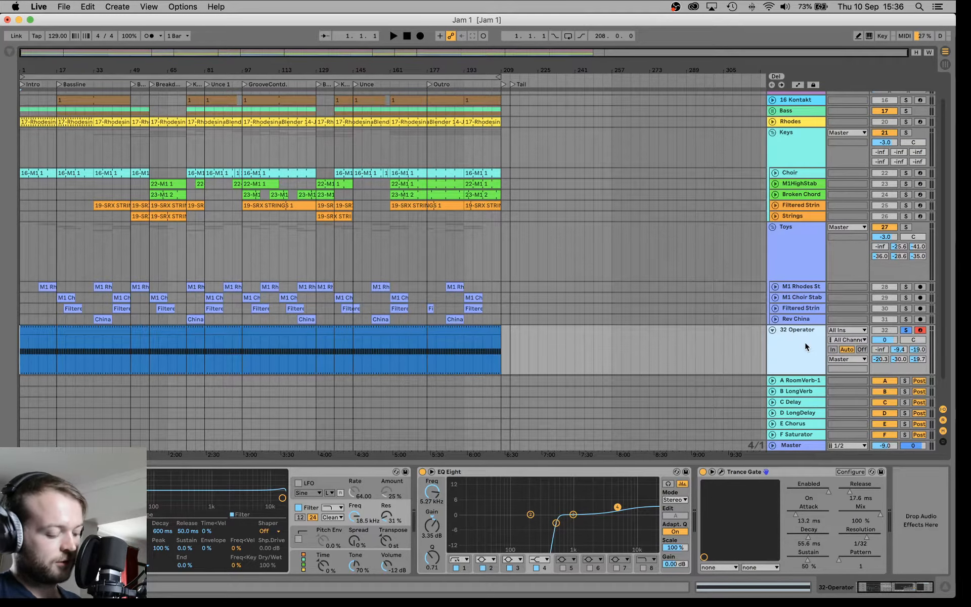
pyautogui.press('super+r')
pyautogui.write('Whit')
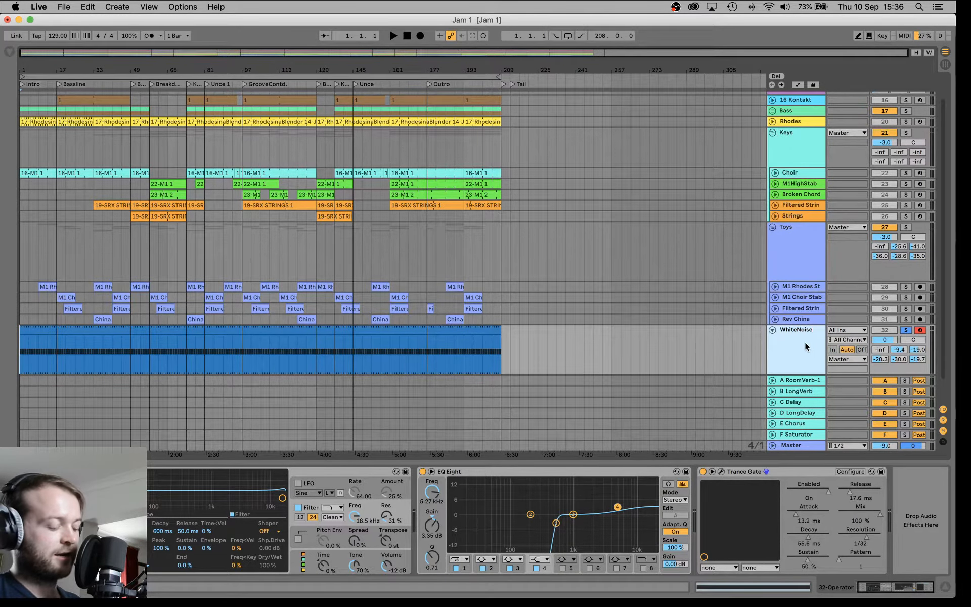
pyautogui.press('Return')
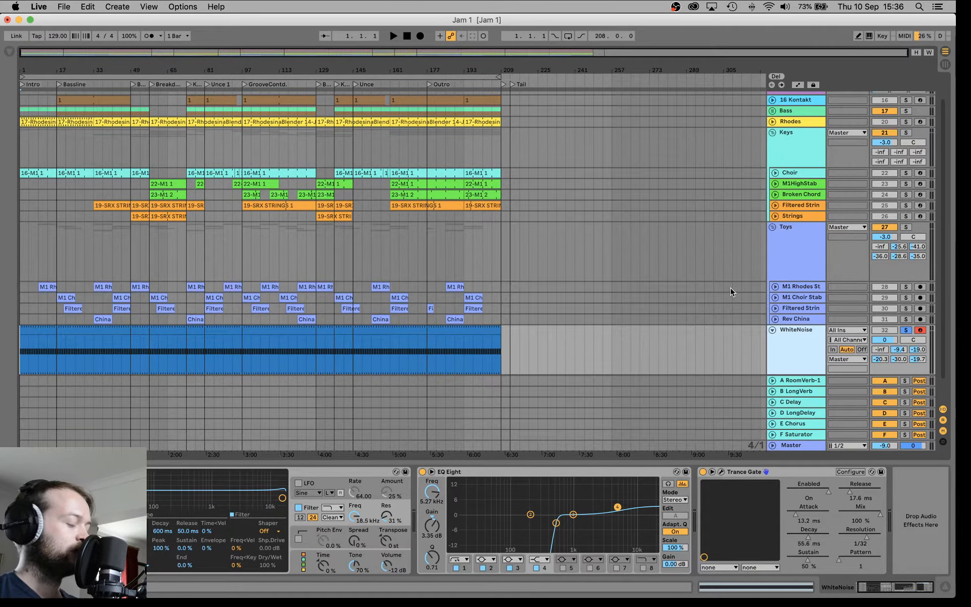
# Switch to OBS and REAPER to check the stream status and the microphone input levels.
pyautogui.press('super+Tab')
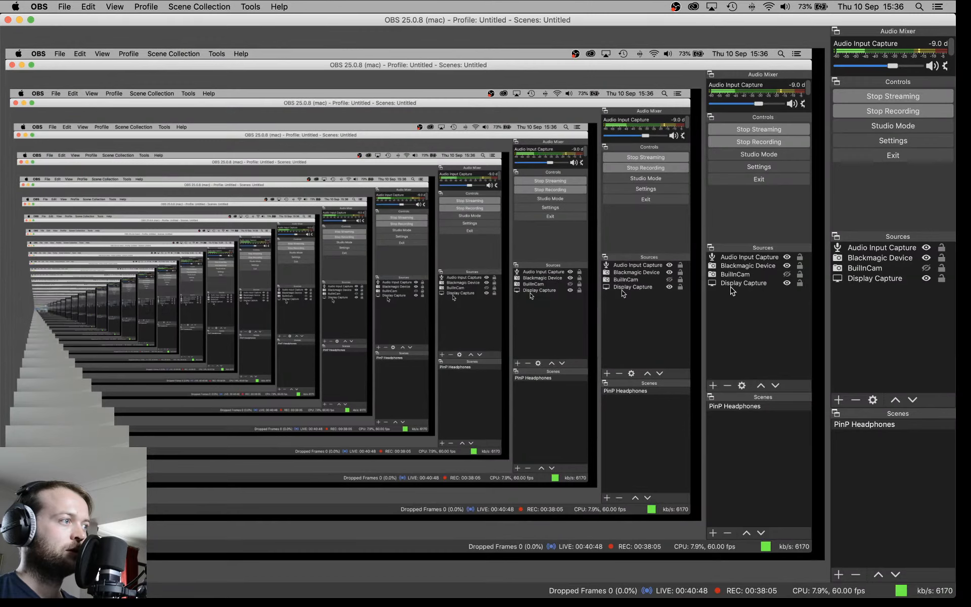
pyautogui.press('super+Tab')
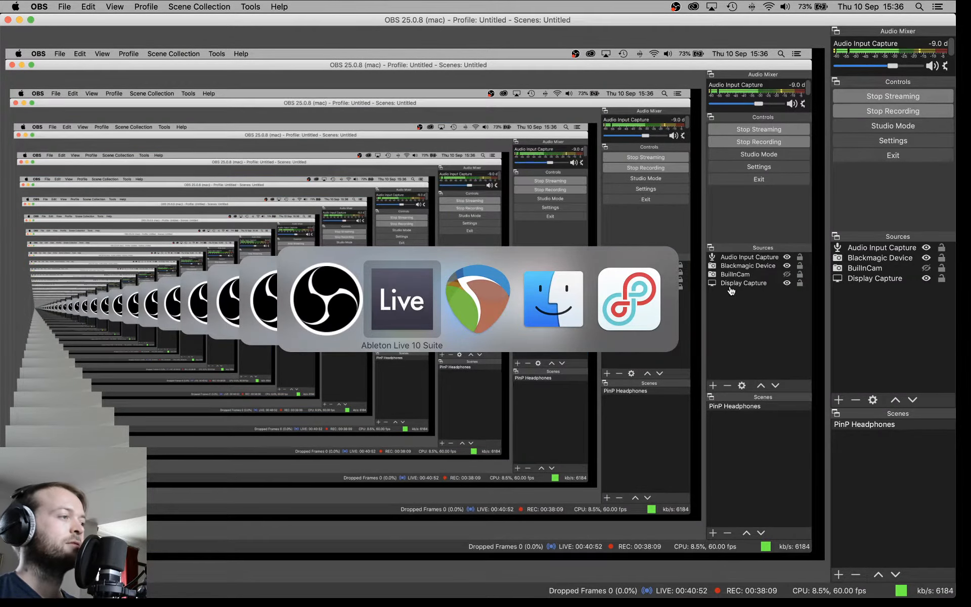
pyautogui.press('super+Tab')
pyautogui.scroll(1, 727, 286)
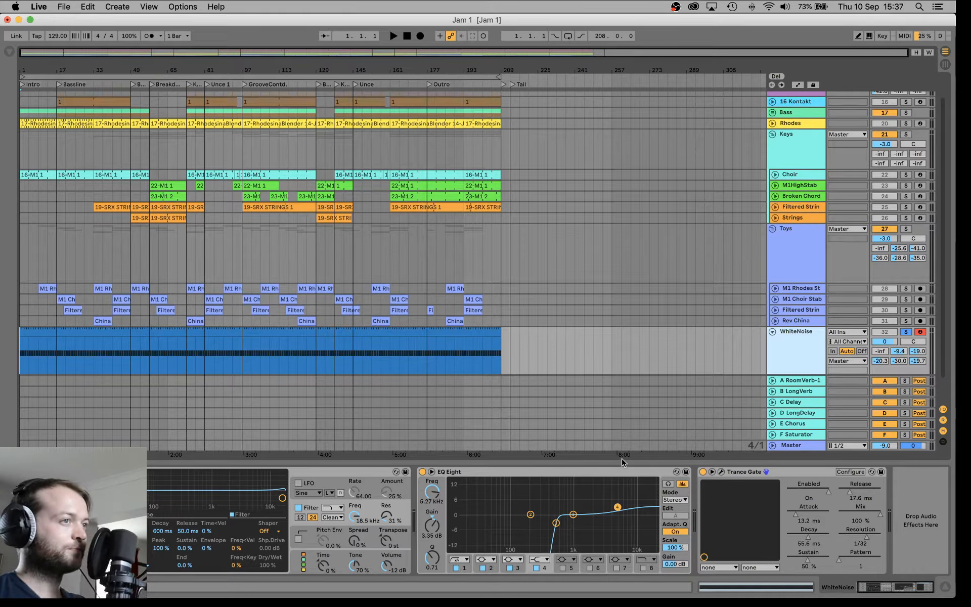
pyautogui.press('super+Tab')
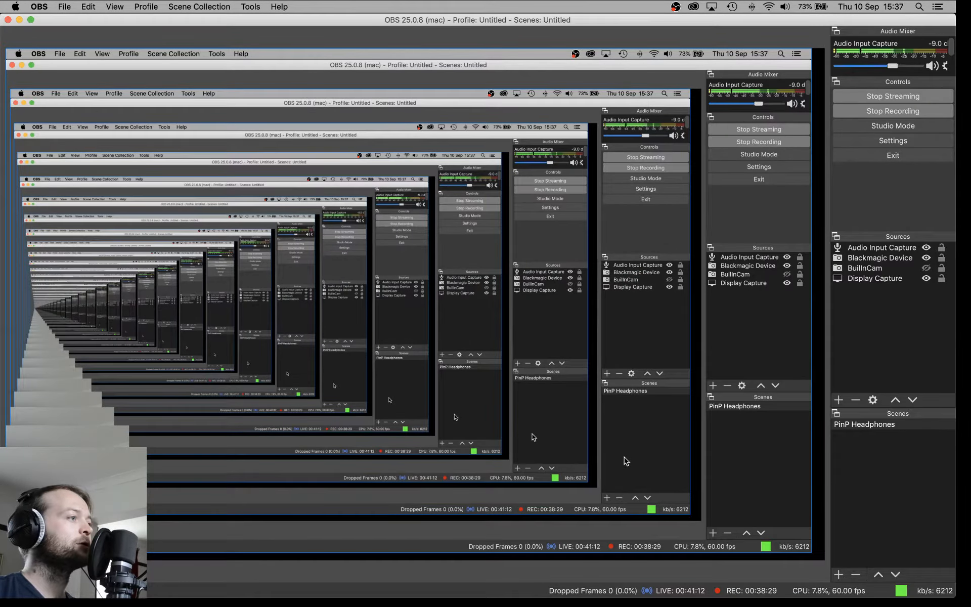
pyautogui.moveTo(213, 589)
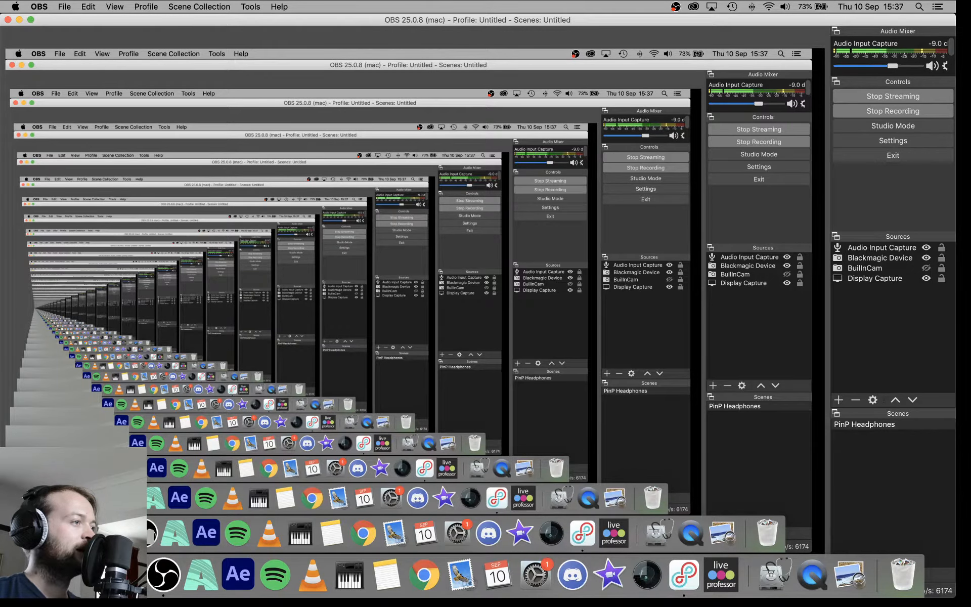
pyautogui.press('super+Tab')
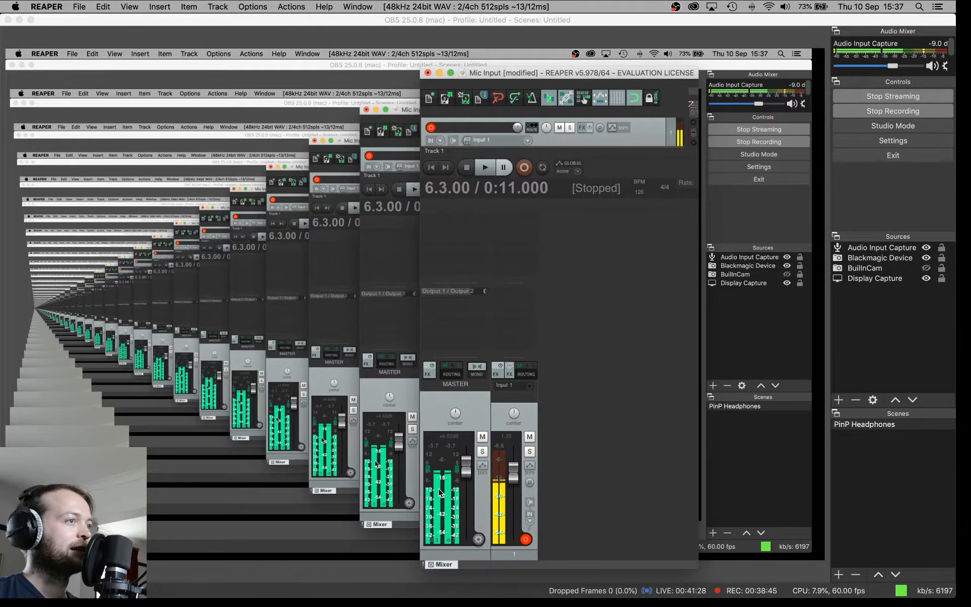
pyautogui.moveTo(767, 576)
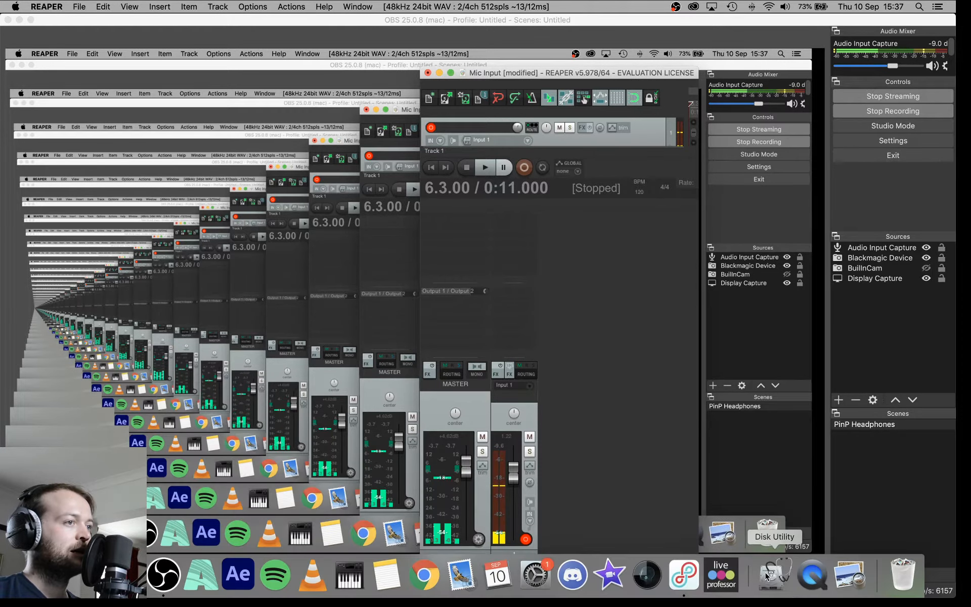
# Open Loopback and examine how the Twitch device routes Ableton Live and REAPER to its output channels.
pyautogui.click(684, 574)
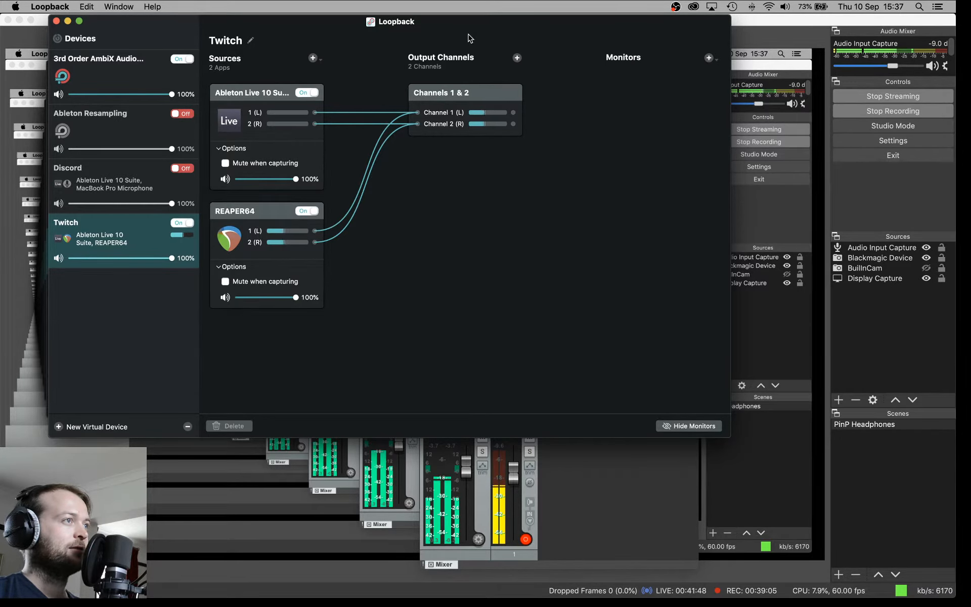
pyautogui.moveTo(470, 26); pyautogui.dragTo(475, 36)
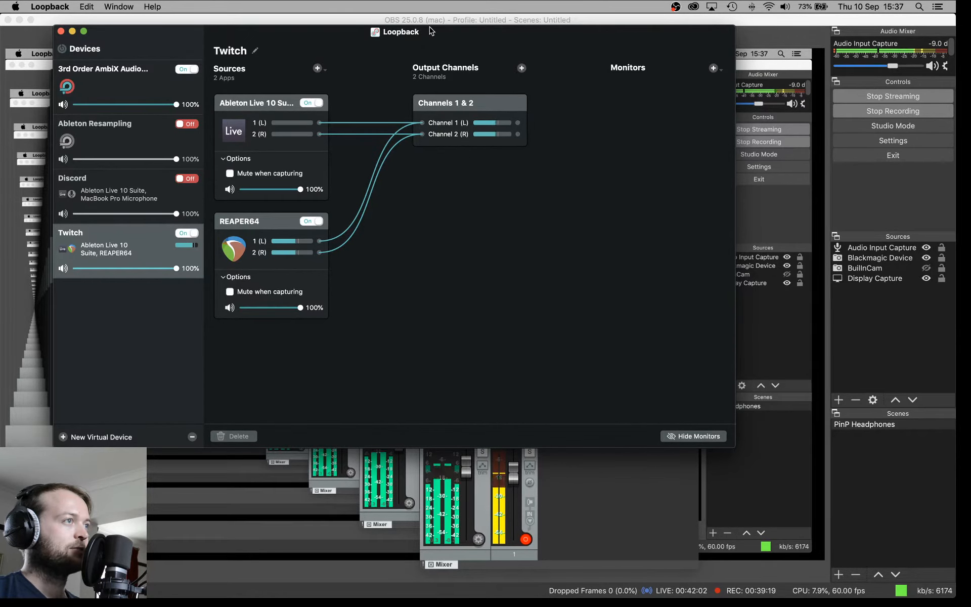
pyautogui.moveTo(430, 31); pyautogui.dragTo(783, 27)
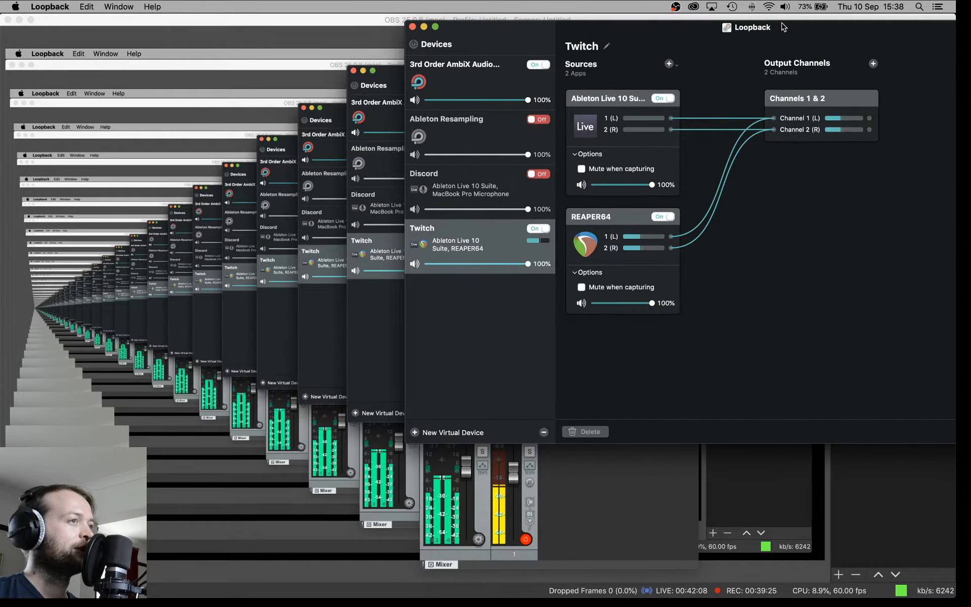
pyautogui.moveTo(783, 27); pyautogui.dragTo(780, 26)
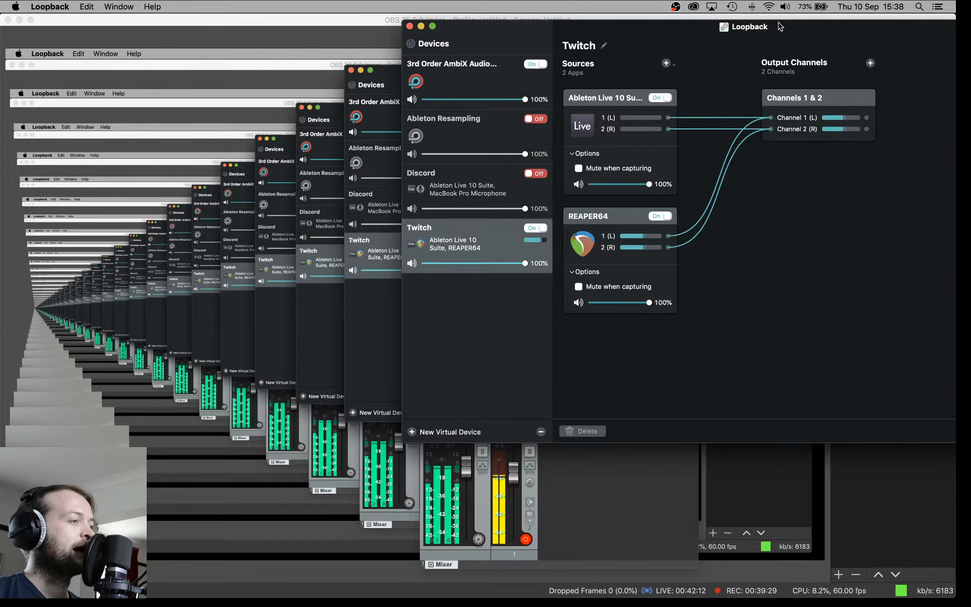
pyautogui.moveTo(780, 26); pyautogui.dragTo(631, 64)
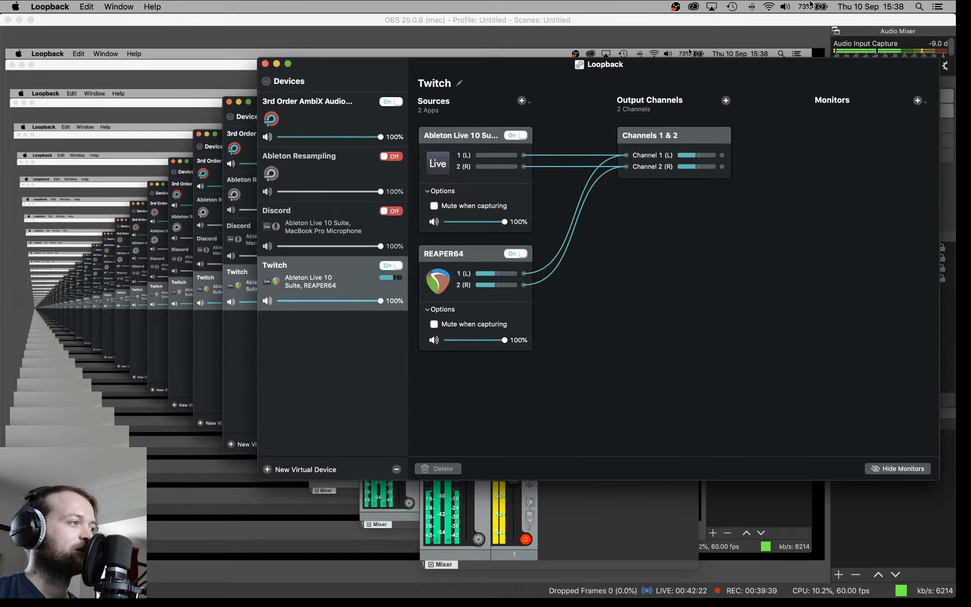
# Check the Mac's battery charging status and the apps using significant energy.
pyautogui.click(810, 6)
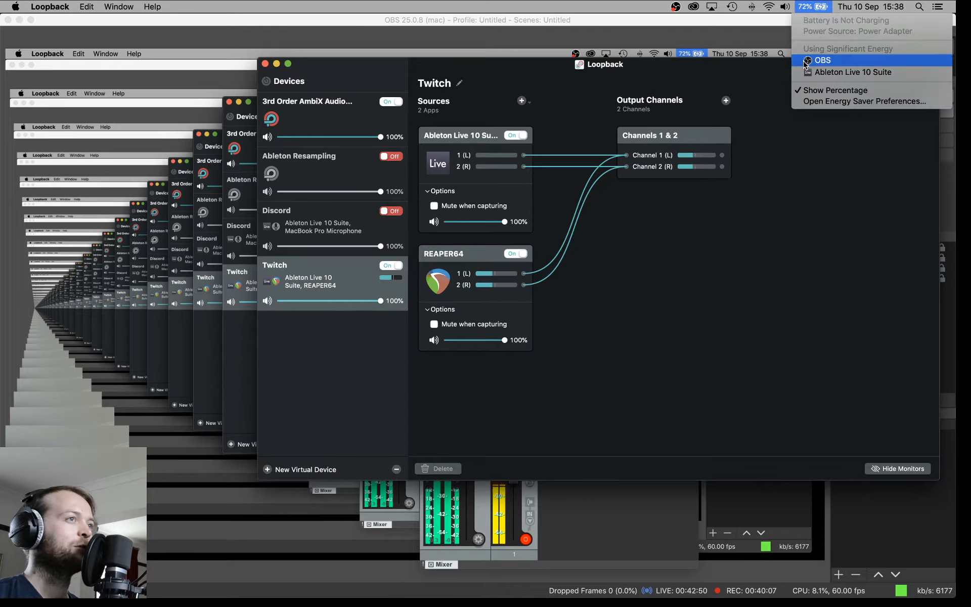
pyautogui.click(817, 7)
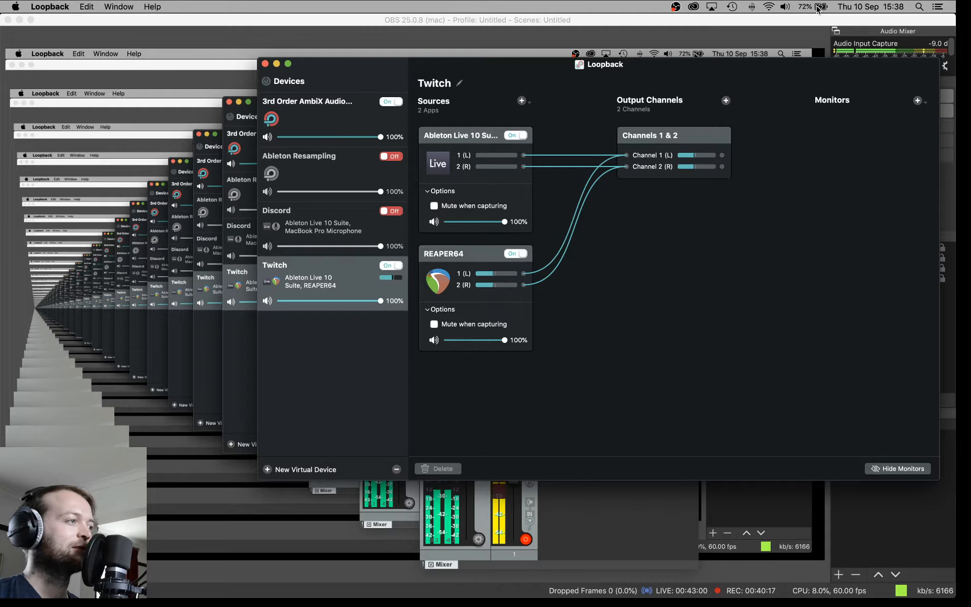
pyautogui.click(818, 8)
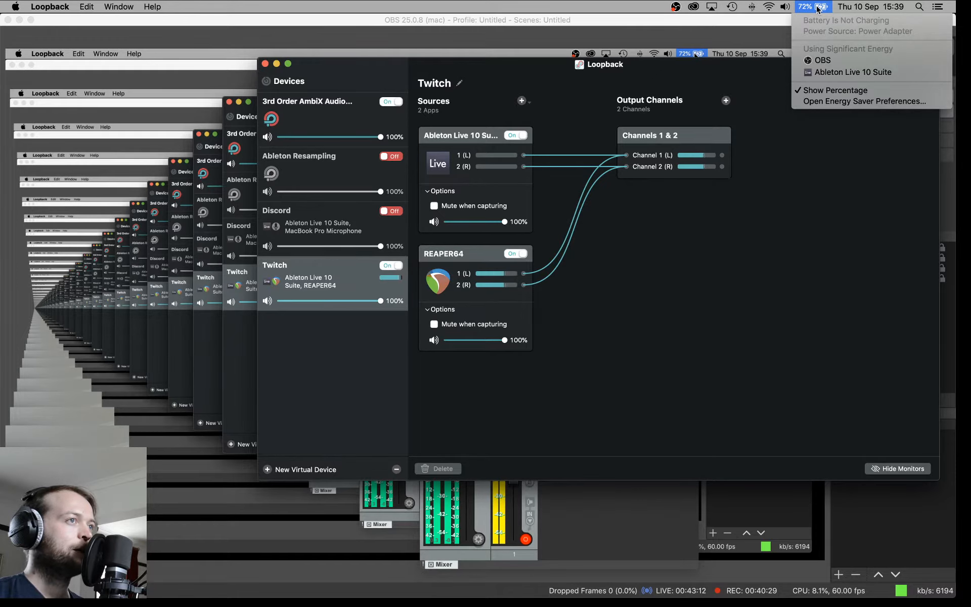
pyautogui.click(817, 9)
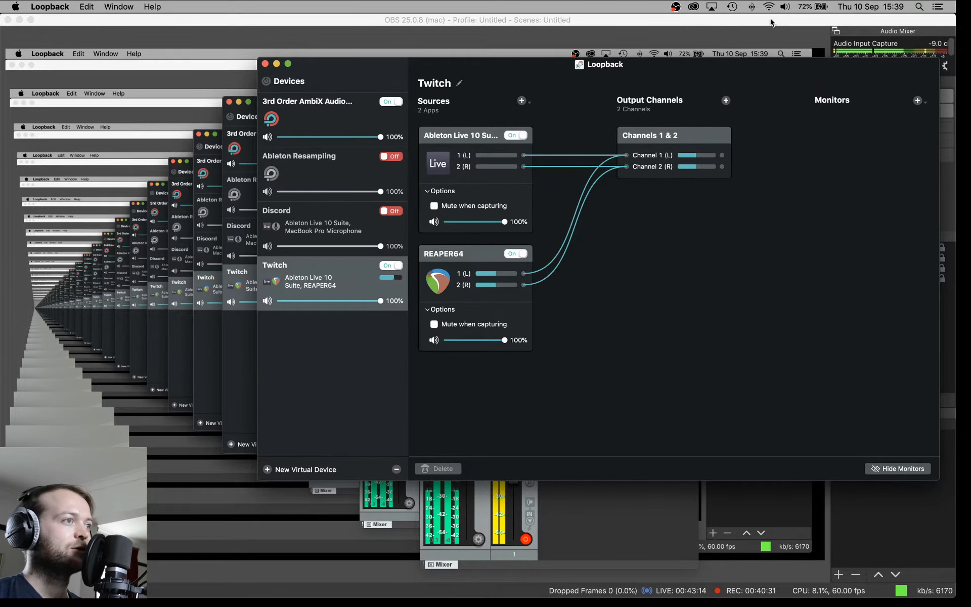
# Switch to REAPER and disarm recording on the microphone input track.
pyautogui.click(768, 21)
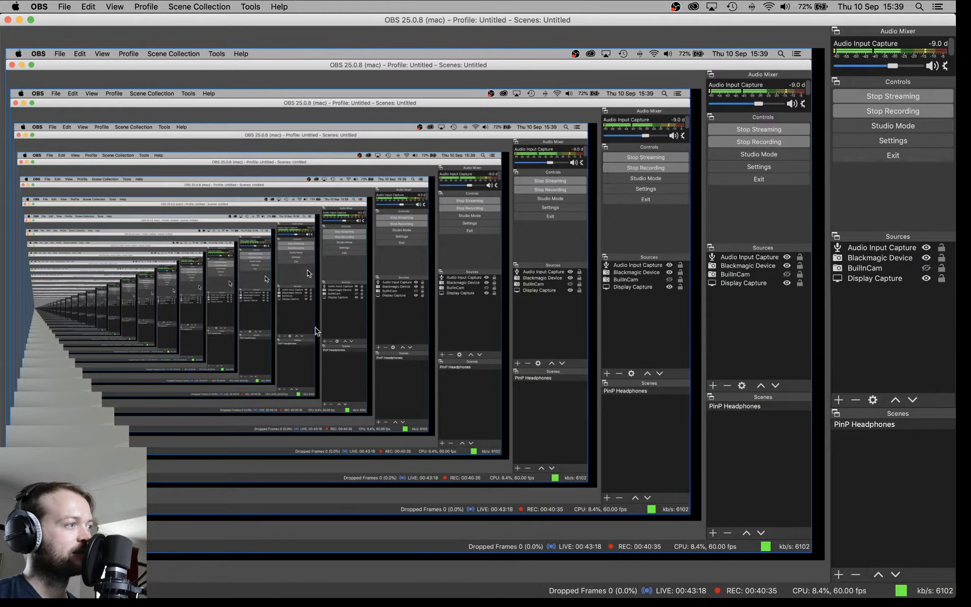
pyautogui.moveTo(201, 589)
pyautogui.click(126, 581)
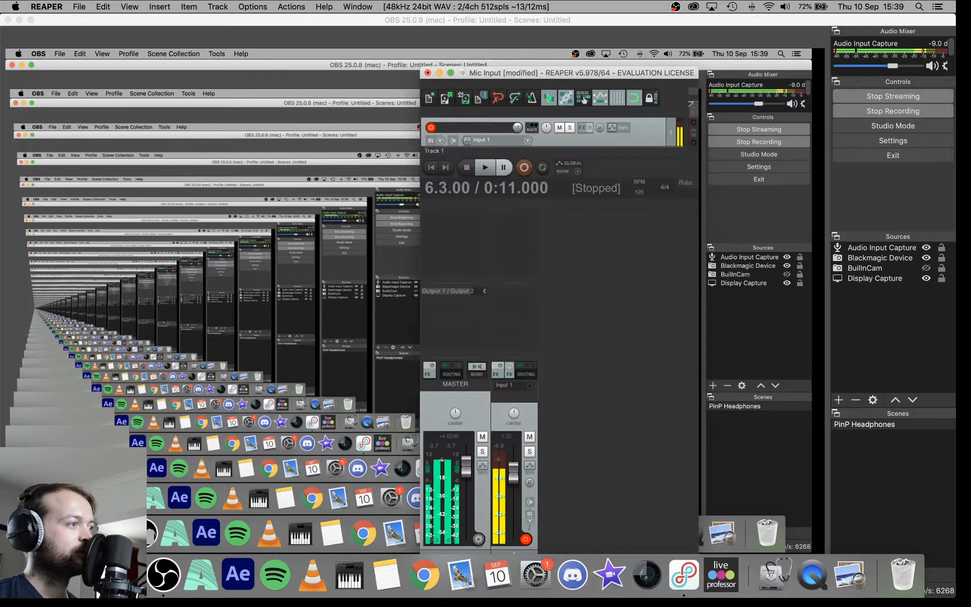
pyautogui.click(526, 540)
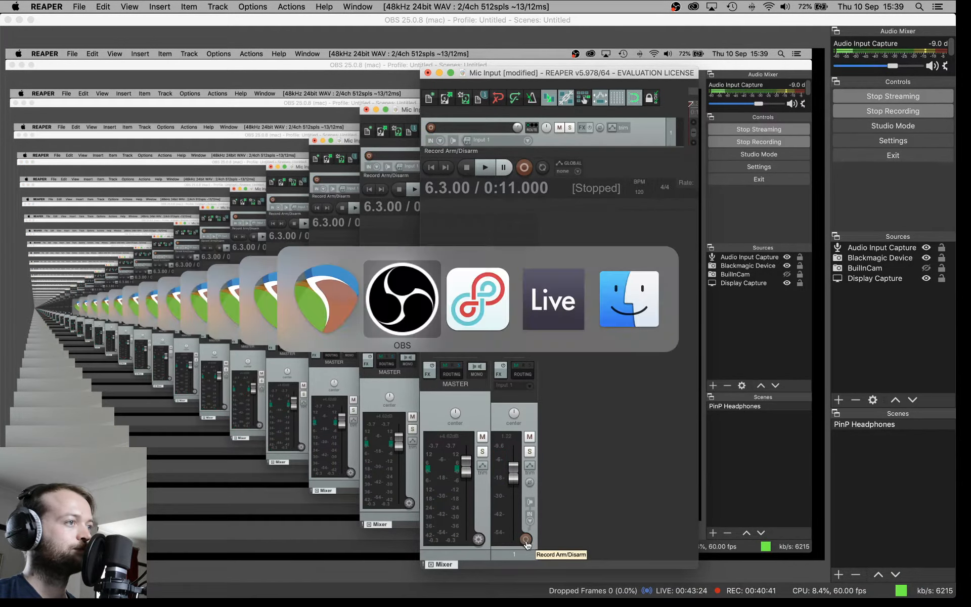
# Switch back to Ableton Live and move the insert position to bar 165 on the Keys group track.
pyautogui.press('super+Tab')
pyautogui.press('super+Tab')
pyautogui.press('super+Tab')
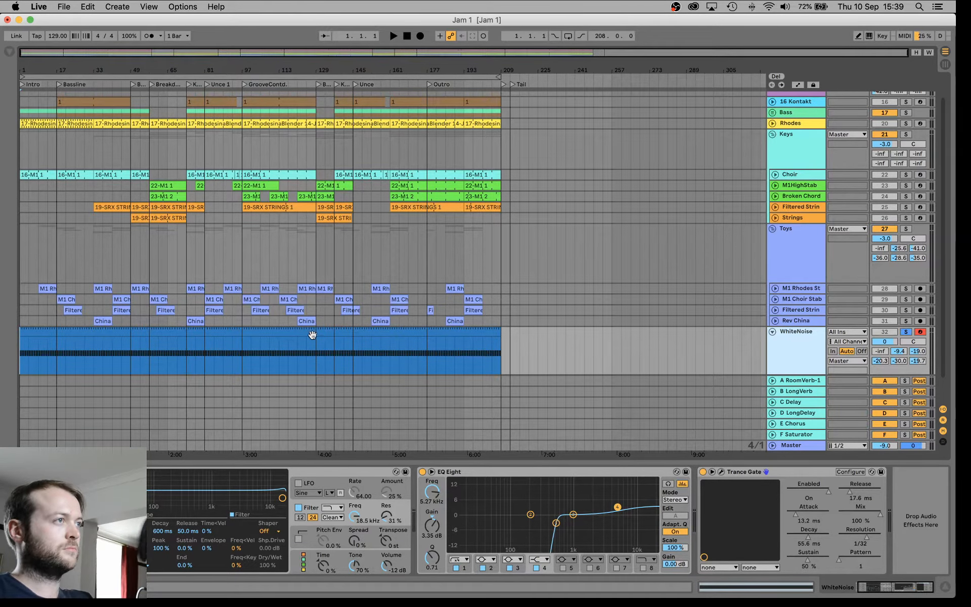
pyautogui.click(402, 150)
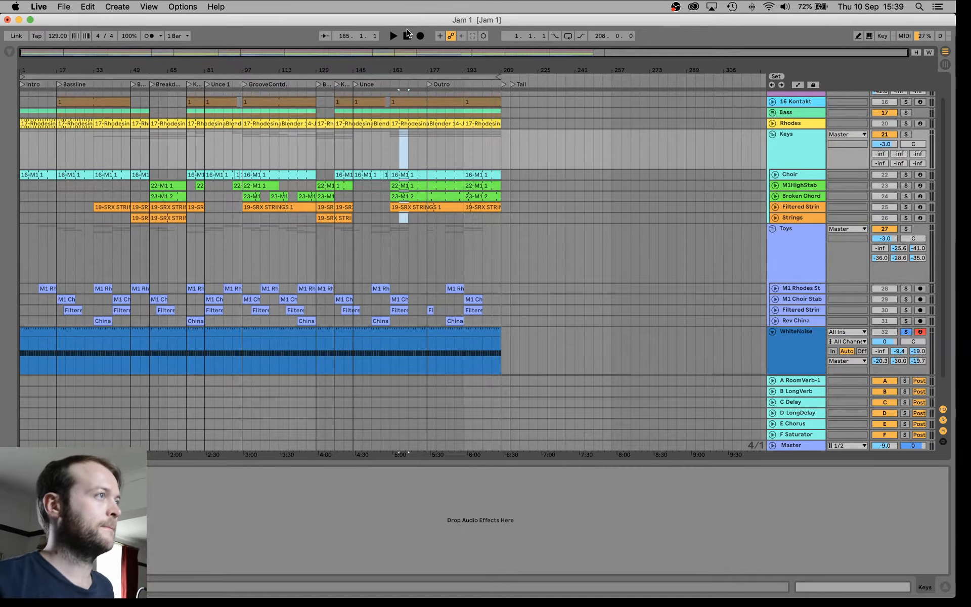
# Return the playhead to the song start and enlarge the arrangement so the whole song fills the view.
pyautogui.click(407, 35)
pyautogui.scroll(1, 265, 92)
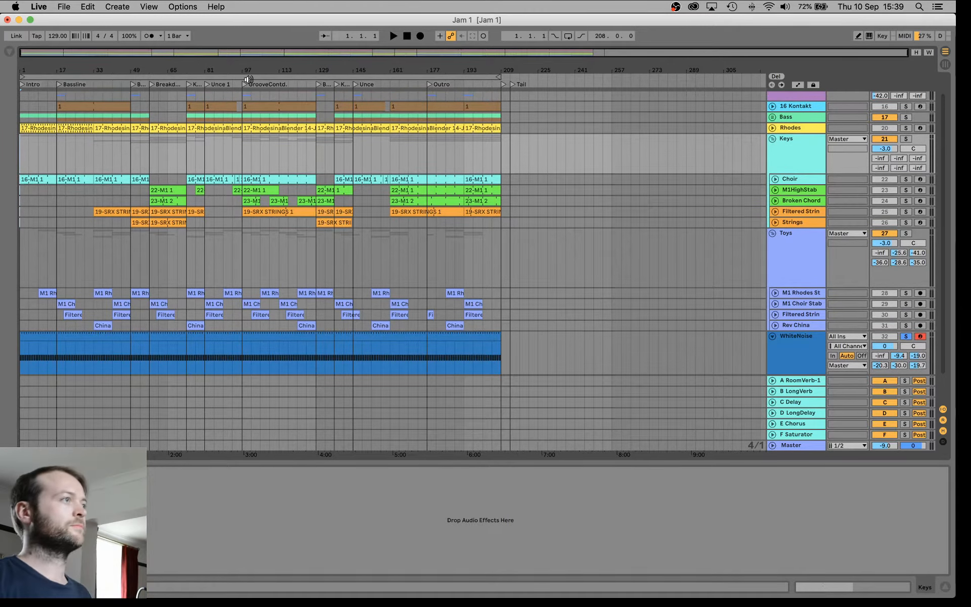
pyautogui.moveTo(40, 72); pyautogui.dragTo(72, 132)
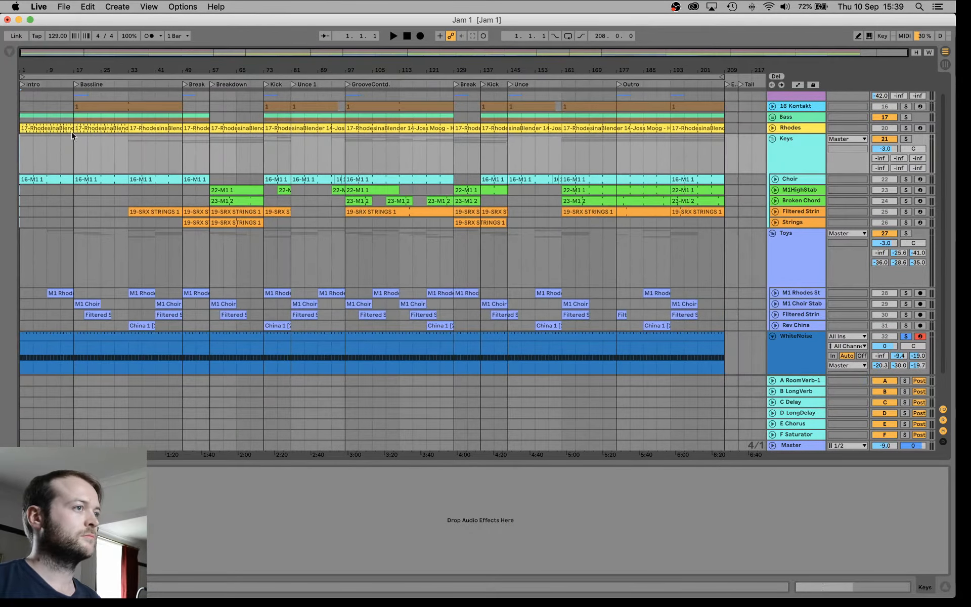
pyautogui.moveTo(259, 462); pyautogui.dragTo(259, 572)
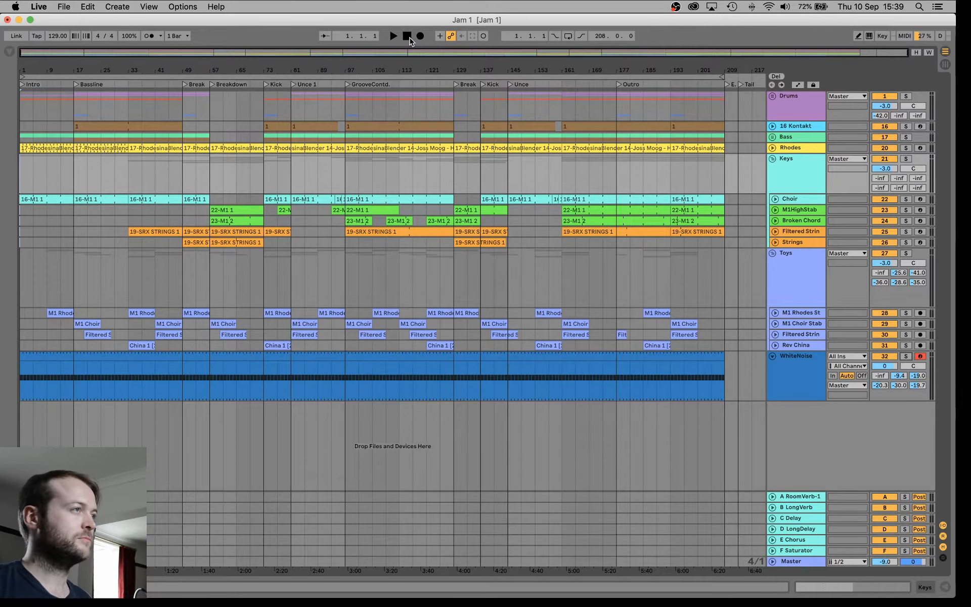
# Switch to OBS to check the stream and recording status, and return to Ableton Live.
pyautogui.press('super+Tab')
pyautogui.press('super+Tab')
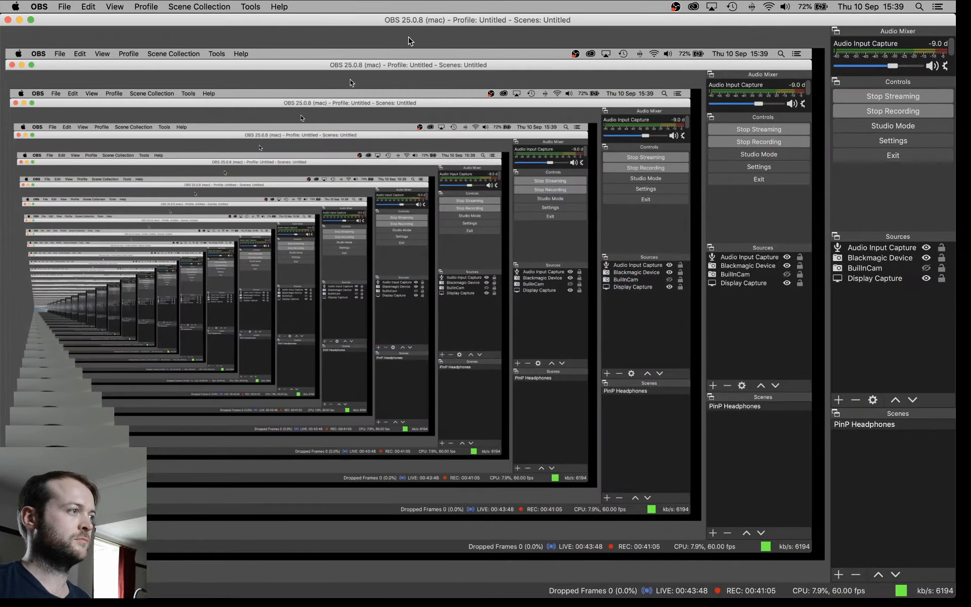
pyautogui.press('super+Tab')
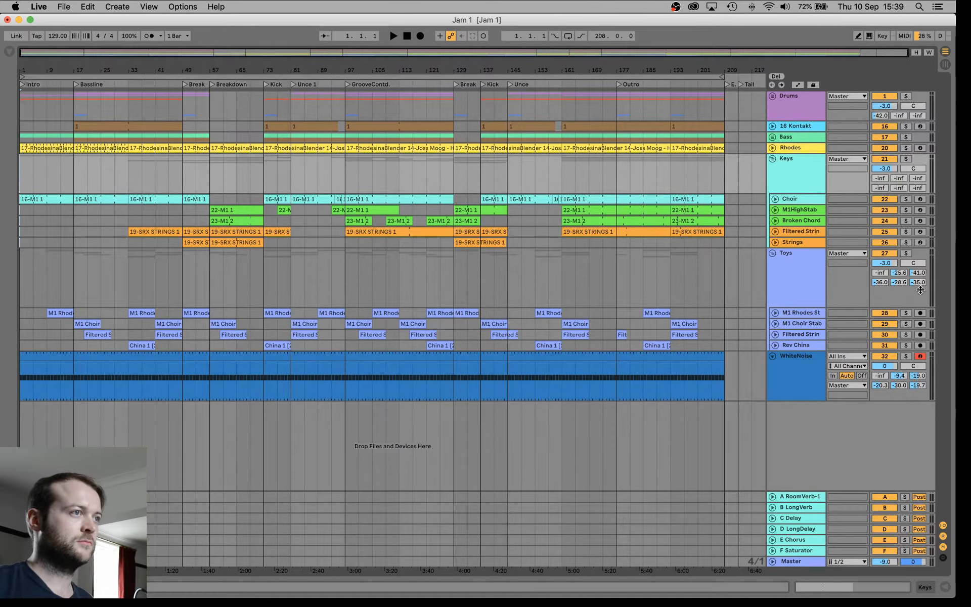
# Show automation and give the WhiteNoise track separate lanes for Trance Gate Mix and Operator Filter Res.
pyautogui.doubleClick(791, 377)
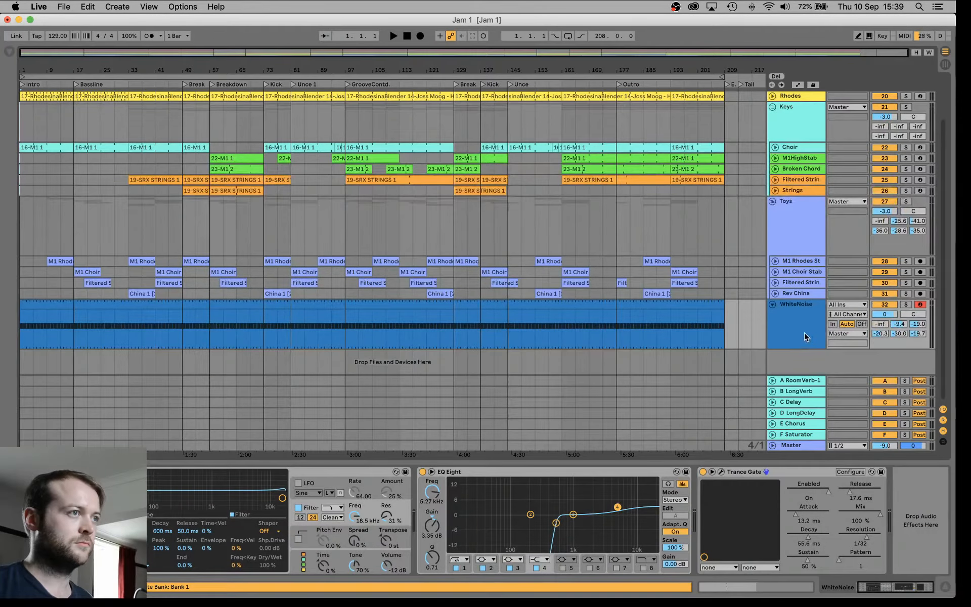
pyautogui.press('a')
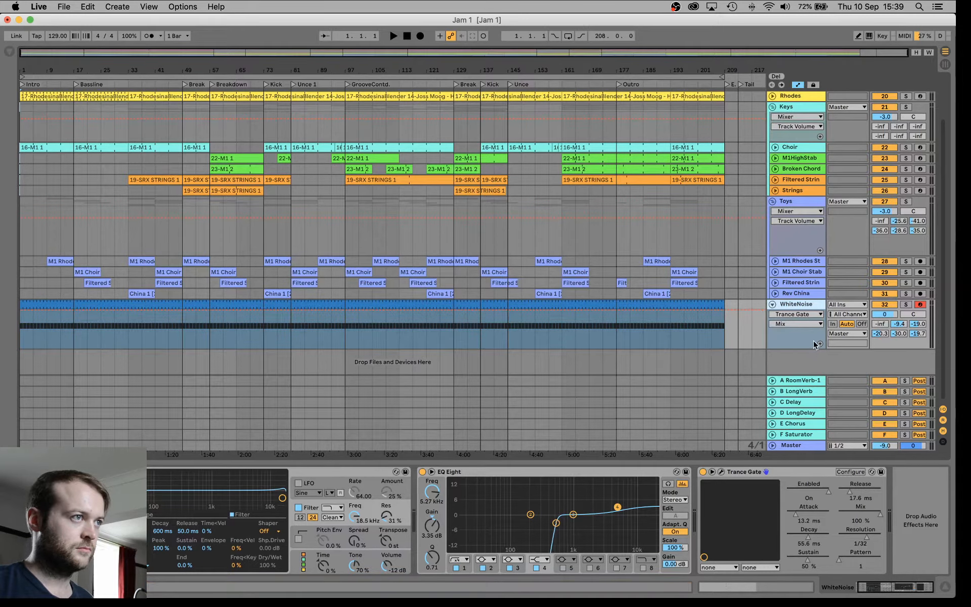
pyautogui.click(820, 344)
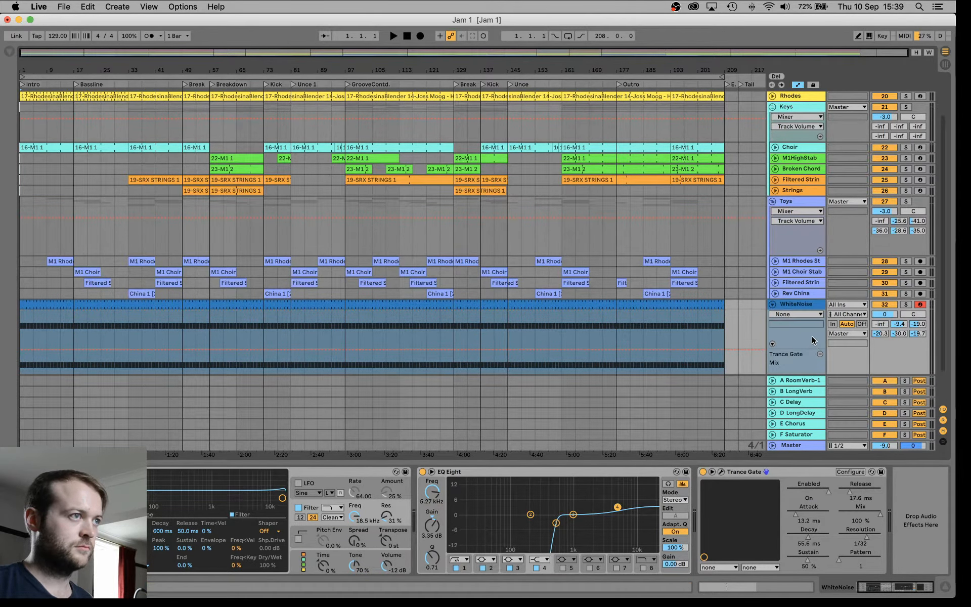
pyautogui.scroll(-2, 792, 316)
pyautogui.click(787, 277)
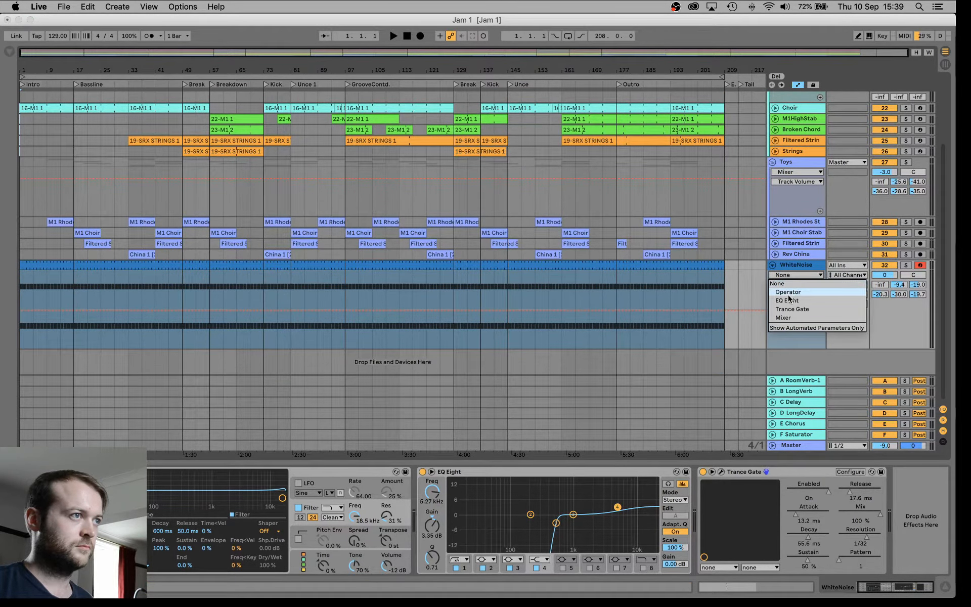
pyautogui.click(789, 293)
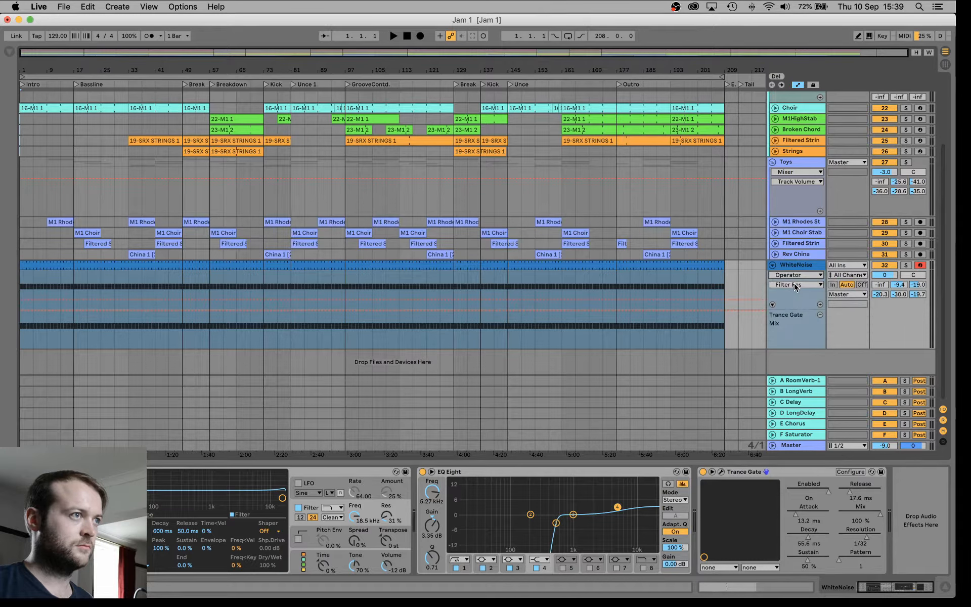
pyautogui.click(820, 304)
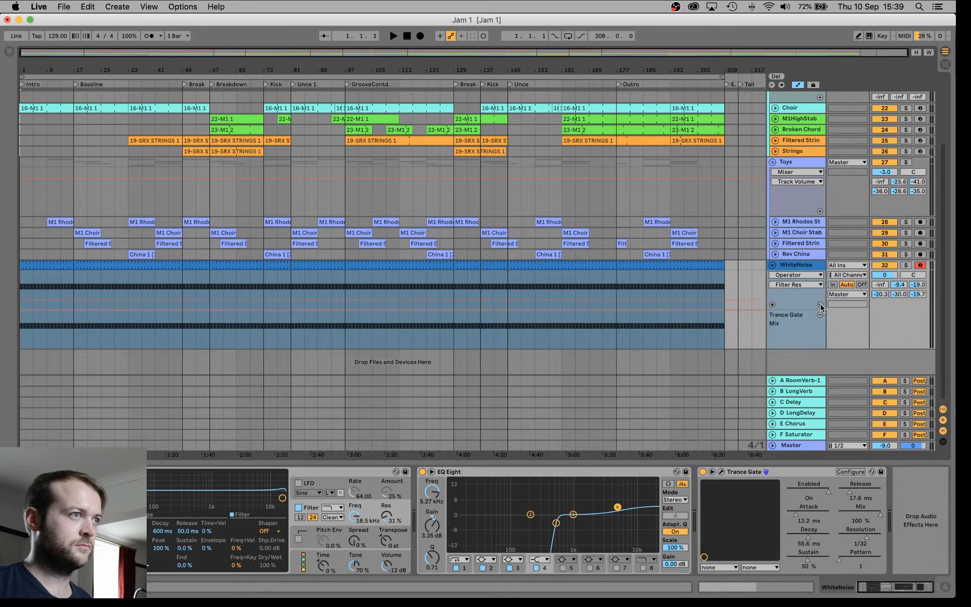
# Add a separate automation lane for Operator's Filter Frequency on the WhiteNoise track.
pyautogui.click(790, 275)
pyautogui.click(790, 285)
pyautogui.click(792, 285)
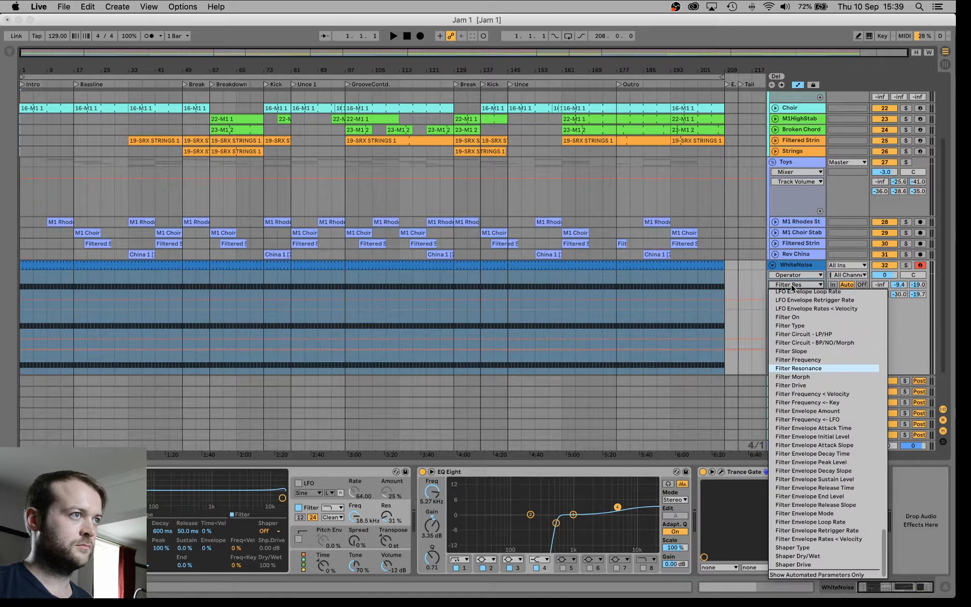
pyautogui.click(800, 360)
pyautogui.scroll(-3, 797, 316)
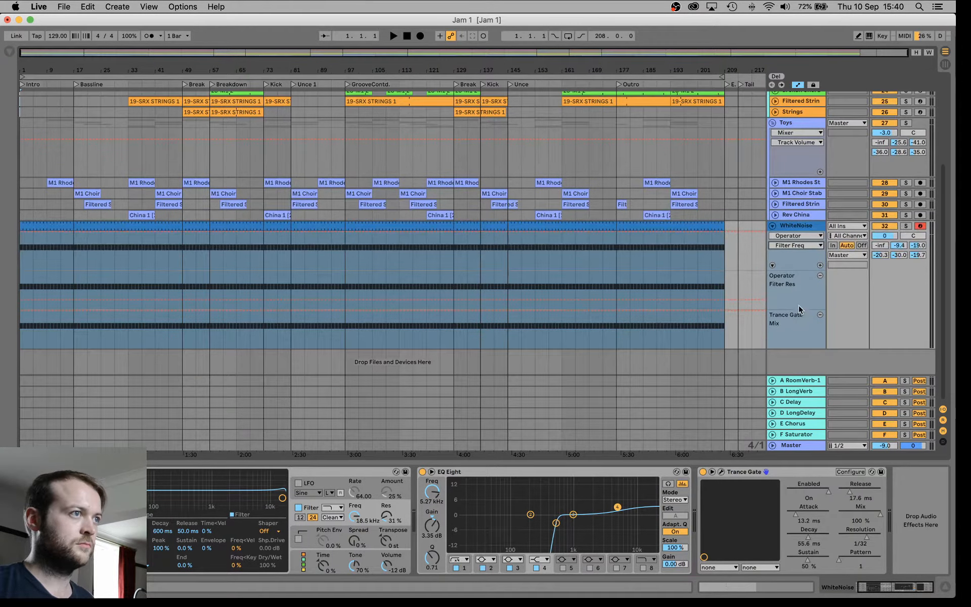
pyautogui.click(819, 263)
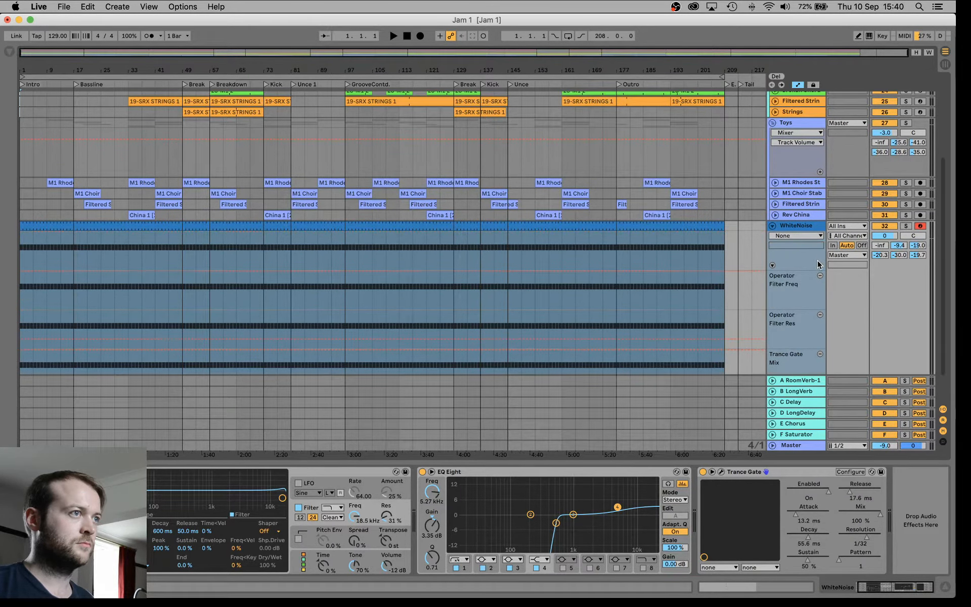
pyautogui.scroll(-2, 810, 323)
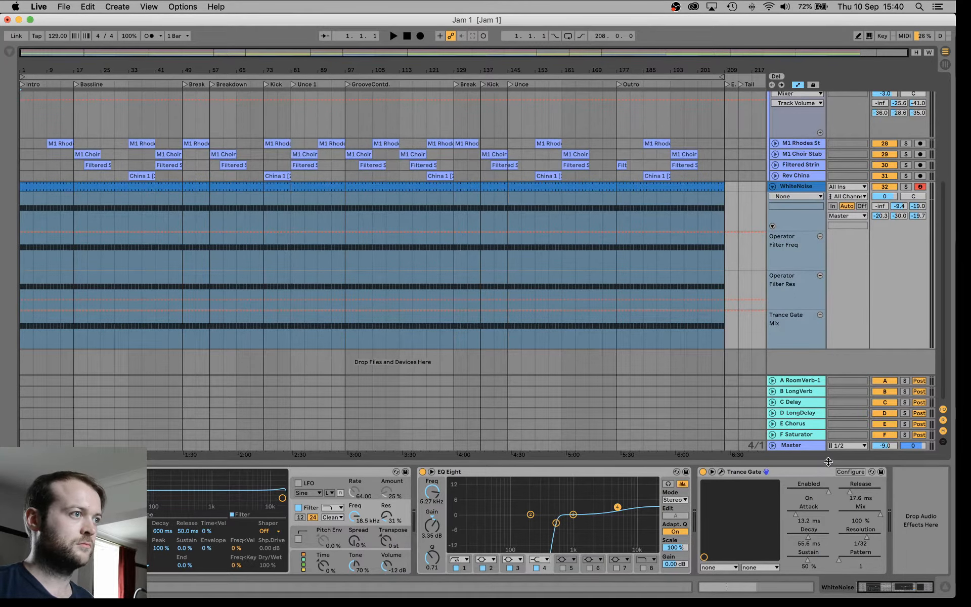
# Disarm the WhiteNoise track and record filter frequency, resonance and Trance Gate mix automation from the song start to about bar 170.
pyautogui.moveTo(828, 461); pyautogui.dragTo(829, 571)
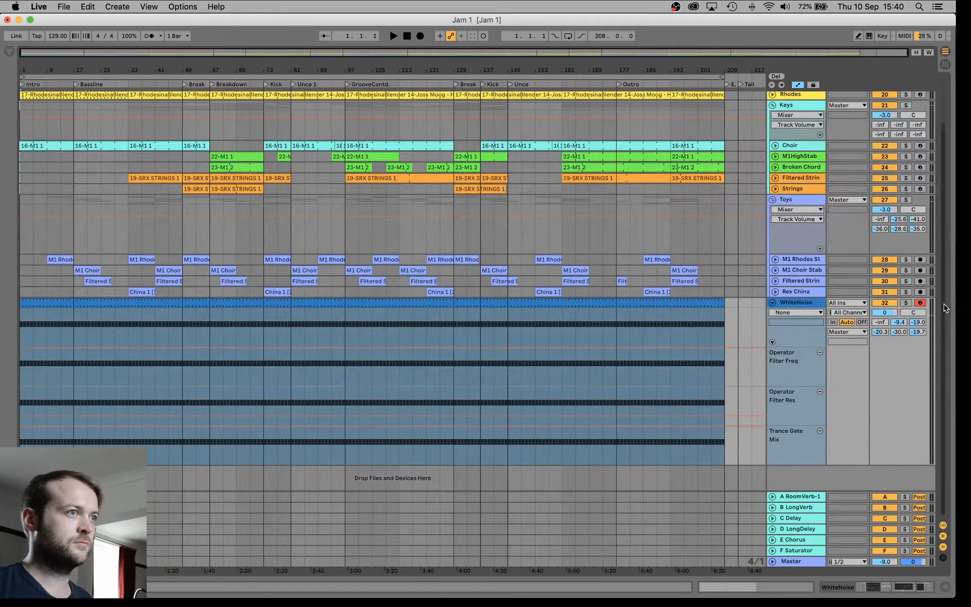
pyautogui.click(923, 302)
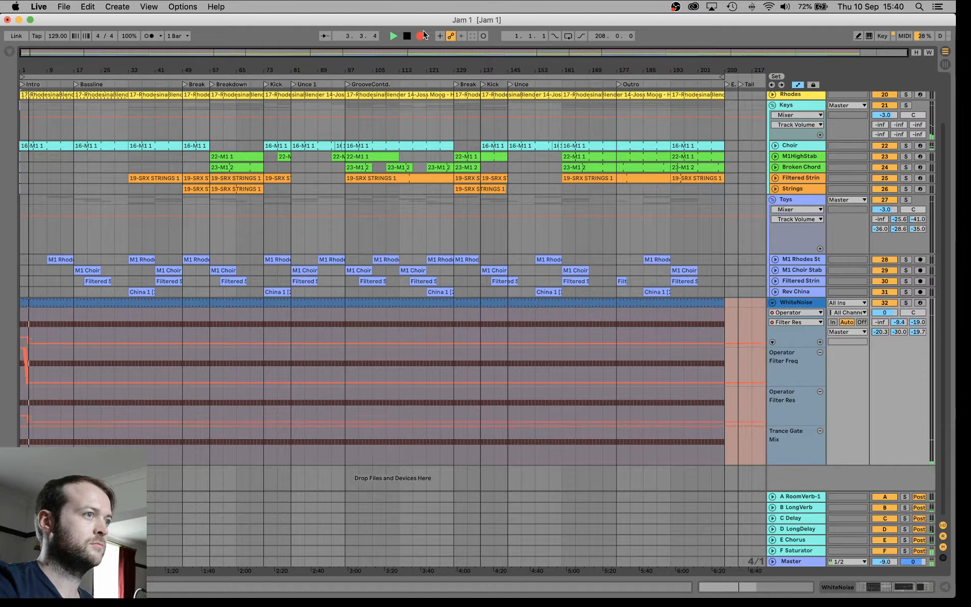
pyautogui.click(421, 36)
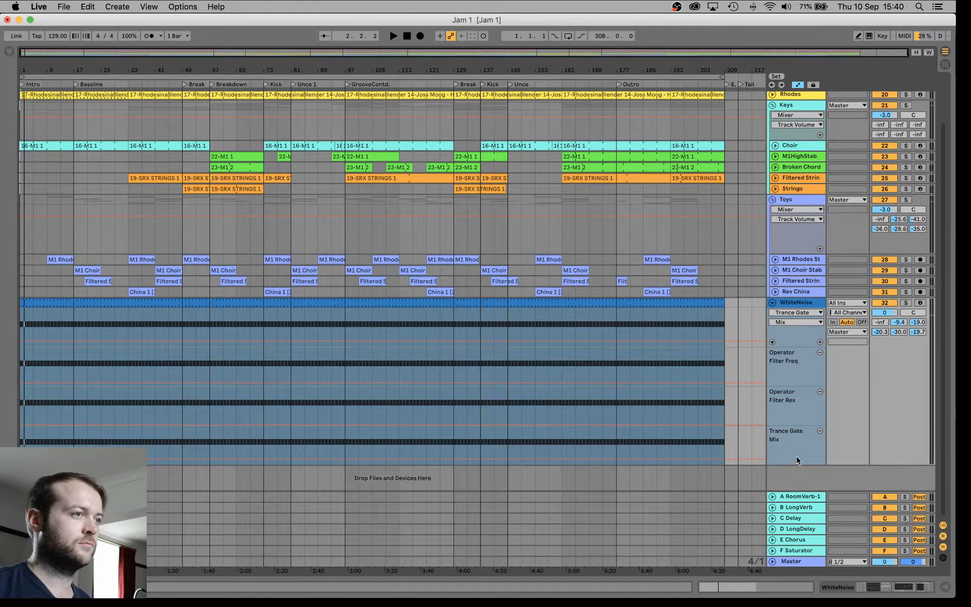
pyautogui.click(404, 37)
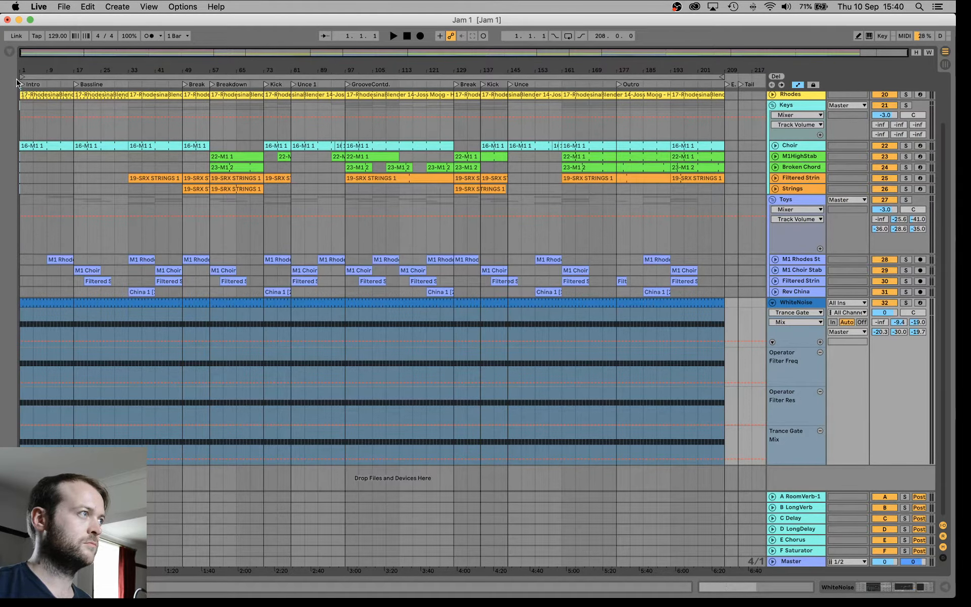
pyautogui.press('space')
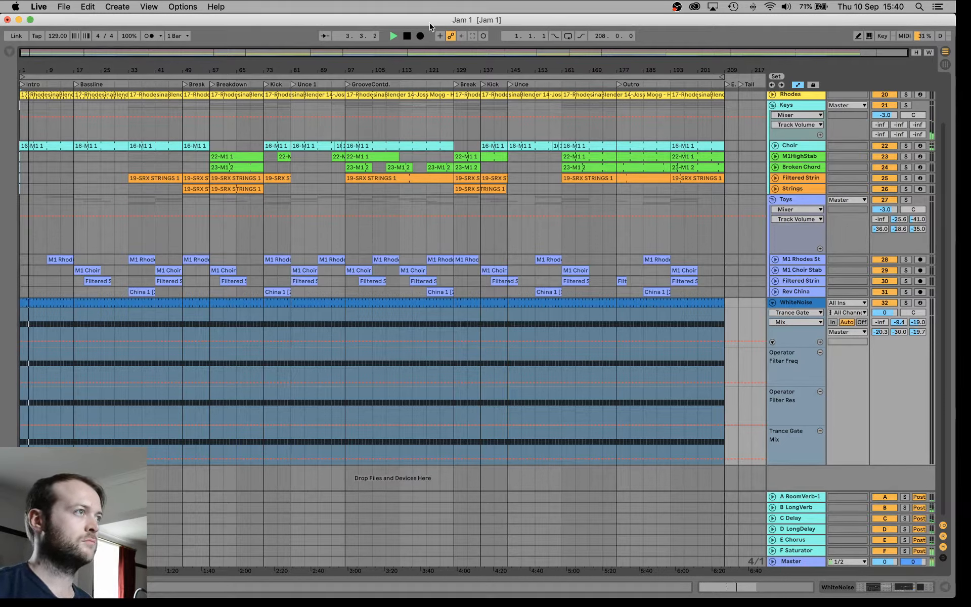
pyautogui.click(423, 36)
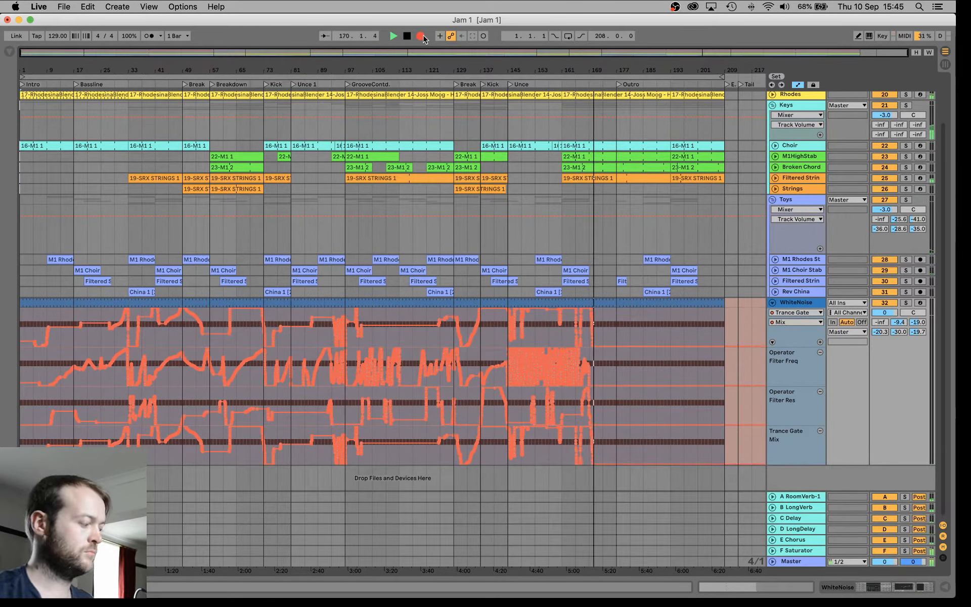
pyautogui.press('space')
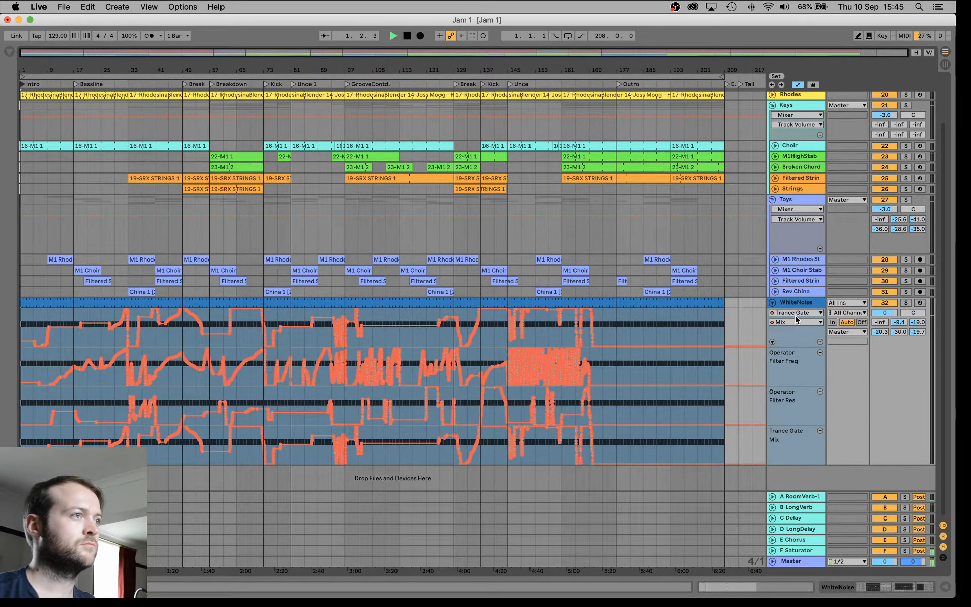
# Fold the WhiteNoise track, hide the automation lanes and open the track's device chain.
pyautogui.click(771, 302)
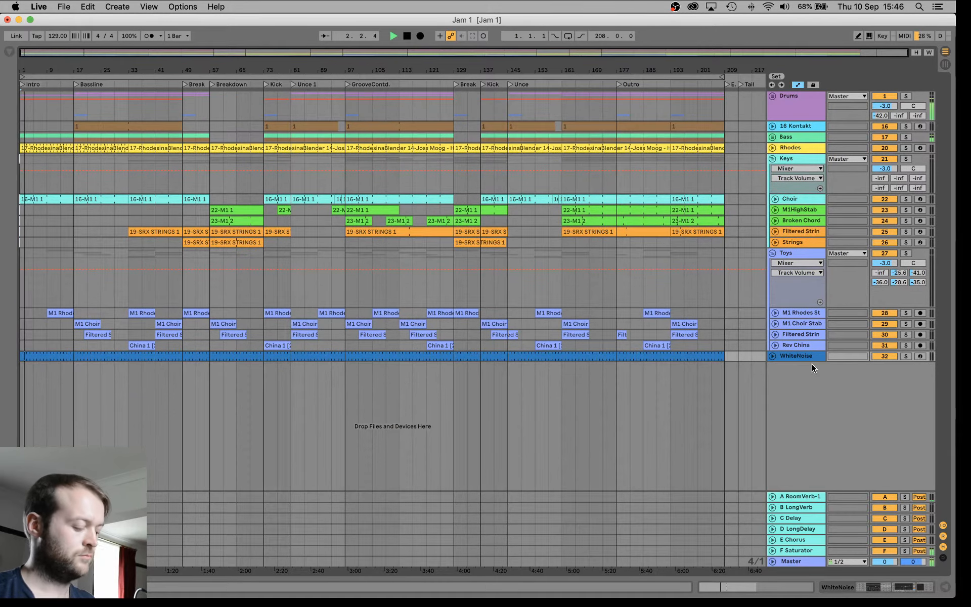
pyautogui.press('a')
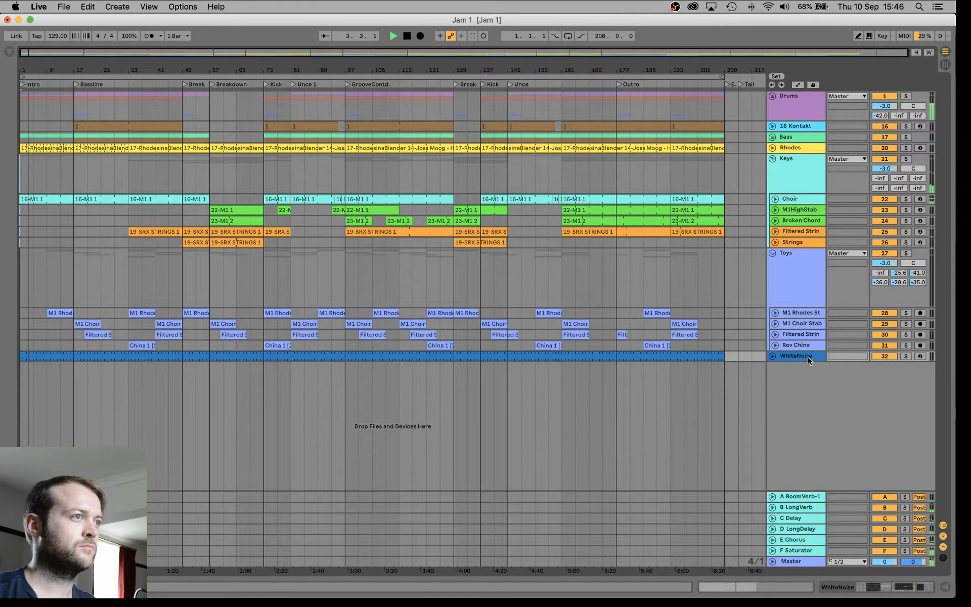
pyautogui.doubleClick(808, 357)
# Add the Limiter audio effect after Trance Gate on the WhiteNoise track.
pyautogui.click(7, 54)
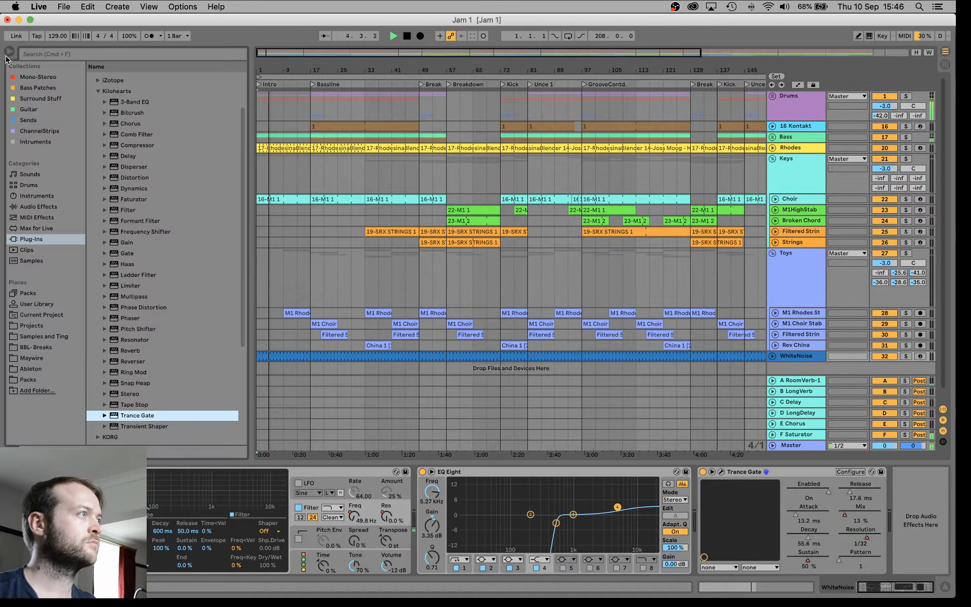
pyautogui.scroll(-5, 170, 263)
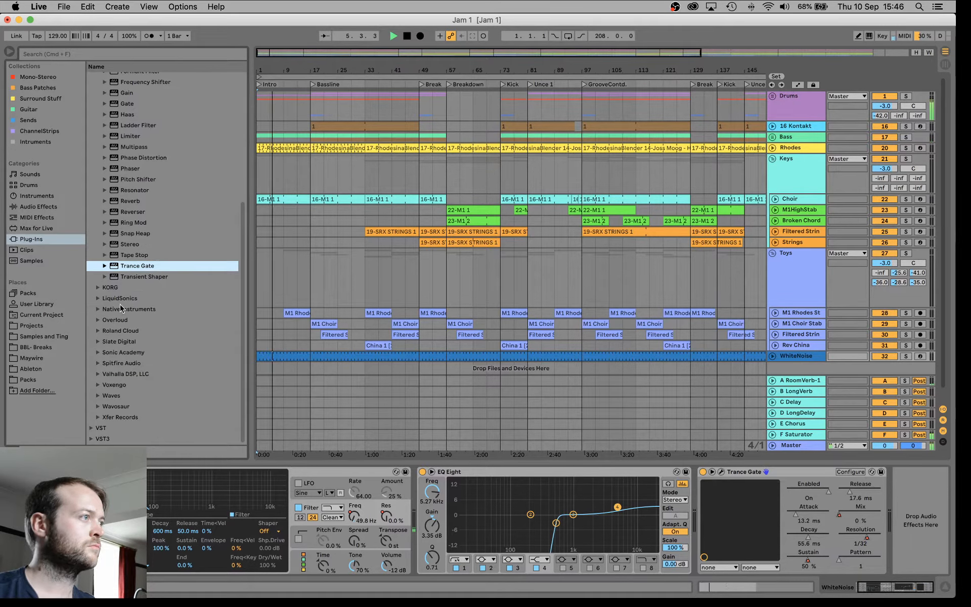
pyautogui.click(28, 208)
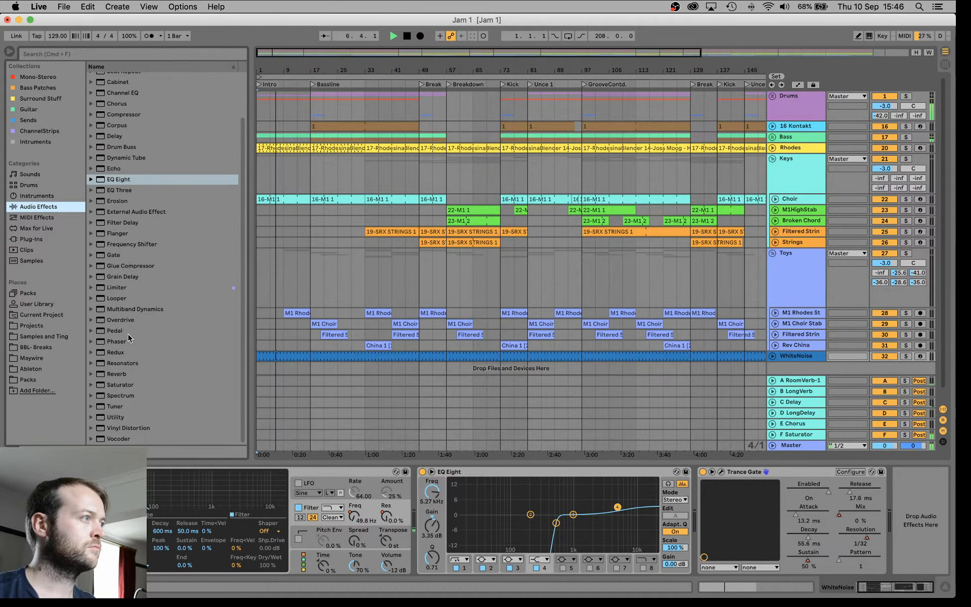
pyautogui.moveTo(129, 288); pyautogui.dragTo(908, 559)
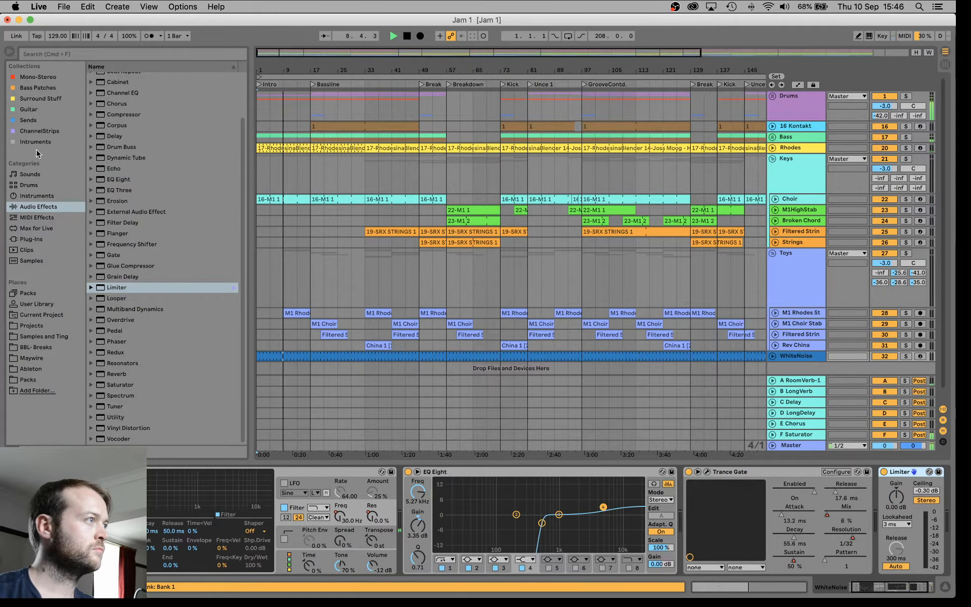
pyautogui.scroll(3, 123, 145)
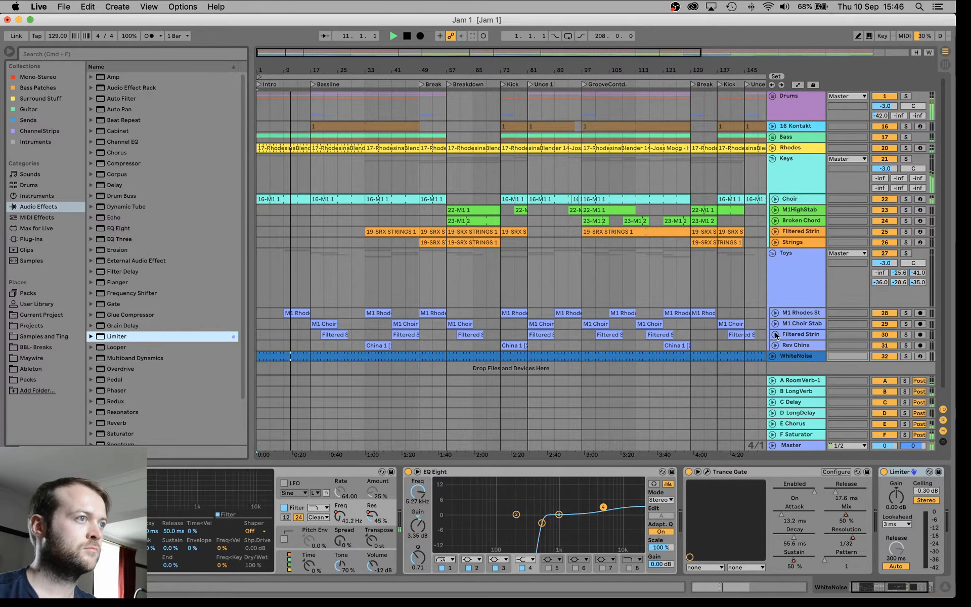
# Set the WhiteNoise Limiter's ceiling to -7.31 dB and fold the track.
pyautogui.click(772, 356)
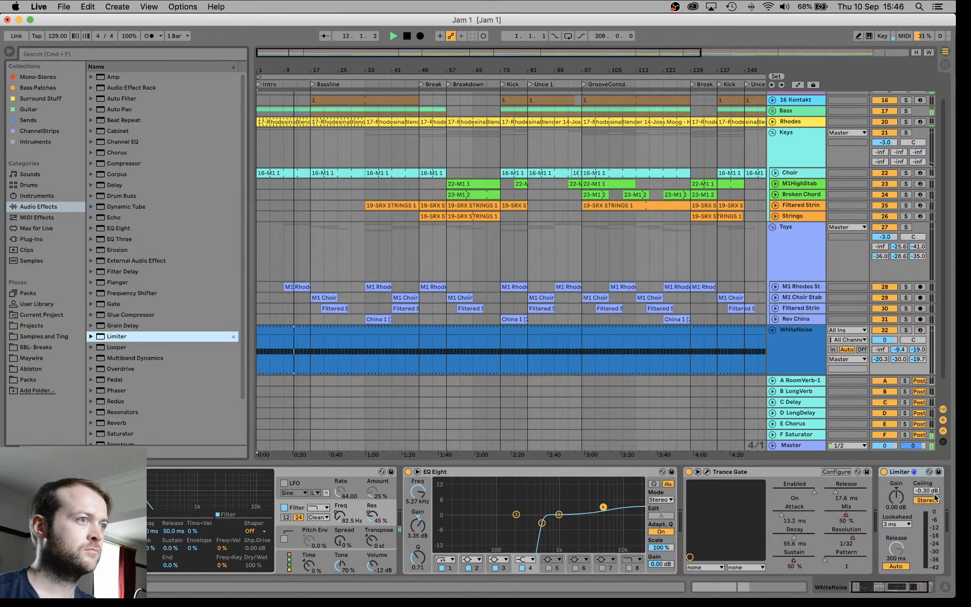
pyautogui.moveTo(927, 490); pyautogui.dragTo(927, 504)
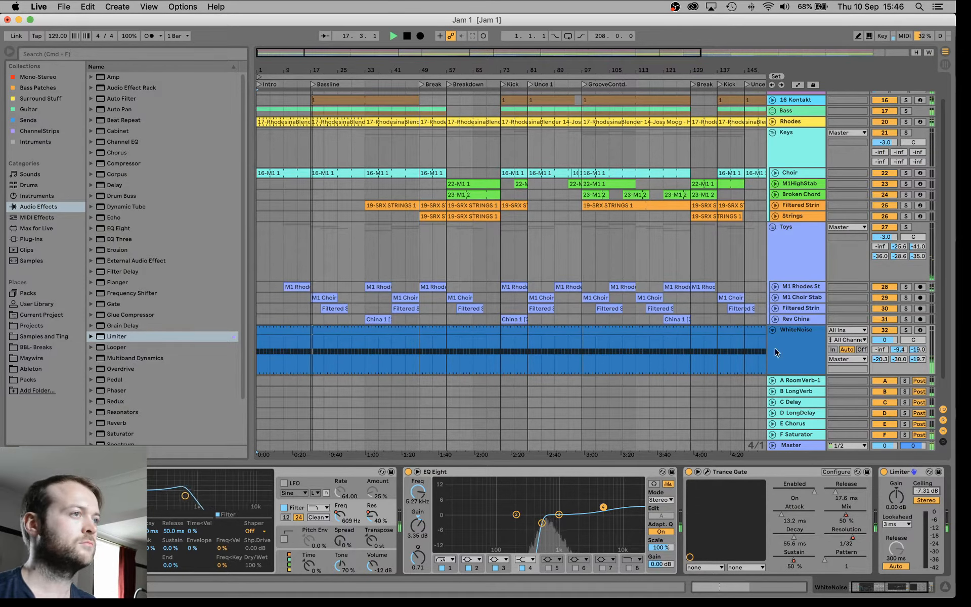
pyautogui.click(771, 329)
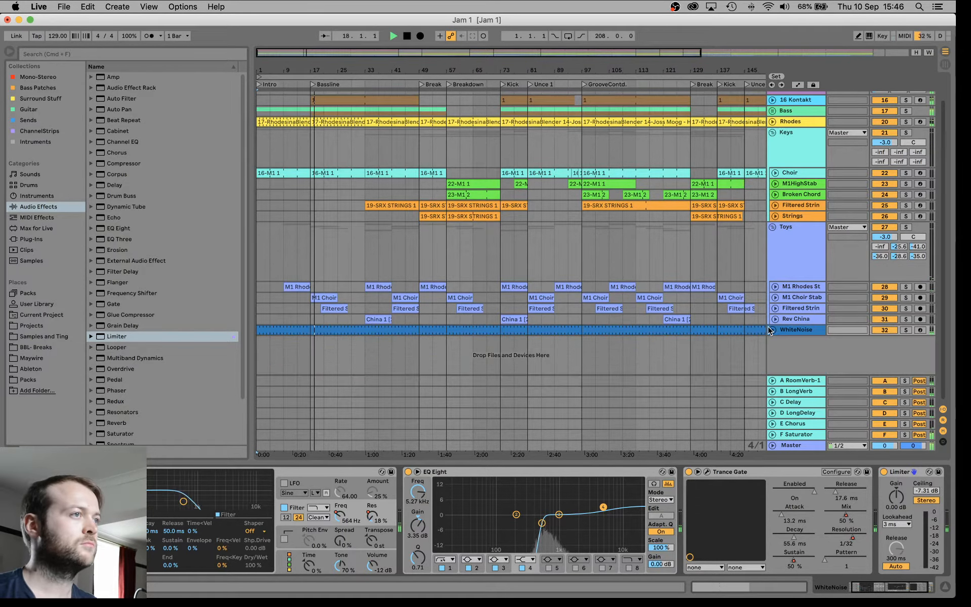
# Hide the browser, listen to the playing arrangement with the device view closed, and reopen the WhiteNoise device chain.
pyautogui.click(10, 52)
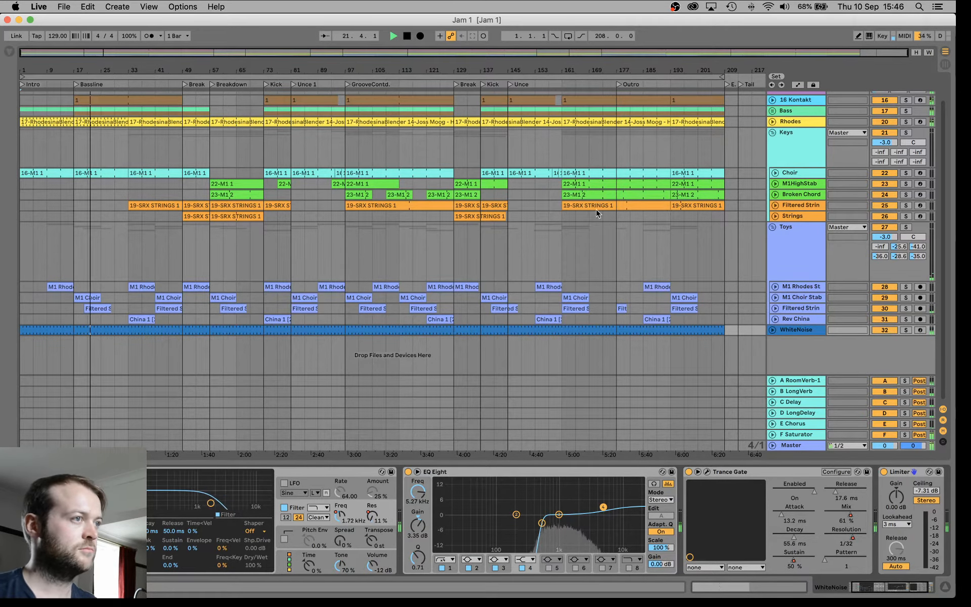
pyautogui.doubleClick(596, 460)
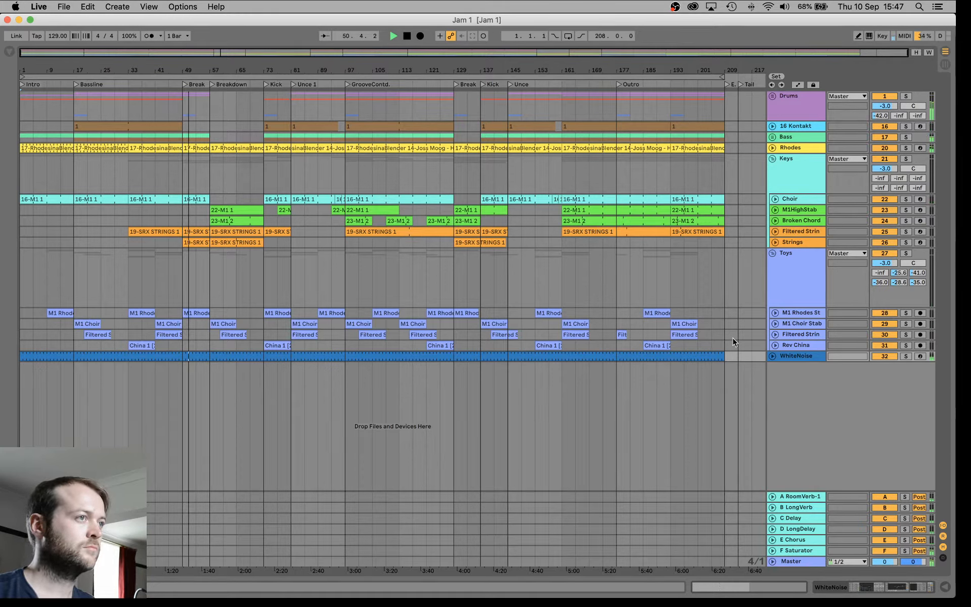
pyautogui.doubleClick(800, 355)
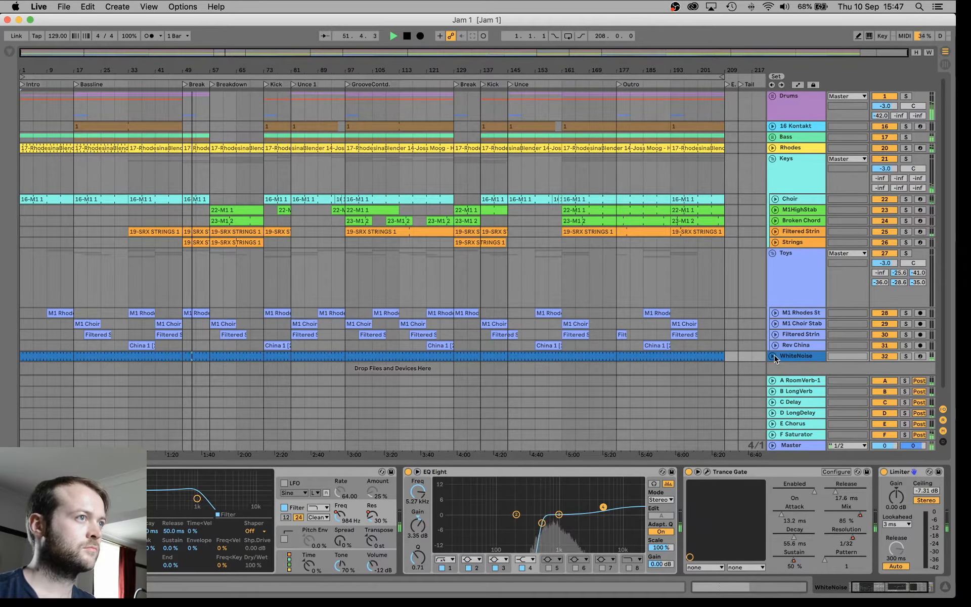
# Unfold the WhiteNoise track and set its Limiter's ceiling to -24.0 dB.
pyautogui.scroll(-1, 777, 359)
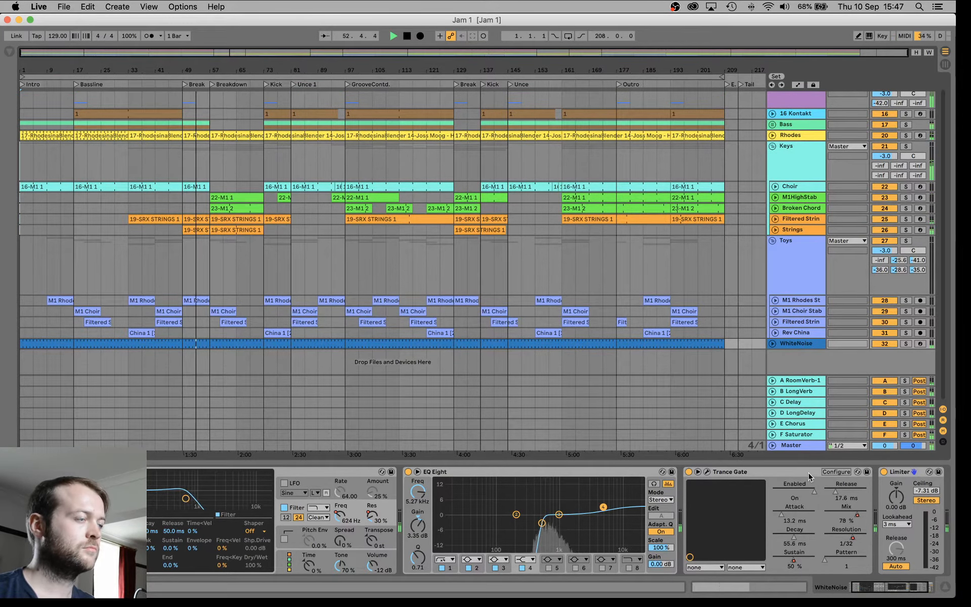
pyautogui.click(772, 343)
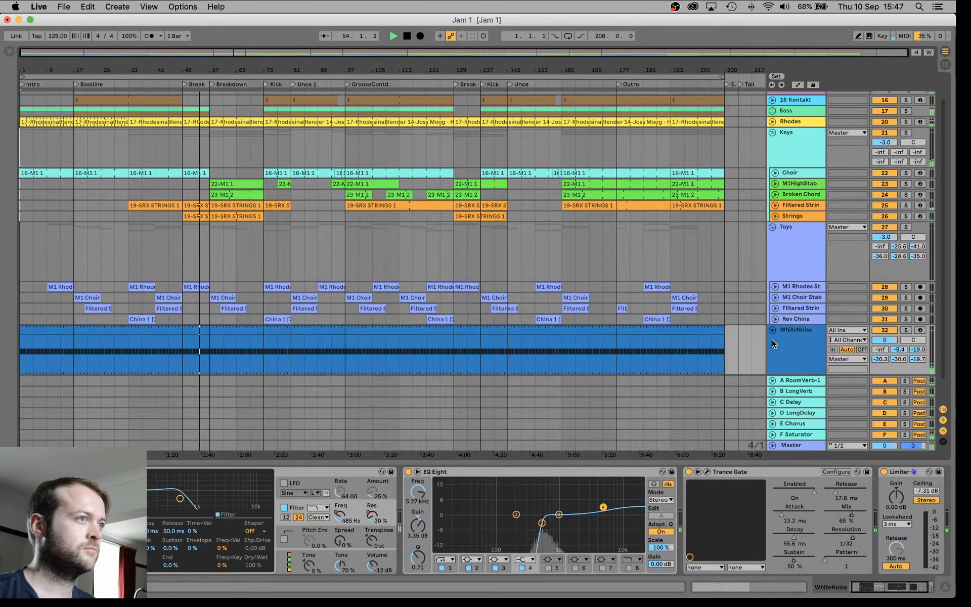
pyautogui.scroll(-3, 783, 334)
pyautogui.click(794, 331)
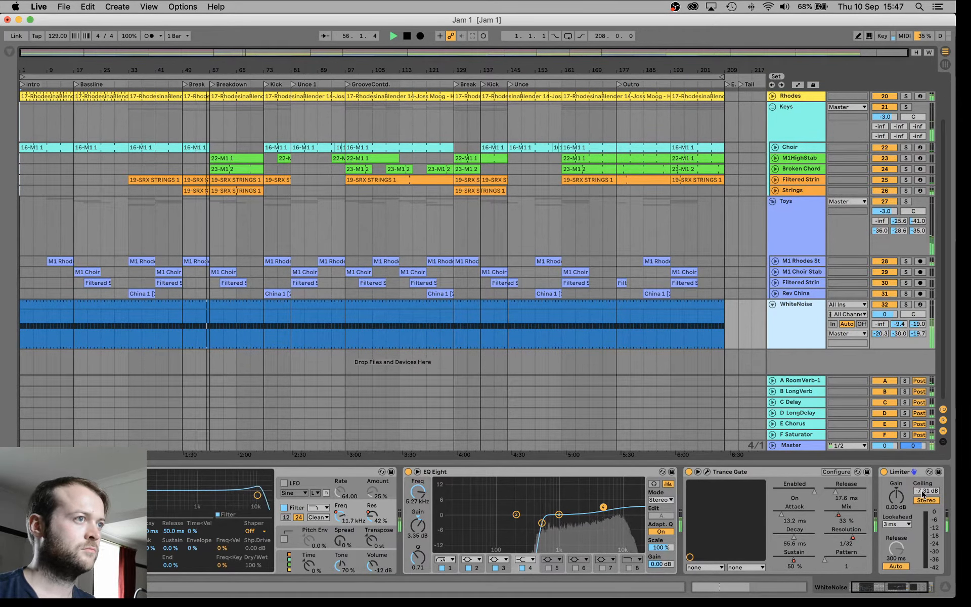
pyautogui.moveTo(924, 491); pyautogui.dragTo(924, 547)
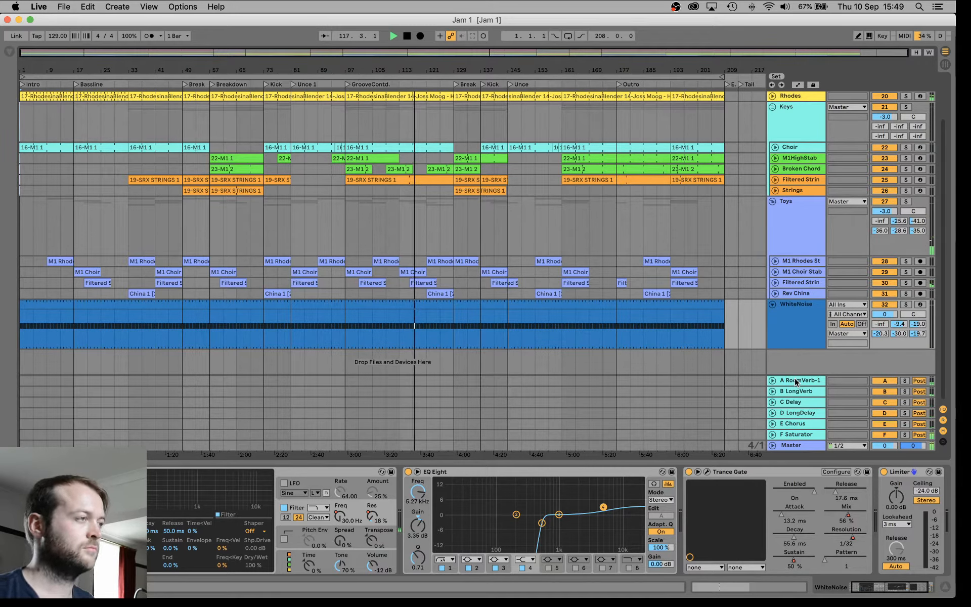
# Hide the device view and fold the WhiteNoise track together with the Toys and Keys groups.
pyautogui.click(814, 315)
pyautogui.doubleClick(728, 461)
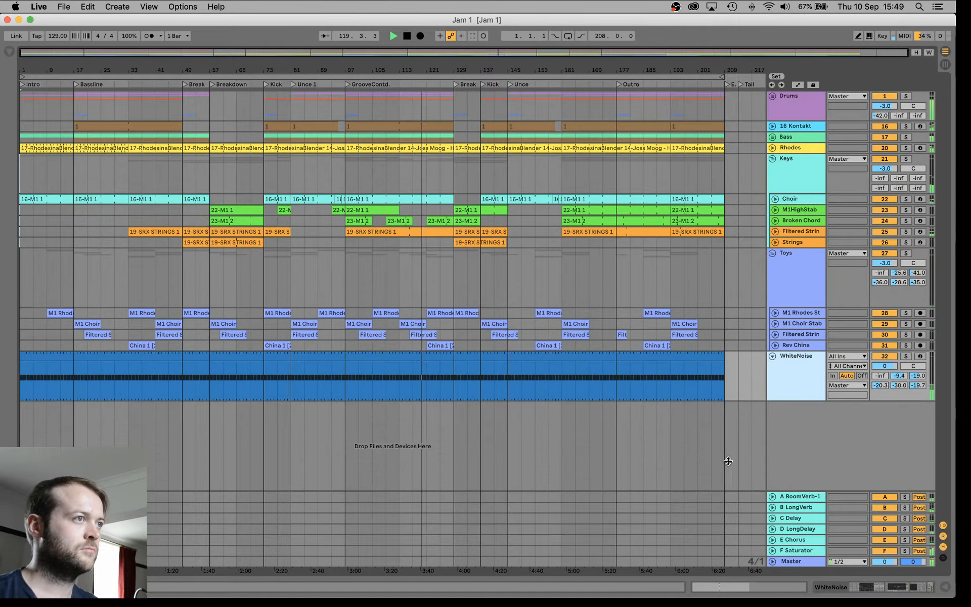
pyautogui.click(772, 356)
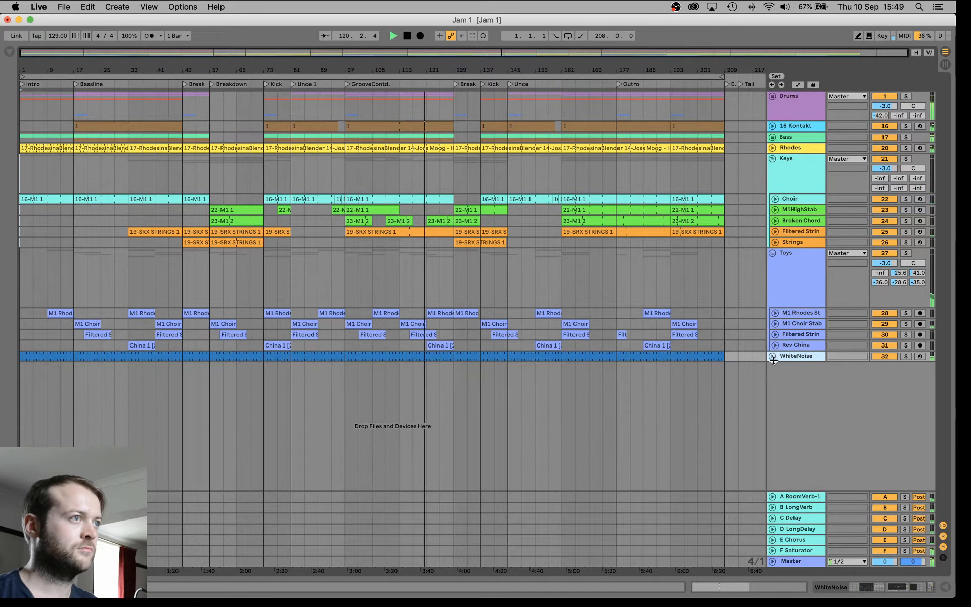
pyautogui.click(773, 253)
pyautogui.click(772, 158)
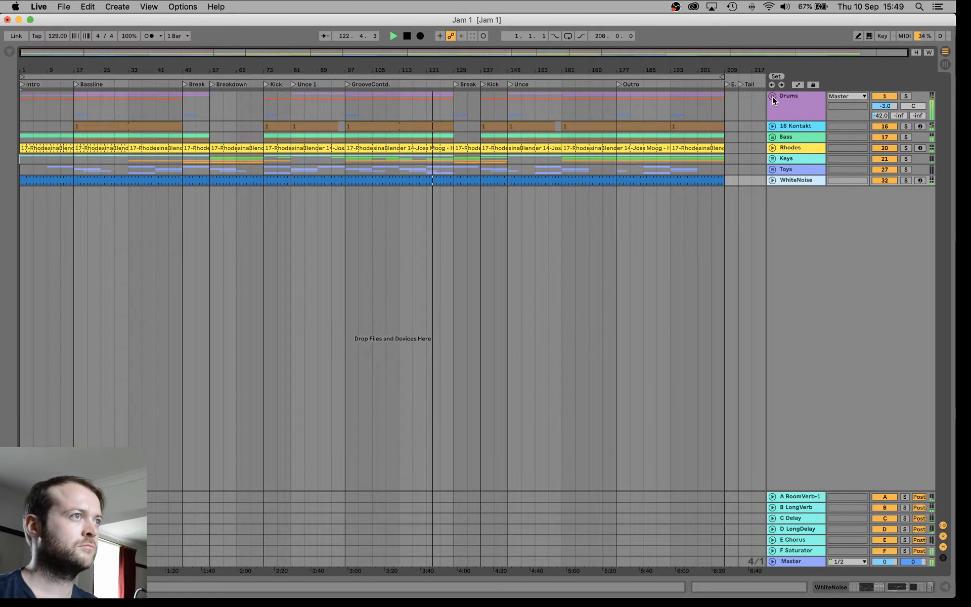
# Unfold the Drums group, check the 909CH device chain and examine the notes of the 2 TR-909 Full Whack clip at bar 113.
pyautogui.click(773, 96)
pyautogui.click(777, 201)
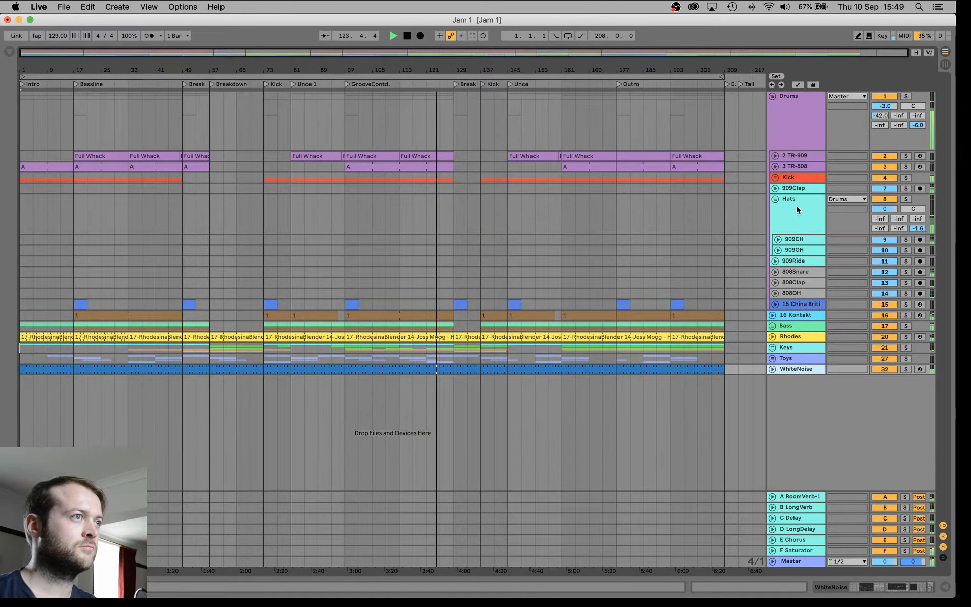
pyautogui.click(794, 238)
pyautogui.doubleClick(797, 239)
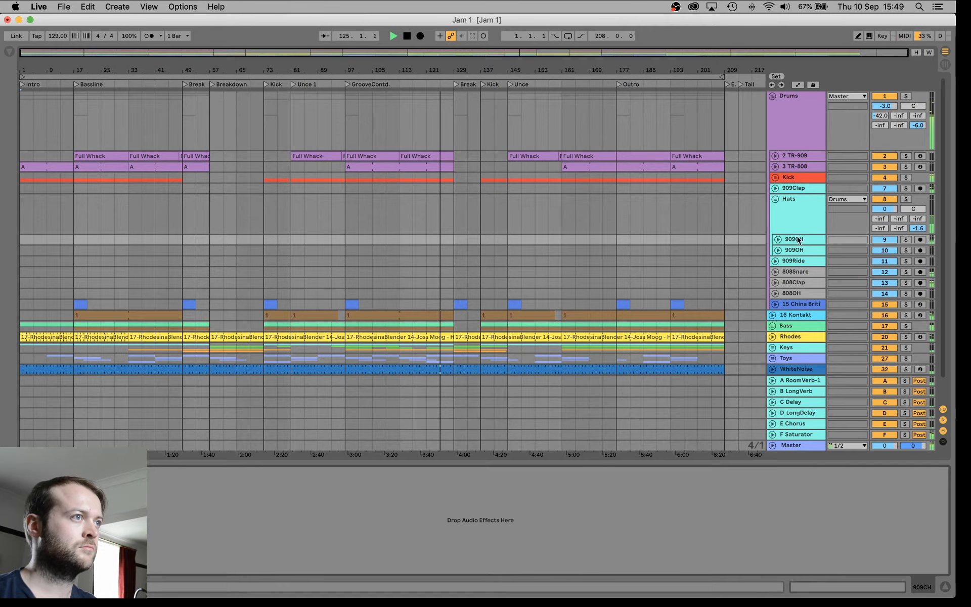
pyautogui.click(795, 156)
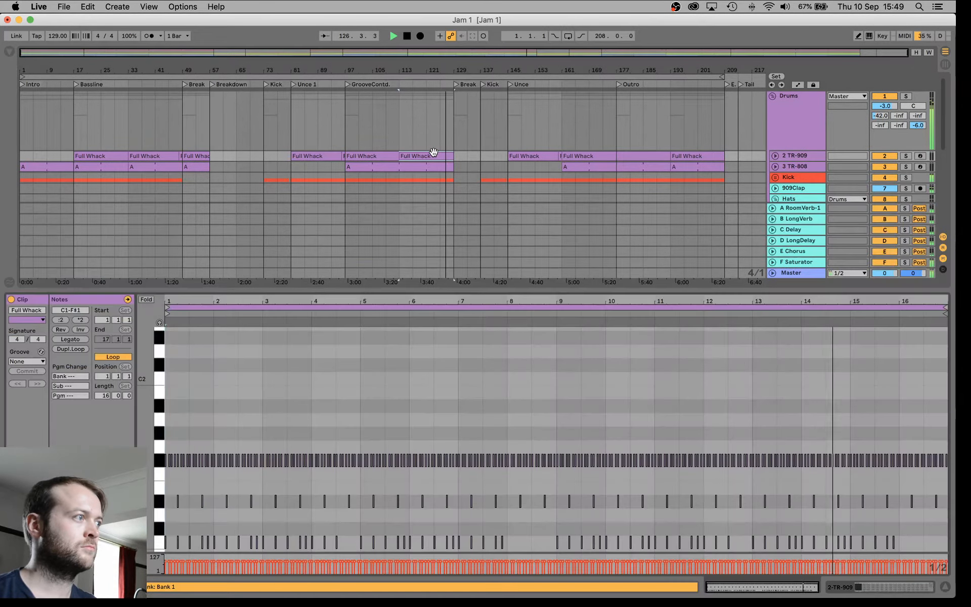
pyautogui.doubleClick(429, 156)
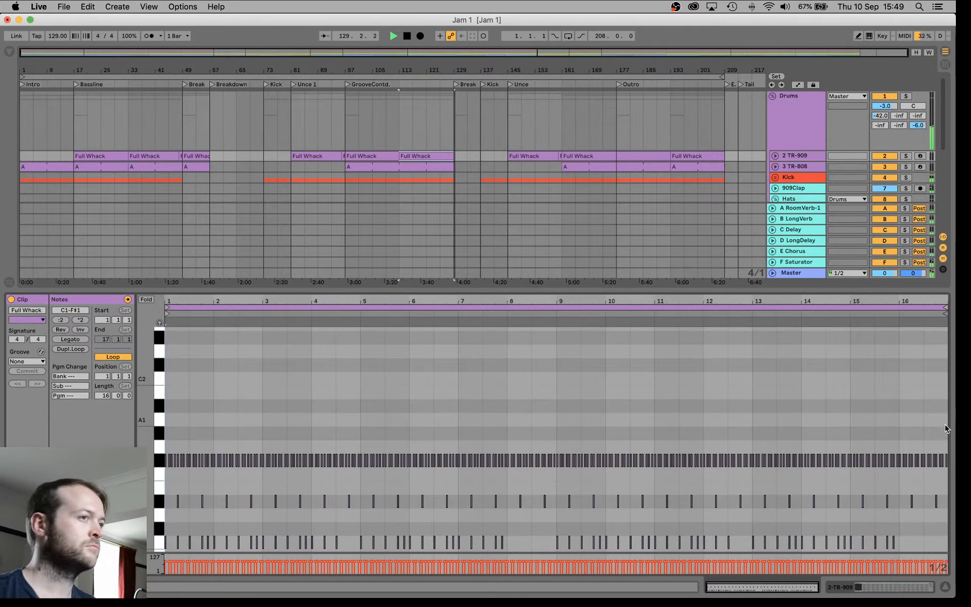
pyautogui.press('super+alt+l')
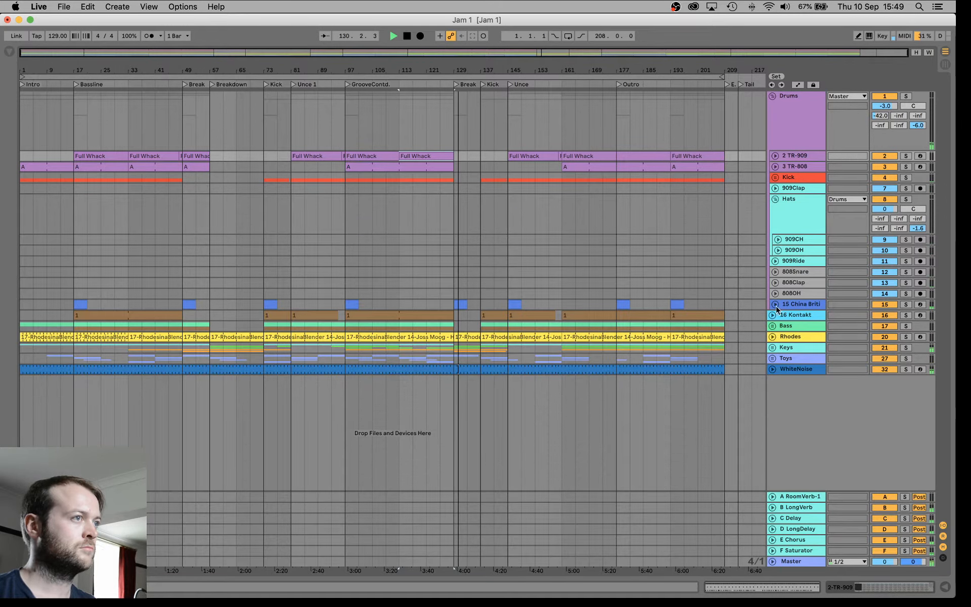
# Add the Delay audio effect after the Limiter on the WhiteNoise track.
pyautogui.doubleClick(791, 369)
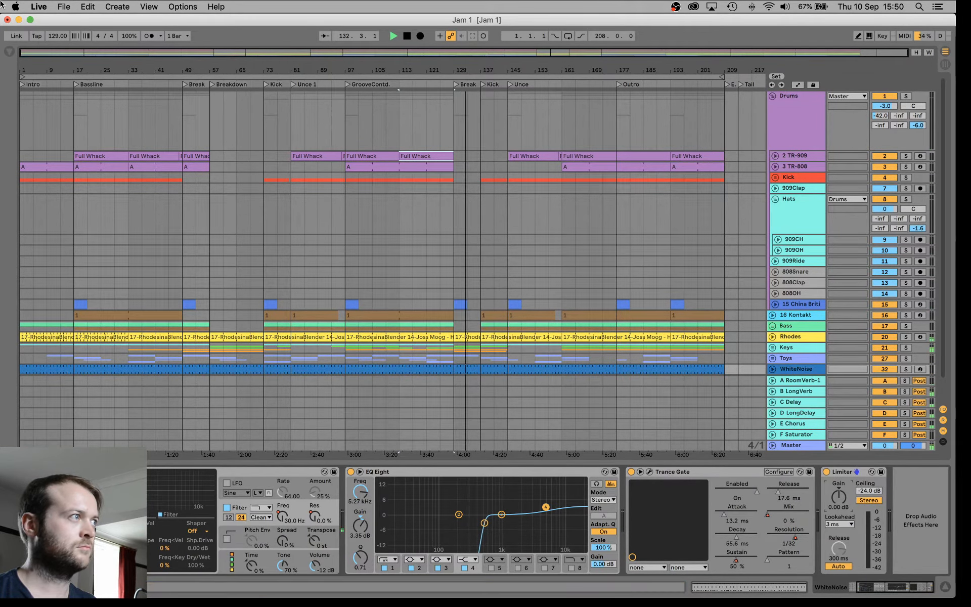
pyautogui.click(9, 51)
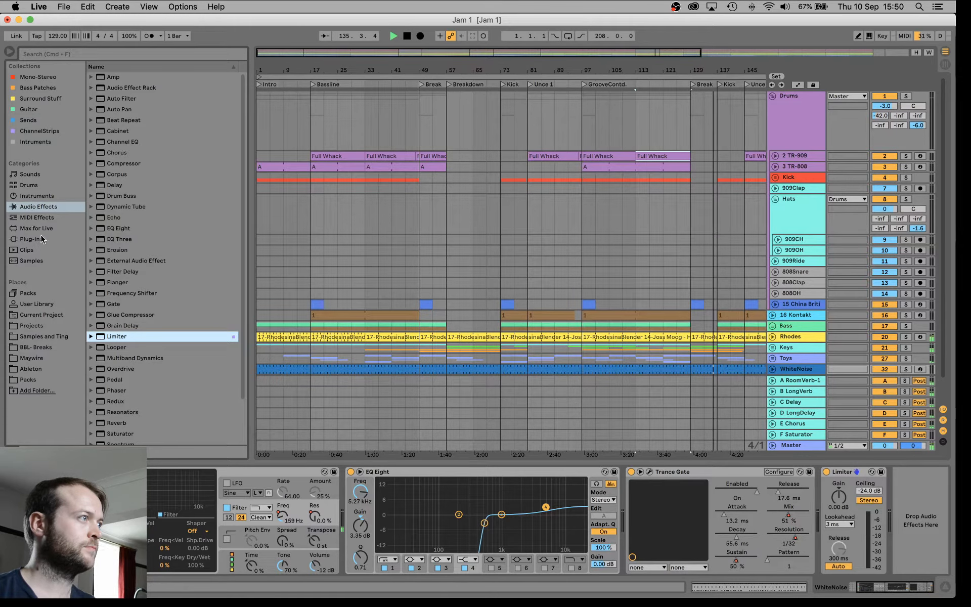
pyautogui.moveTo(107, 187); pyautogui.dragTo(924, 587)
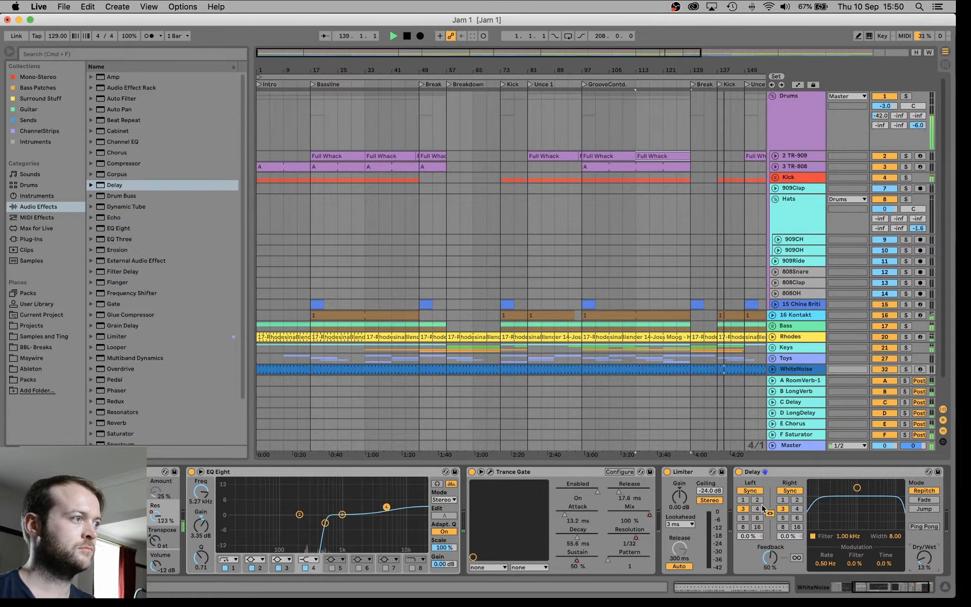
# Set the WhiteNoise Delay's filter to 4.33 kHz with a width of 2.18.
pyautogui.press('super+Tab')
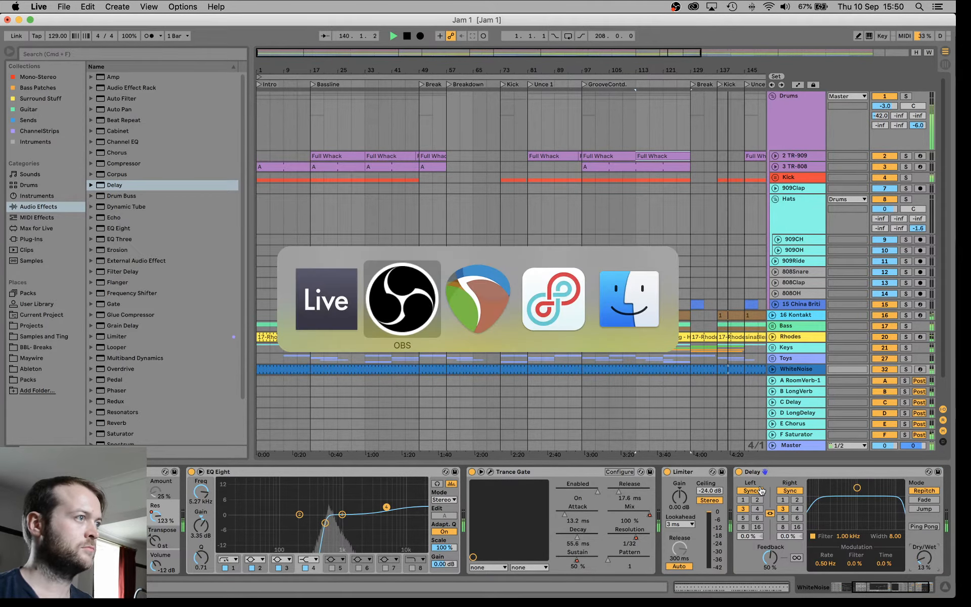
pyautogui.press('super+Tab')
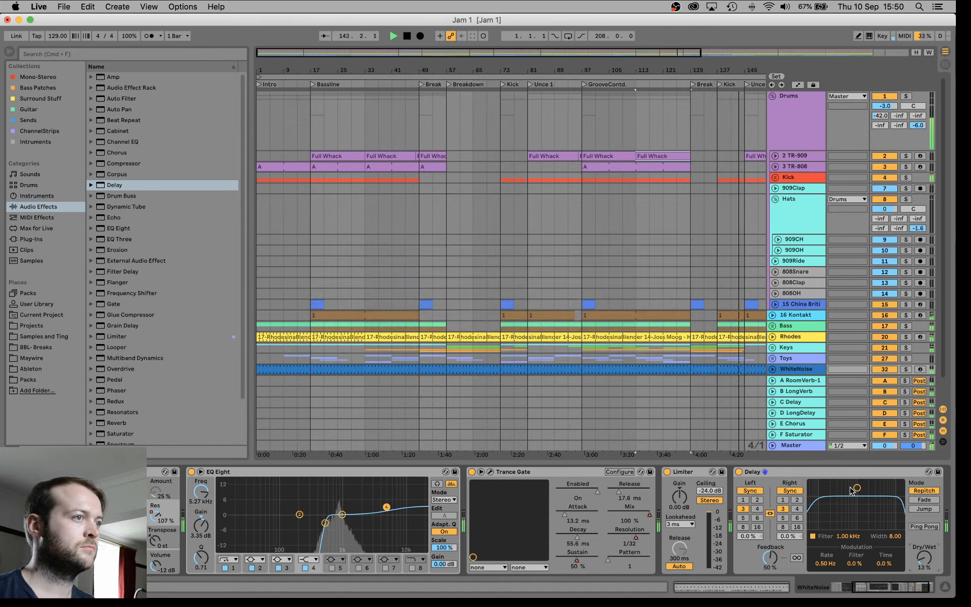
pyautogui.moveTo(857, 488); pyautogui.dragTo(901, 483)
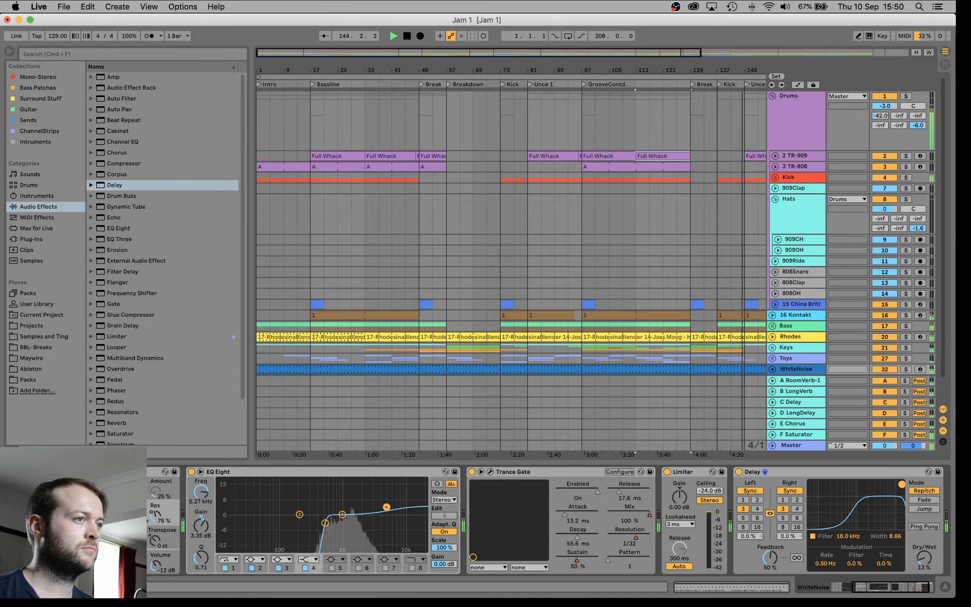
pyautogui.moveTo(836, 526); pyautogui.dragTo(880, 517)
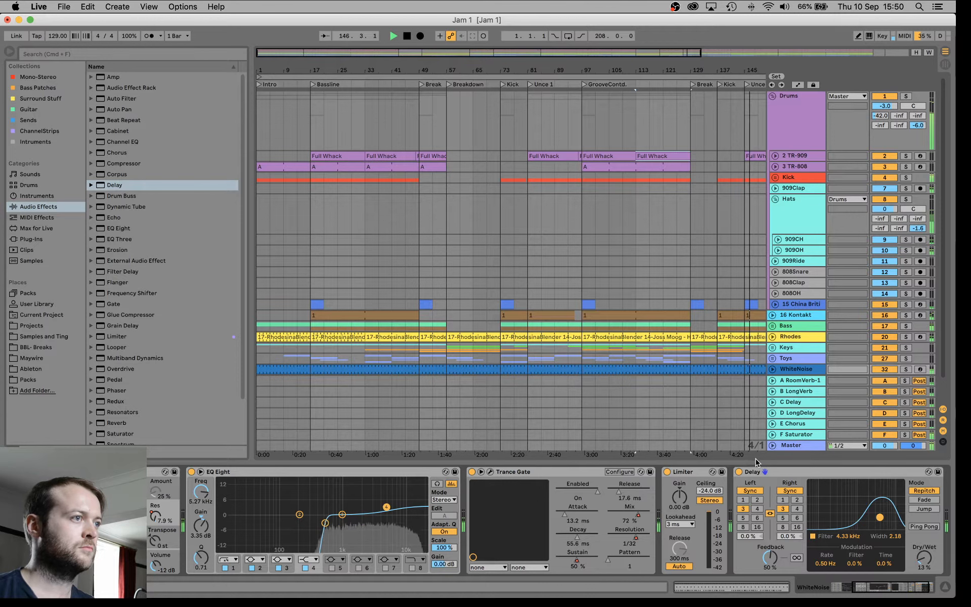
# Hide the device view and browser, show the whole arrangement and save the Live set.
pyautogui.press('super+alt+l')
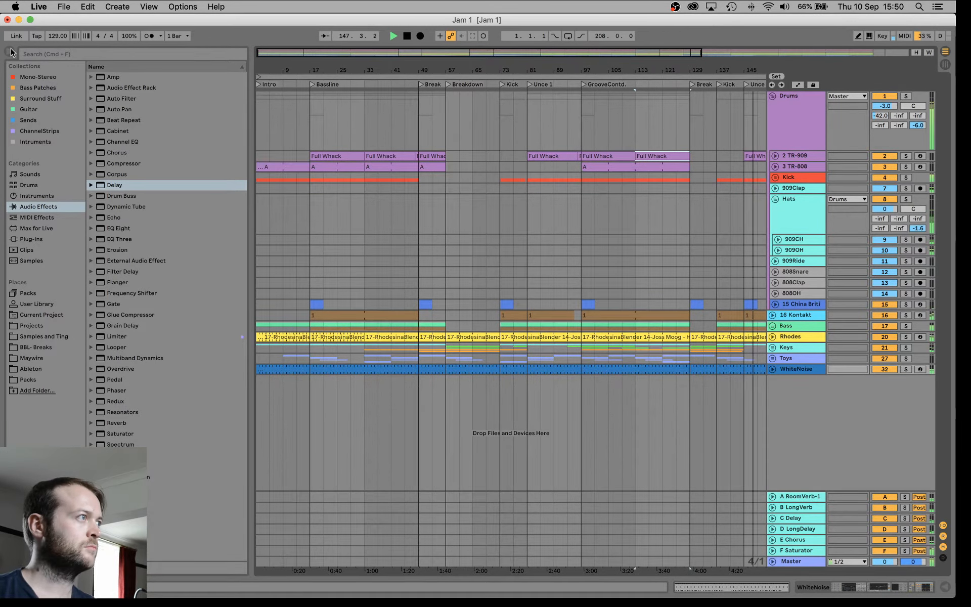
pyautogui.press('super+alt+b')
pyautogui.moveTo(477, 67); pyautogui.dragTo(476, 65)
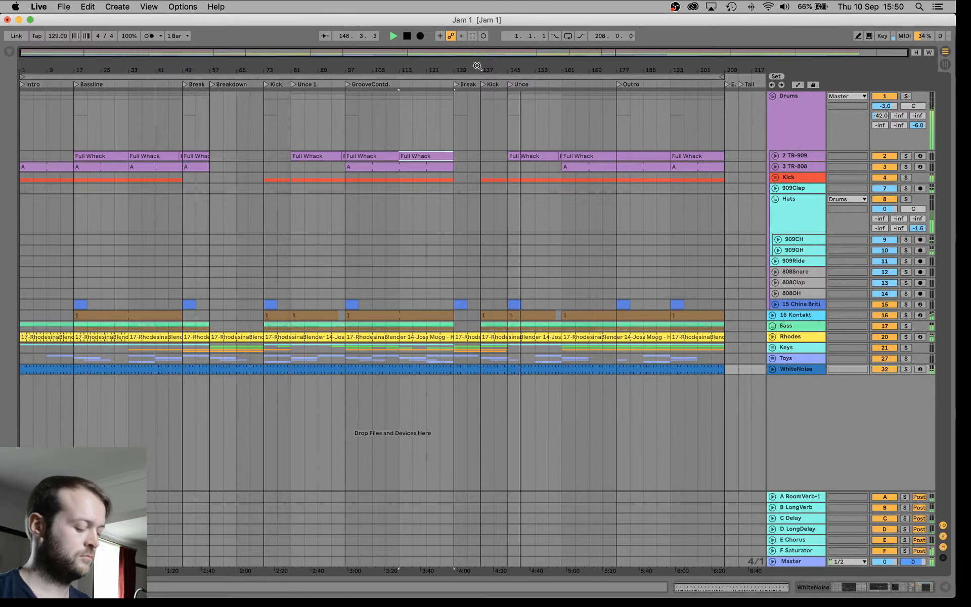
pyautogui.press('super+s')
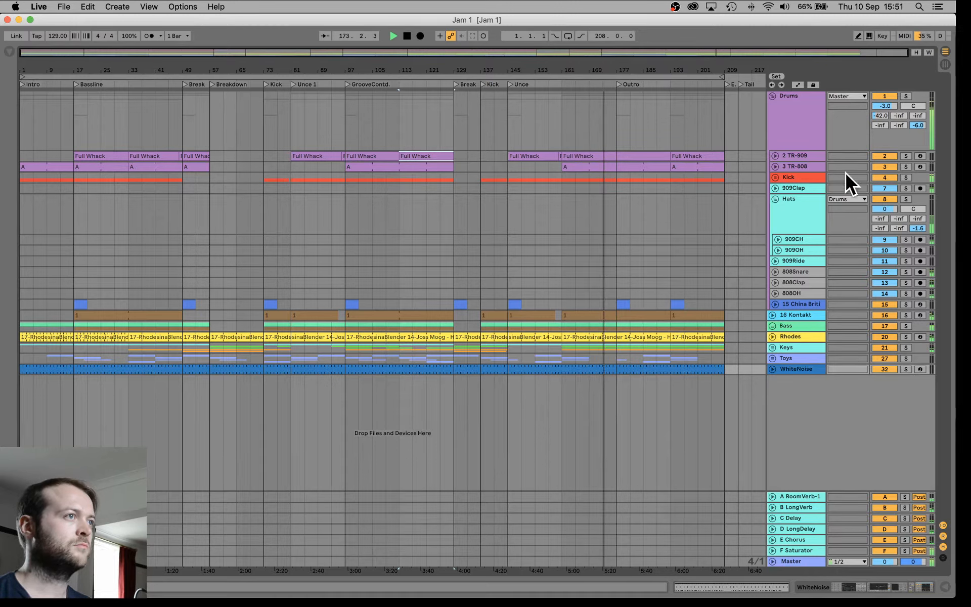
# Unfold 2 TR-909, copy the first 8 bars of the GrooveContd. Full Whack pattern to bar 161 and save the set.
pyautogui.click(775, 155)
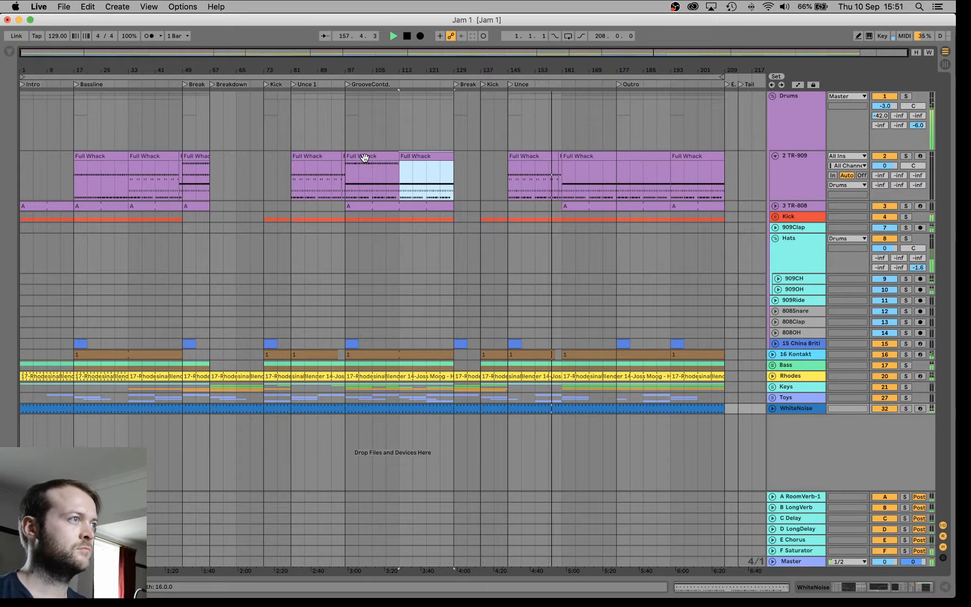
pyautogui.moveTo(375, 179); pyautogui.dragTo(576, 167)
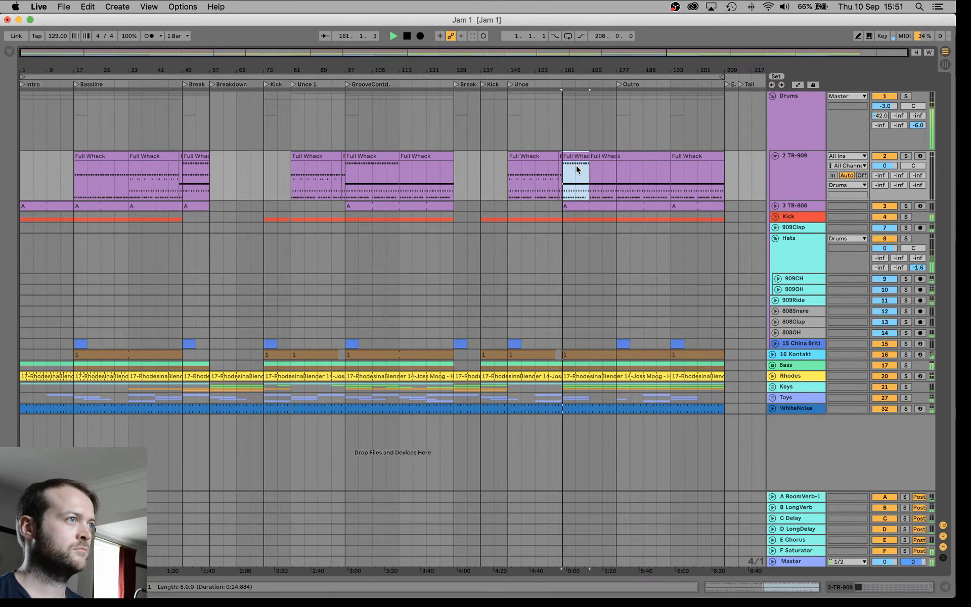
pyautogui.moveTo(570, 59)
pyautogui.mouseDown()
pyautogui.moveTo(568, 109)
pyautogui.moveTo(567, 48)
pyautogui.moveTo(573, 126)
pyautogui.moveTo(622, 125)
pyautogui.moveTo(575, 61)
pyautogui.moveTo(575, 46)
pyautogui.moveTo(575, 65)
pyautogui.mouseUp()
pyautogui.press('super+s')
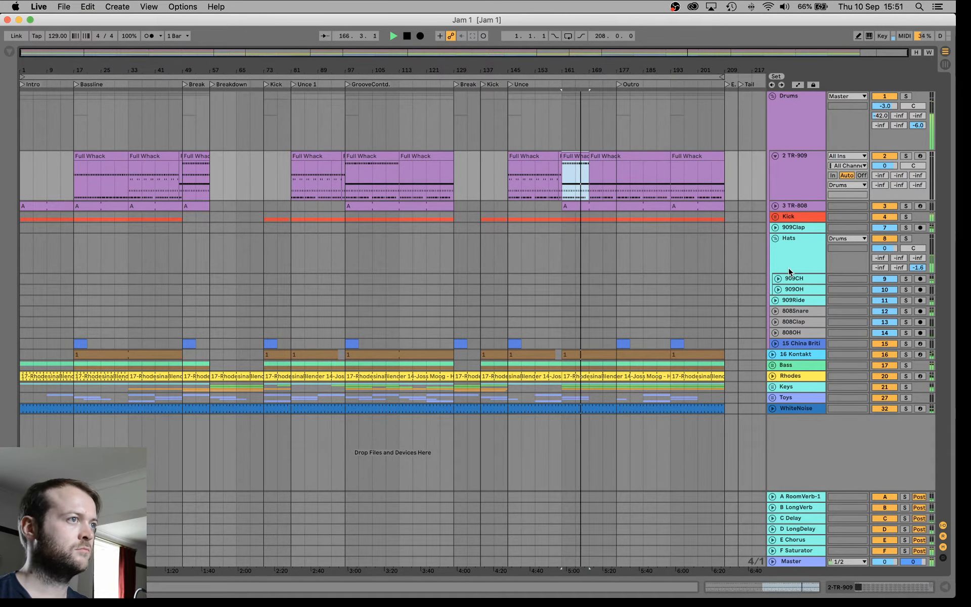
# Fold the Hats group, review the WhiteNoise device chain through to the Delay and hide the device view.
pyautogui.click(781, 162)
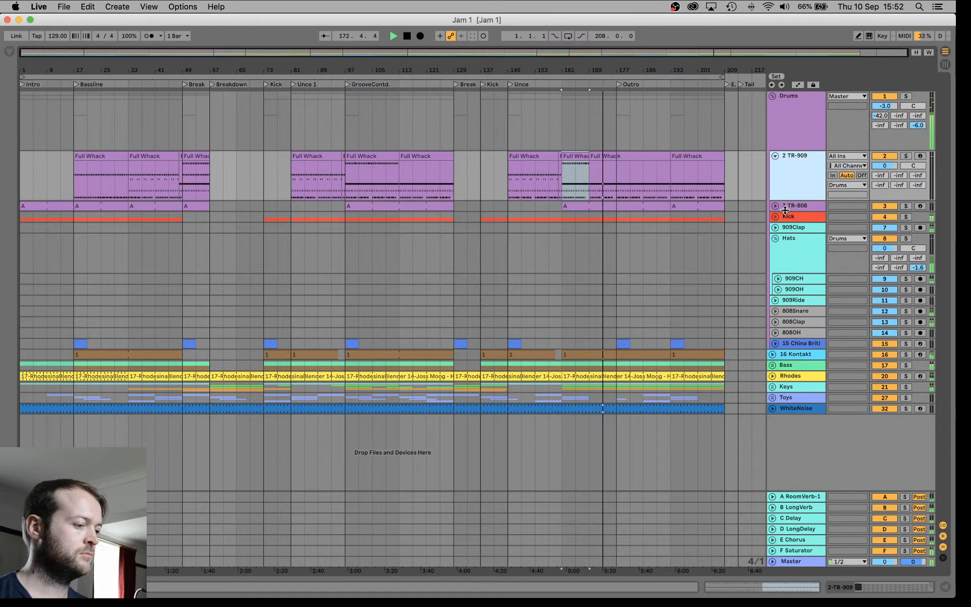
pyautogui.click(774, 238)
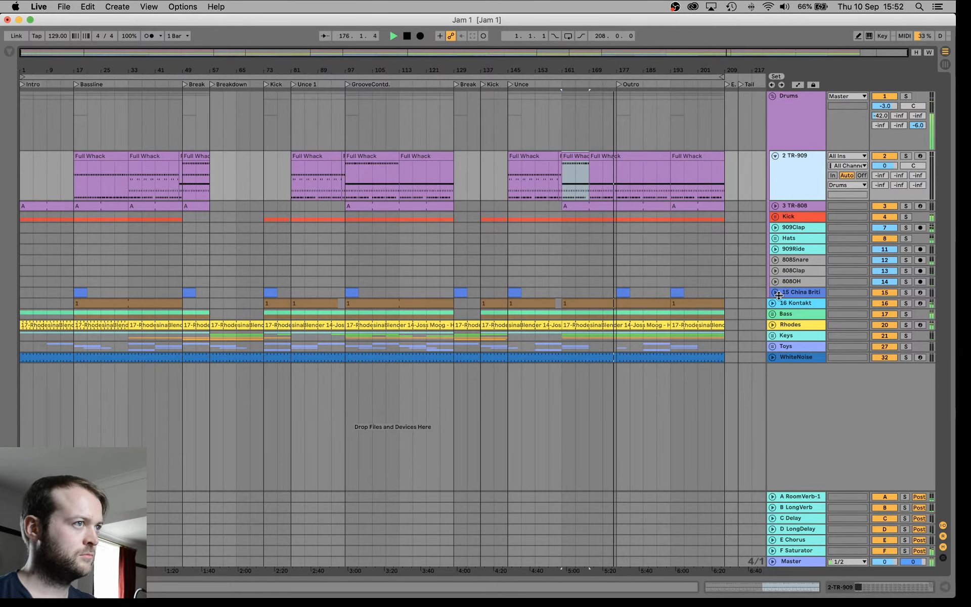
pyautogui.doubleClick(791, 359)
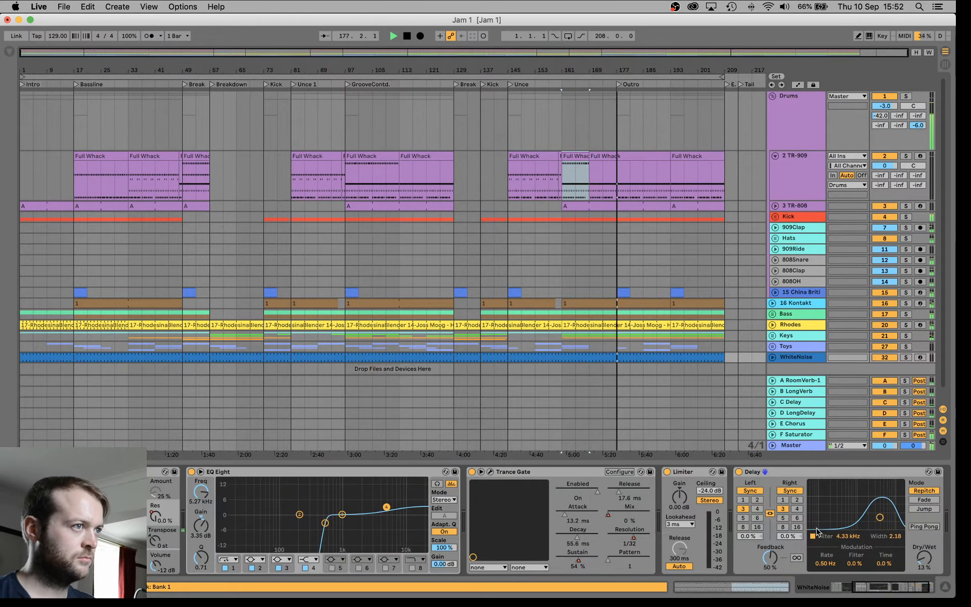
pyautogui.hscroll(3, 587, 496)
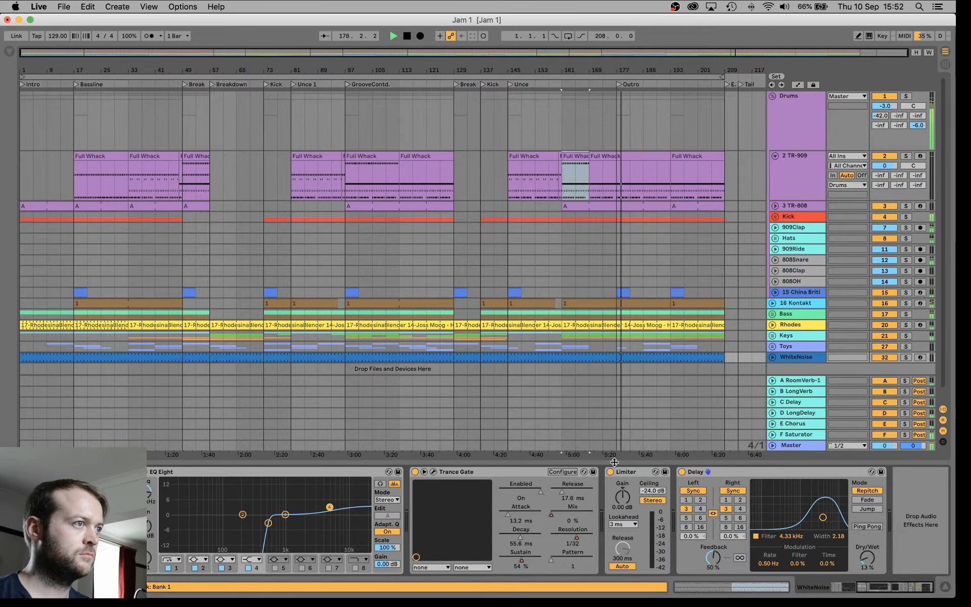
pyautogui.press('super+alt+l')
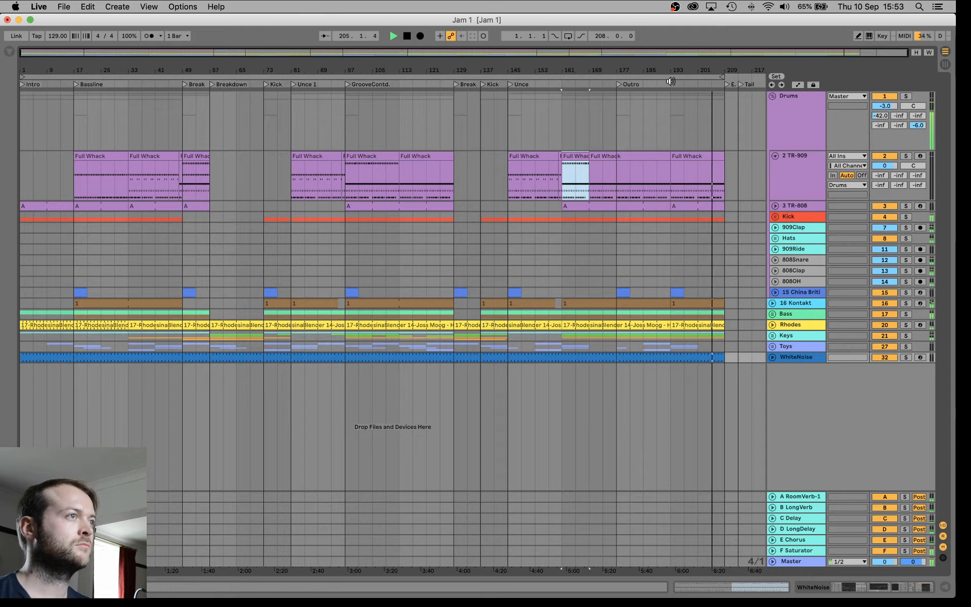
# Copy the 2 TR-909 Full Whack clip from the start of Unce to bar 193 and extend it to bar 209.
pyautogui.click(540, 159)
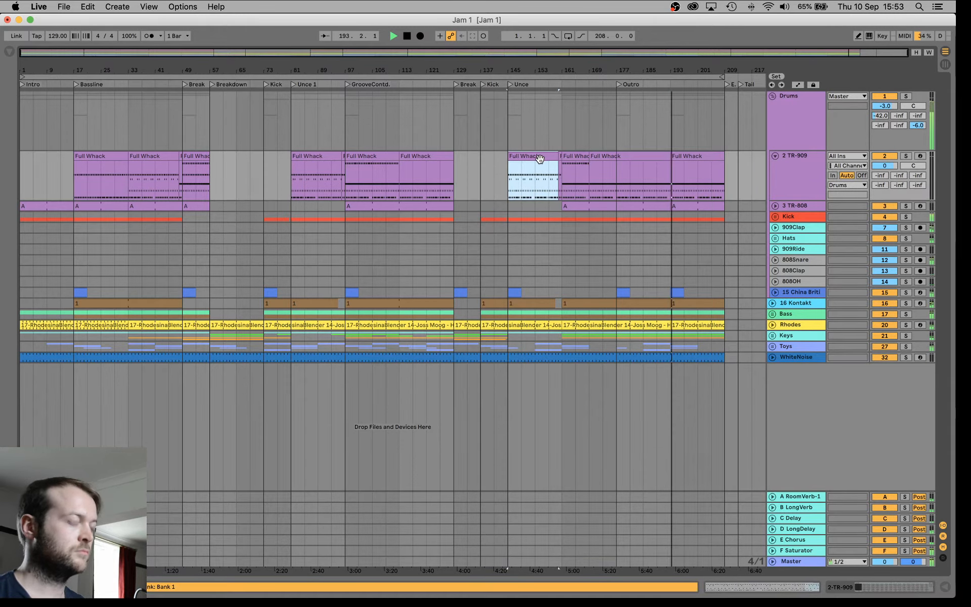
pyautogui.moveTo(535, 158); pyautogui.dragTo(689, 158)
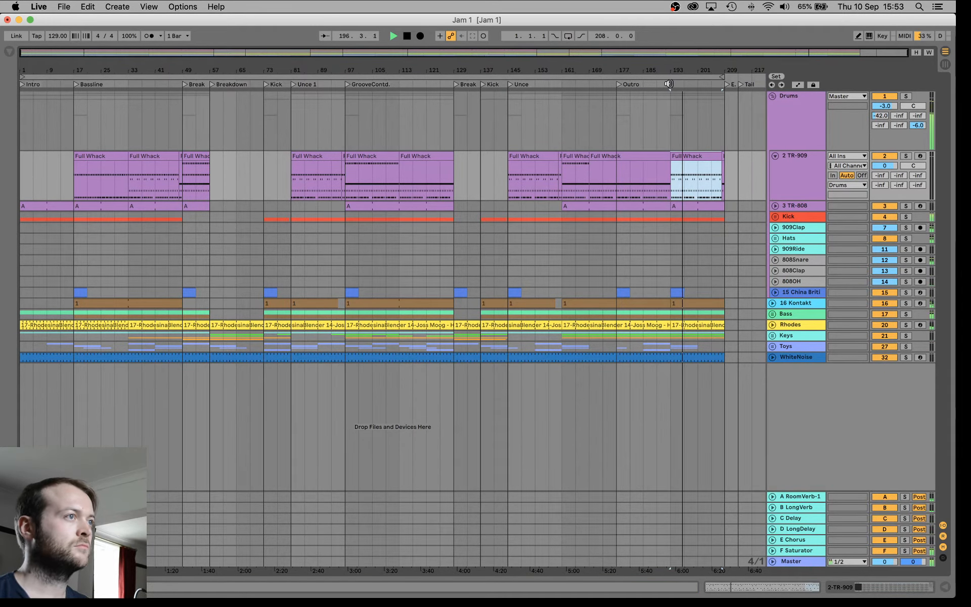
pyautogui.moveTo(722, 66); pyautogui.dragTo(722, 70)
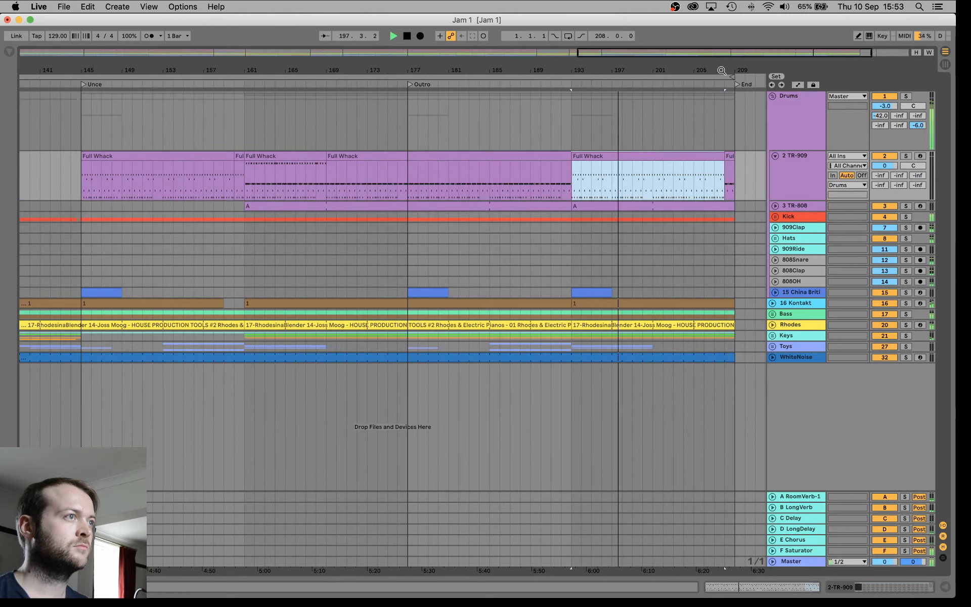
pyautogui.moveTo(723, 160); pyautogui.dragTo(735, 160)
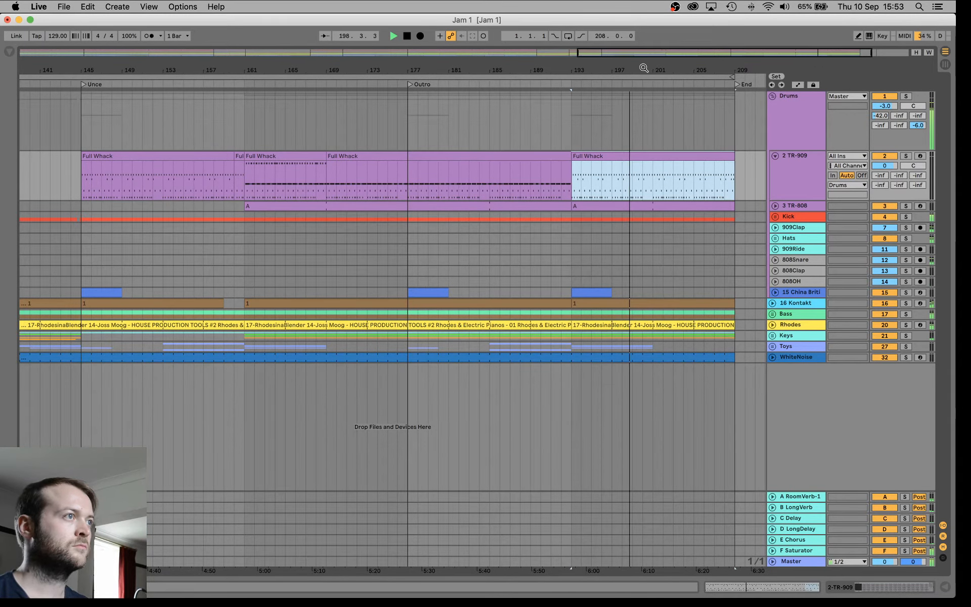
pyautogui.moveTo(644, 68); pyautogui.dragTo(694, 70)
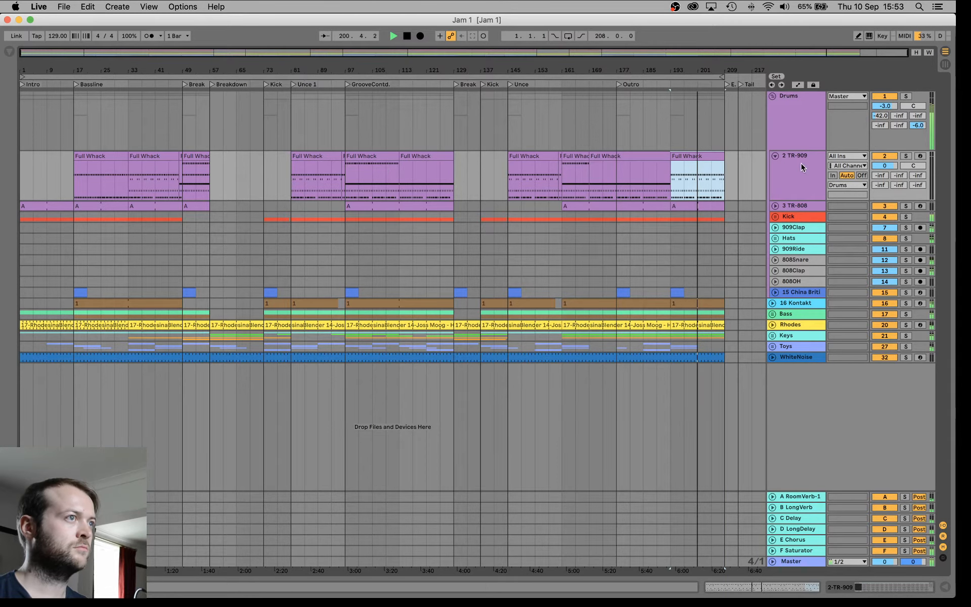
# Fold the 2 TR-909 track and save the Live set.
pyautogui.click(776, 156)
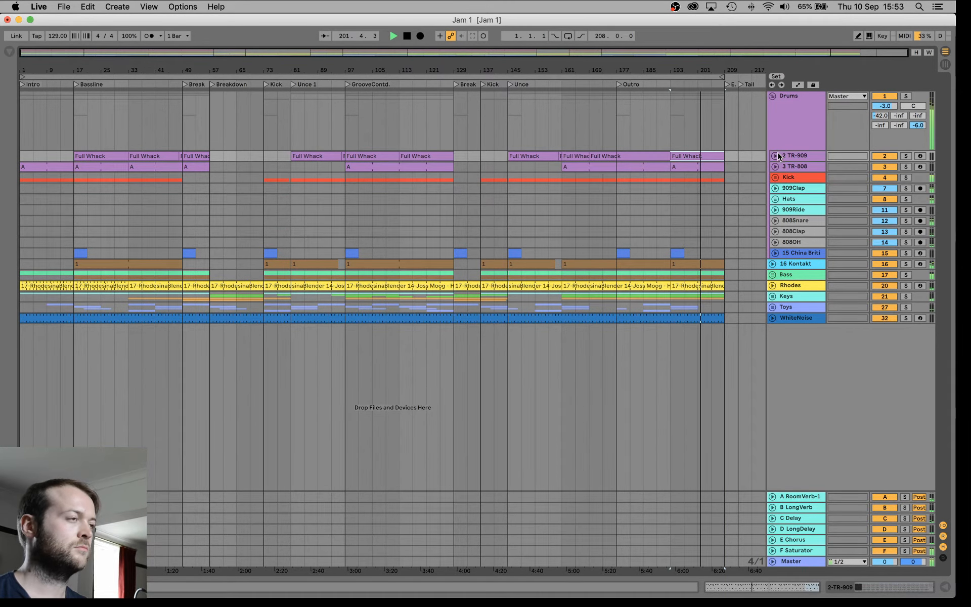
pyautogui.press('super+s')
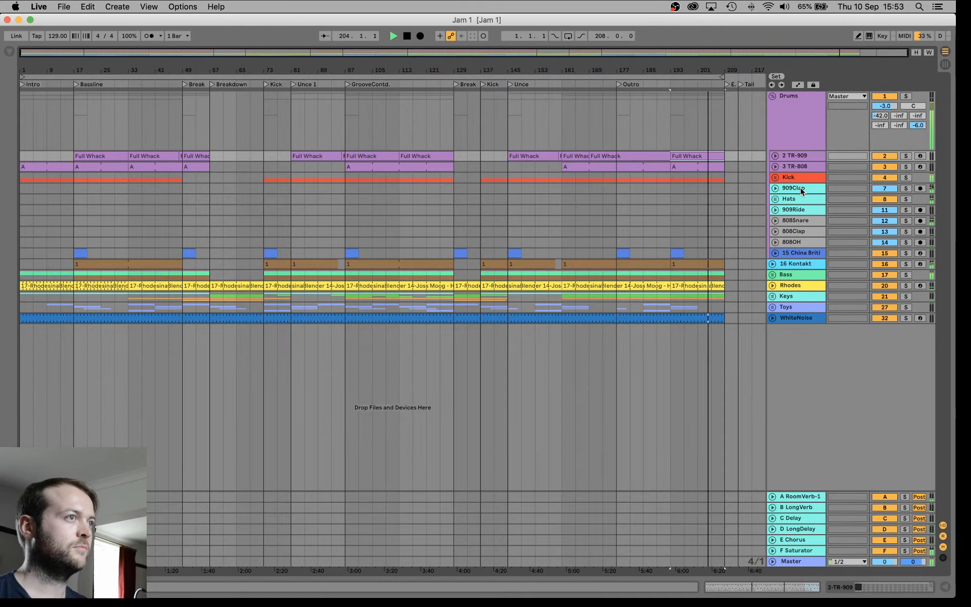
# Unfold and refold 15 China Briti and 16 Kontakt to check their clips in the arrangement.
pyautogui.click(772, 253)
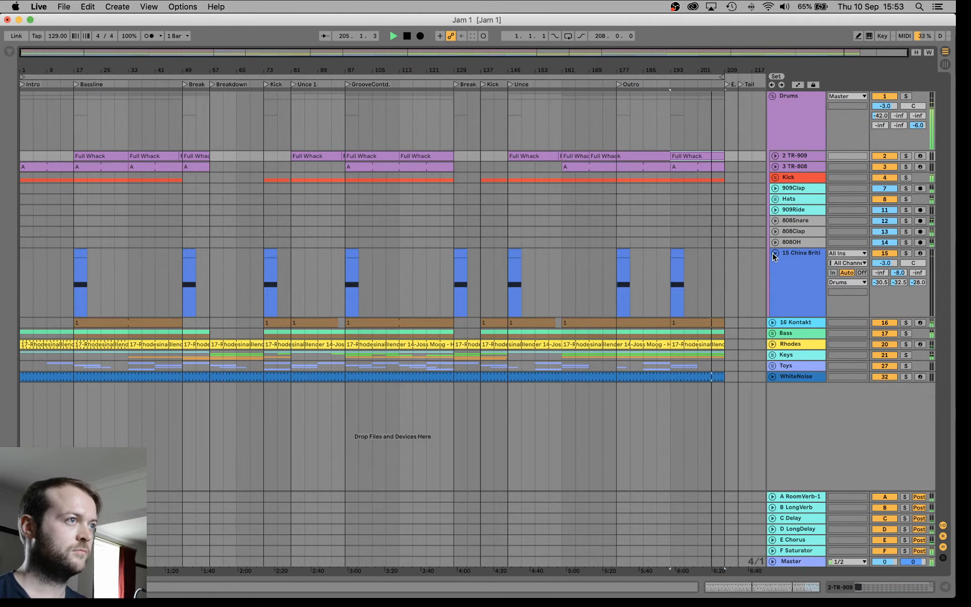
pyautogui.click(772, 253)
pyautogui.click(772, 262)
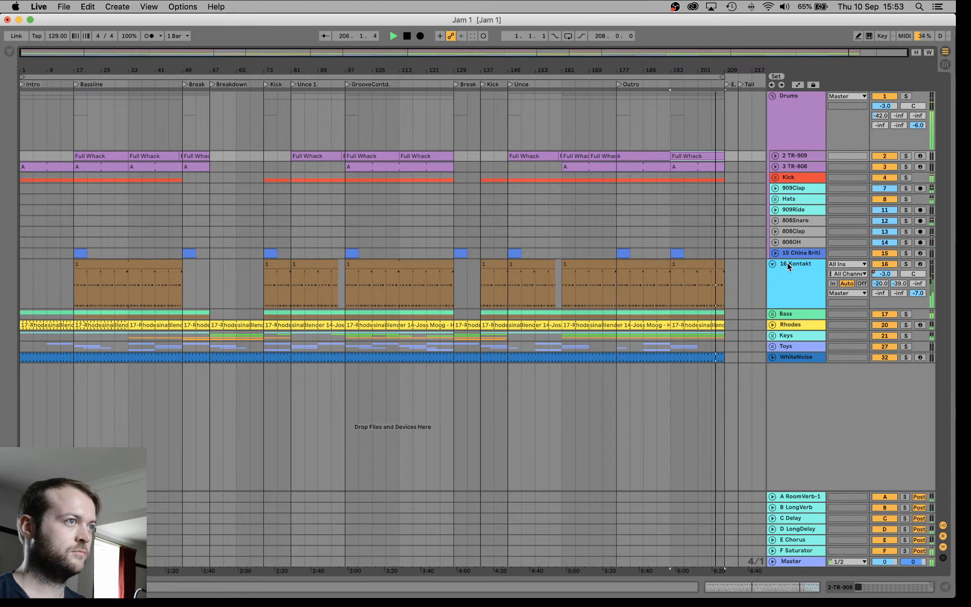
pyautogui.click(776, 263)
pyautogui.click(772, 263)
# Select all tracks and assign each track's colour to its grouped tracks and clips.
pyautogui.press('super+a')
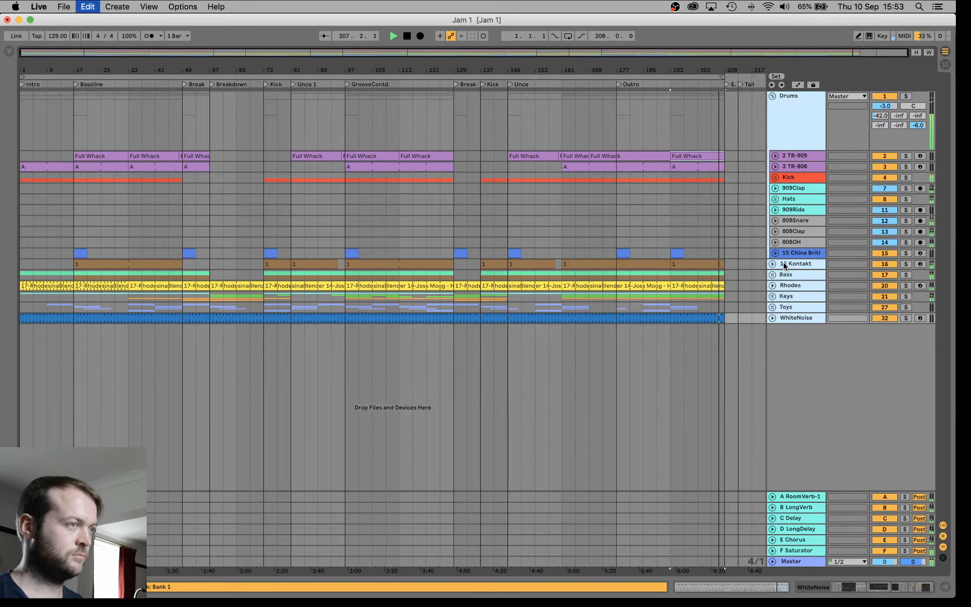
pyautogui.rightClick(799, 264)
pyautogui.click(847, 398)
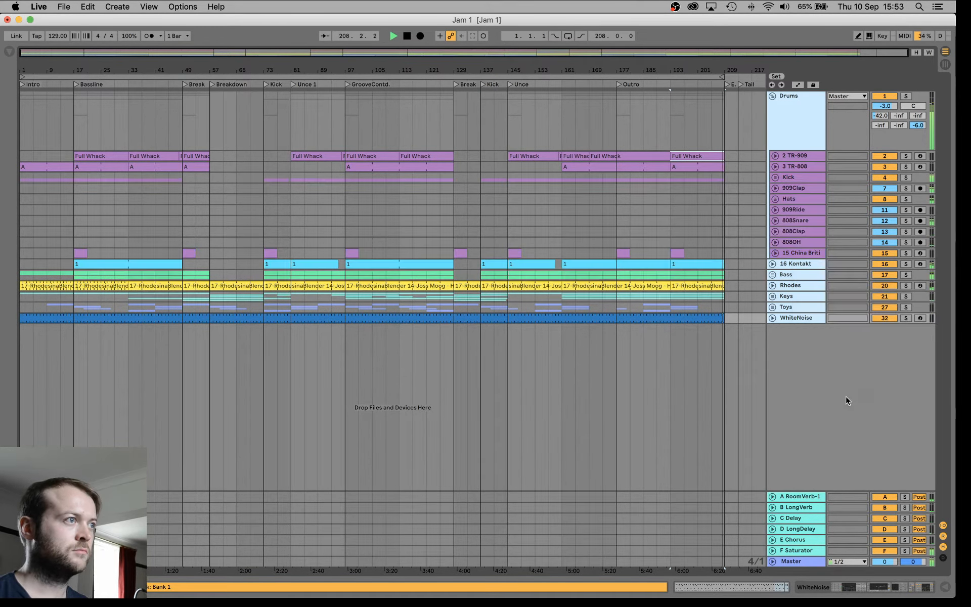
pyautogui.click(817, 283)
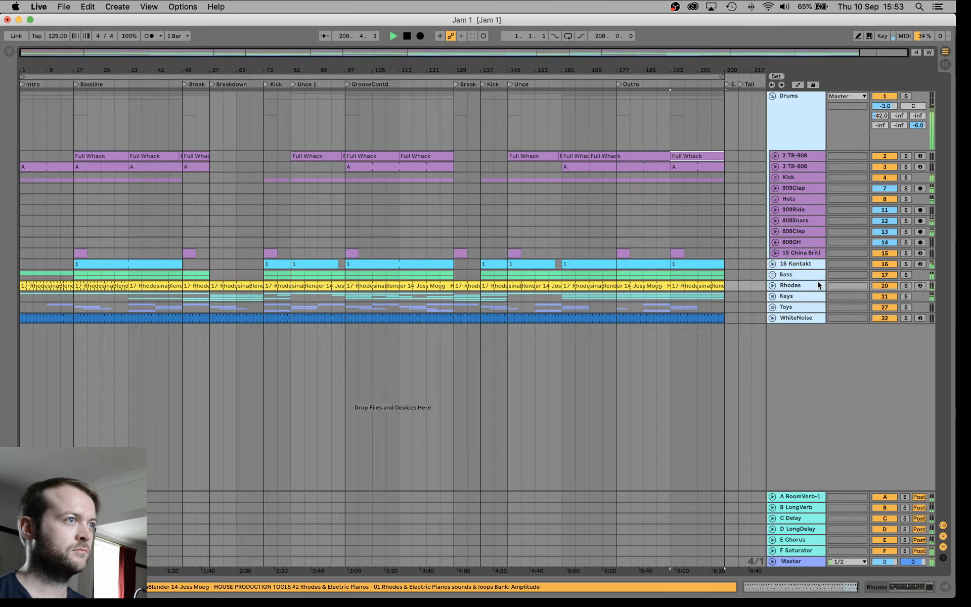
pyautogui.click(794, 221)
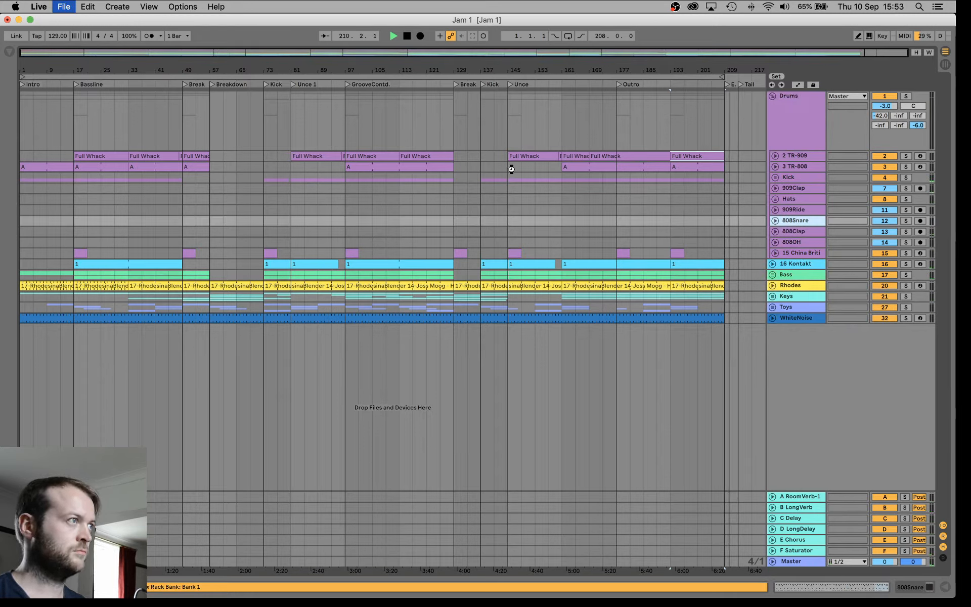
# Switch to REAPER and arm Track 1 of the Mic Input project for recording.
pyautogui.press('super+Tab')
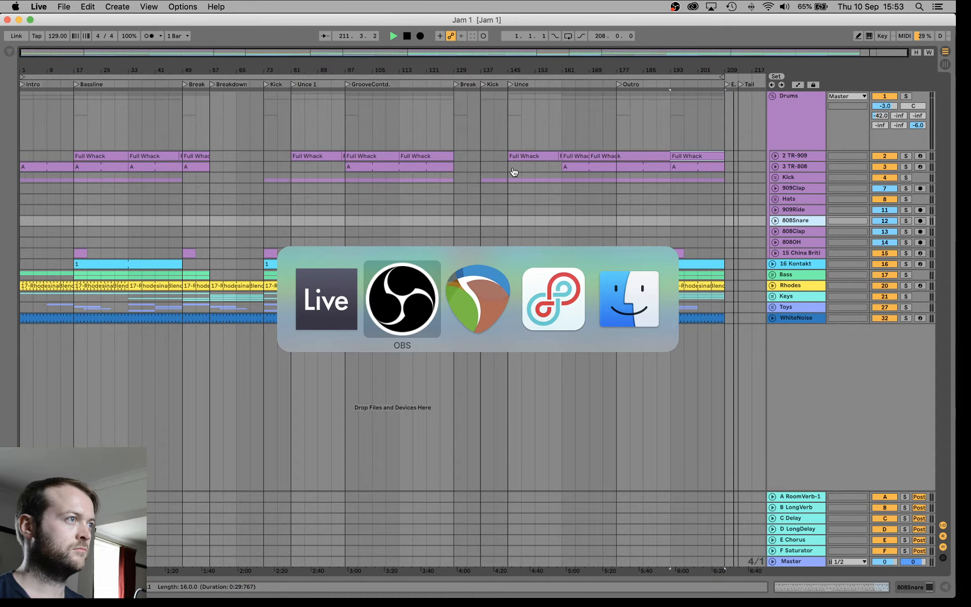
pyautogui.press('super+Tab')
pyautogui.press('super+Tab')
pyautogui.press('super+Tab')
pyautogui.press('super+Tab')
pyautogui.press('super+Tab')
pyautogui.press('super+Tab')
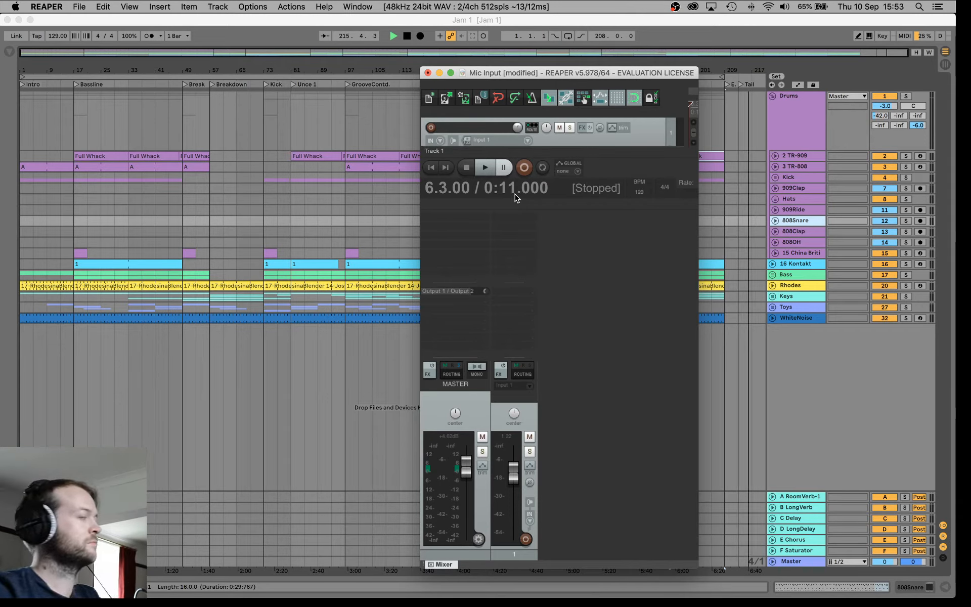
pyautogui.click(525, 540)
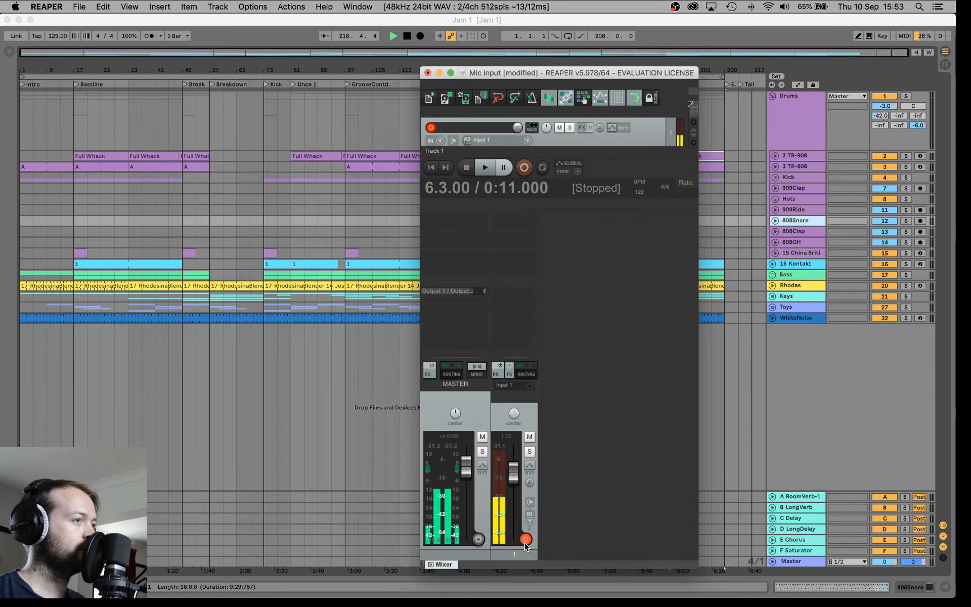
# Switch to OBS to check the audio input and recording status, and return to Live.
pyautogui.press('super+Tab')
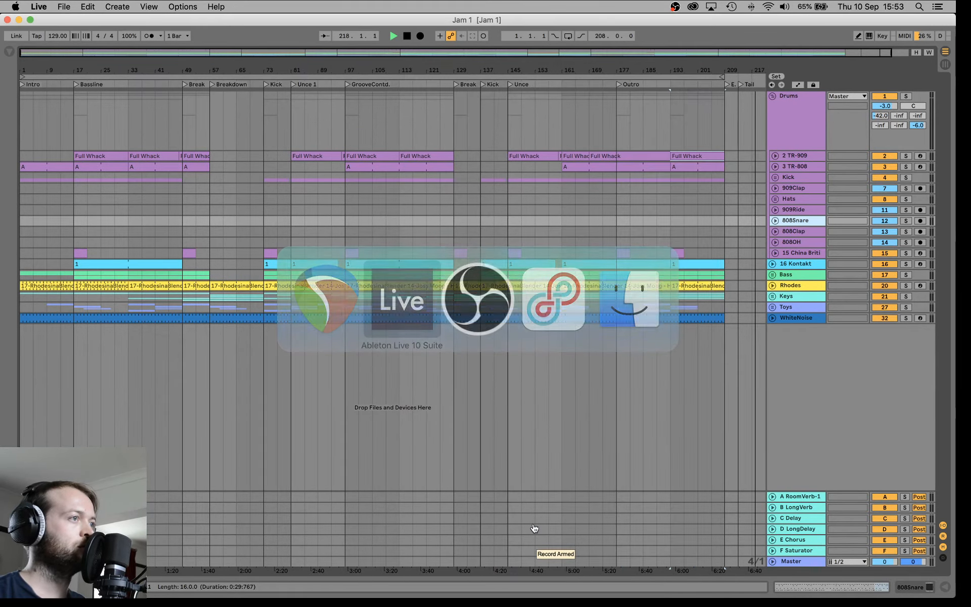
pyautogui.press('super+Tab')
pyautogui.press('super+Tab')
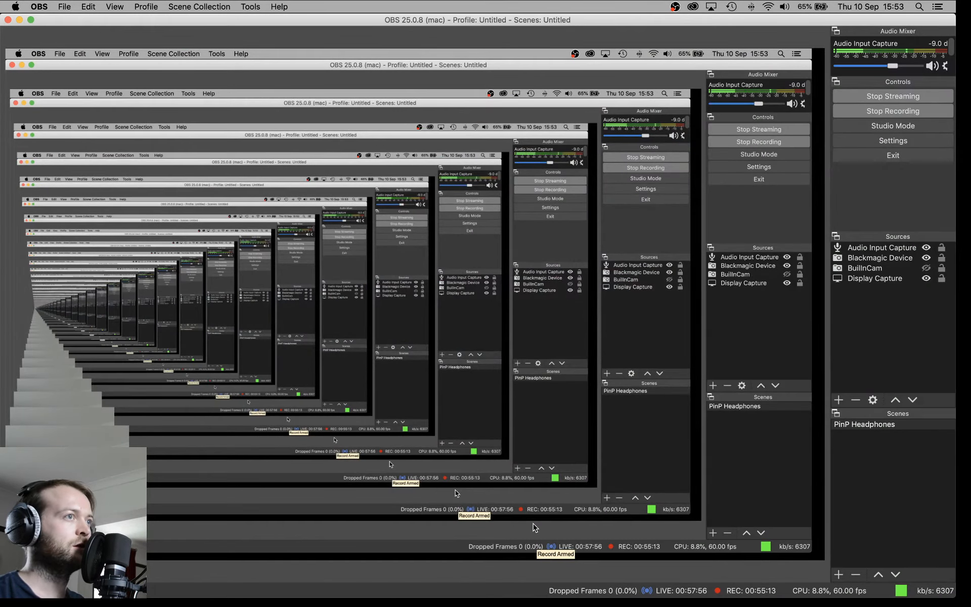
pyautogui.press('super+Tab')
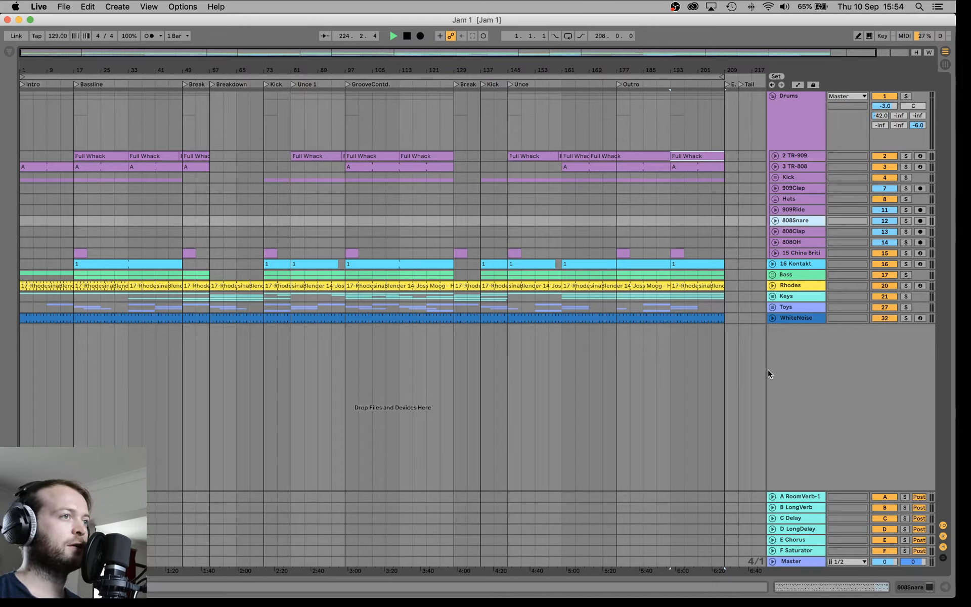
# Unfold WhiteNoise, open its device chain and examine the waveform choices of the synth's oscillator.
pyautogui.click(772, 317)
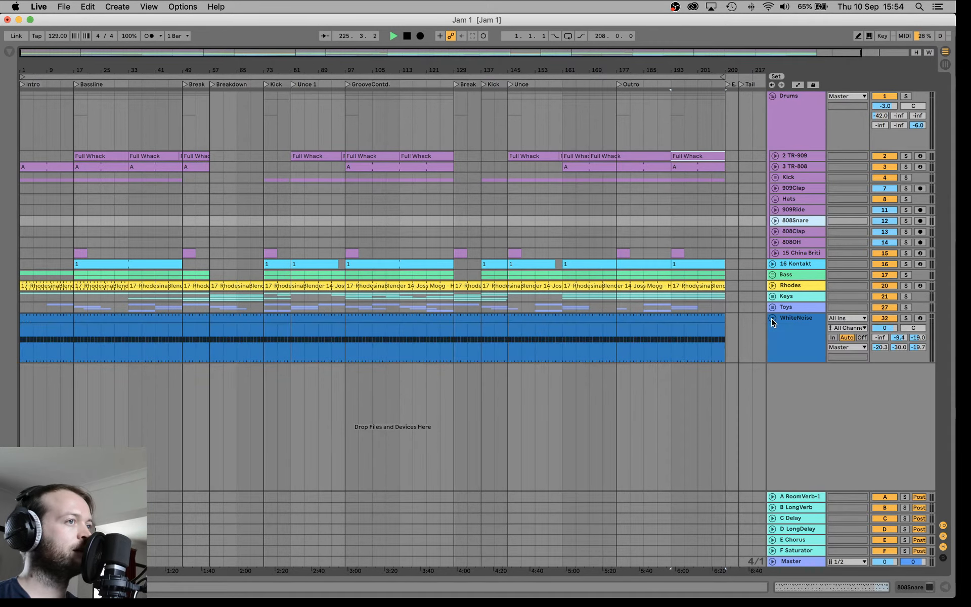
pyautogui.doubleClick(790, 317)
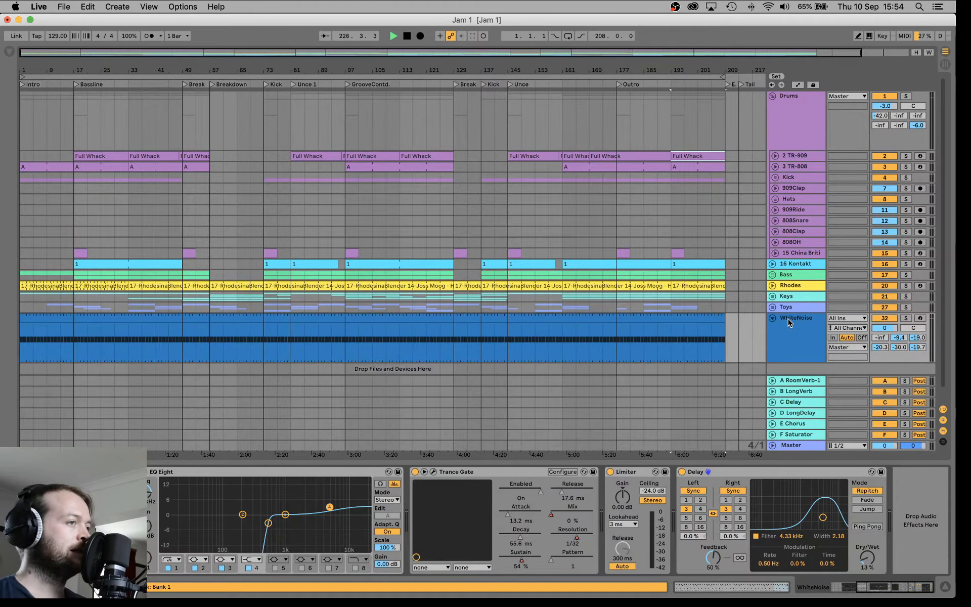
pyautogui.hscroll(-5, 153, 542)
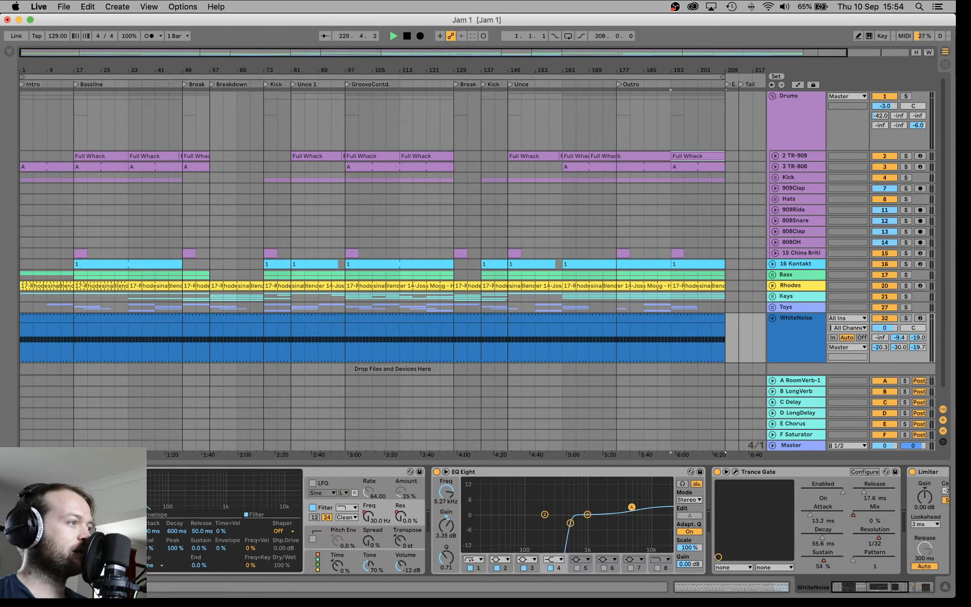
pyautogui.click(66, 562)
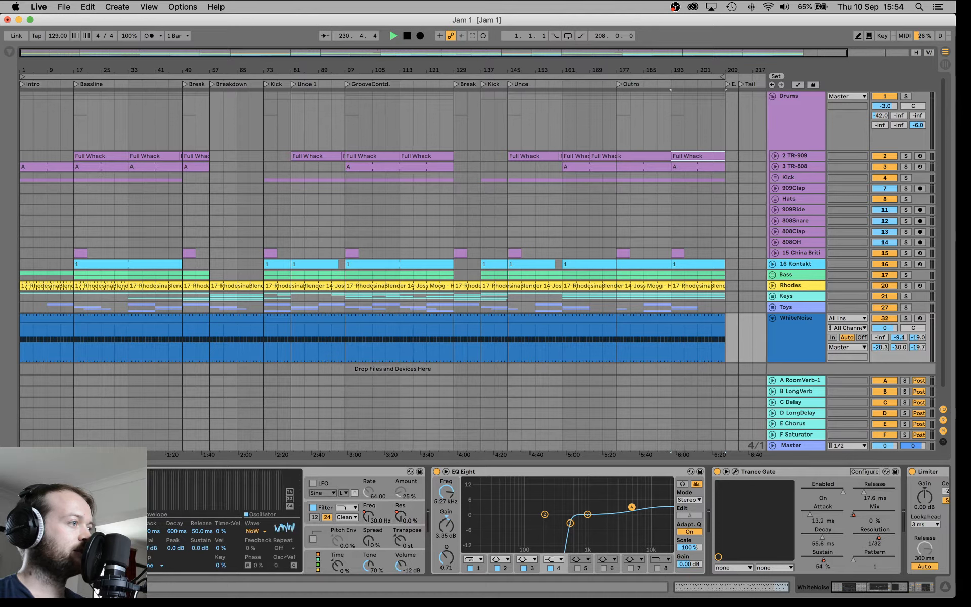
pyautogui.click(256, 533)
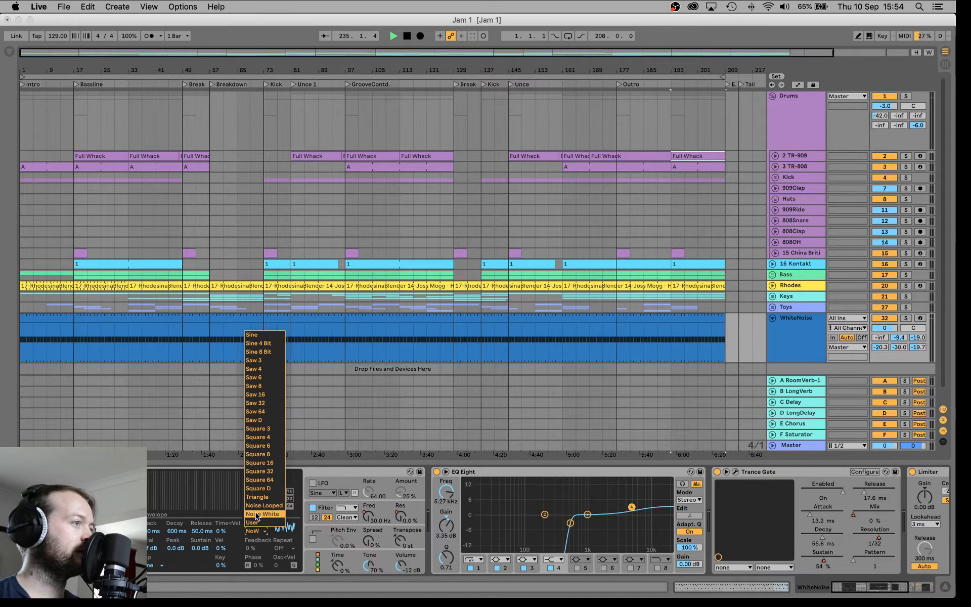
pyautogui.click(332, 477)
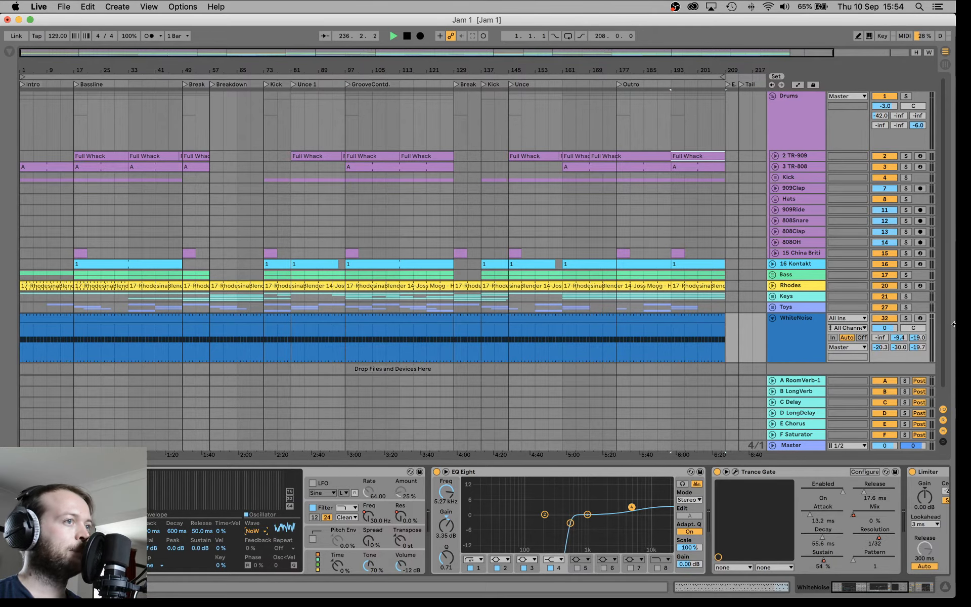
# Examine the note in the WhiteNoise clip and the track's EQ Eight, Trance Gate, Limiter and Delay devices.
pyautogui.doubleClick(580, 321)
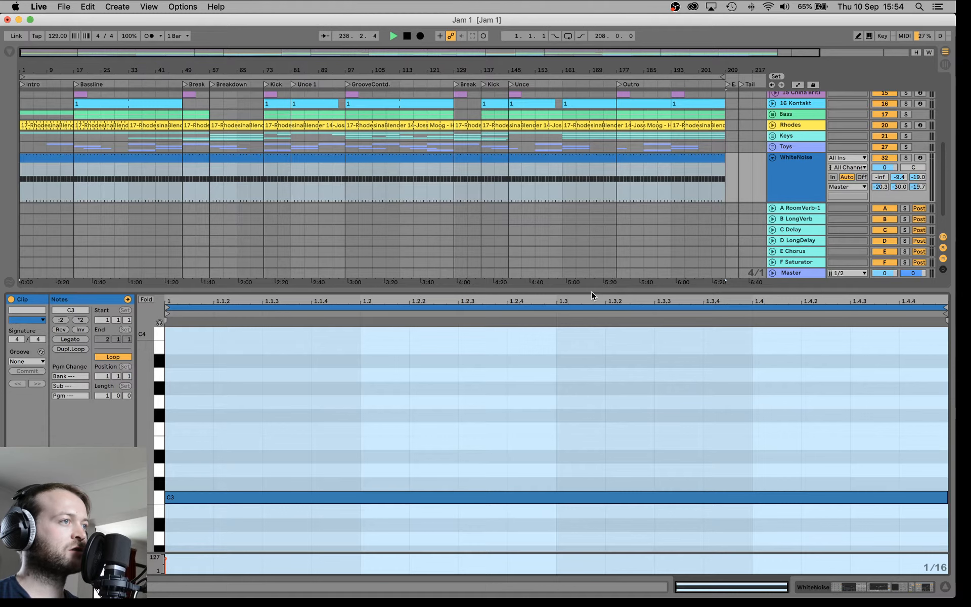
pyautogui.hotkey('ctrl', 'alt', 'l')
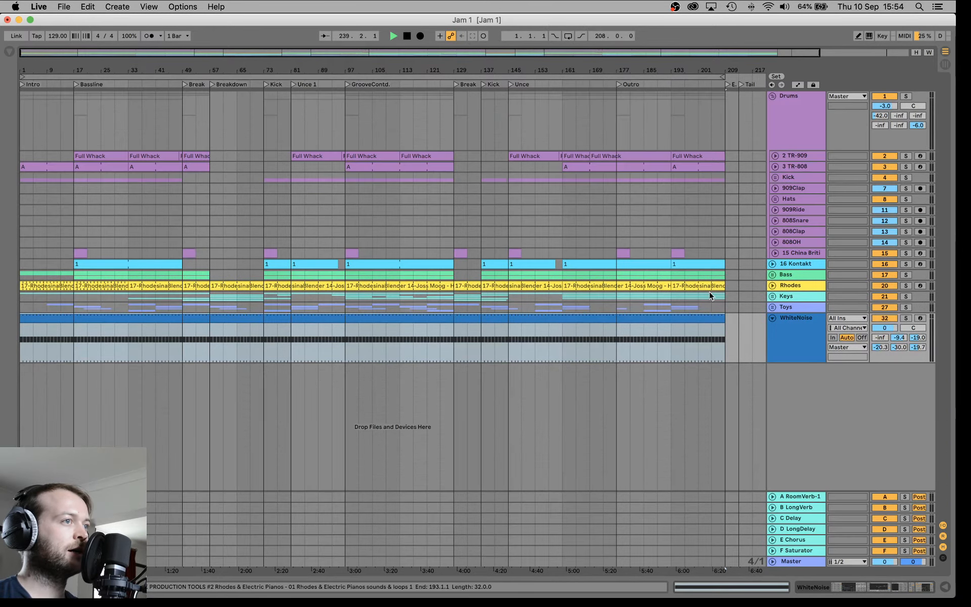
pyautogui.doubleClick(823, 333)
pyautogui.hscroll(5, 395, 531)
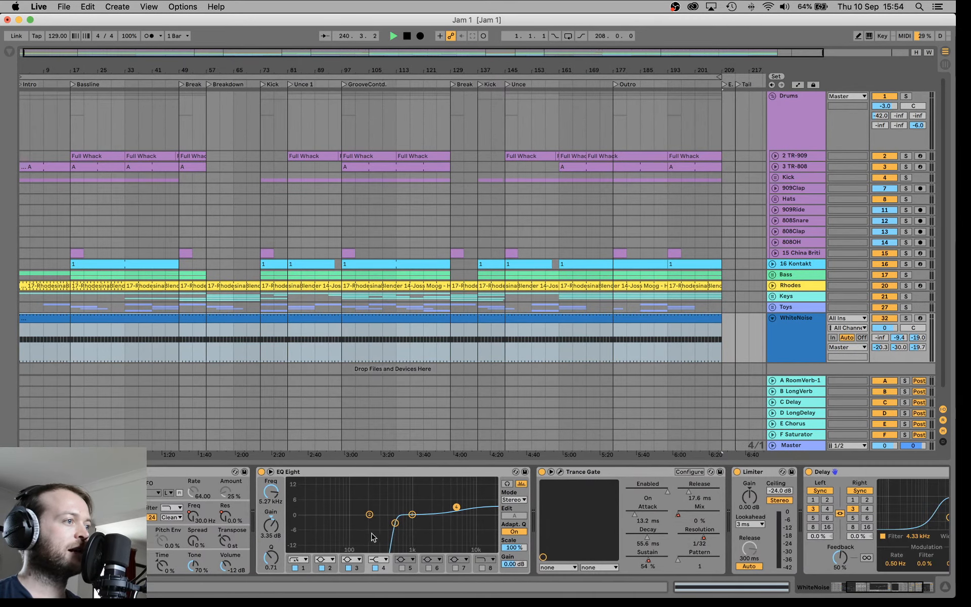
pyautogui.click(395, 523)
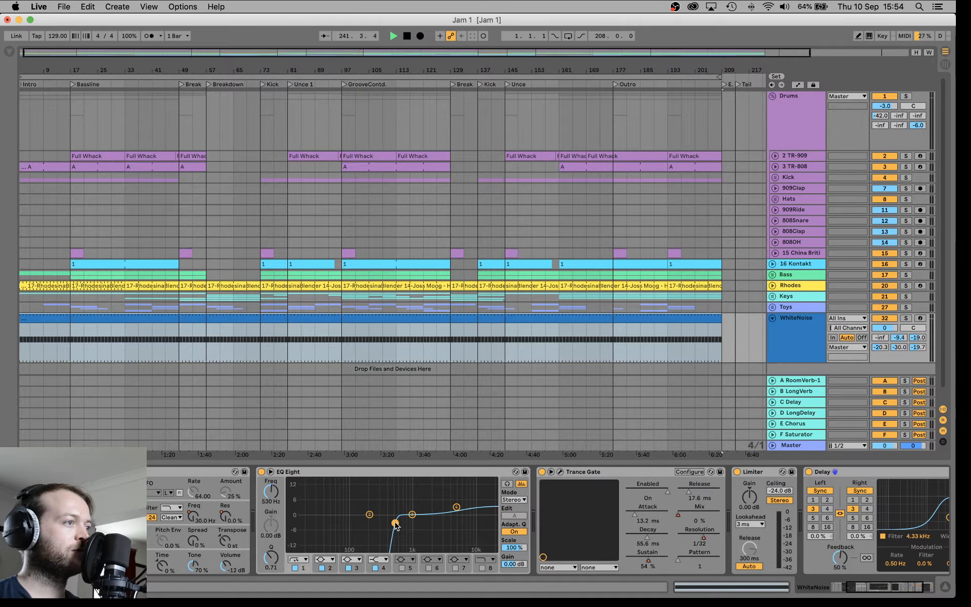
pyautogui.hscroll(4, 464, 507)
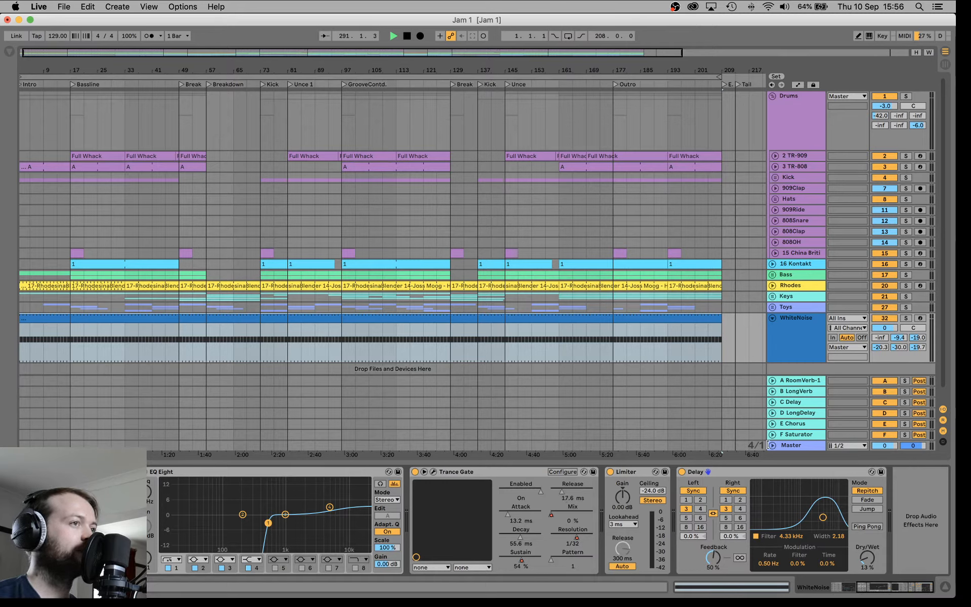
pyautogui.click(787, 339)
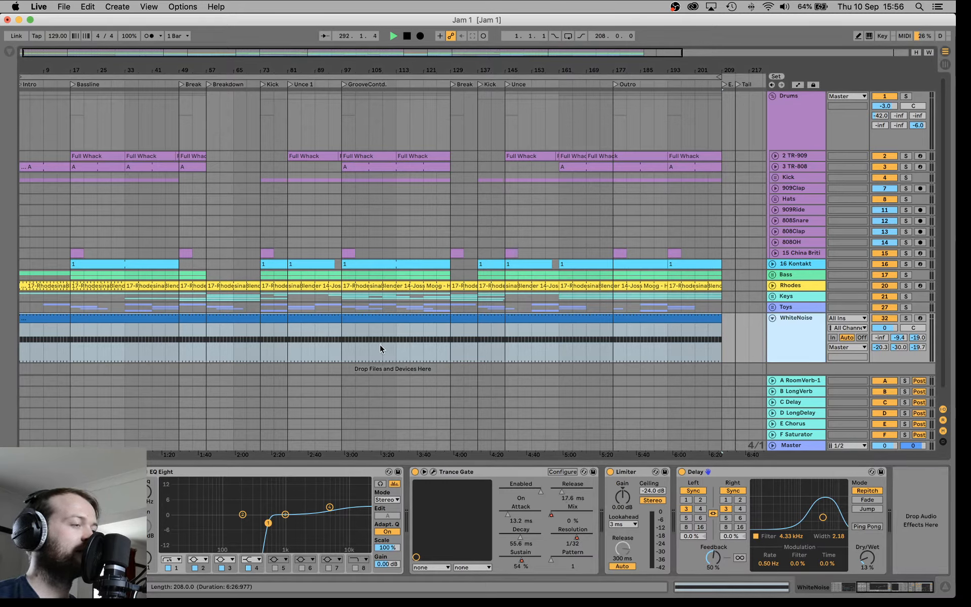
pyautogui.click(483, 511)
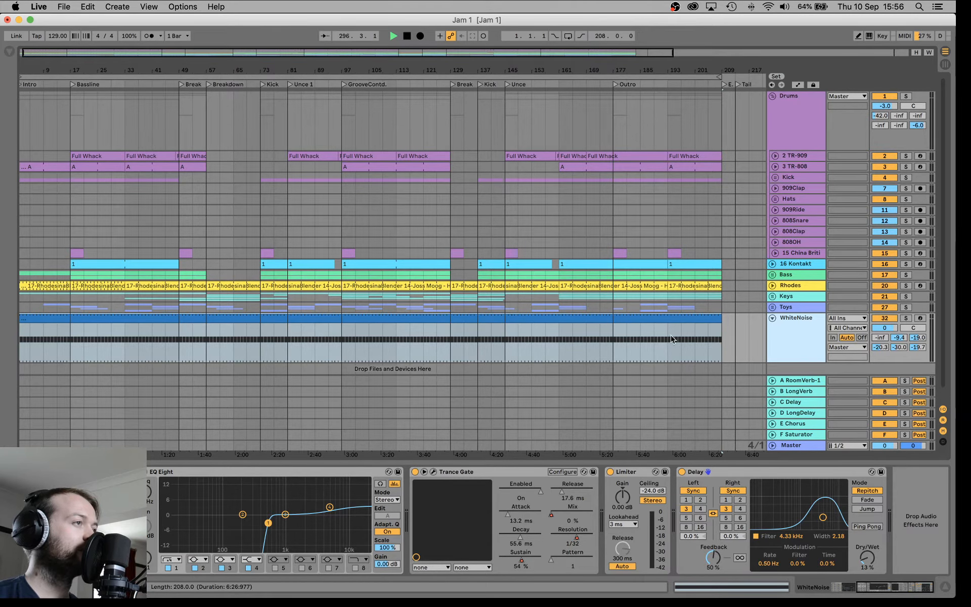
# Check the clips inside the Toys group, fold it again and return to the WhiteNoise clip and its Delay.
pyautogui.scroll(-1, 607, 407)
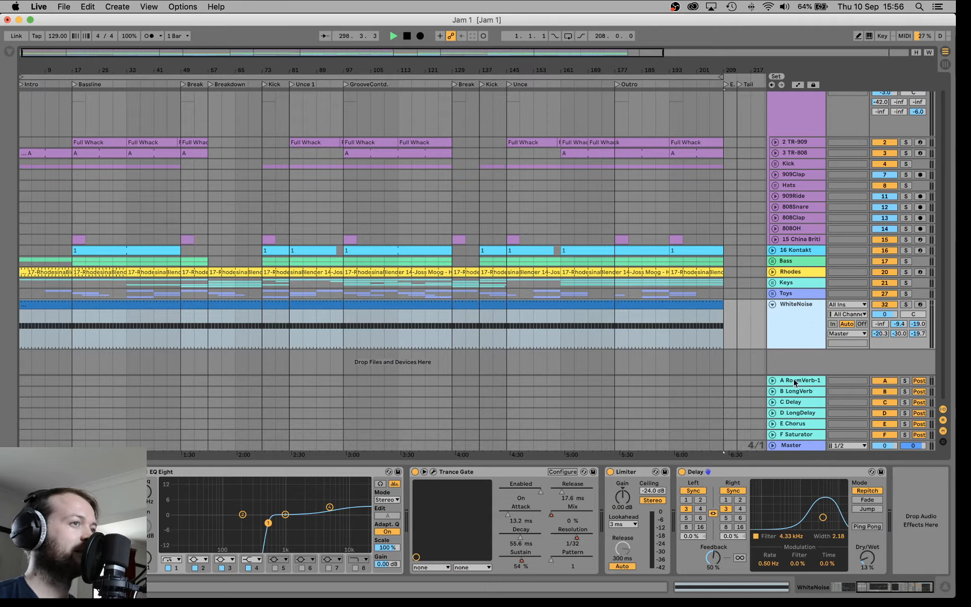
pyautogui.click(772, 294)
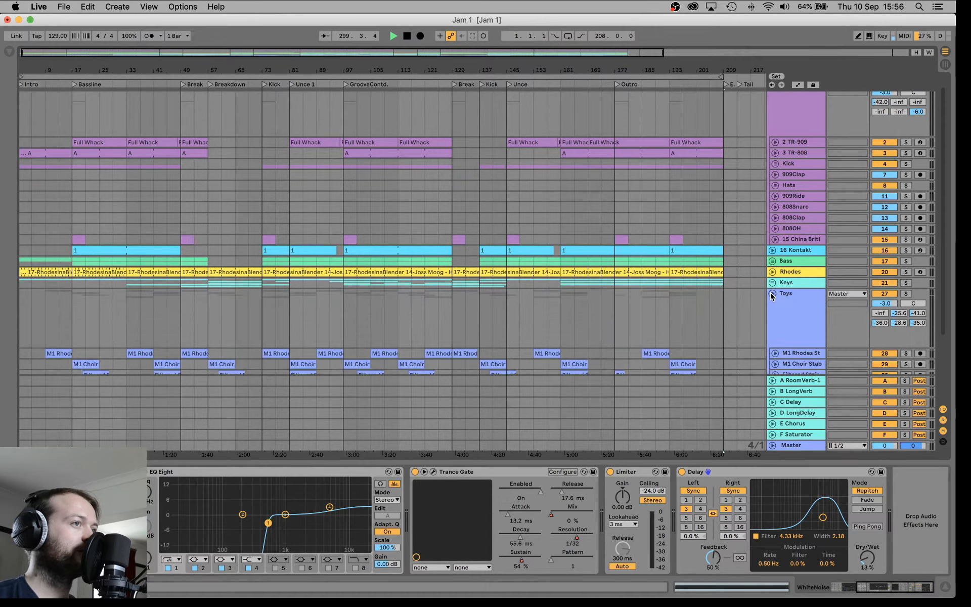
pyautogui.click(772, 293)
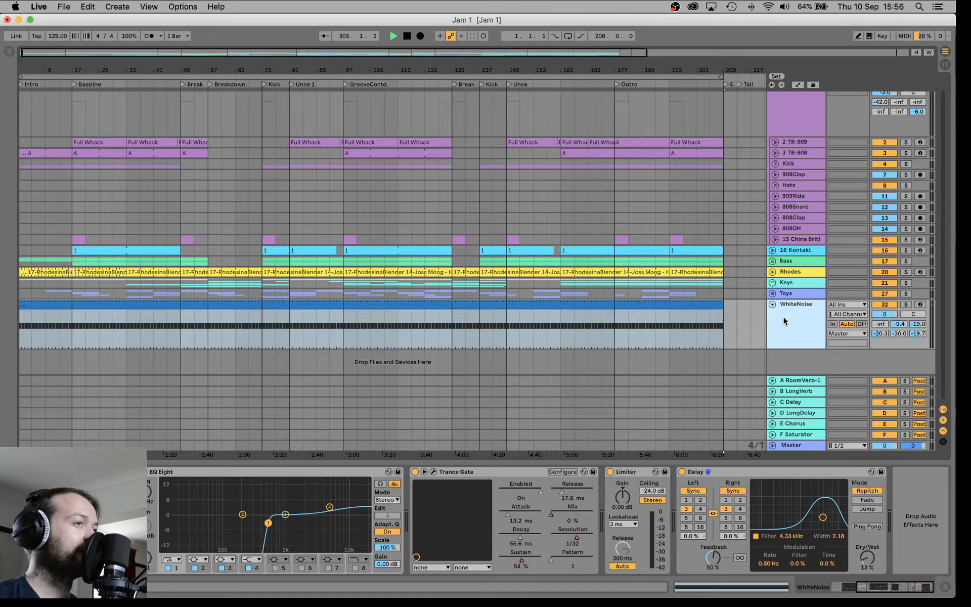
pyautogui.click(586, 306)
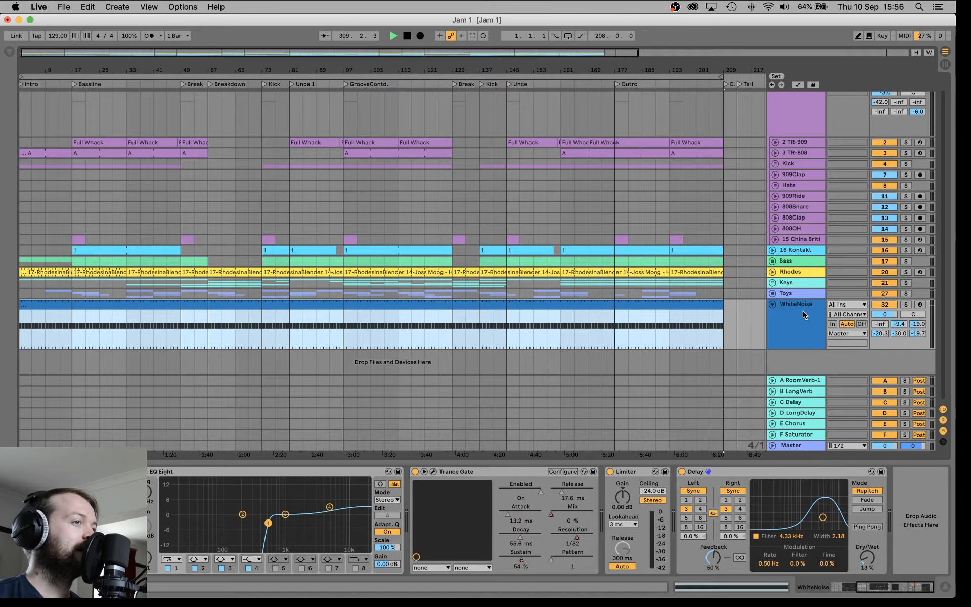
pyautogui.click(747, 473)
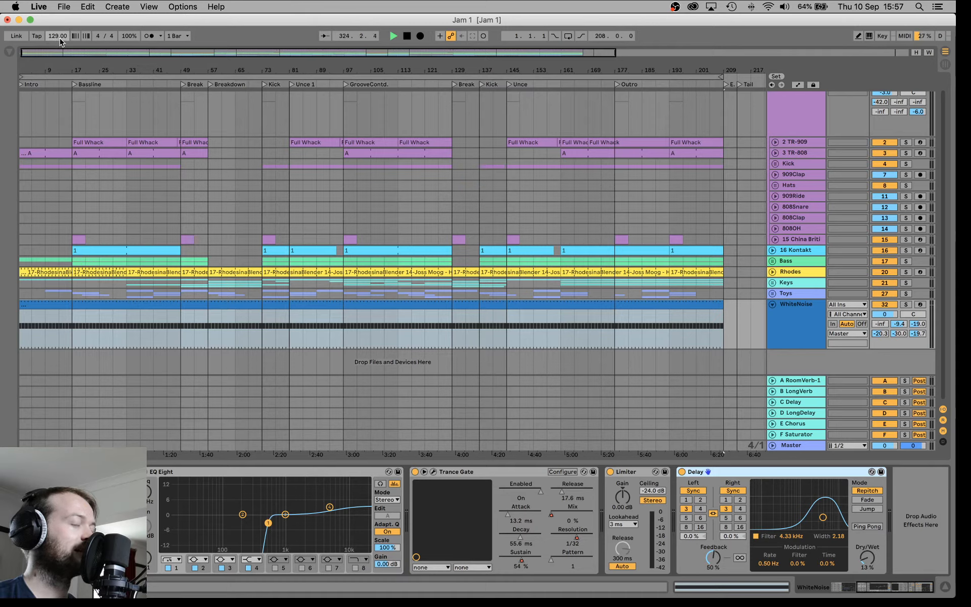
# Fold the WhiteNoise track and the Drums group, and save the Live set.
pyautogui.click(774, 305)
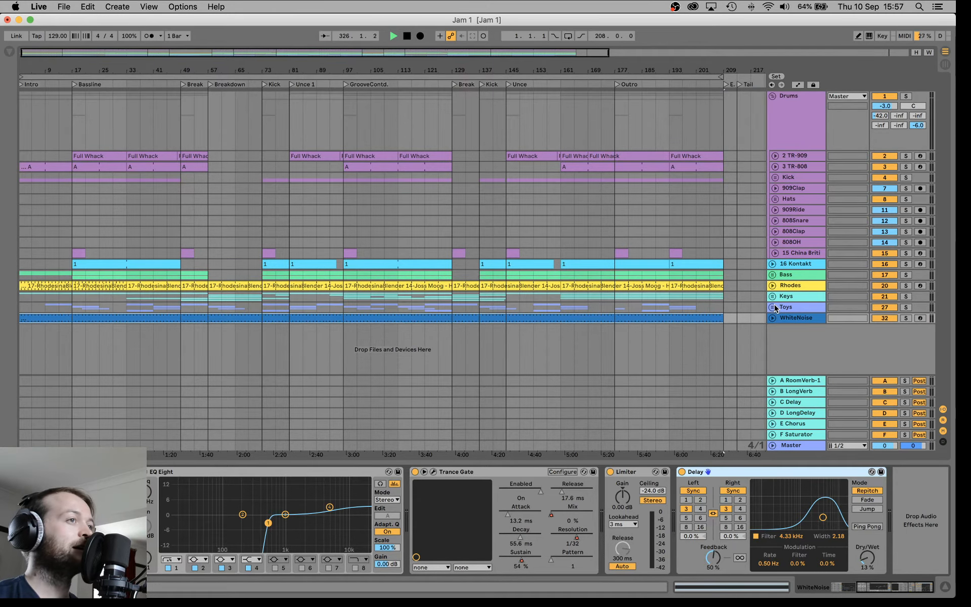
pyautogui.click(772, 96)
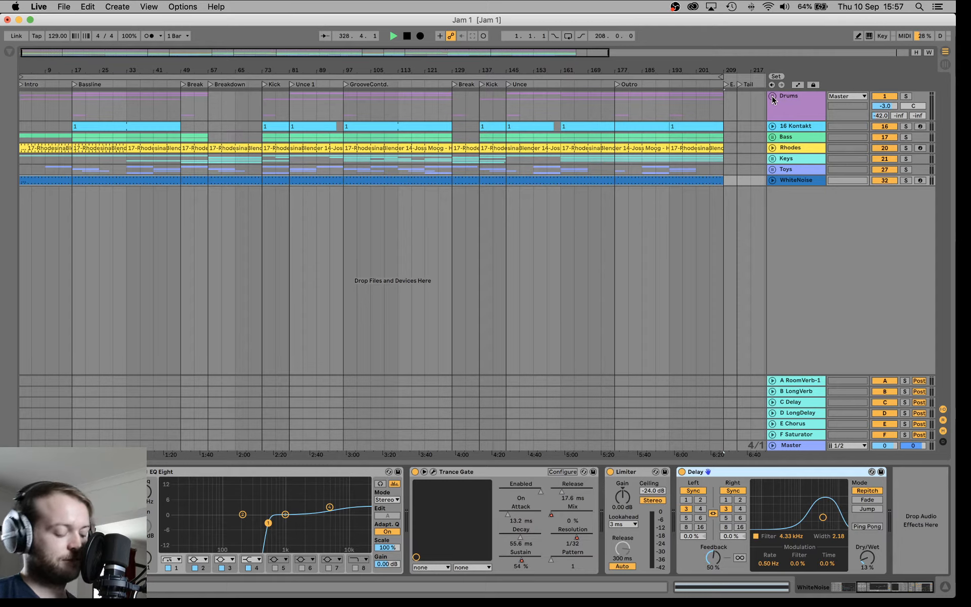
pyautogui.press('super+s')
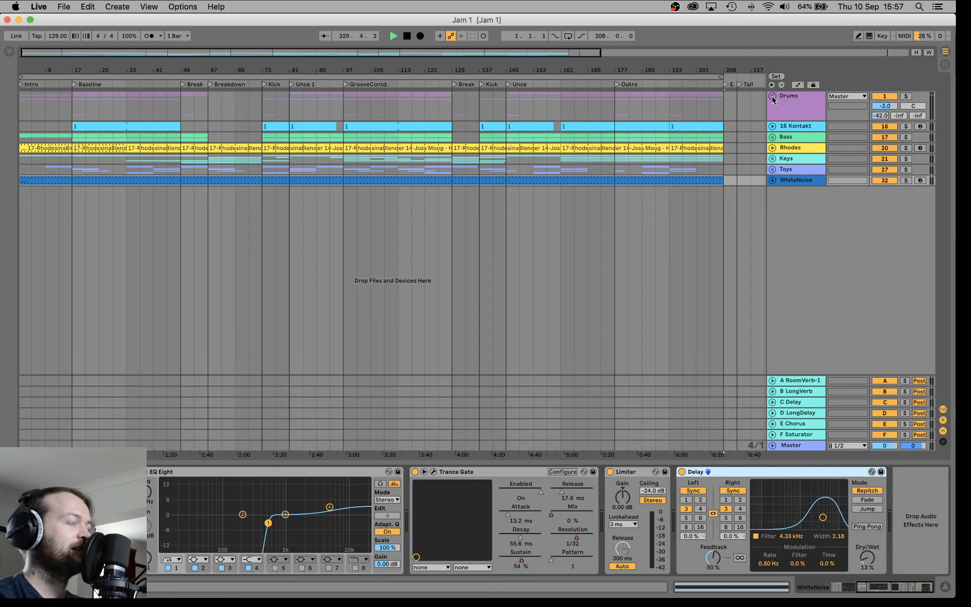
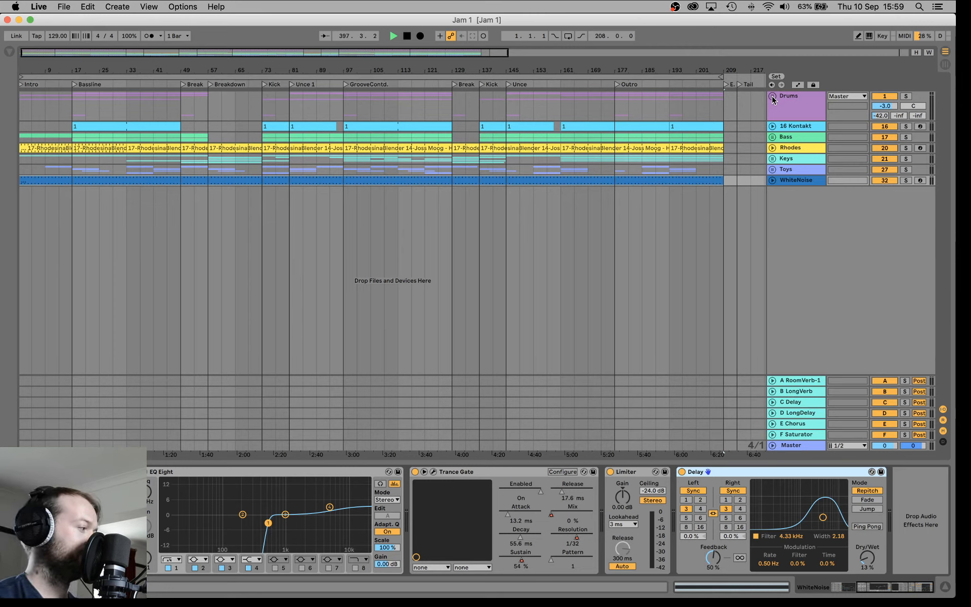
pyautogui.press('super+Tab')
pyautogui.press('super+Tab')
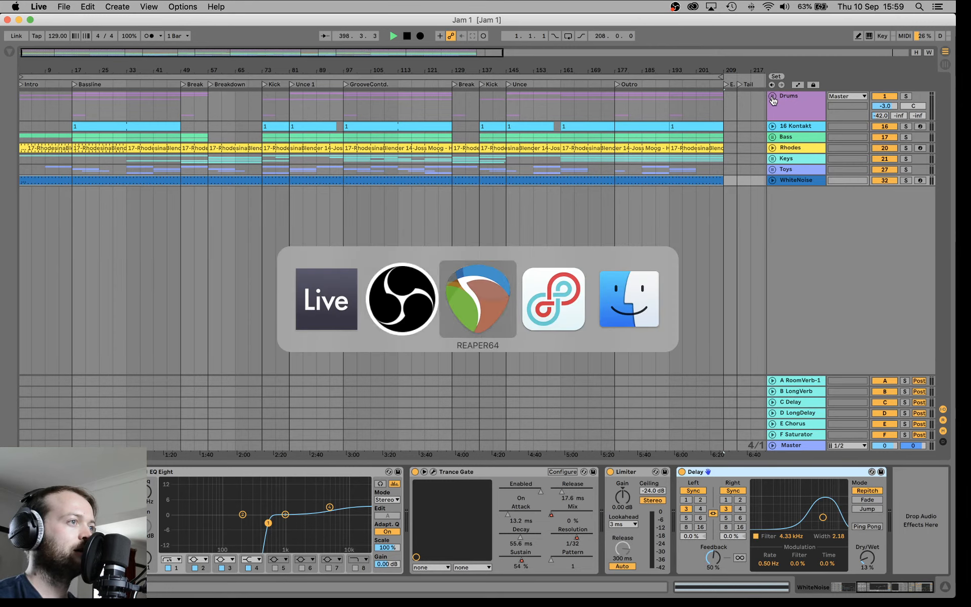
pyautogui.press('super+Tab')
pyautogui.press('super+Tab')
pyautogui.press('super+Tab')
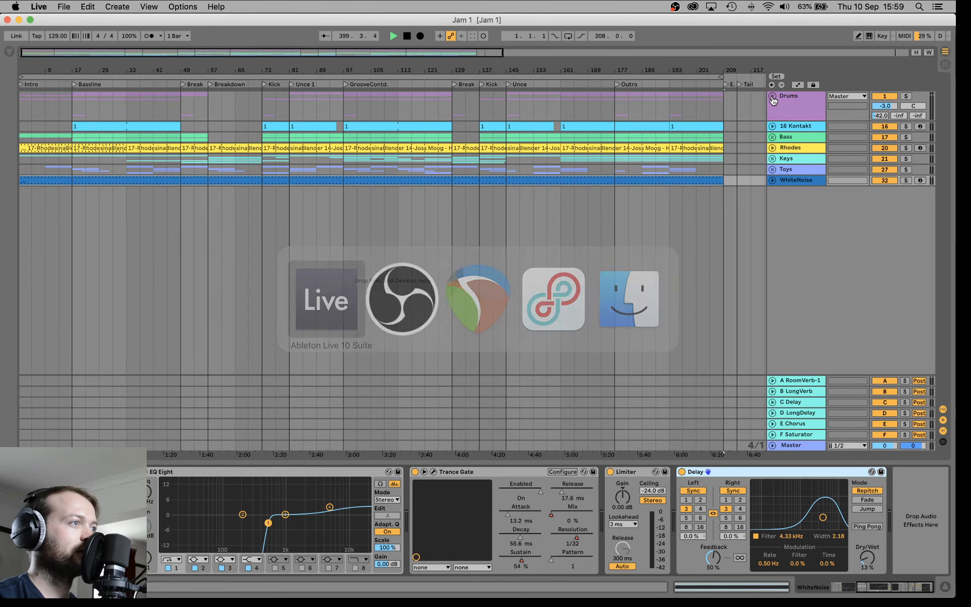
pyautogui.press('super+Tab')
pyautogui.press('super+Tab')
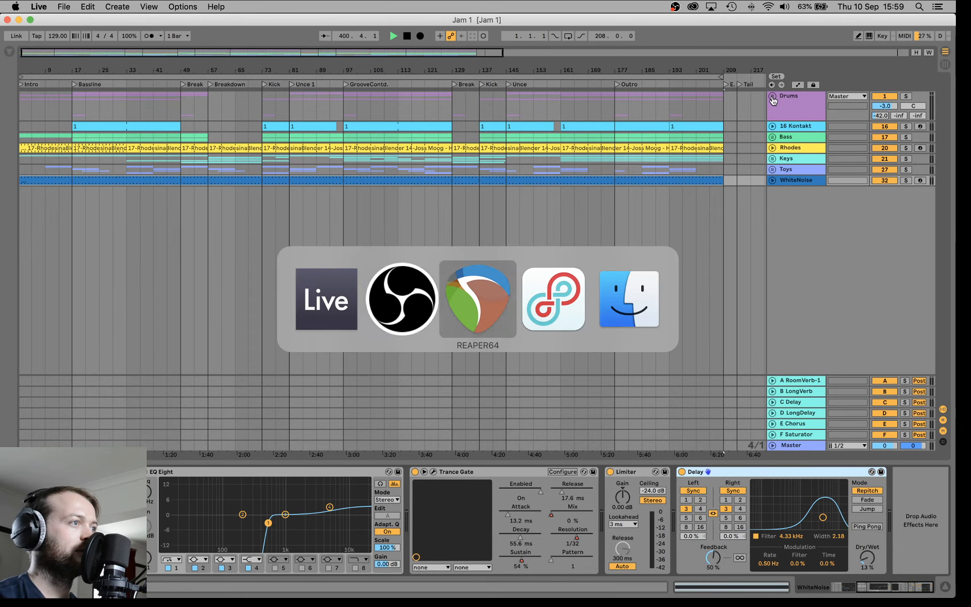
pyautogui.press('super+Tab')
pyautogui.press('super+Tab')
pyautogui.press('super+Tab')
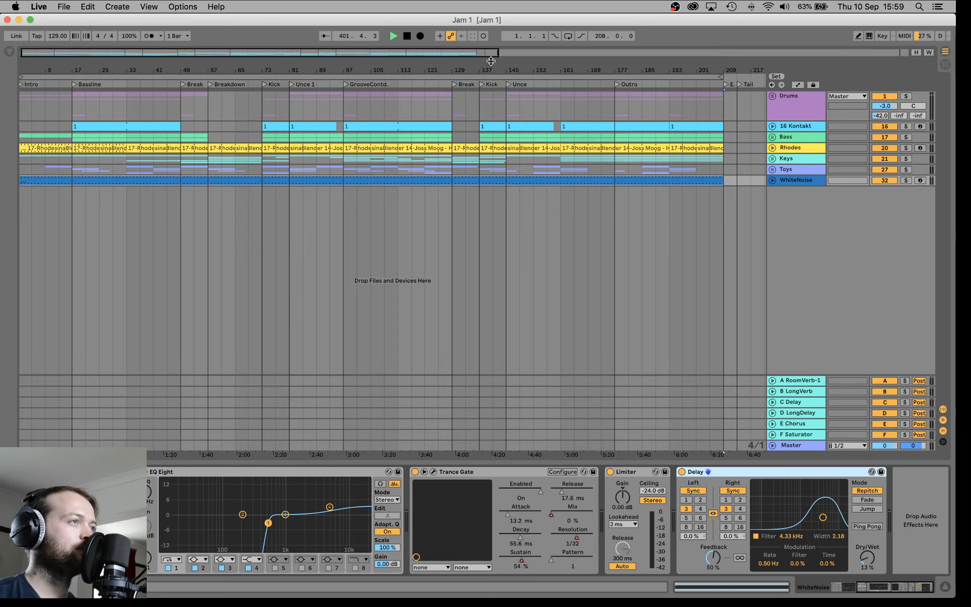
# Play from the second Break locator and set the Master track's volume to -12 dB.
pyautogui.click(455, 84)
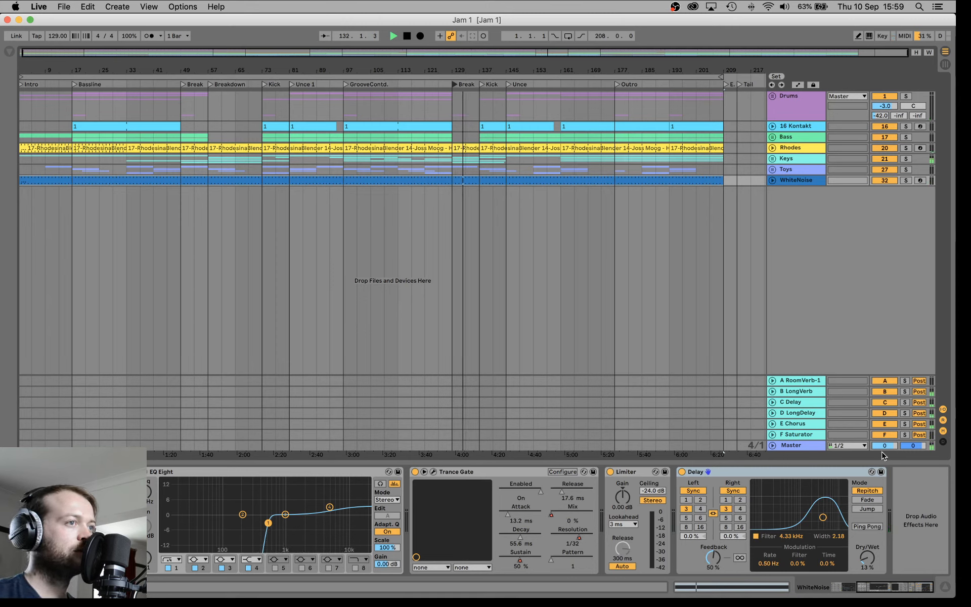
pyautogui.click(884, 447)
pyautogui.write('-12')
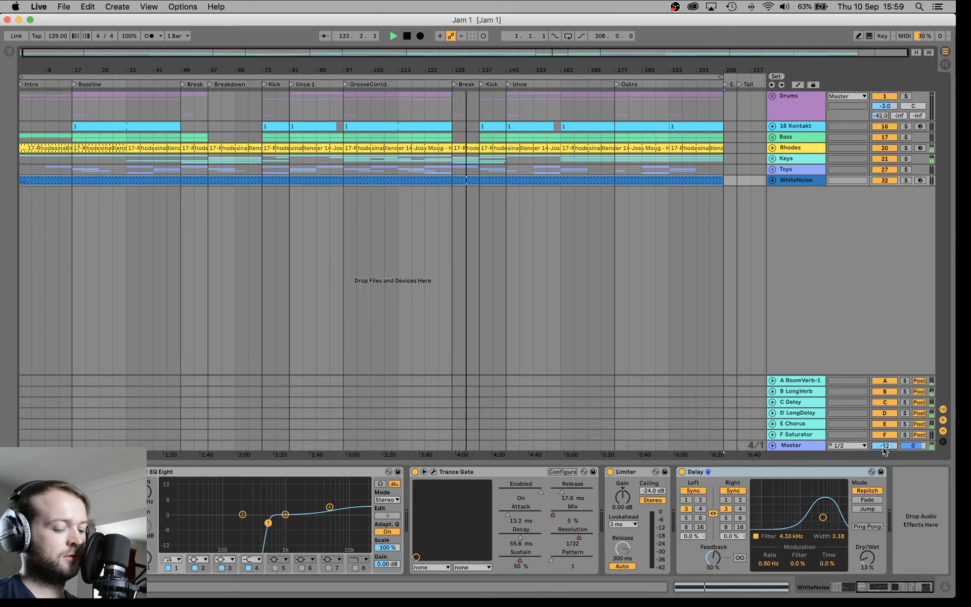
pyautogui.press('Return')
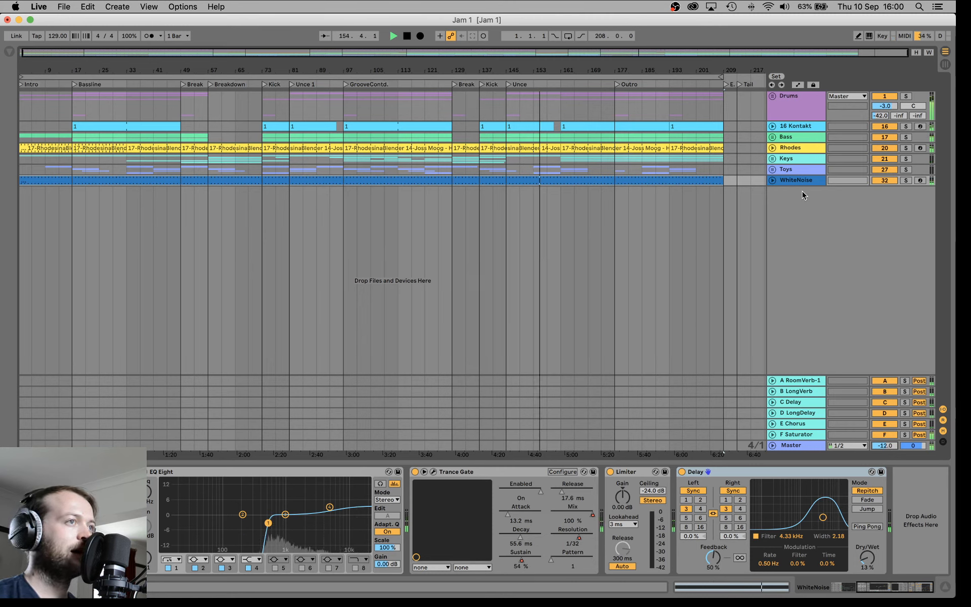
# Add the Haas plug-in from the Mono-Stereo collection after the Delay on the WhiteNoise track and close its window.
pyautogui.click(8, 52)
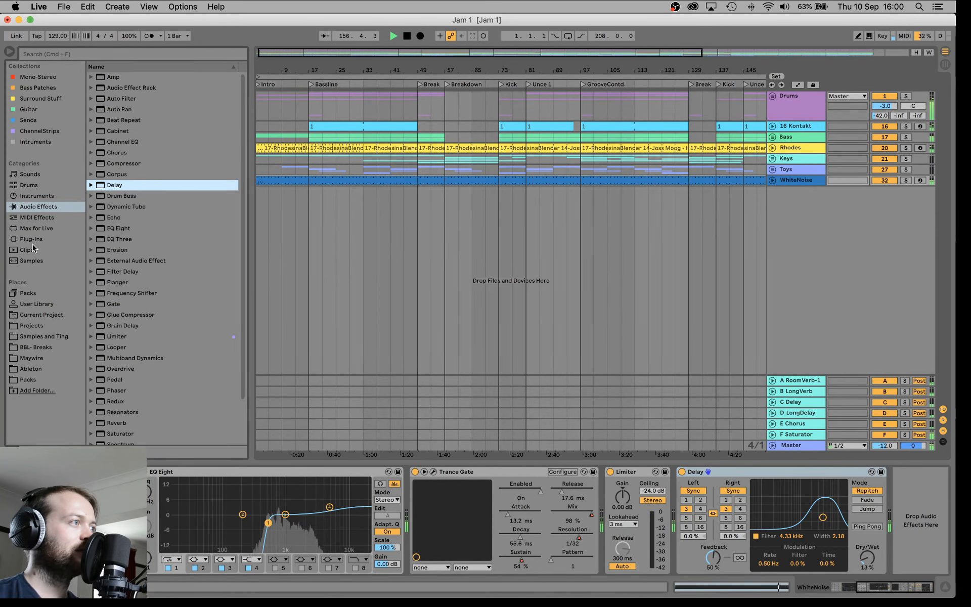
pyautogui.click(64, 75)
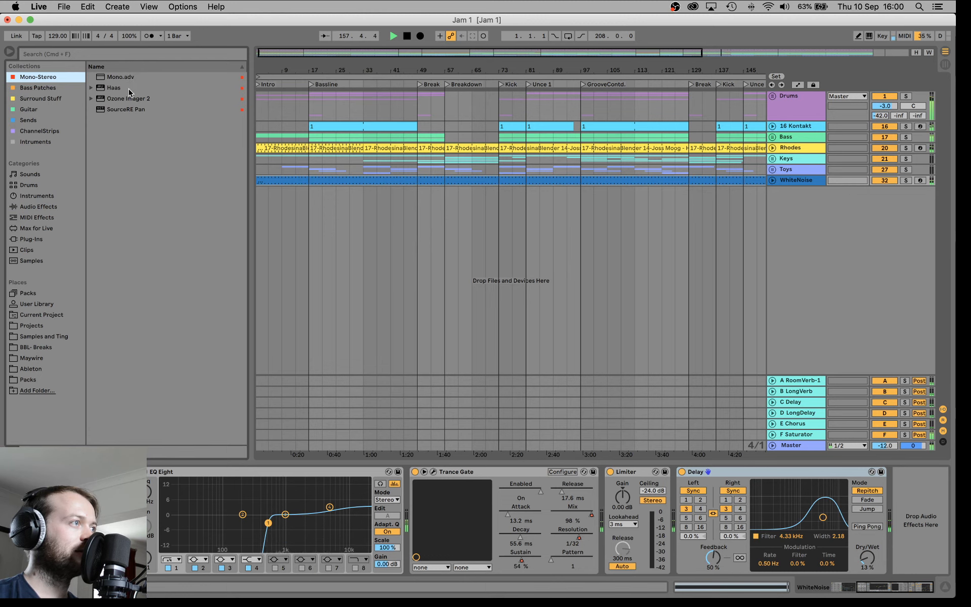
pyautogui.moveTo(120, 92); pyautogui.dragTo(916, 516)
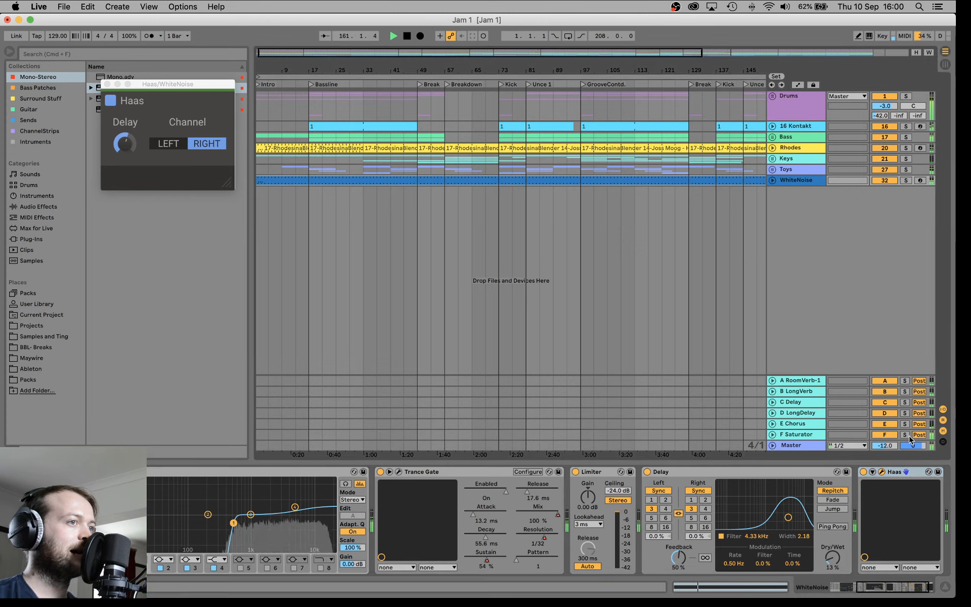
pyautogui.click(107, 84)
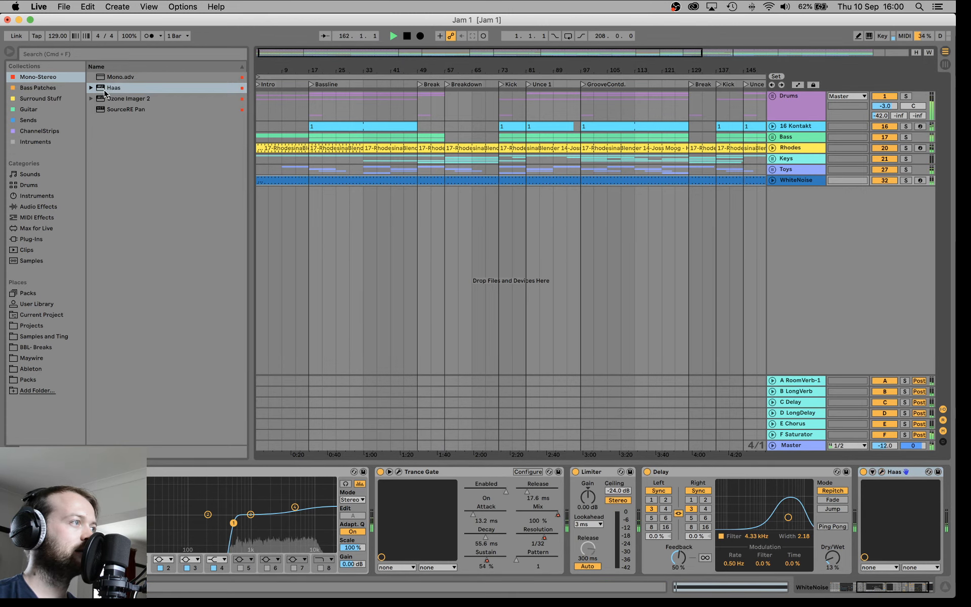
# Try a Comb Filter plug-in after Haas on the WhiteNoise track and remove it again.
pyautogui.click(31, 239)
pyautogui.scroll(2, 92, 230)
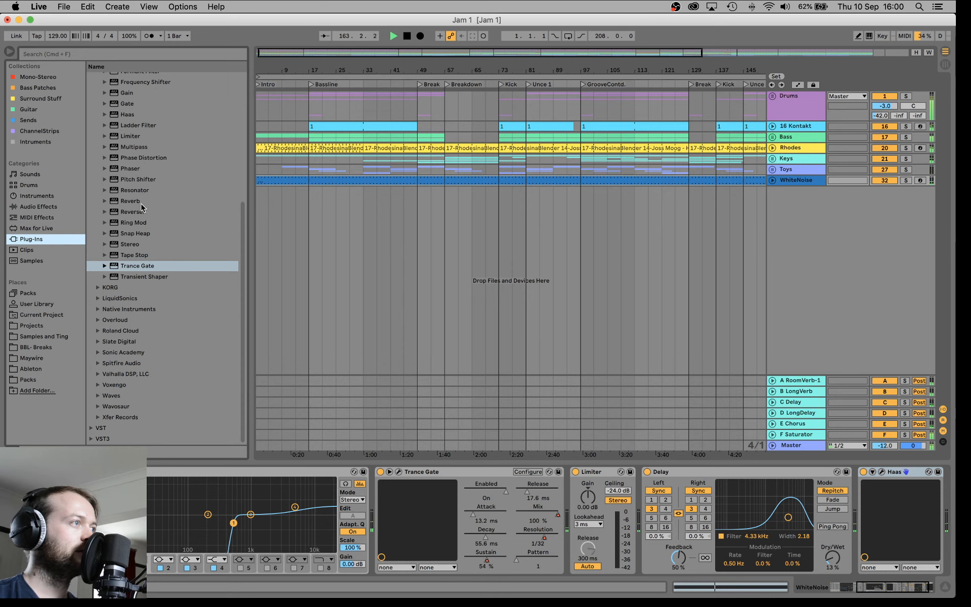
pyautogui.scroll(5, 131, 139)
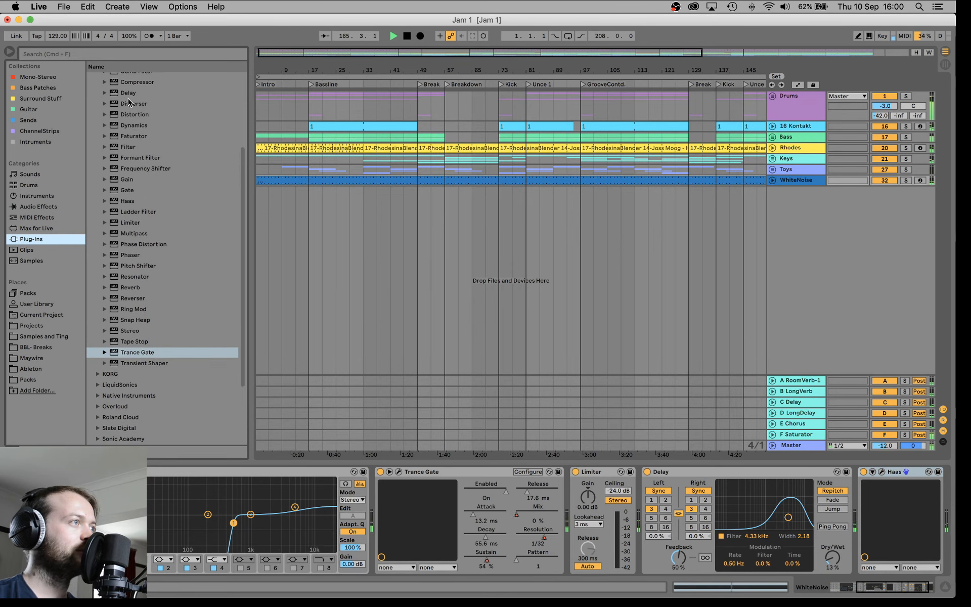
pyautogui.scroll(1, 128, 99)
pyautogui.moveTo(129, 98); pyautogui.dragTo(914, 536)
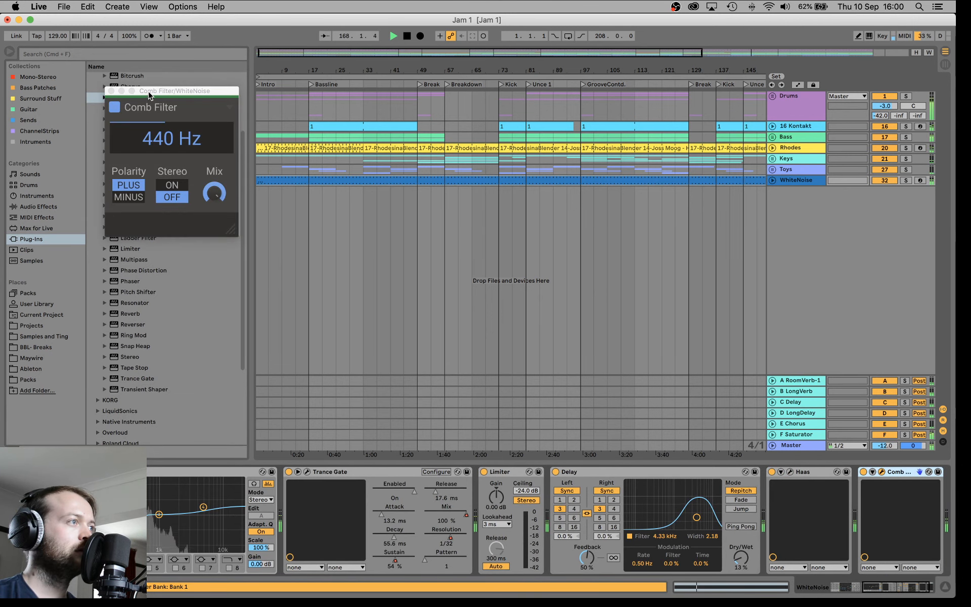
pyautogui.click(111, 91)
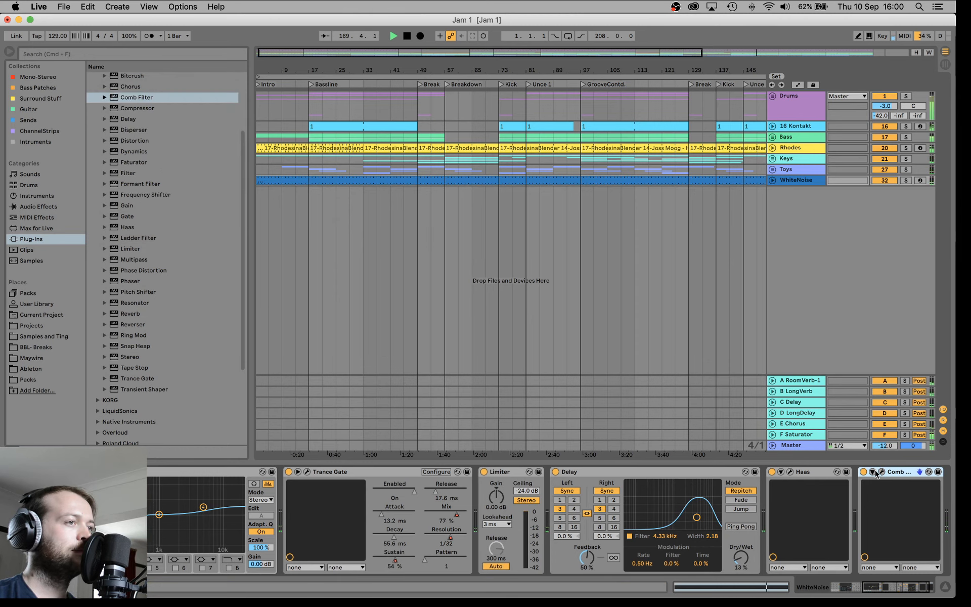
pyautogui.press('Delete')
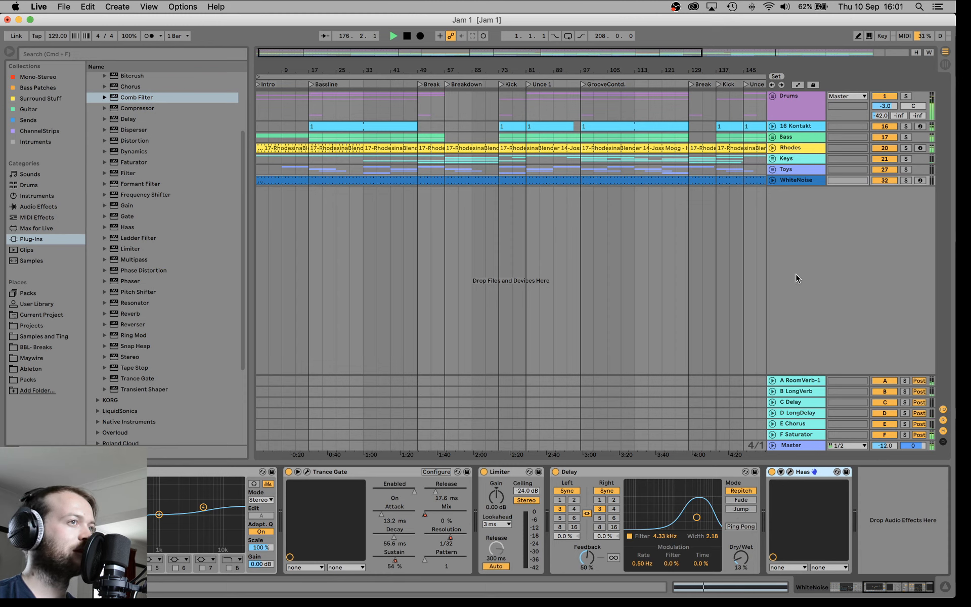
# Unfold WhiteNoise, add an EQ Eight after Haas and set its mode to M/S.
pyautogui.click(773, 181)
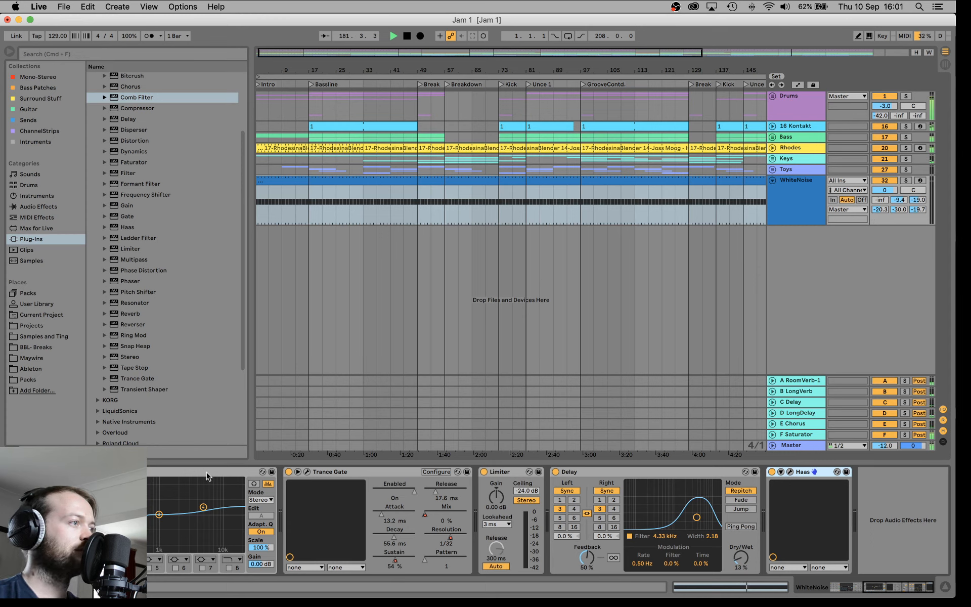
pyautogui.click(40, 206)
pyautogui.moveTo(126, 229); pyautogui.dragTo(880, 531)
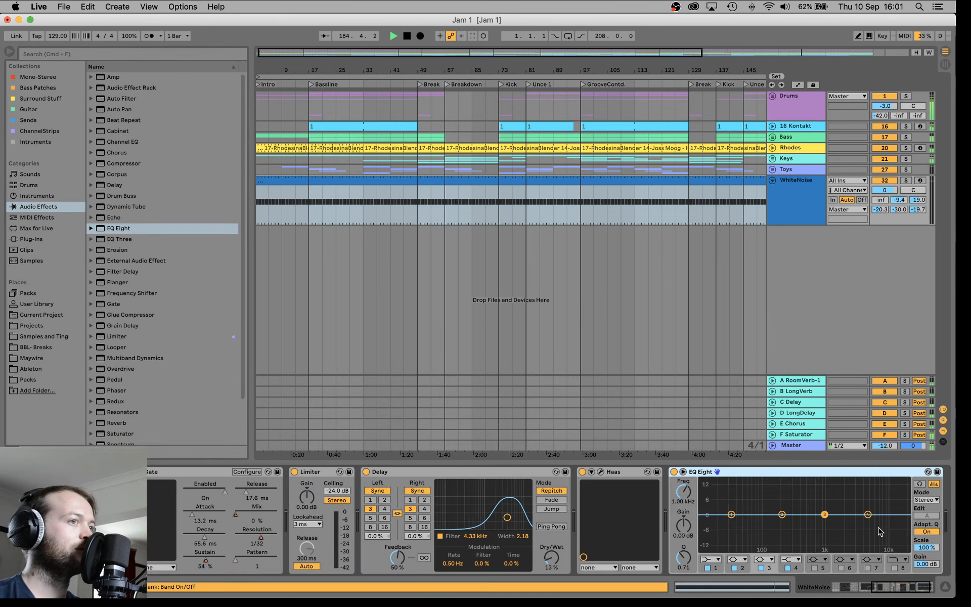
pyautogui.click(926, 500)
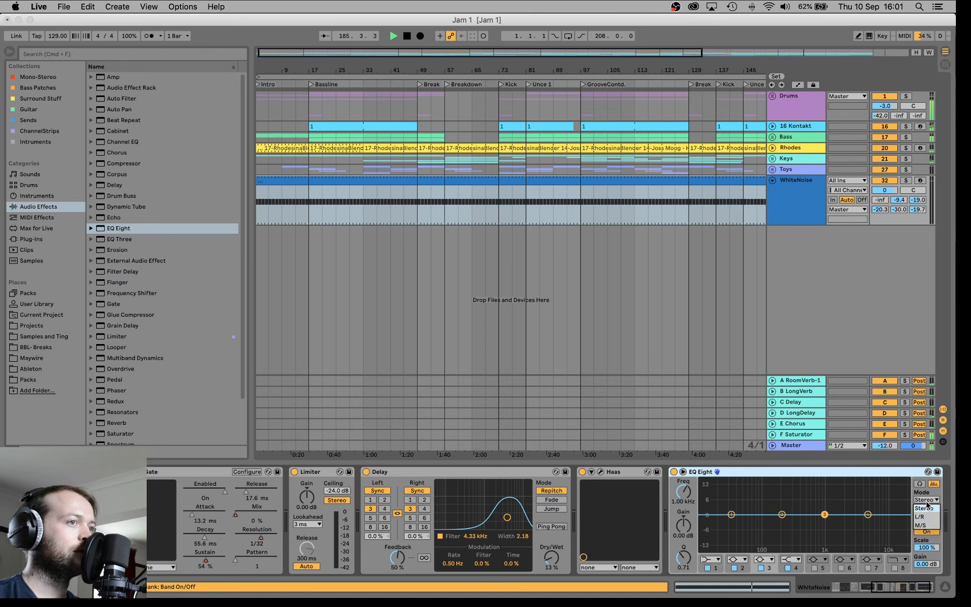
pyautogui.click(925, 528)
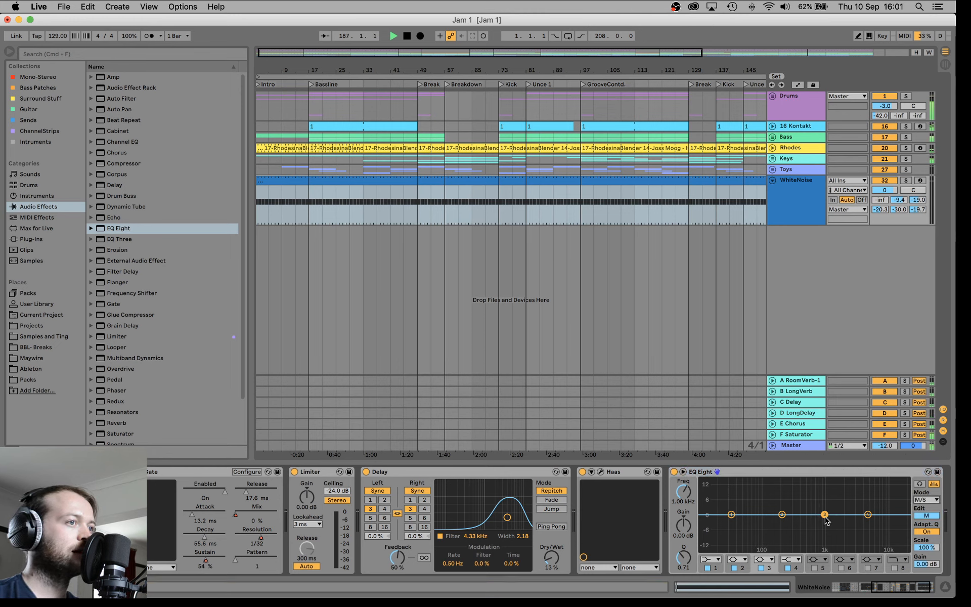
# Cut the mid channel with a band 3 dip above 1 kHz and make band 1 a low cut at 441 Hz.
pyautogui.moveTo(825, 516); pyautogui.dragTo(848, 541)
pyautogui.click(710, 560)
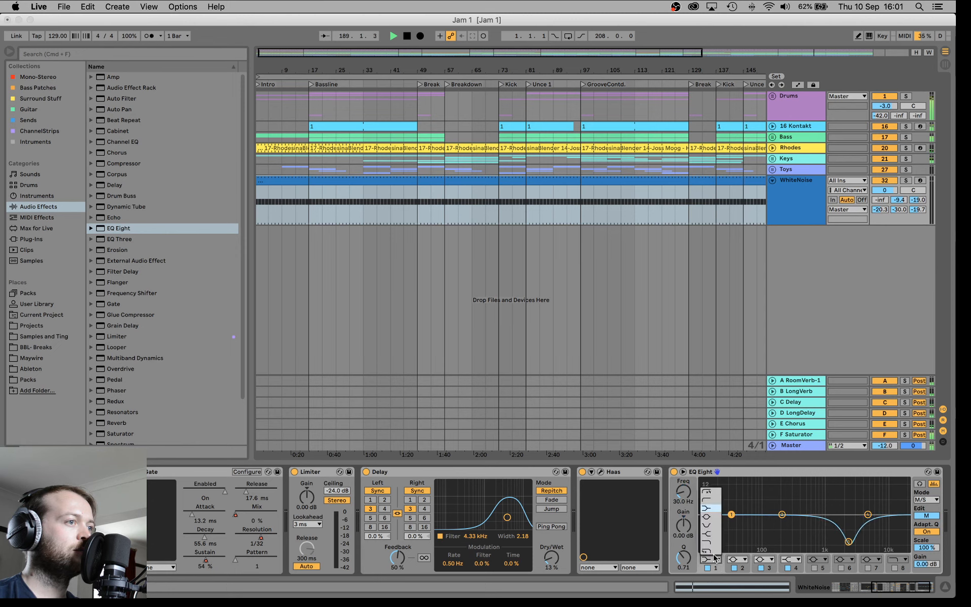
pyautogui.click(710, 495)
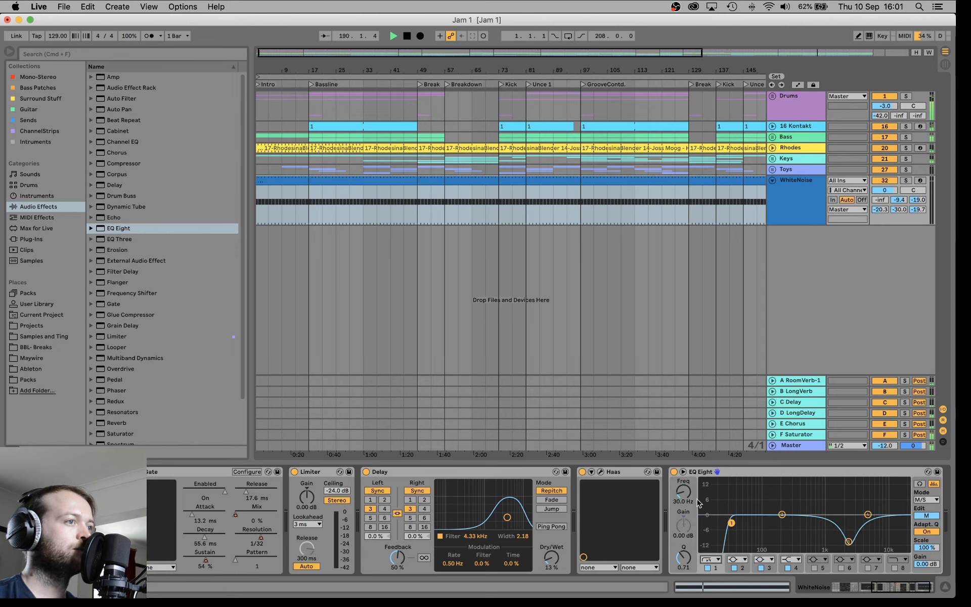
pyautogui.moveTo(683, 491); pyautogui.dragTo(684, 470)
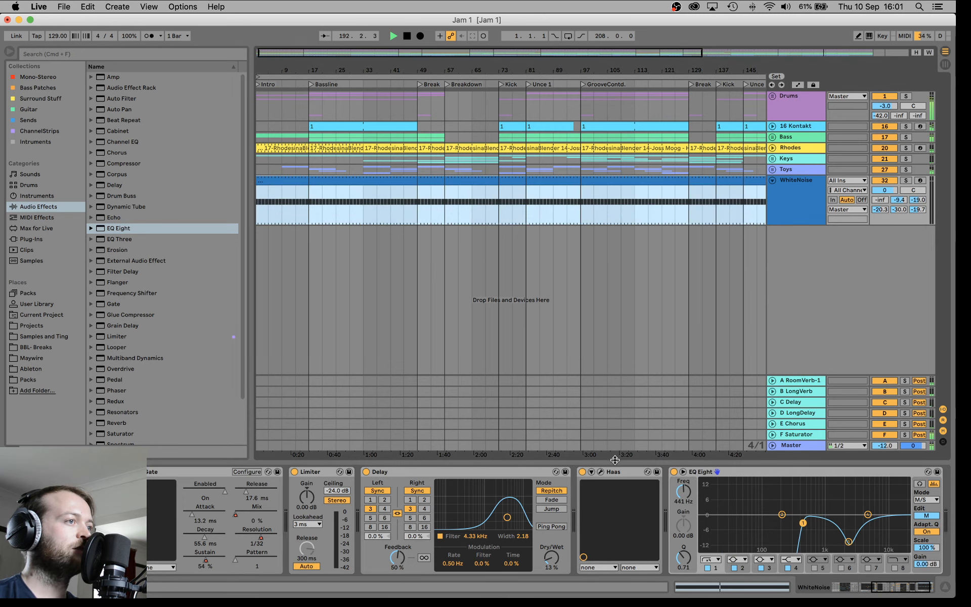
# Hide the device view and the browser, and save the Live set.
pyautogui.press('super+alt+l')
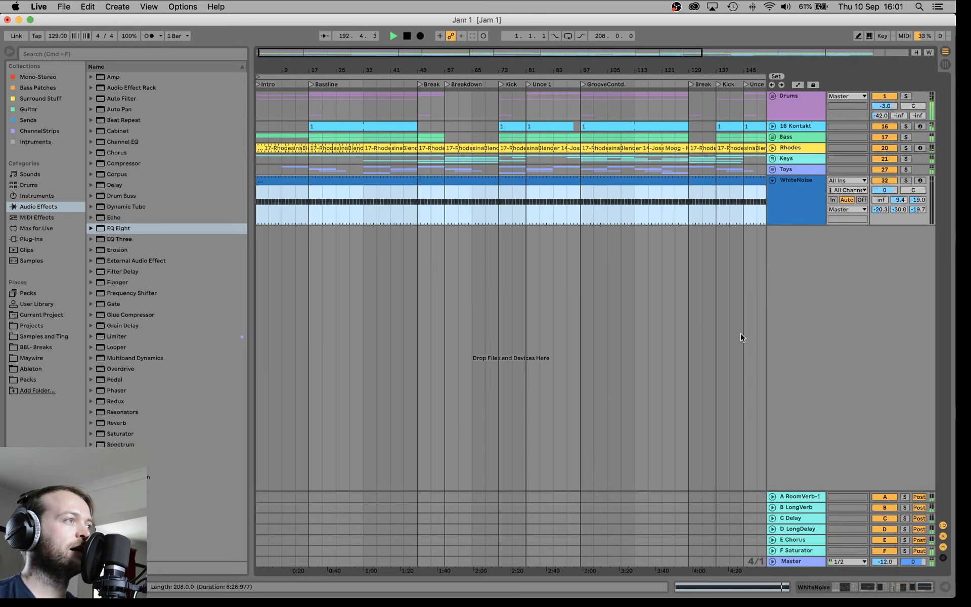
pyautogui.click(9, 51)
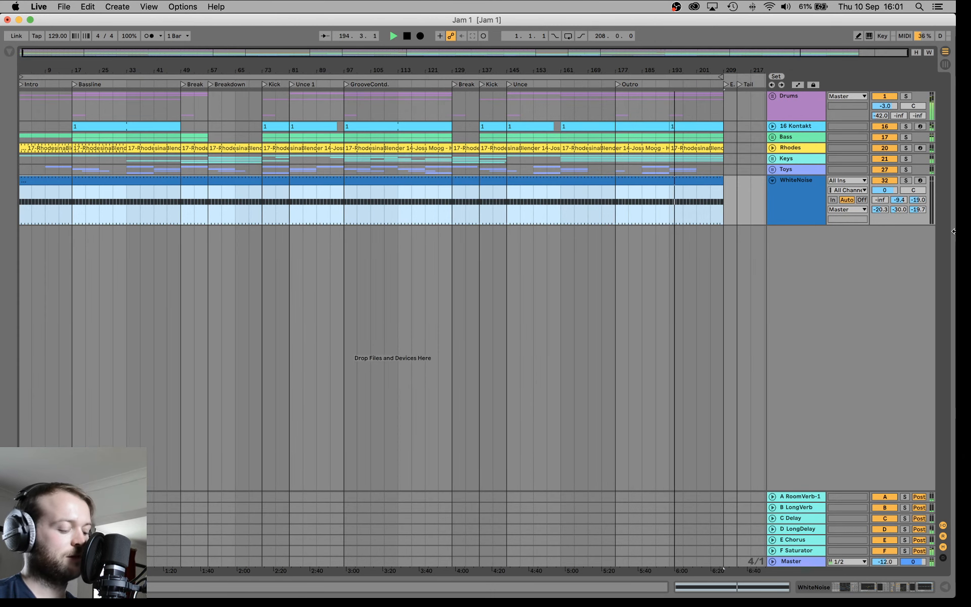
pyautogui.press('super+s')
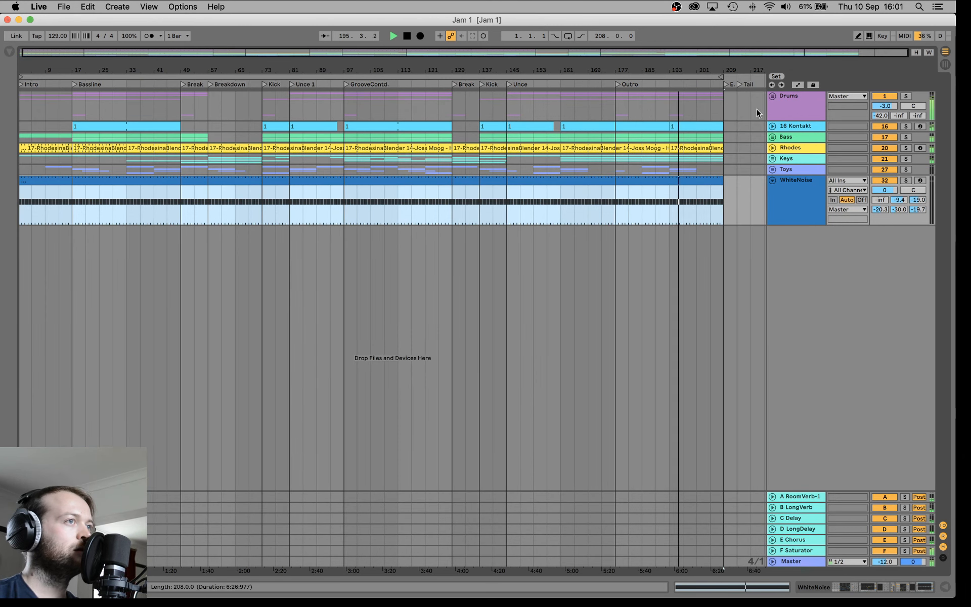
# Unfold the Drums group and TR-909 track, and copy the 16-bar TR-909 clip at bar 193 to the Outro's start at bar 177.
pyautogui.click(775, 101)
pyautogui.click(772, 97)
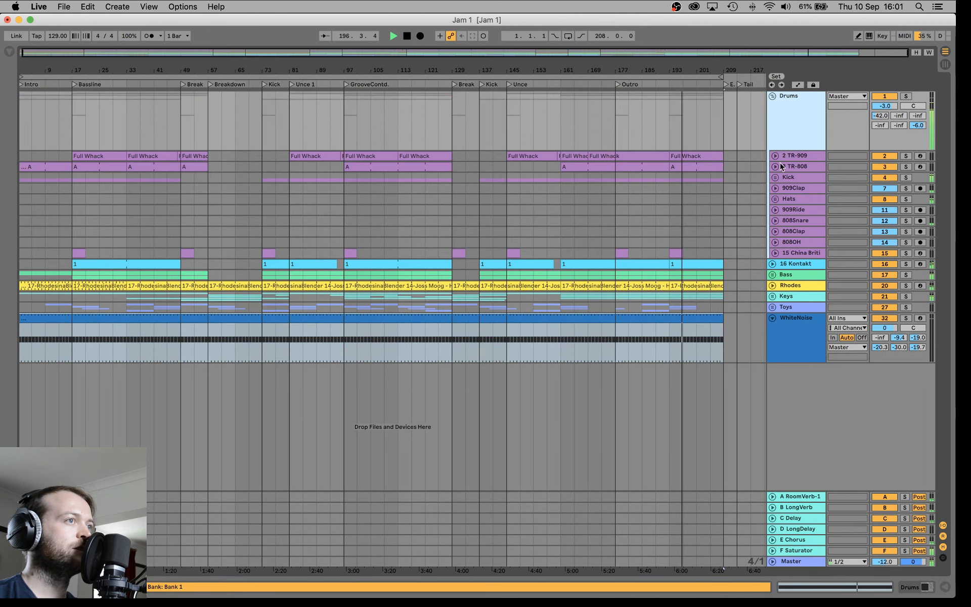
pyautogui.click(775, 156)
pyautogui.click(774, 157)
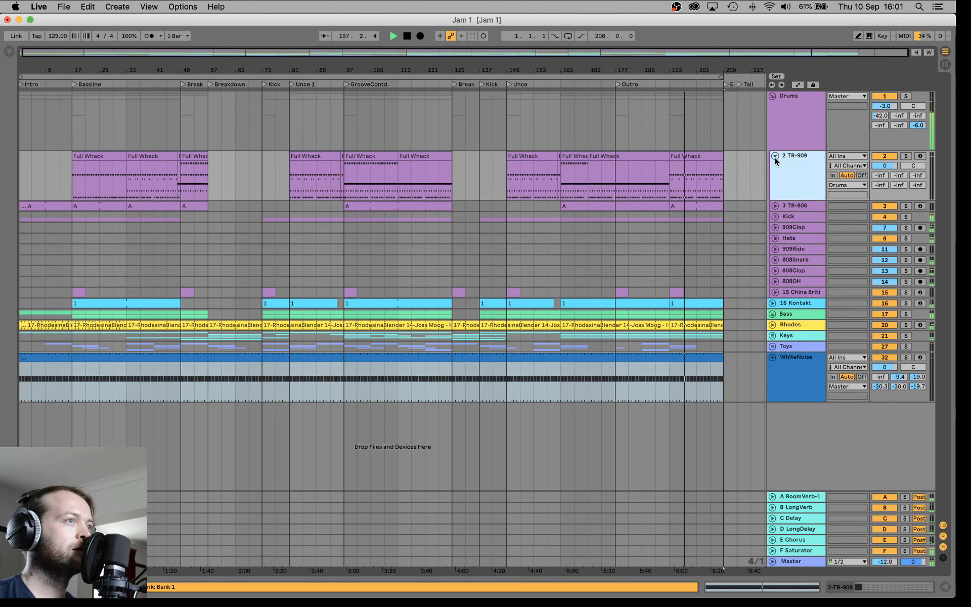
pyautogui.click(619, 85)
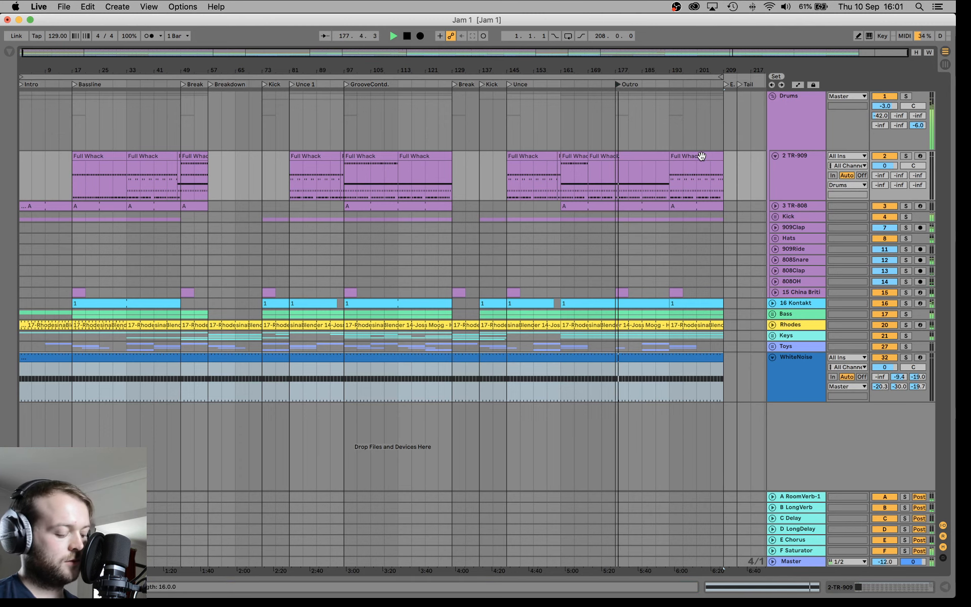
pyautogui.moveTo(701, 156); pyautogui.dragTo(635, 159)
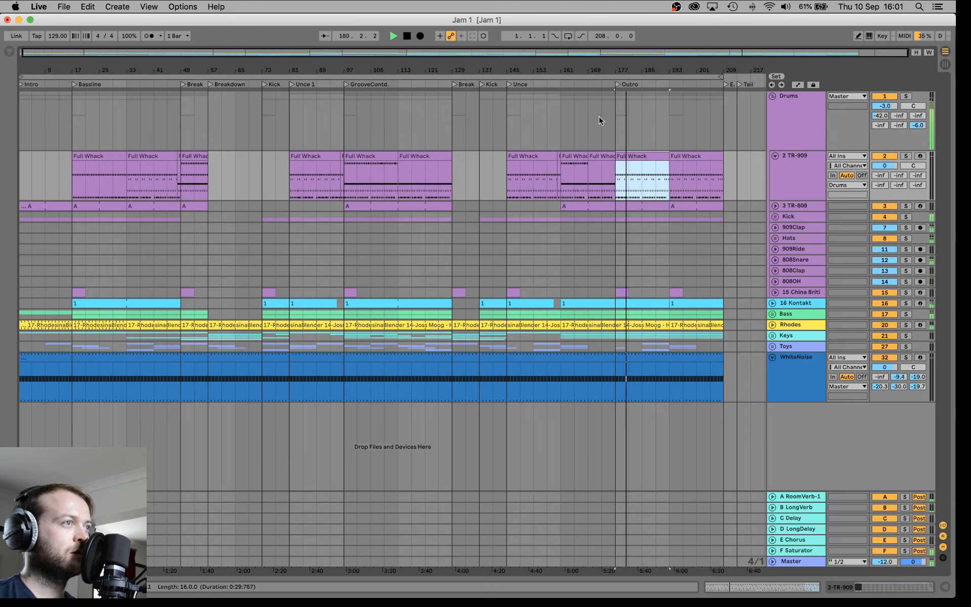
# Play from bar 169 and from the Bassline locator, and copy the first Bassline TR-909 clip over the last 16 bars at bar 193.
pyautogui.click(590, 84)
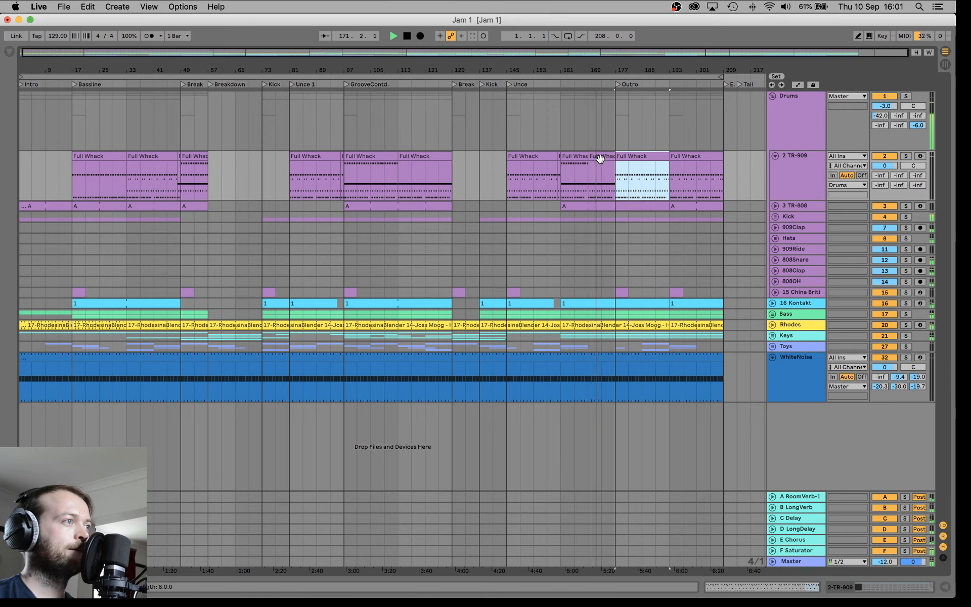
pyautogui.click(74, 85)
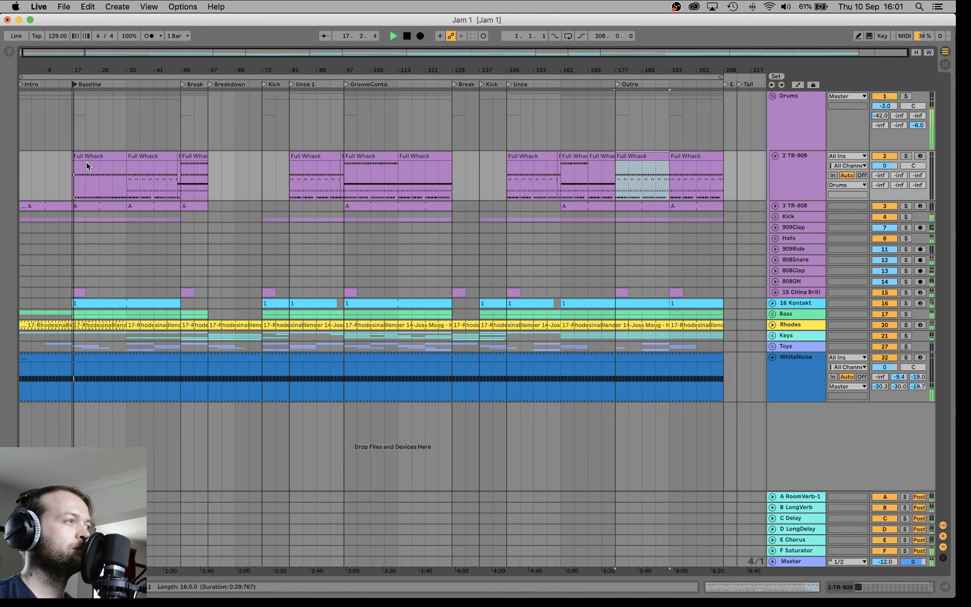
pyautogui.moveTo(86, 163); pyautogui.dragTo(696, 186)
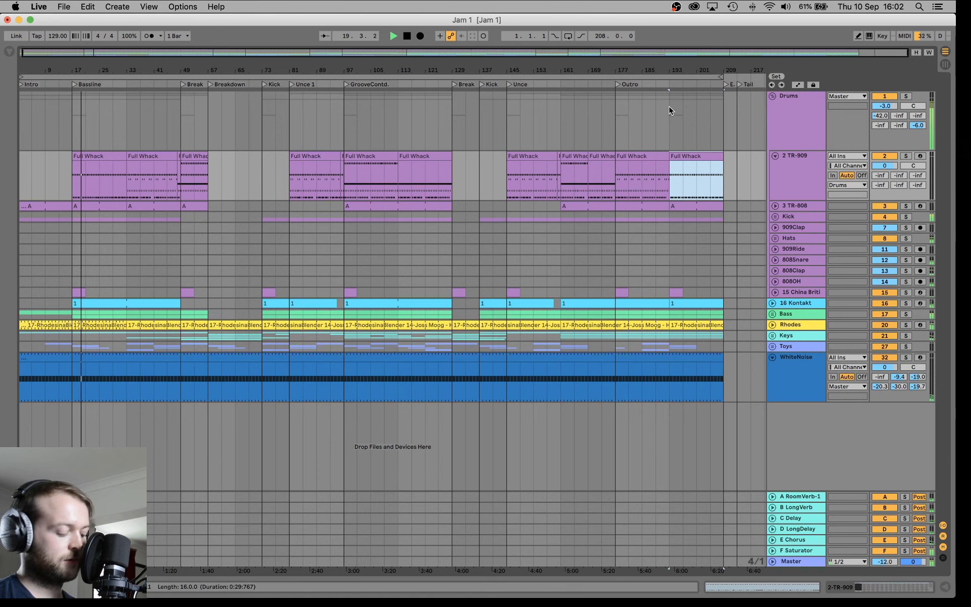
# Fold the TR-909 and WhiteNoise tracks and save the Live set.
pyautogui.click(776, 157)
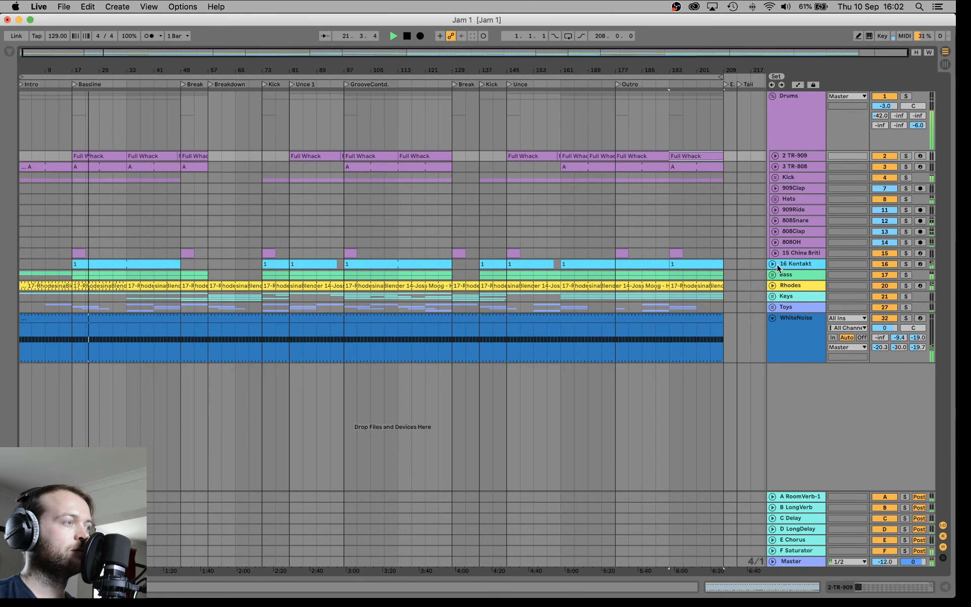
pyautogui.click(772, 318)
pyautogui.click(773, 318)
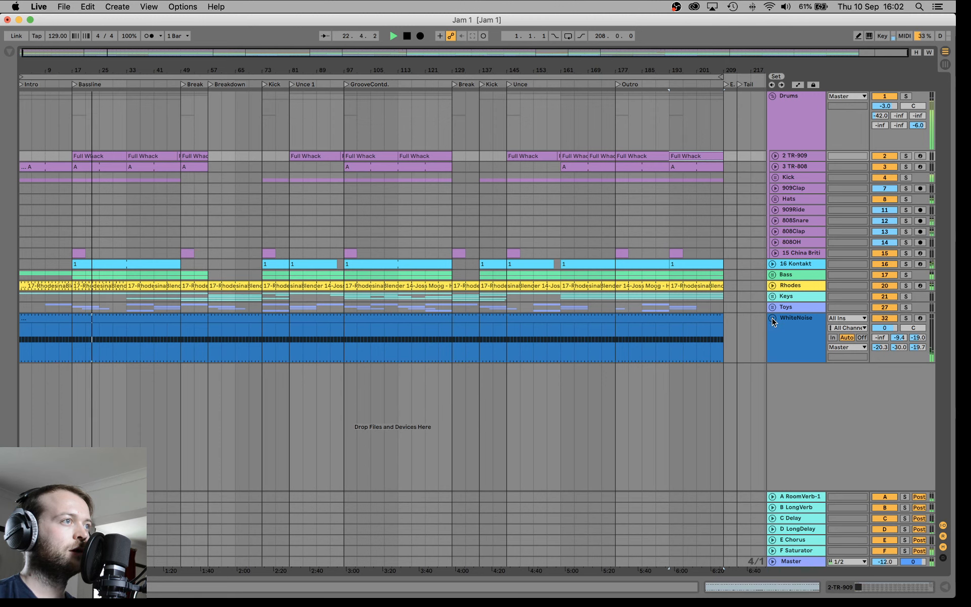
pyautogui.click(773, 317)
pyautogui.press('super+s')
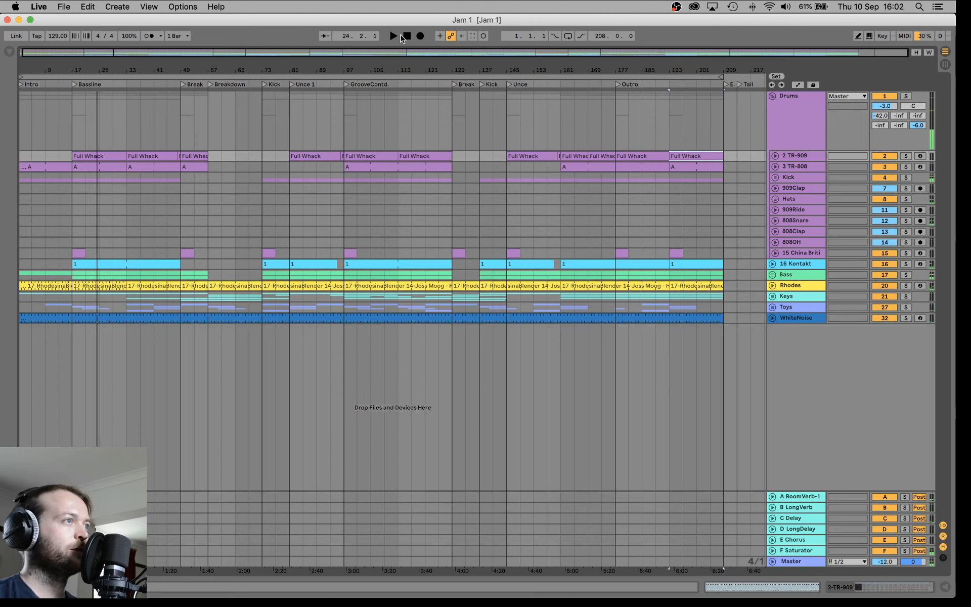
# Stop playback and switch to OBS.
pyautogui.click(405, 36)
pyautogui.press('super+Tab')
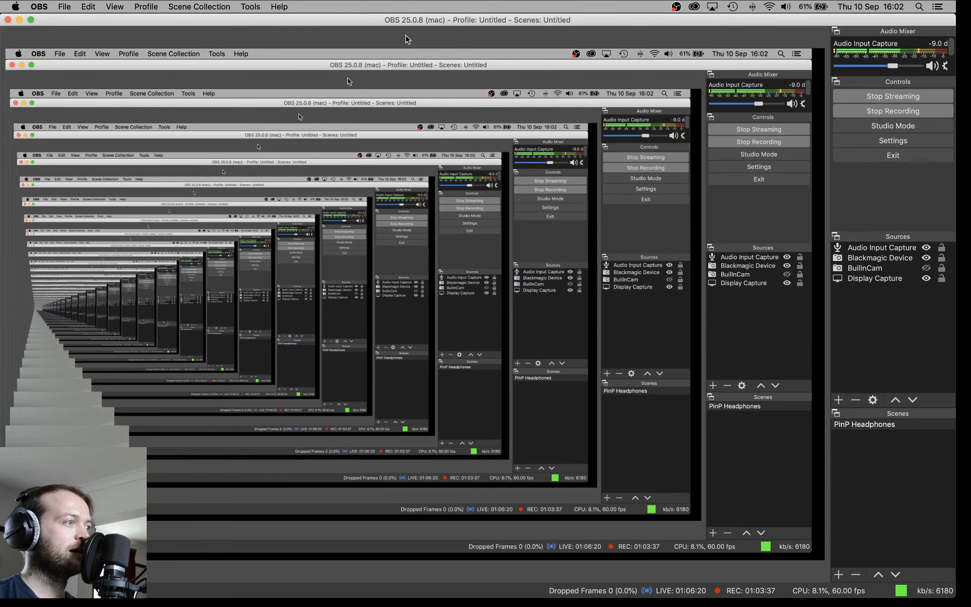